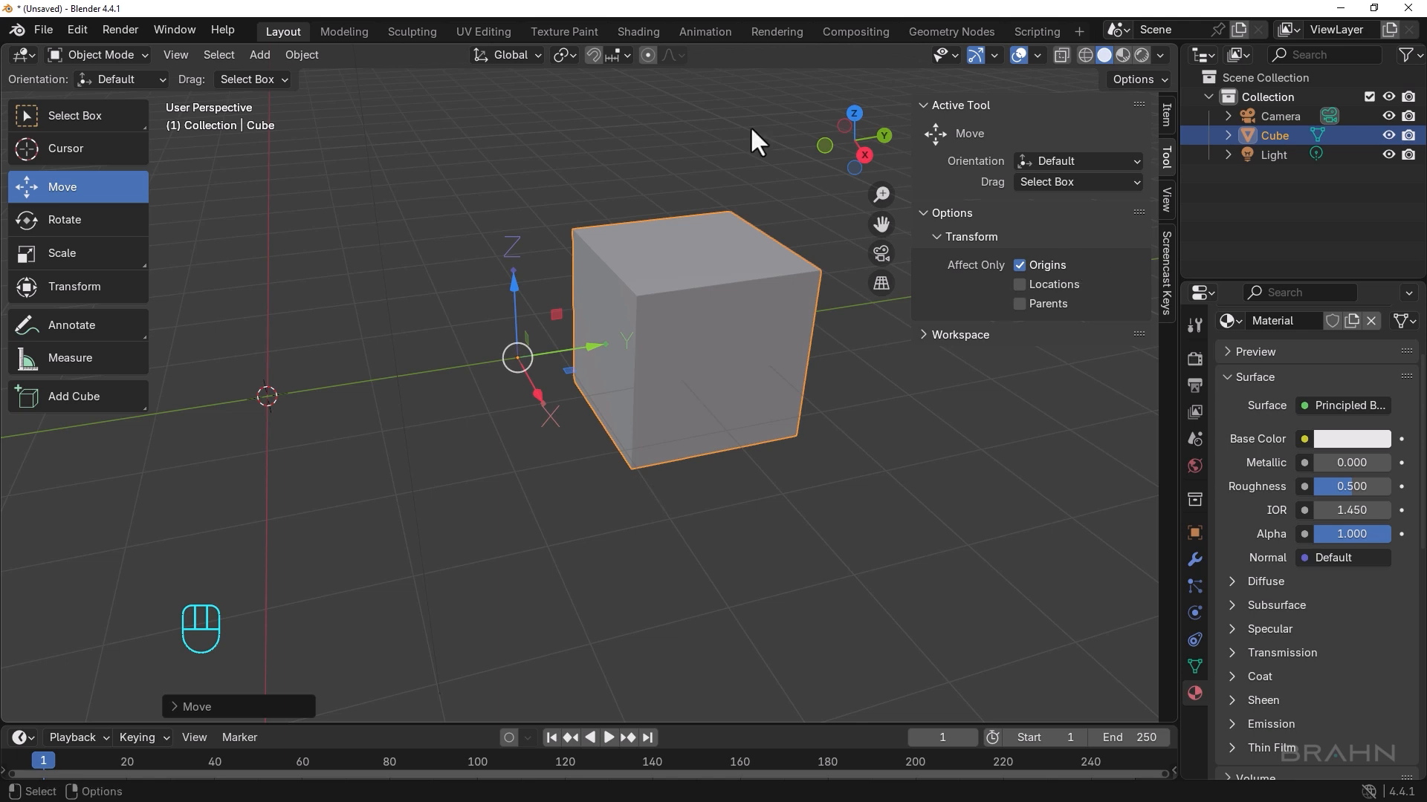
Turn on snapping, choose a snap target, and move the cube's origin onto its lower edge with Affect Only Origins
{"action": "left_click", "coordinate": [592, 55]}
{"action": "left_click", "coordinate": [620, 55]}
{"action": "left_click", "coordinate": [517, 212]}
{"action": "left_click_drag", "start_coordinate": [518, 358], "coordinate": [591, 412]}
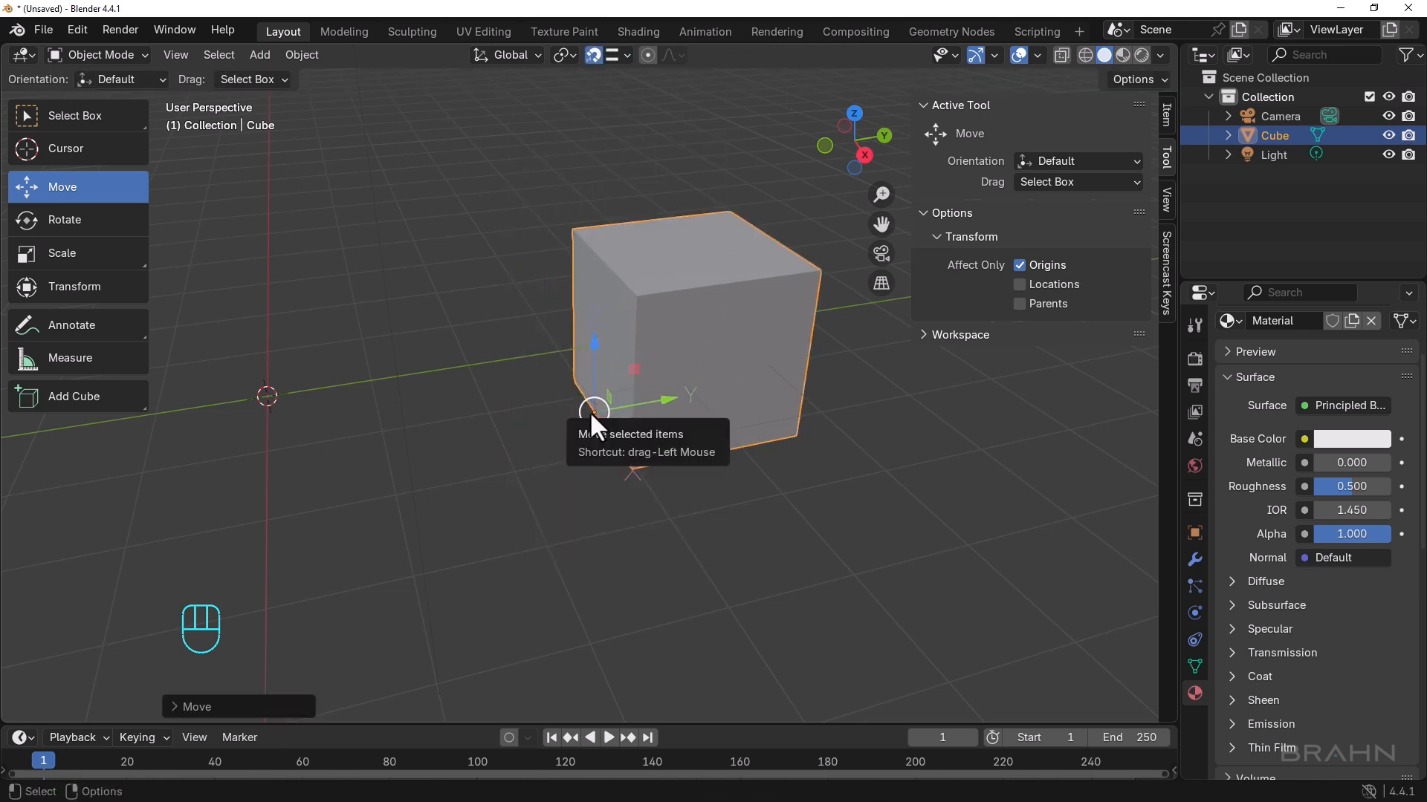
Try rotating the cube by about -30° around the global X axis from its edge origin, and undo it
{"action": "left_click_drag", "start_coordinate": [570, 357], "coordinate": [591, 351]}
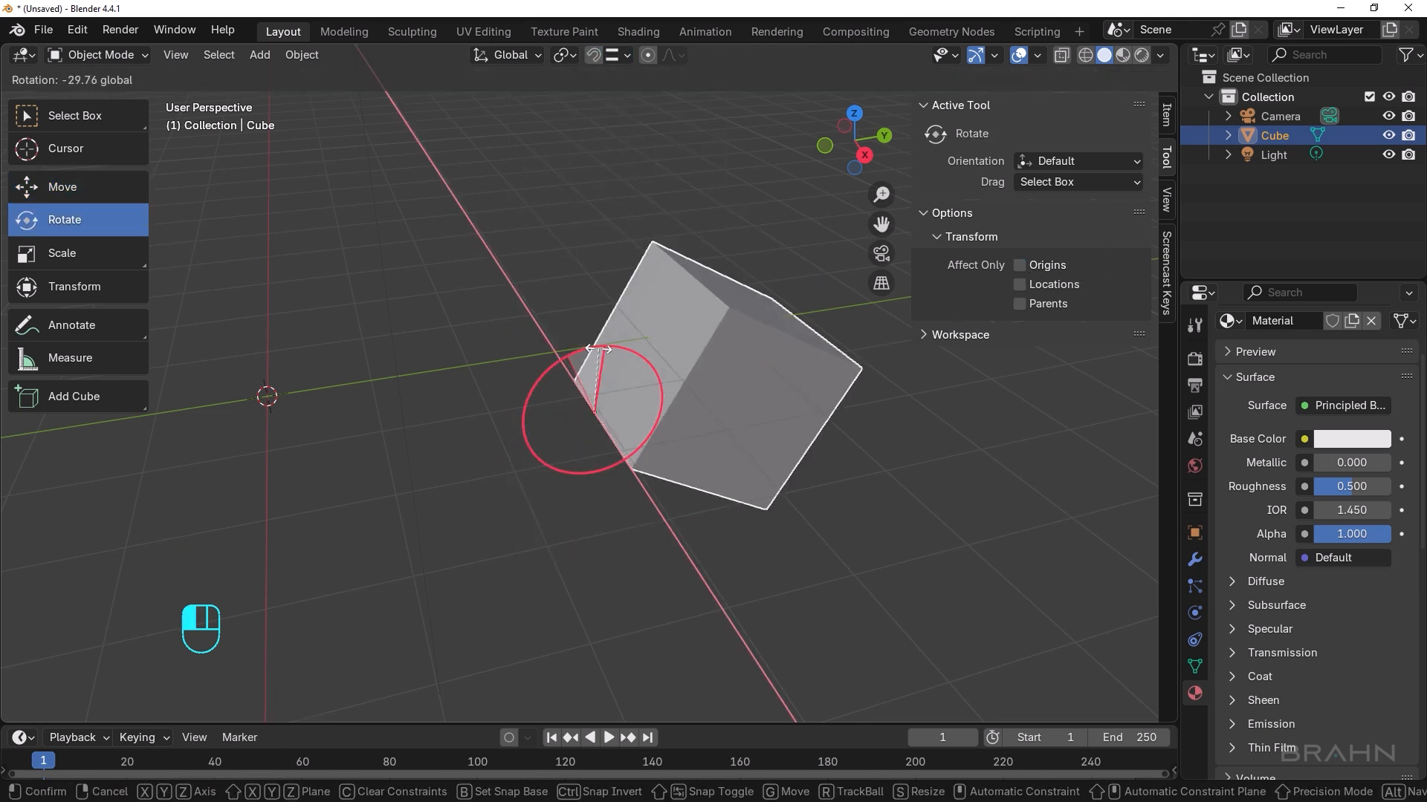
{"action": "key", "text": "ctrl+z"}
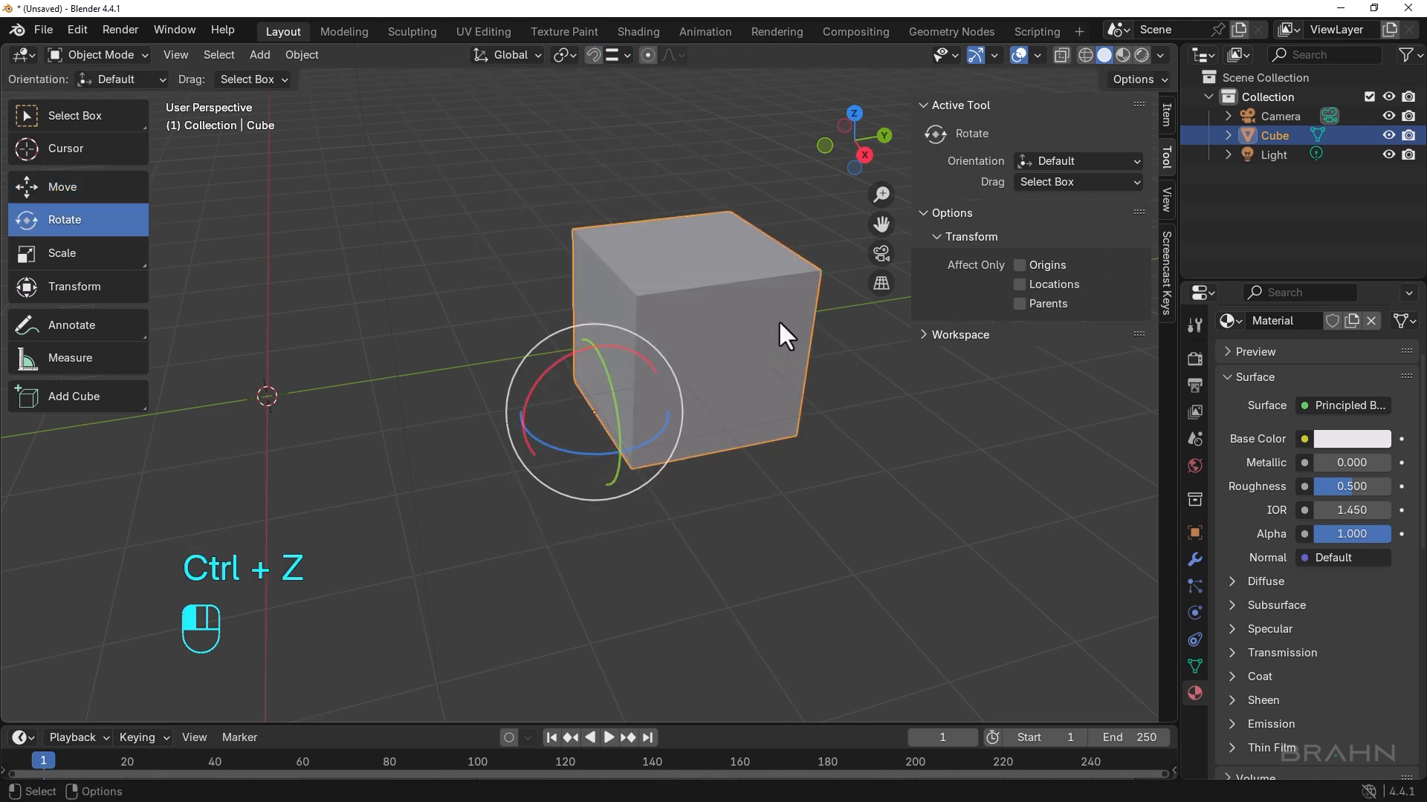
Set the cube's origin to its geometry and snap the cube to the 3D cursor
{"action": "left_click", "coordinate": [301, 55]}
{"action": "mouse_move", "coordinate": [337, 95]}
{"action": "left_click", "coordinate": [553, 116]}
{"action": "middle_click_drag", "start_coordinate": [382, 452], "coordinate": [439, 451], "text": "alt"}
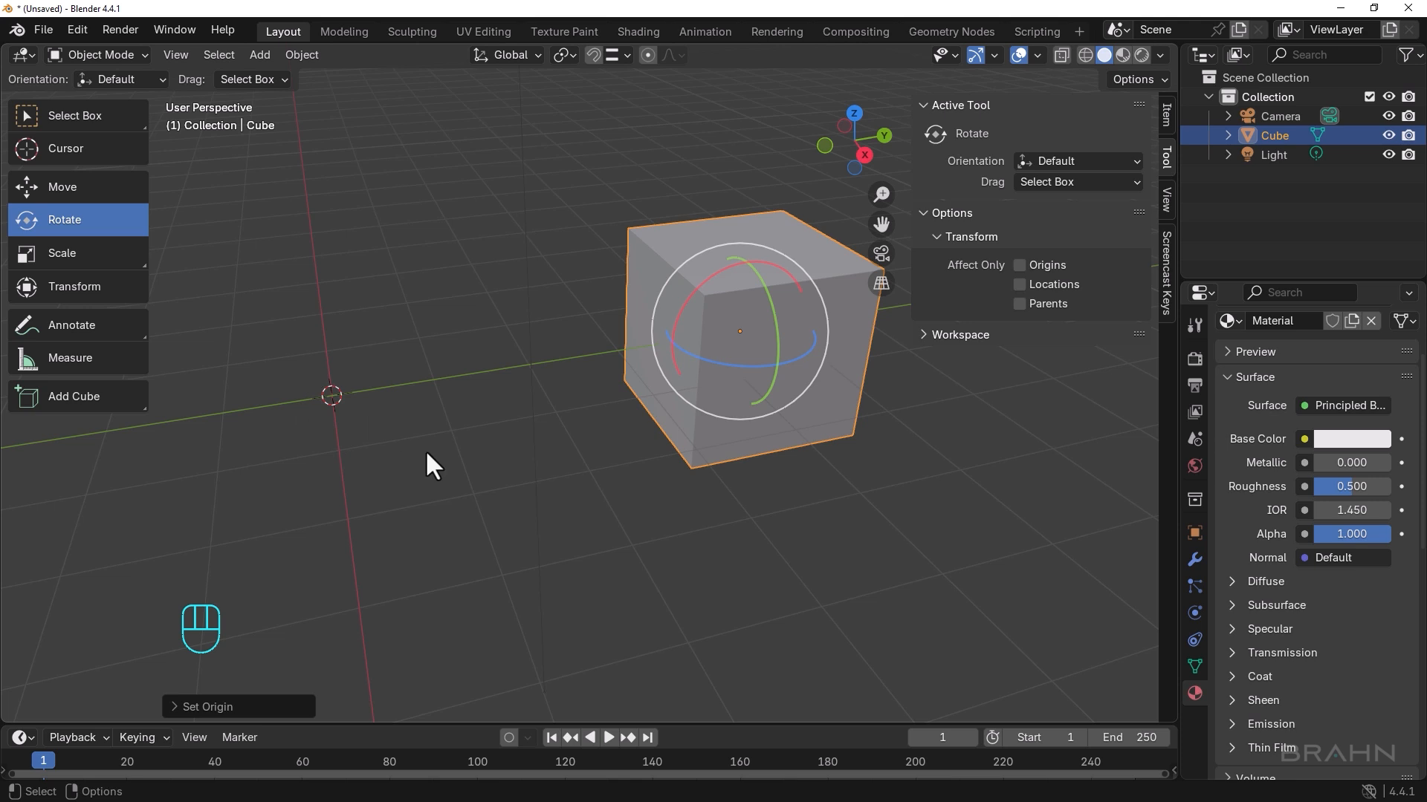
{"action": "key", "text": "shift+s"}
{"action": "left_click", "coordinate": [661, 140]}
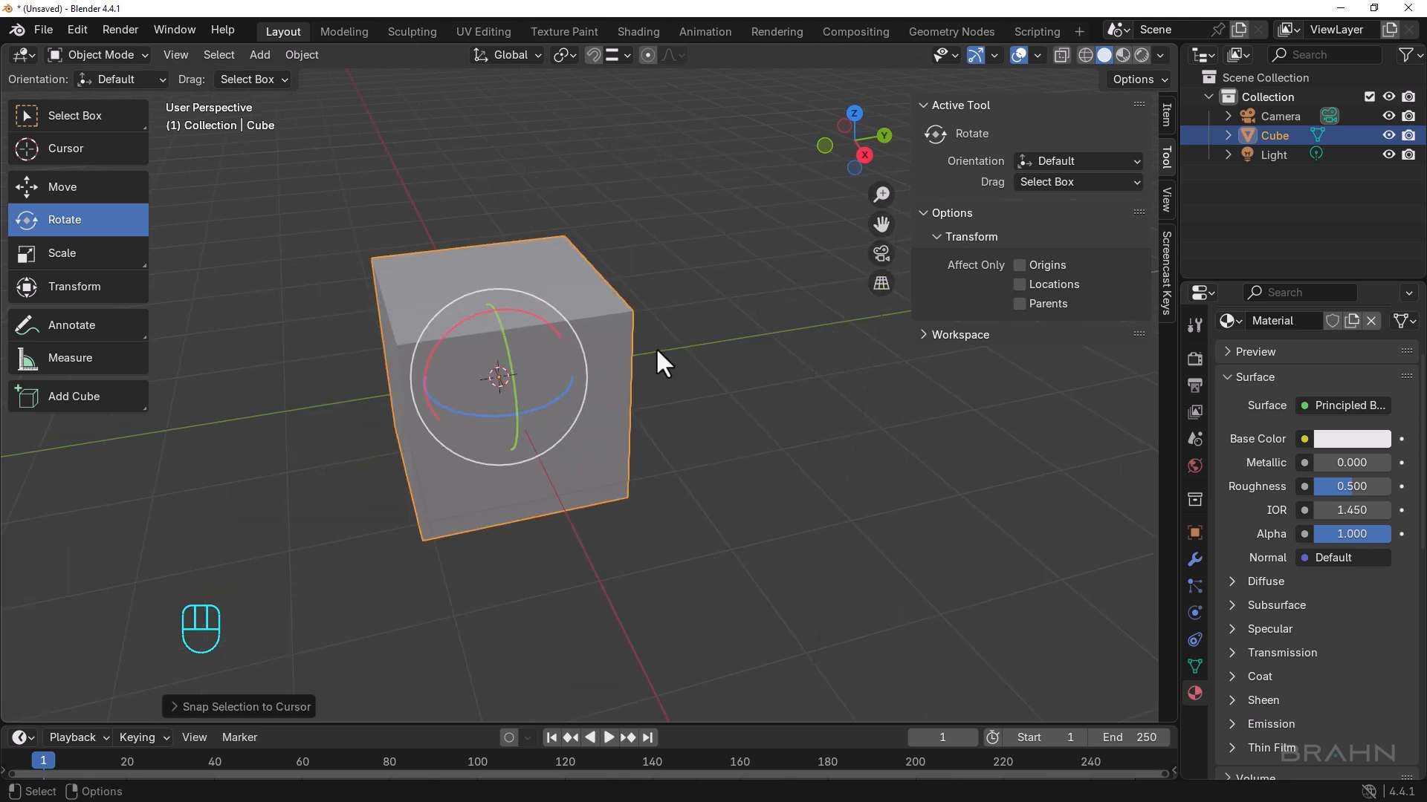
Place the 3D cursor freehand away from the cube with the Cursor tool
{"action": "left_click", "coordinate": [70, 147]}
{"action": "left_click_drag", "start_coordinate": [728, 279], "coordinate": [751, 284]}
{"action": "left_click_drag", "start_coordinate": [709, 472], "coordinate": [738, 459], "text": "alt"}
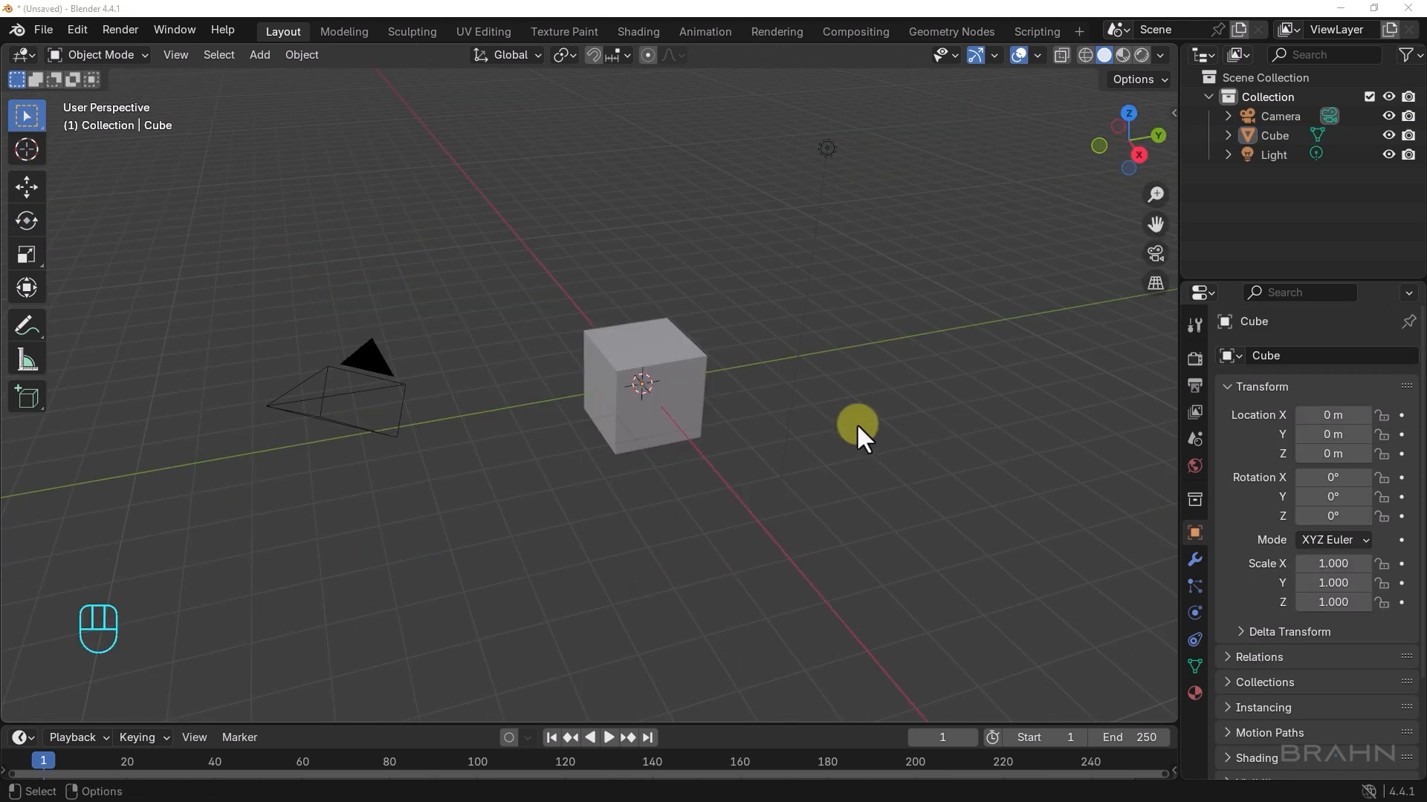
Hide the Camera and Light objects in the viewport and delete the default cube
{"action": "middle_click_drag", "start_coordinate": [856, 422], "coordinate": [740, 448], "text": "alt"}
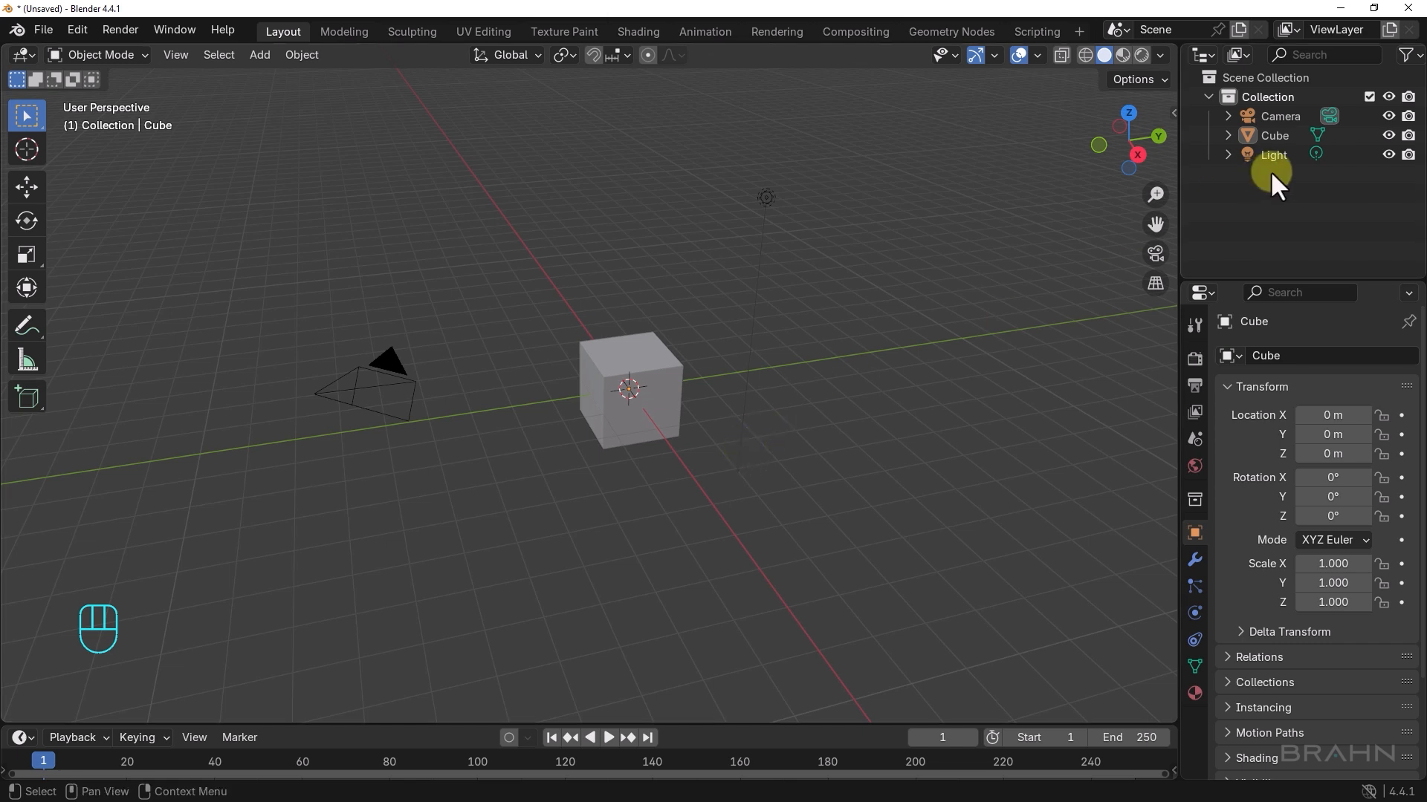
{"action": "left_click", "coordinate": [1387, 116]}
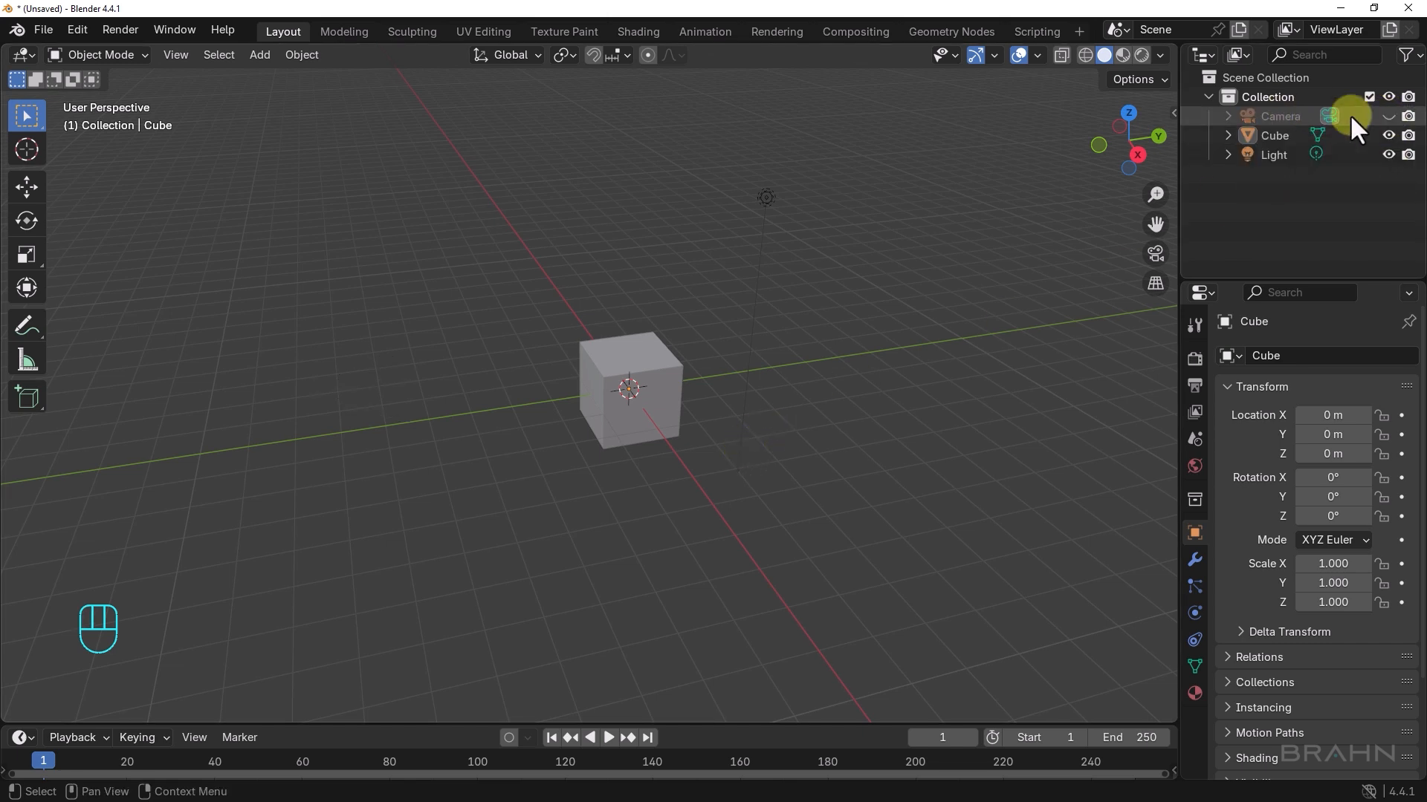
{"action": "left_click", "coordinate": [1388, 155]}
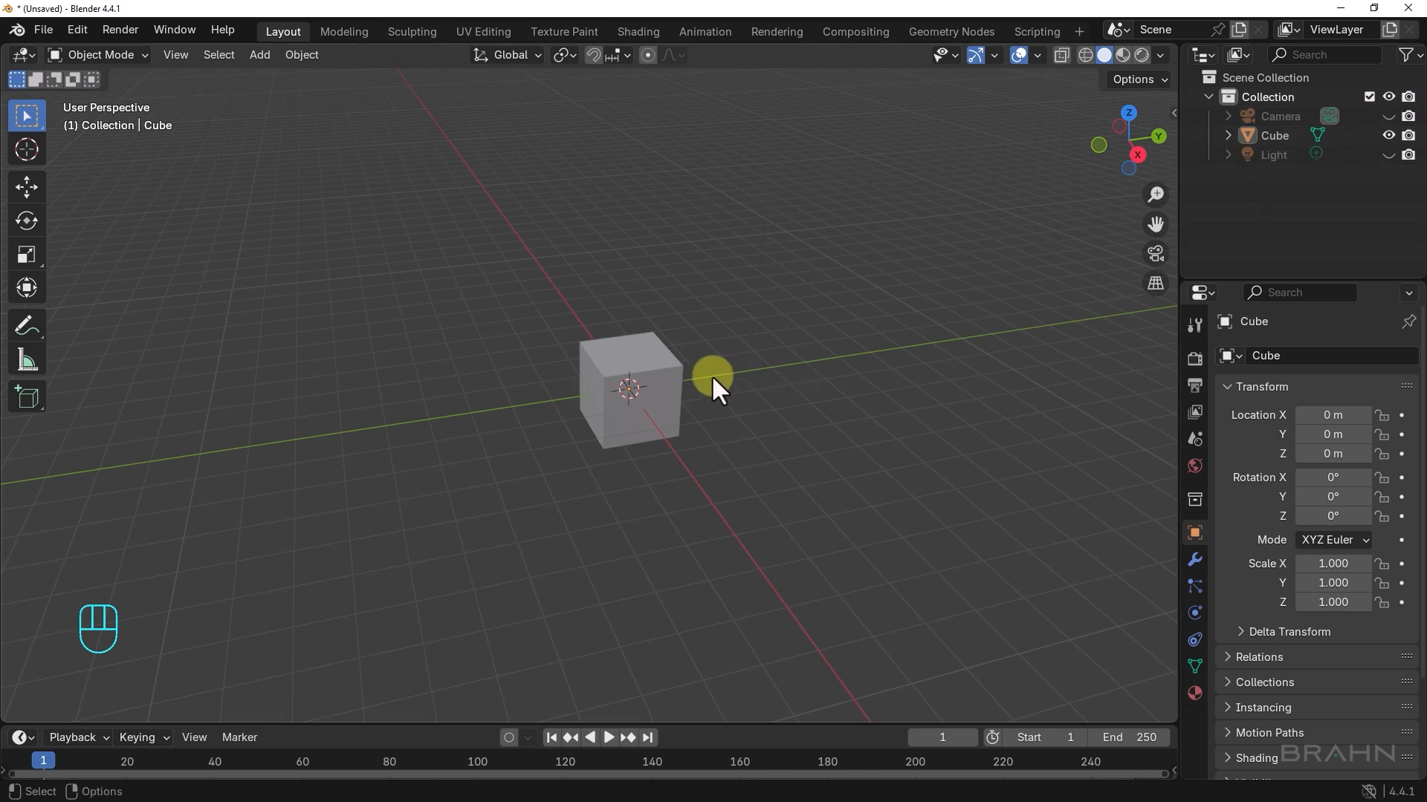
{"action": "left_click", "coordinate": [670, 367]}
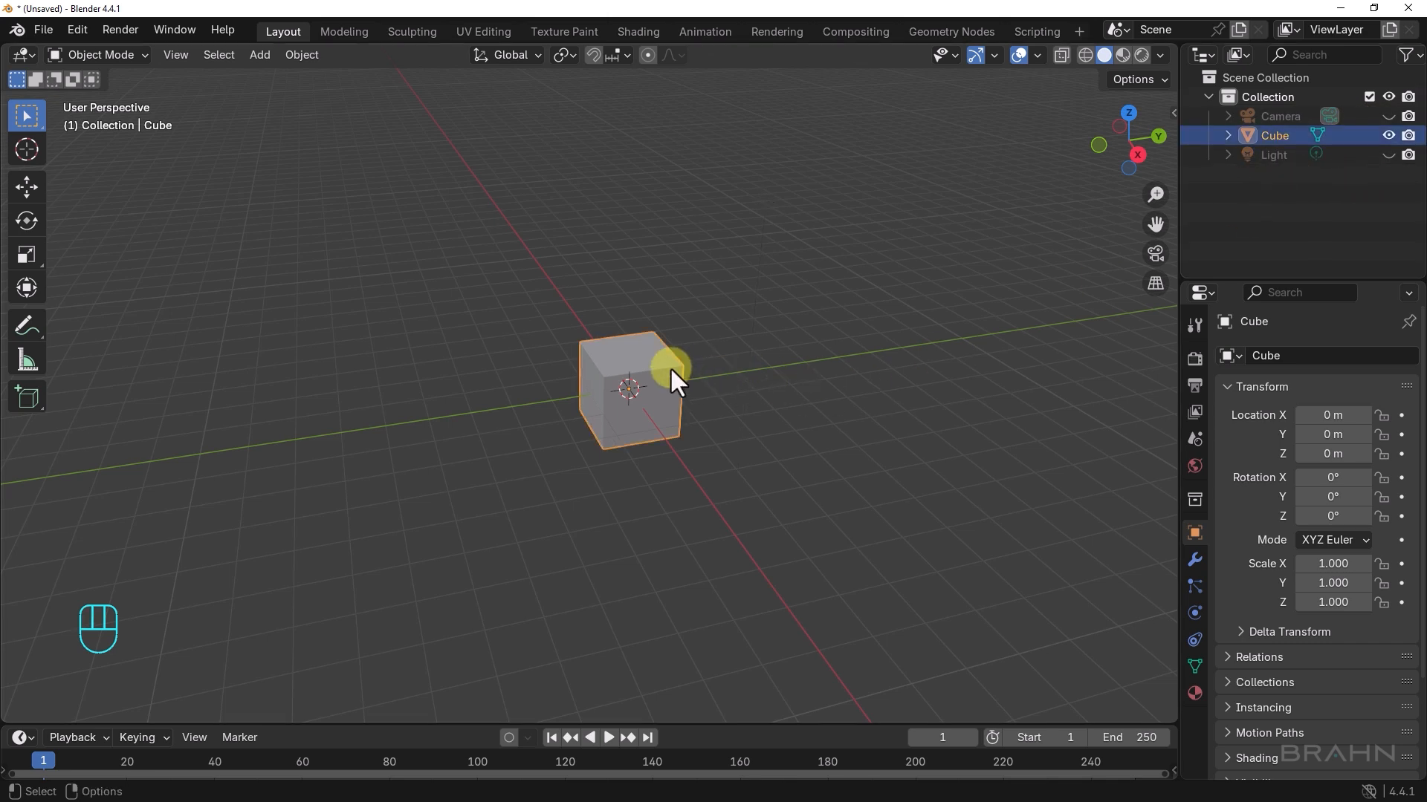
{"action": "key", "text": "Delete"}
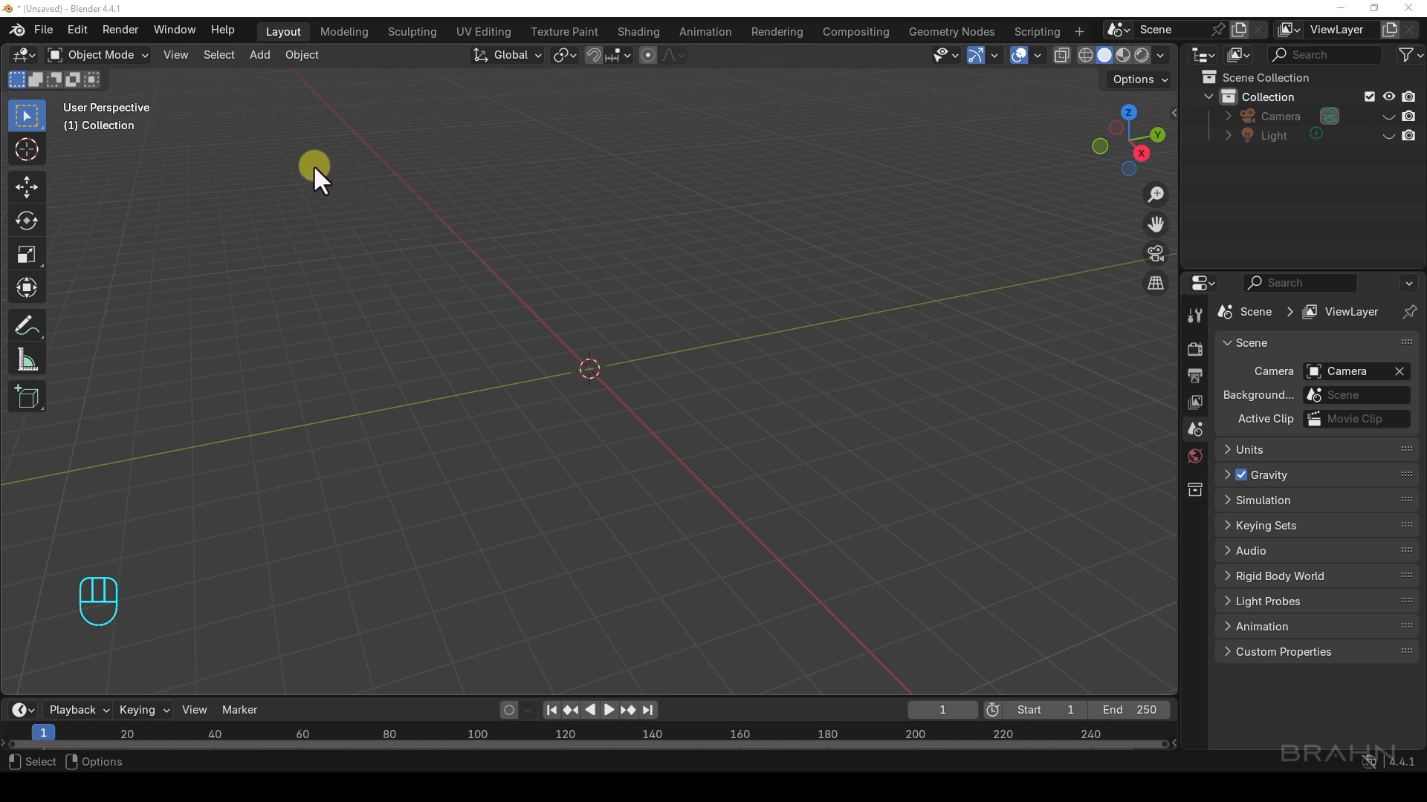
Add a new cube mesh and move it about 5.3 m along the Y axis
{"action": "left_click", "coordinate": [255, 55]}
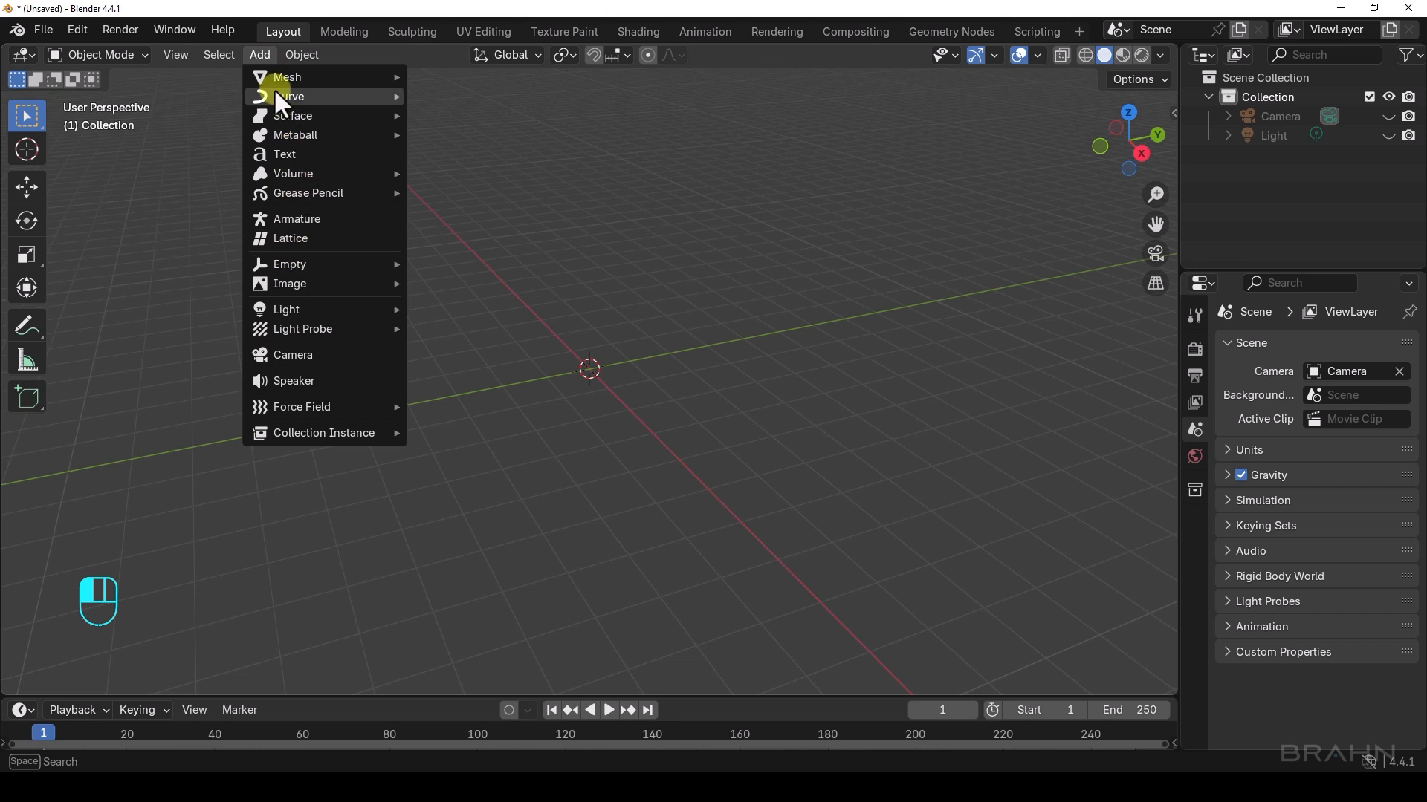
{"action": "mouse_move", "coordinate": [286, 88]}
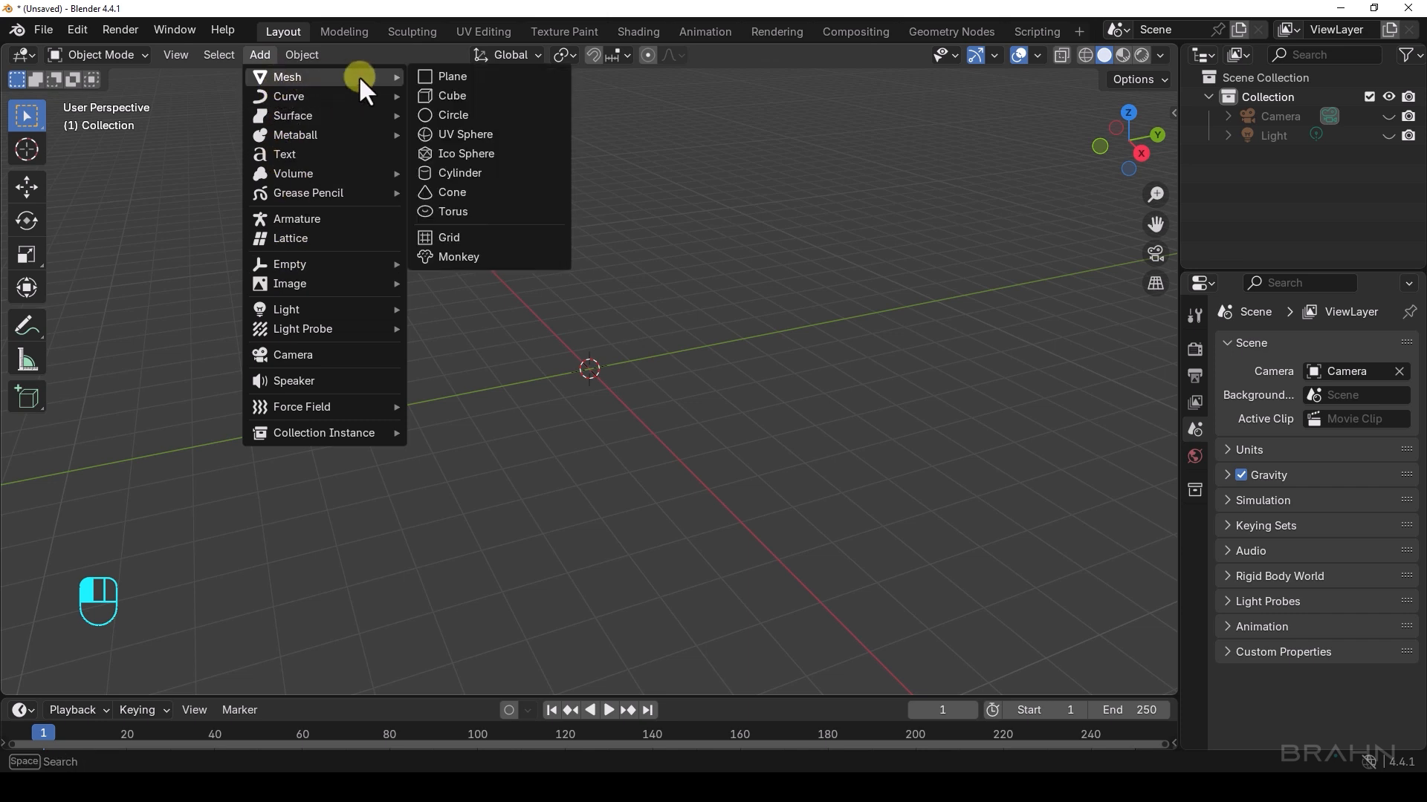
{"action": "left_click", "coordinate": [454, 96]}
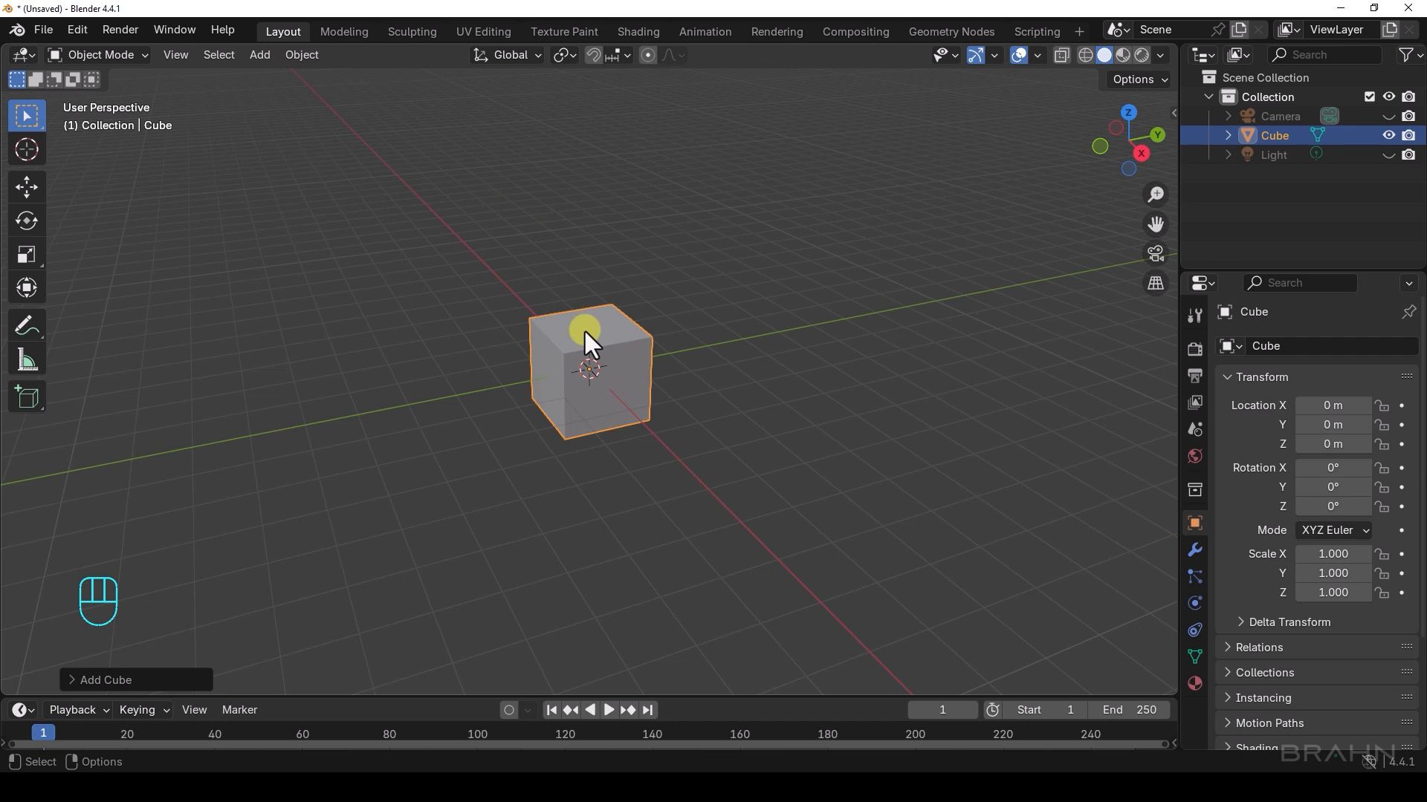
{"action": "key", "text": "g"}
{"action": "left_click_drag", "start_coordinate": [652, 356], "coordinate": [859, 322]}
{"action": "left_click_drag", "start_coordinate": [858, 322], "coordinate": [625, 399], "text": "alt"}
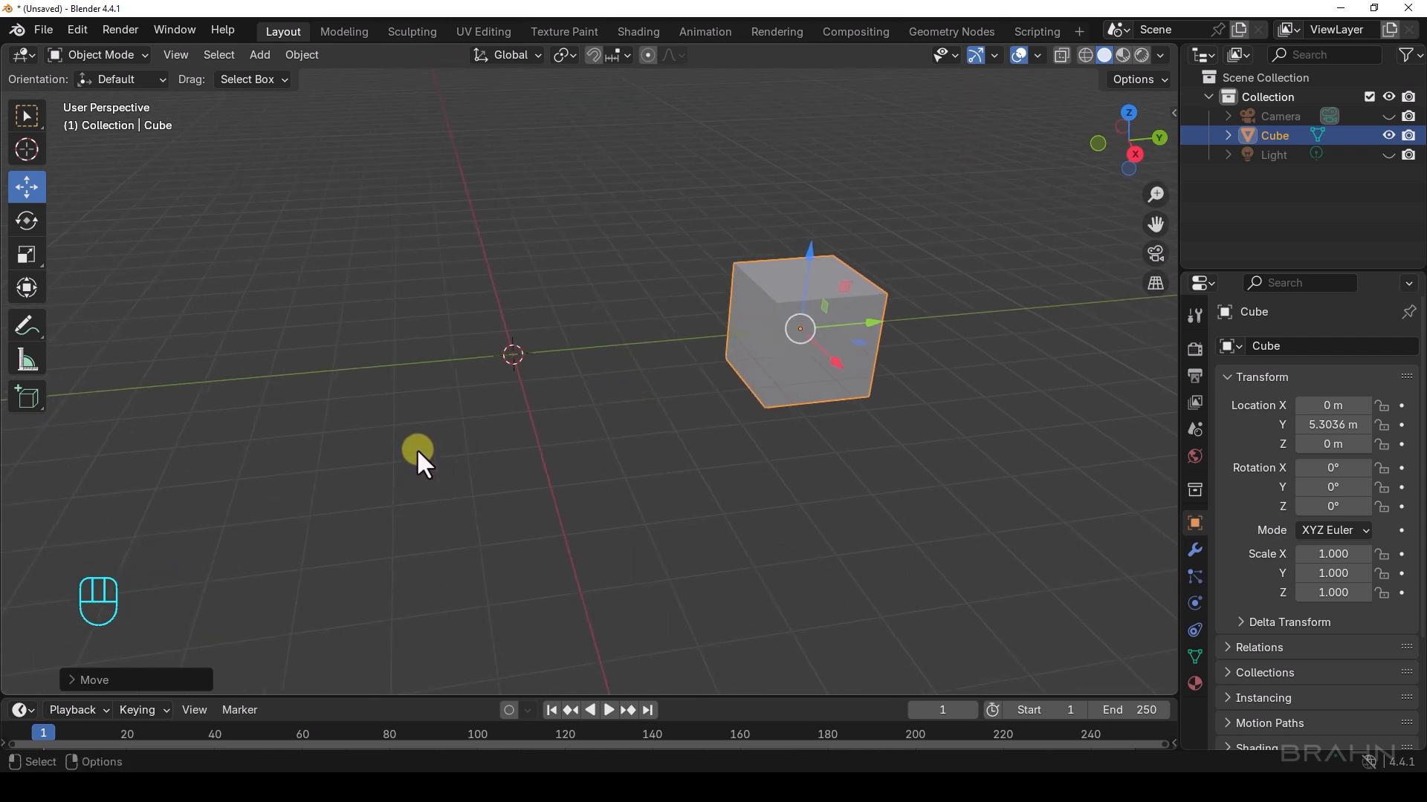
Add a cylinder mesh at the 3D cursor
{"action": "key", "text": "shift+a"}
{"action": "mouse_move", "coordinate": [607, 417]}
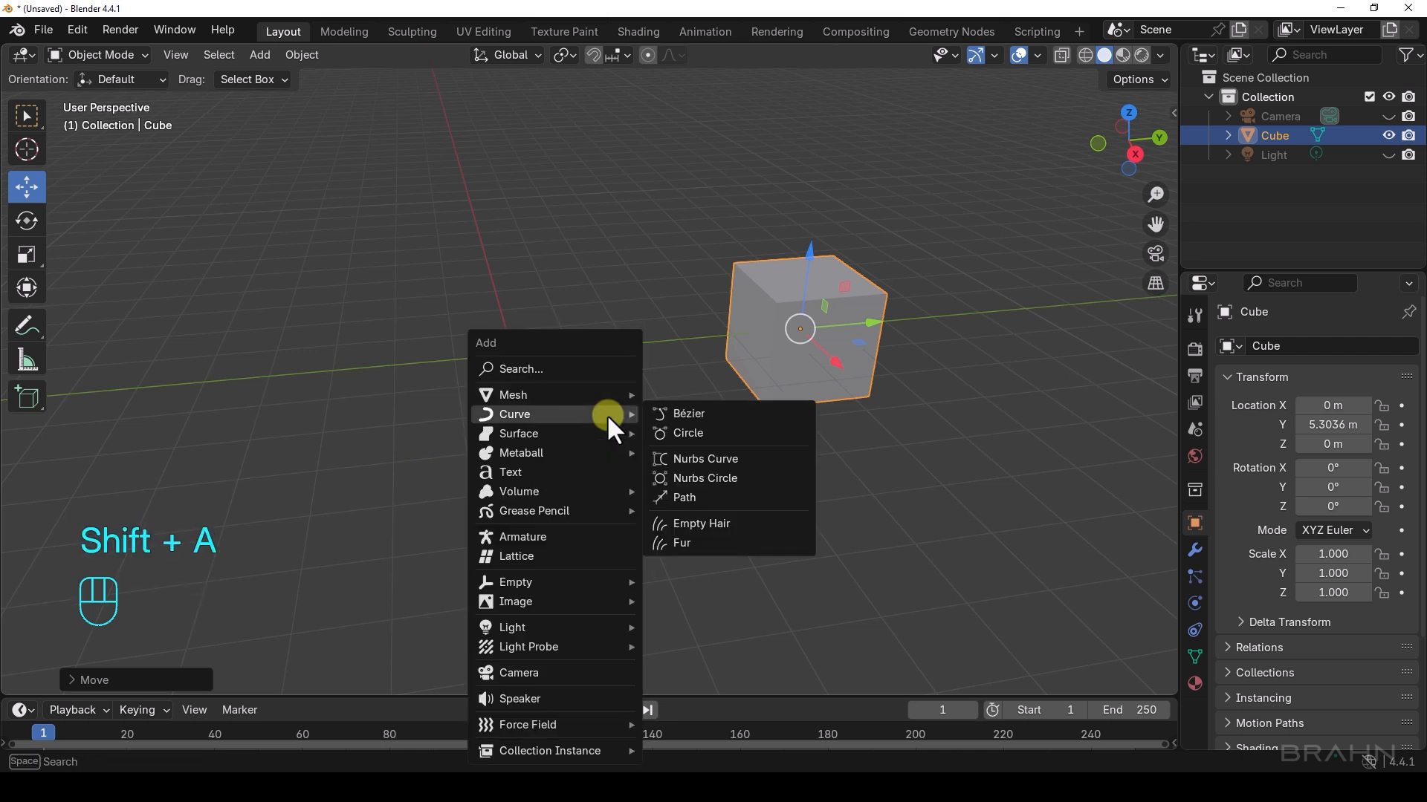
{"action": "mouse_move", "coordinate": [559, 405]}
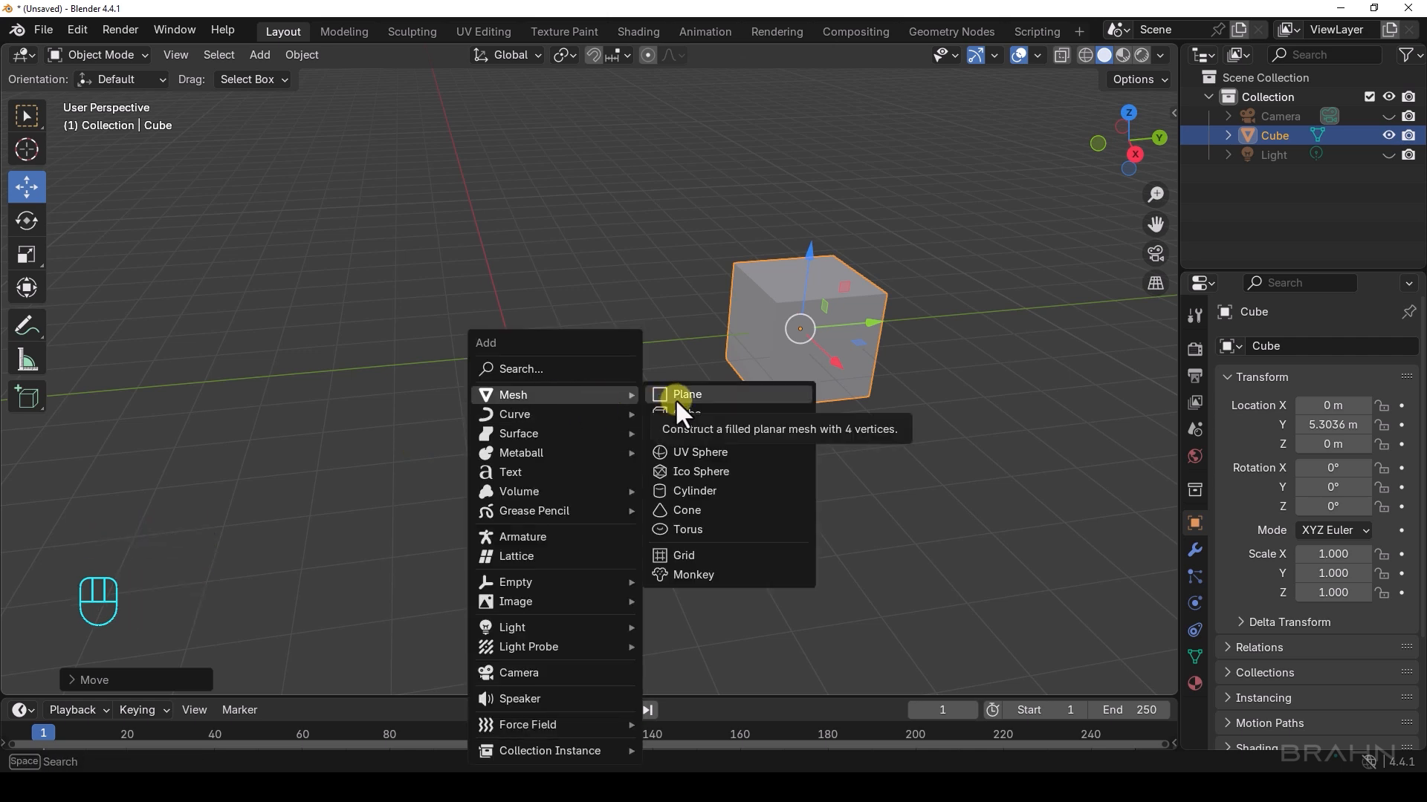
{"action": "left_click", "coordinate": [694, 490]}
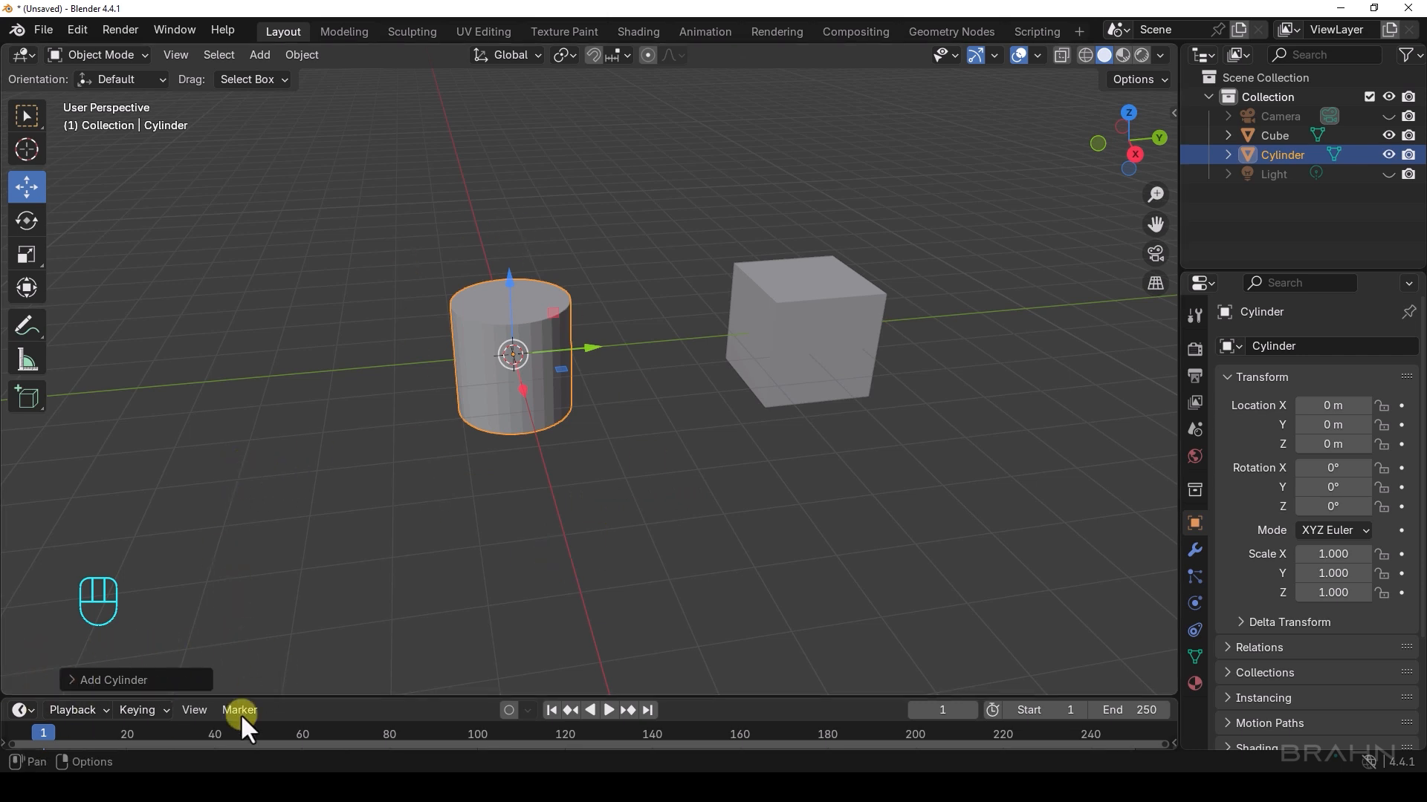
Set the new cylinder's vertices to 17 and its radius to 1.25 m
{"action": "left_click", "coordinate": [149, 681]}
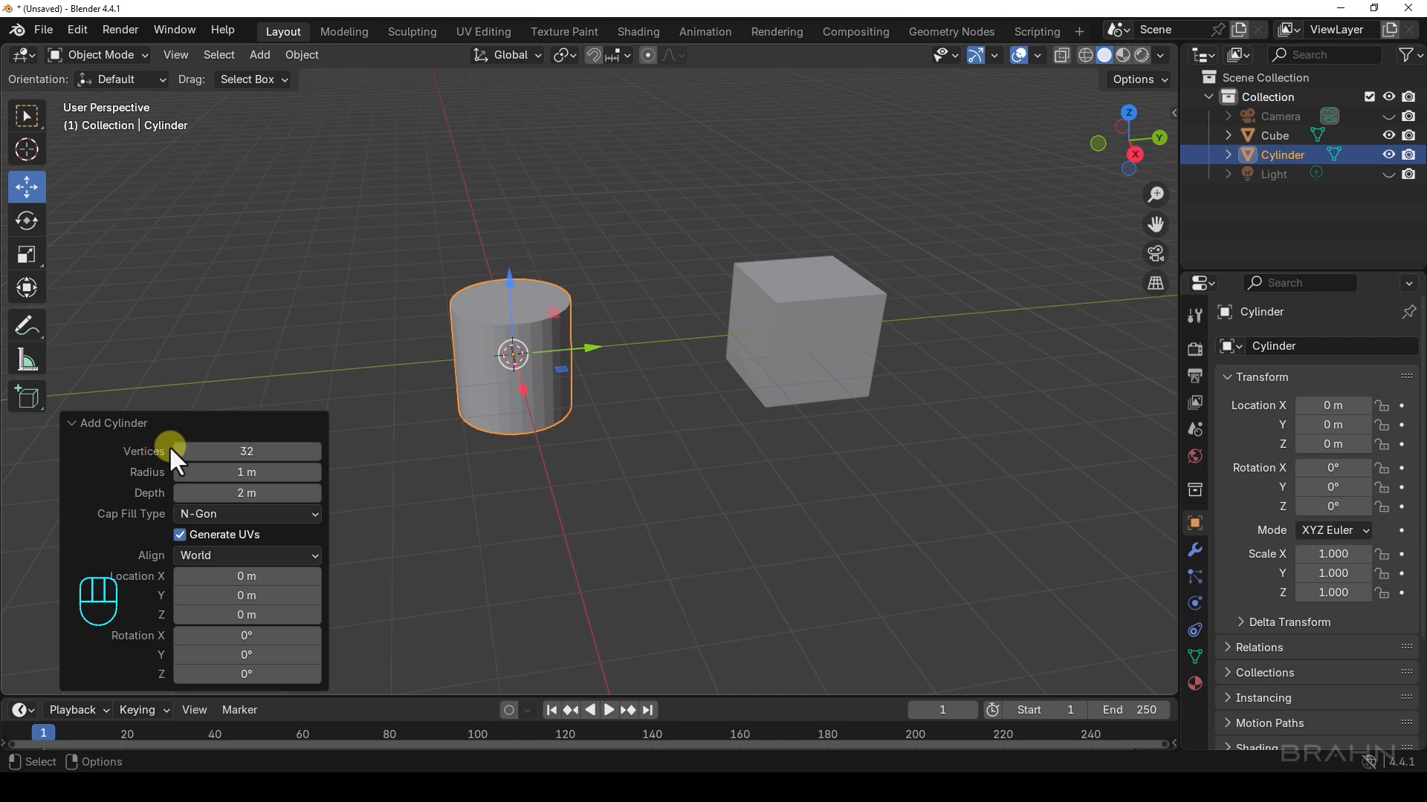
{"action": "mouse_move", "coordinate": [247, 454]}
{"action": "left_mouse_down"}
{"action": "mouse_move", "coordinate": [223, 456]}
{"action": "mouse_move", "coordinate": [247, 475]}
{"action": "mouse_move", "coordinate": [280, 471]}
{"action": "mouse_move", "coordinate": [238, 458]}
{"action": "left_mouse_up"}
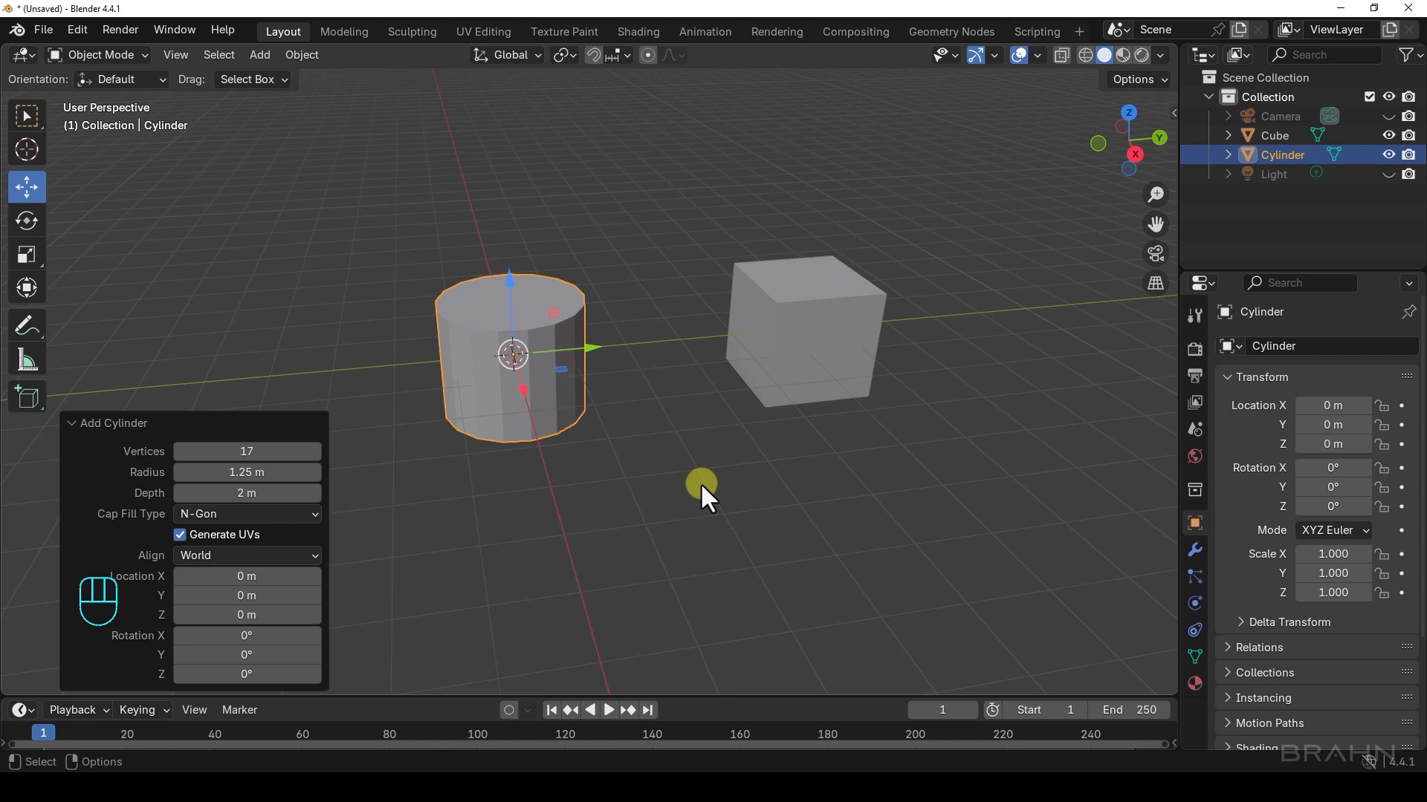
{"action": "left_click", "coordinate": [700, 483]}
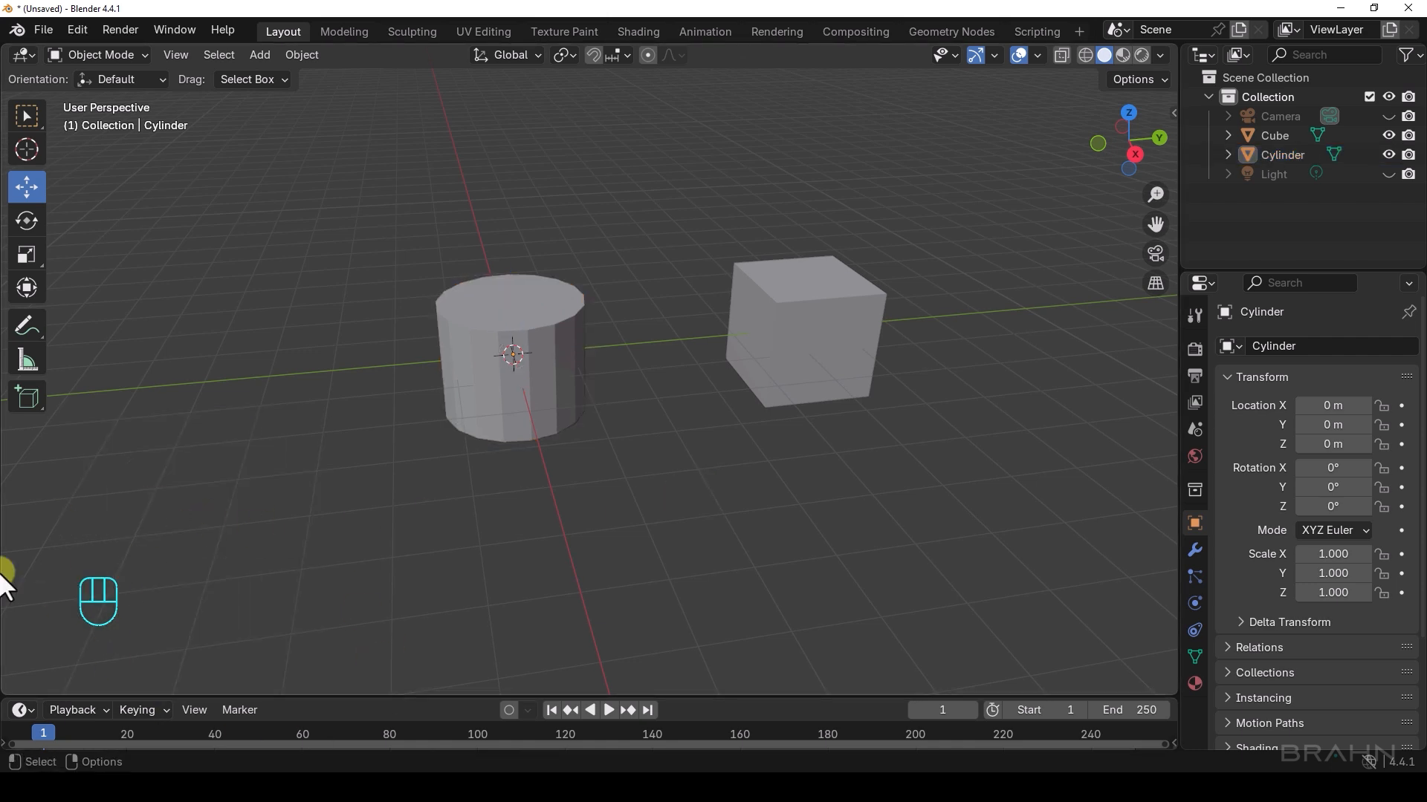
{"action": "left_click", "coordinate": [546, 400]}
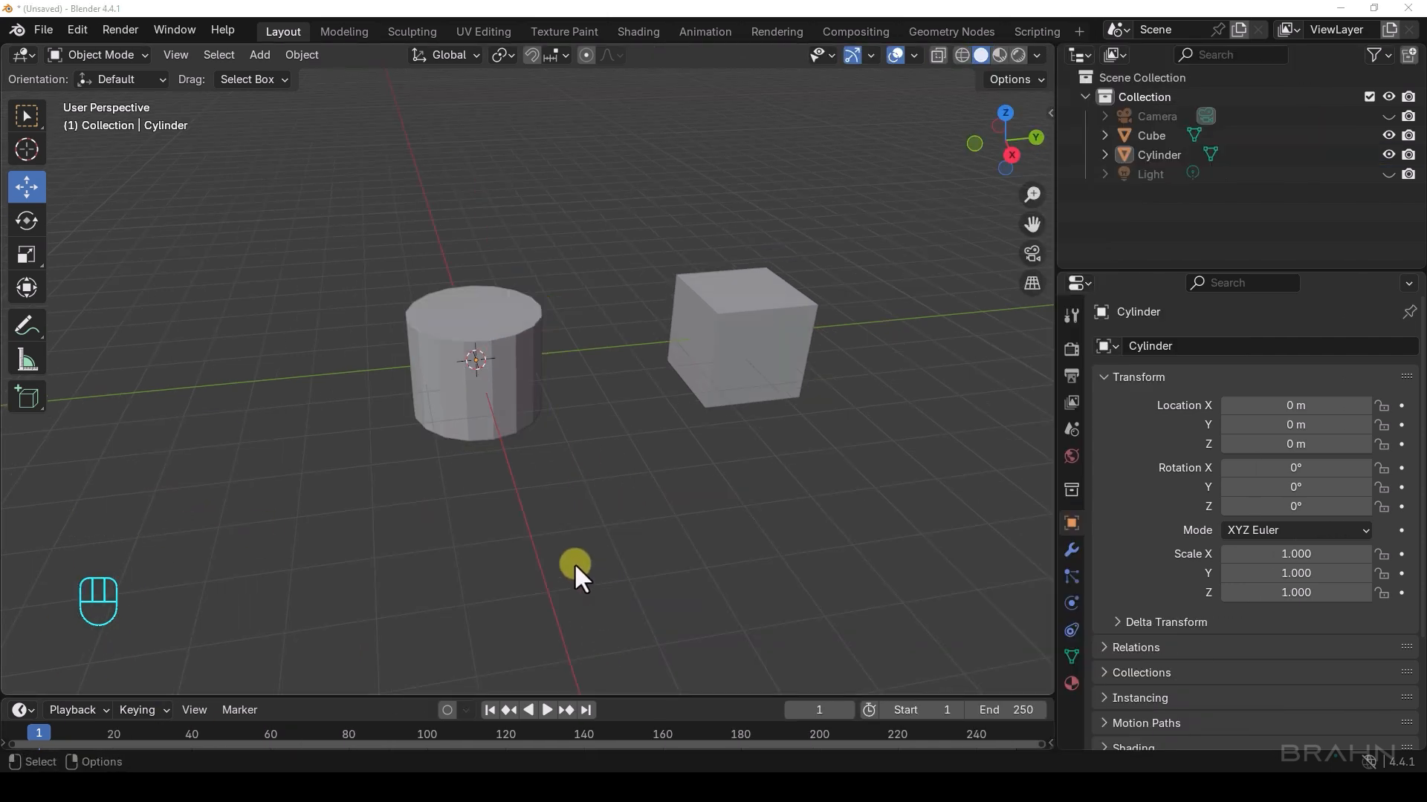
Select the cylinder and apply Shade Flat to it
{"action": "scroll", "coordinate": [574, 563], "scroll_direction": "up", "scroll_amount": 4}
{"action": "left_click_drag", "start_coordinate": [531, 517], "coordinate": [576, 533], "text": "alt"}
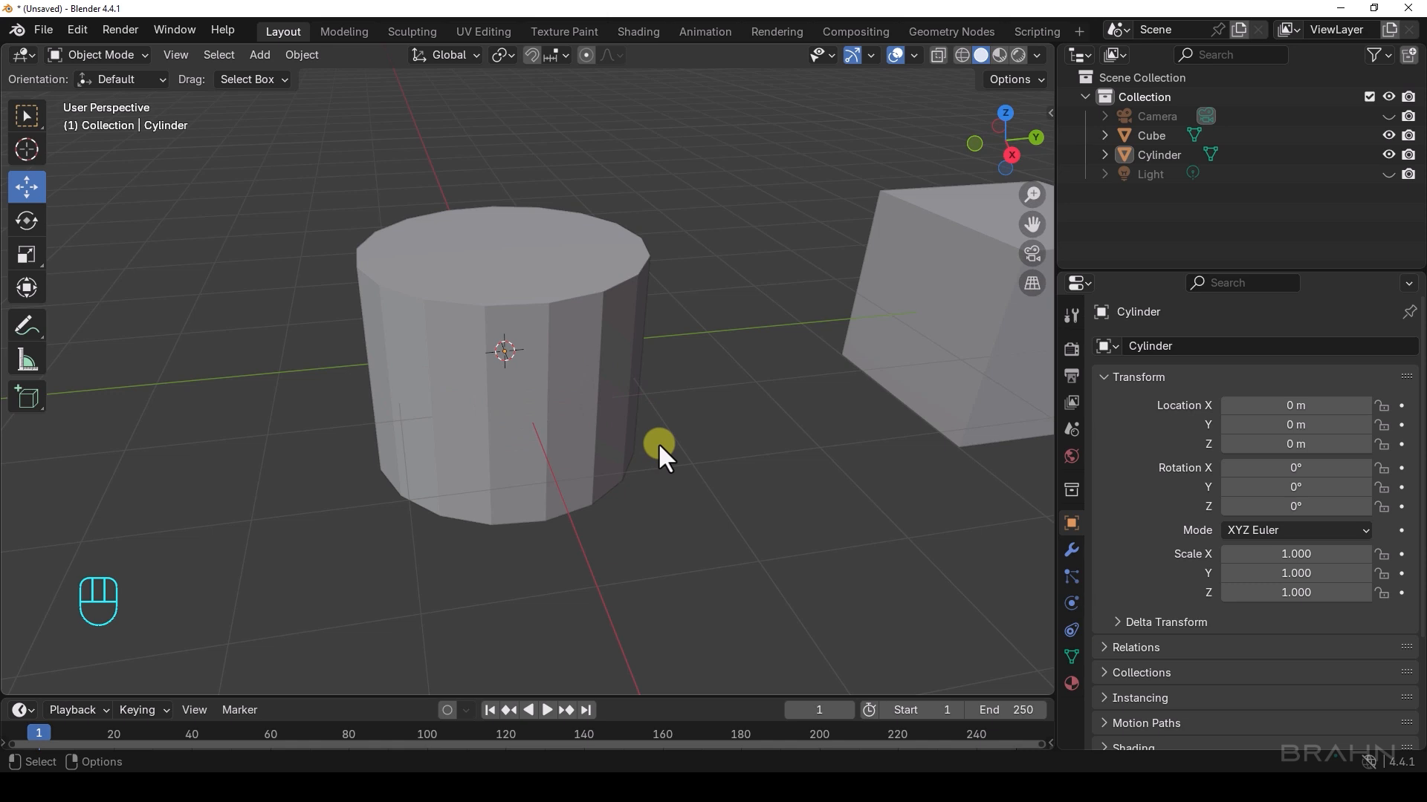
{"action": "left_click", "coordinate": [568, 405]}
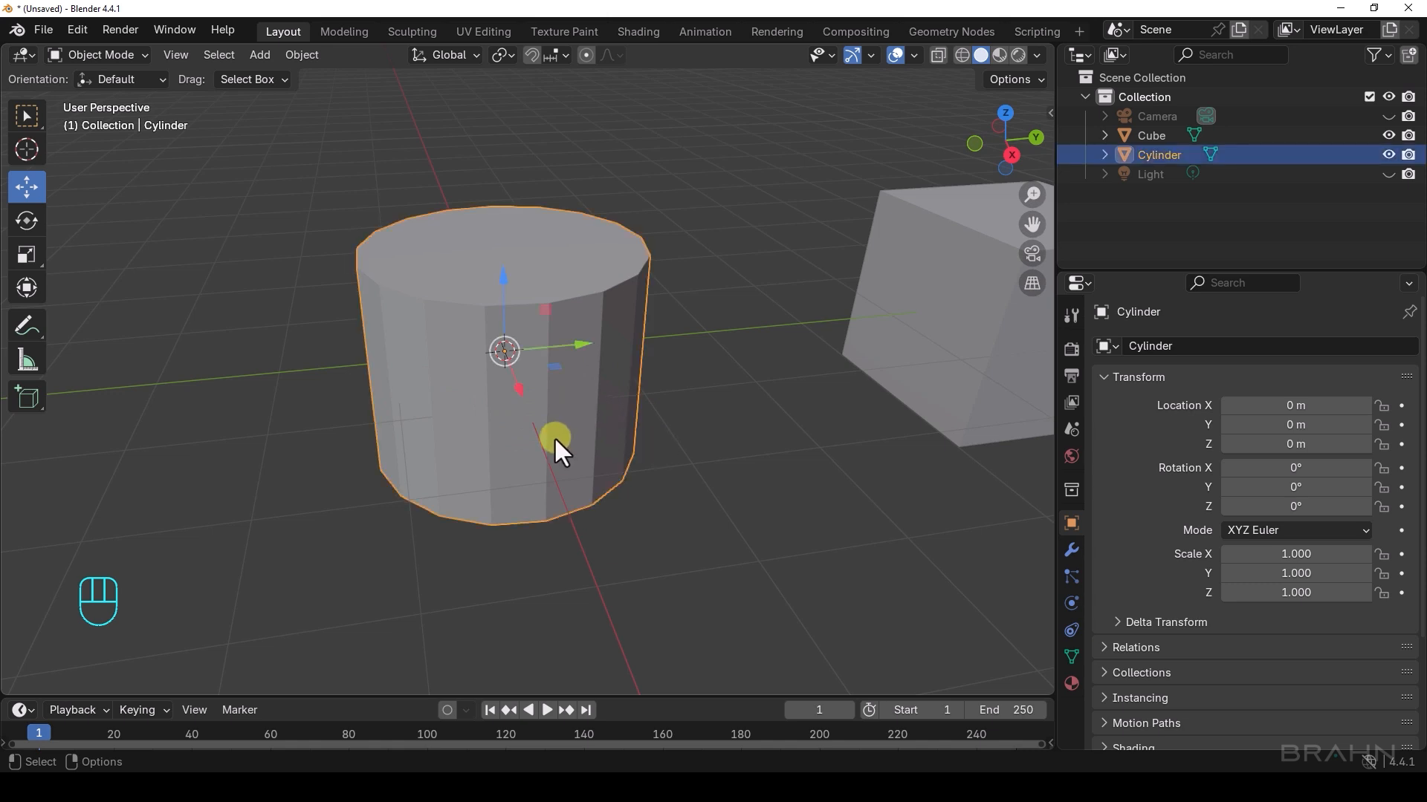
{"action": "mouse_move", "coordinate": [555, 437]}
{"action": "middle_mouse_down", "text": "alt"}
{"action": "mouse_move", "coordinate": [595, 453]}
{"action": "mouse_move", "coordinate": [406, 426]}
{"action": "mouse_move", "coordinate": [504, 476]}
{"action": "mouse_move", "coordinate": [553, 459]}
{"action": "mouse_move", "coordinate": [464, 469]}
{"action": "mouse_move", "coordinate": [544, 468]}
{"action": "mouse_move", "coordinate": [494, 468]}
{"action": "mouse_move", "coordinate": [579, 435]}
{"action": "middle_mouse_up", "text": "alt"}
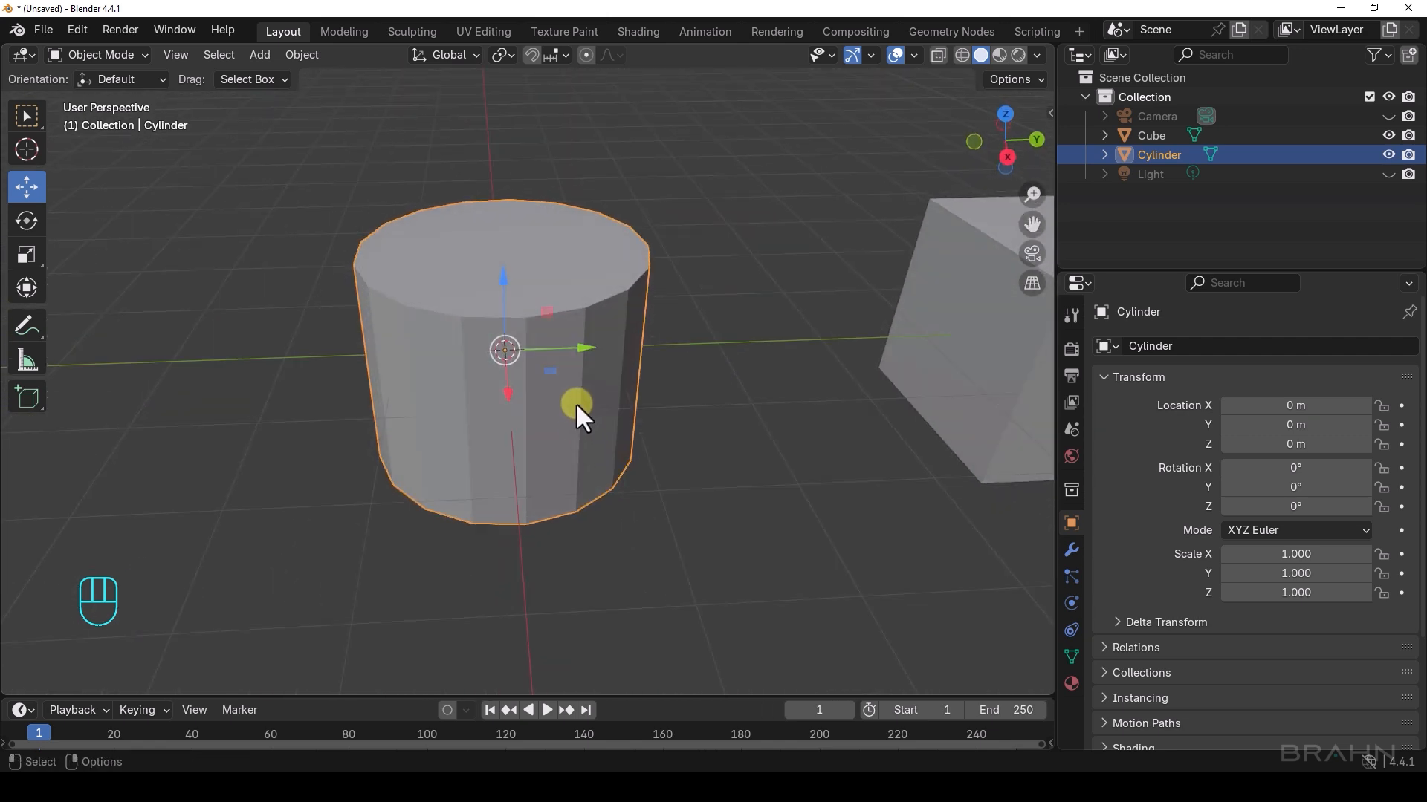
{"action": "right_click", "coordinate": [577, 405]}
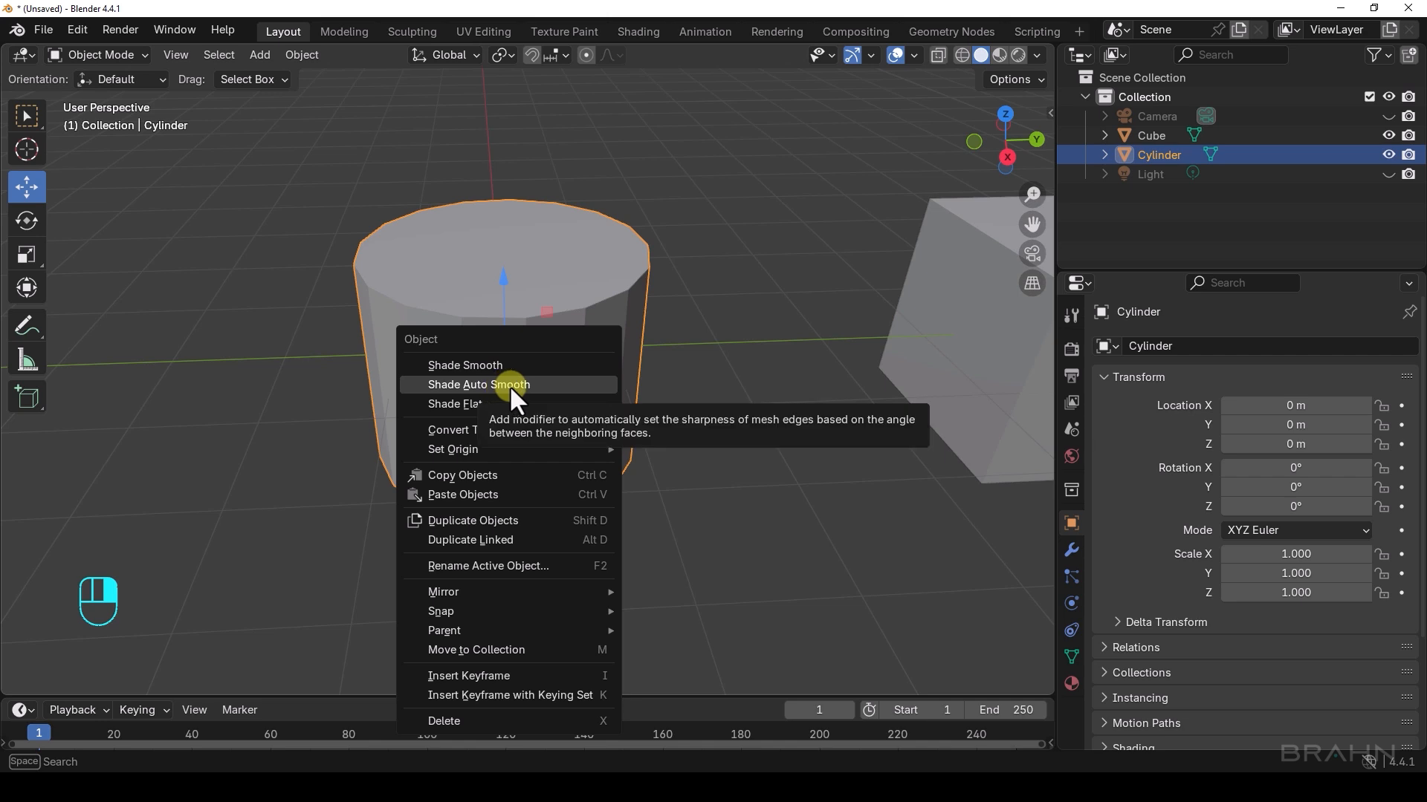
{"action": "left_click", "coordinate": [465, 404]}
{"action": "mouse_move", "coordinate": [569, 421]}
{"action": "left_mouse_down", "text": "alt"}
{"action": "mouse_move", "coordinate": [612, 418]}
{"action": "mouse_move", "coordinate": [572, 408]}
{"action": "left_mouse_up", "text": "alt"}
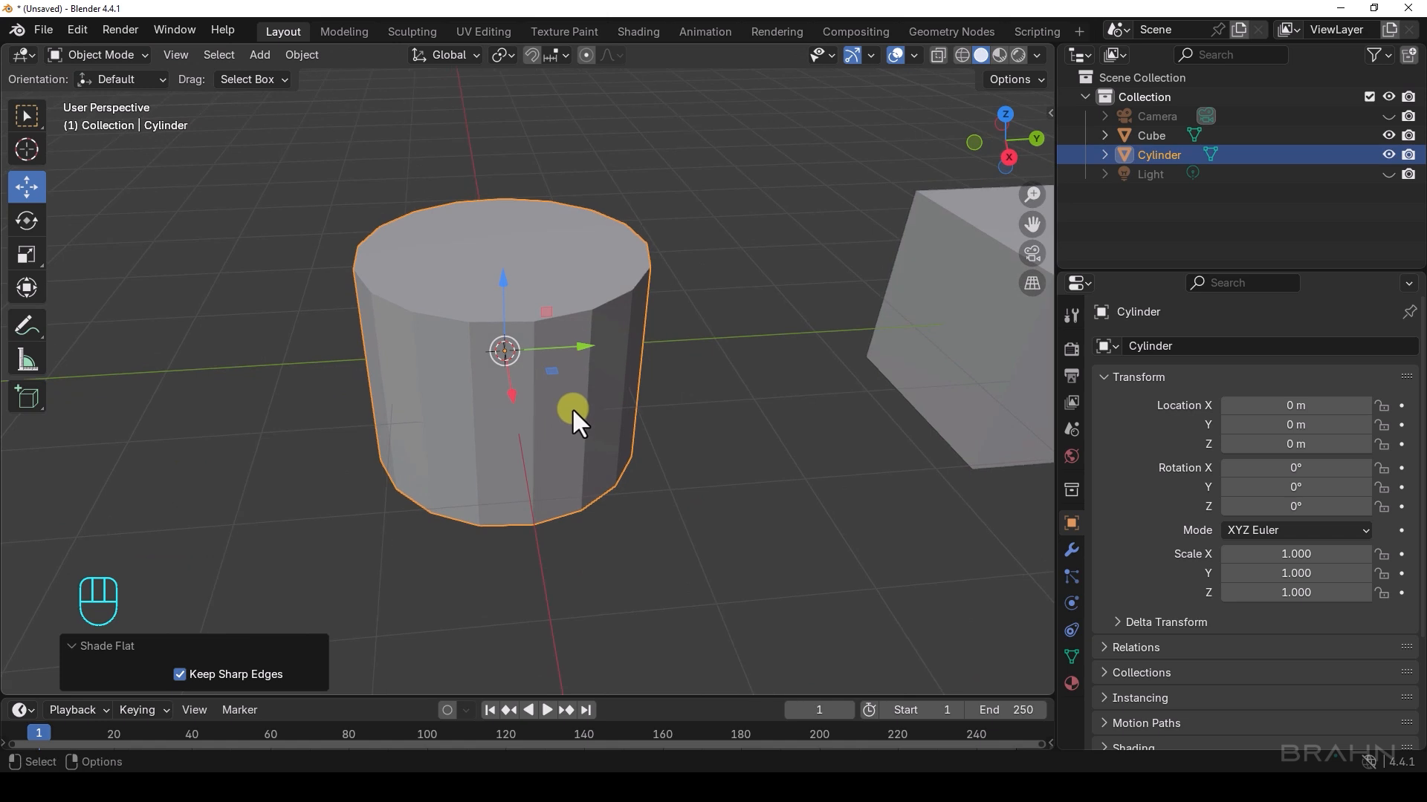
Apply Shade Smooth to the cylinder with Keep Sharp Edges enabled
{"action": "right_click", "coordinate": [572, 408]}
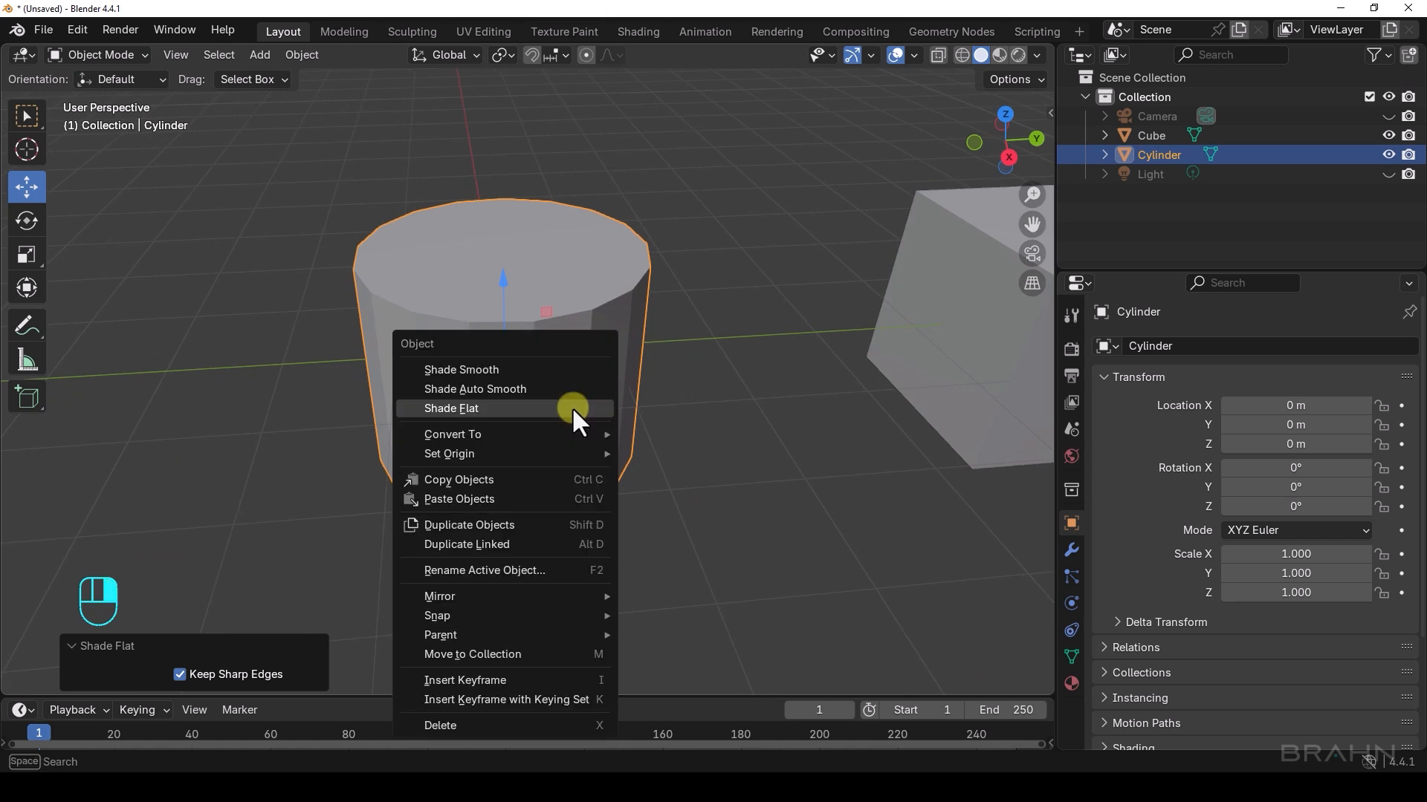
{"action": "left_click", "coordinate": [485, 370]}
{"action": "mouse_move", "coordinate": [554, 420]}
{"action": "left_mouse_down", "text": "alt"}
{"action": "mouse_move", "coordinate": [590, 422]}
{"action": "mouse_move", "coordinate": [534, 422]}
{"action": "mouse_move", "coordinate": [420, 462]}
{"action": "mouse_move", "coordinate": [573, 408]}
{"action": "mouse_move", "coordinate": [535, 440]}
{"action": "mouse_move", "coordinate": [567, 442]}
{"action": "left_mouse_up", "text": "alt"}
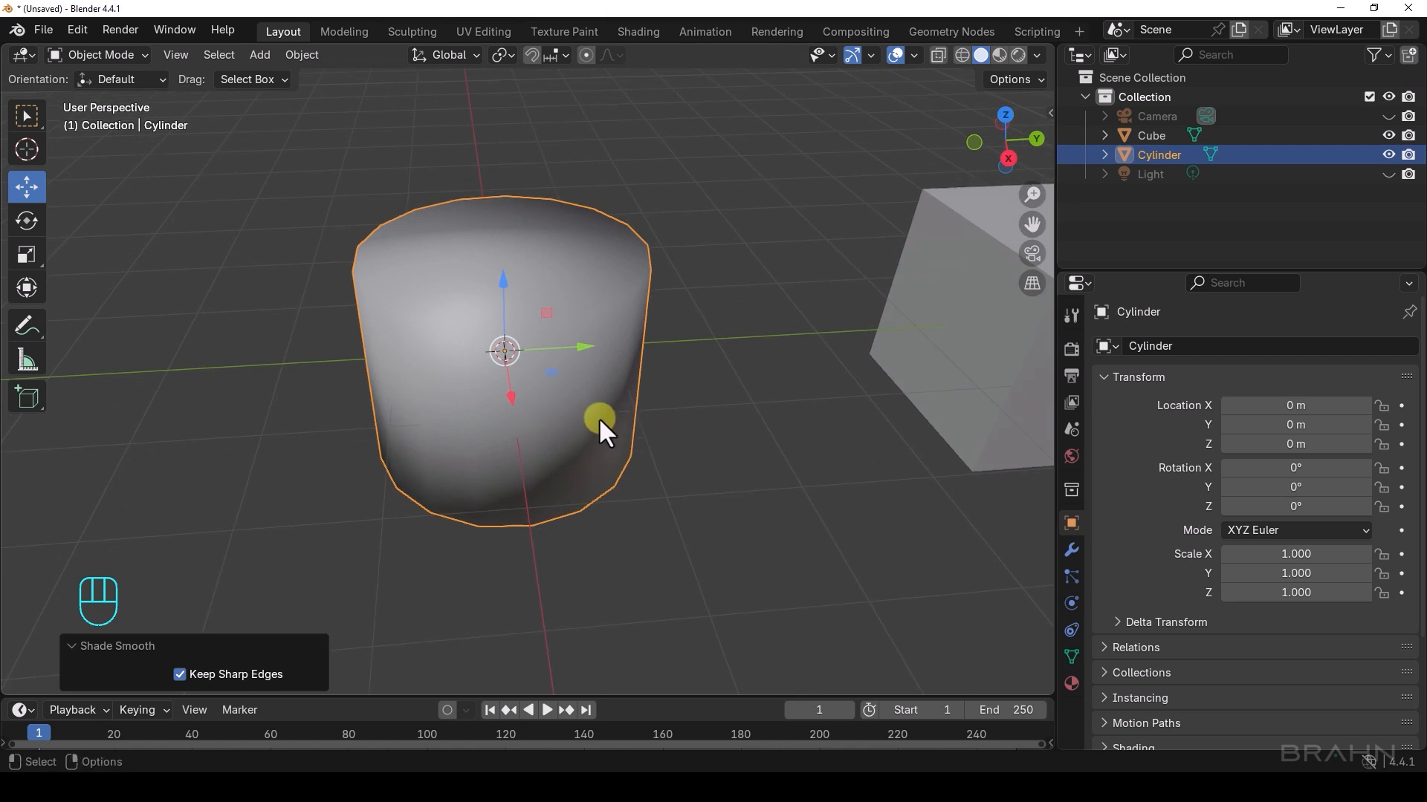
Apply Shade Auto Smooth to the cylinder with a 30° angle
{"action": "mouse_move", "coordinate": [598, 410]}
{"action": "left_mouse_down", "text": "alt"}
{"action": "mouse_move", "coordinate": [497, 422]}
{"action": "mouse_move", "coordinate": [671, 397]}
{"action": "mouse_move", "coordinate": [582, 409]}
{"action": "left_mouse_up", "text": "alt"}
{"action": "right_click", "coordinate": [581, 405]}
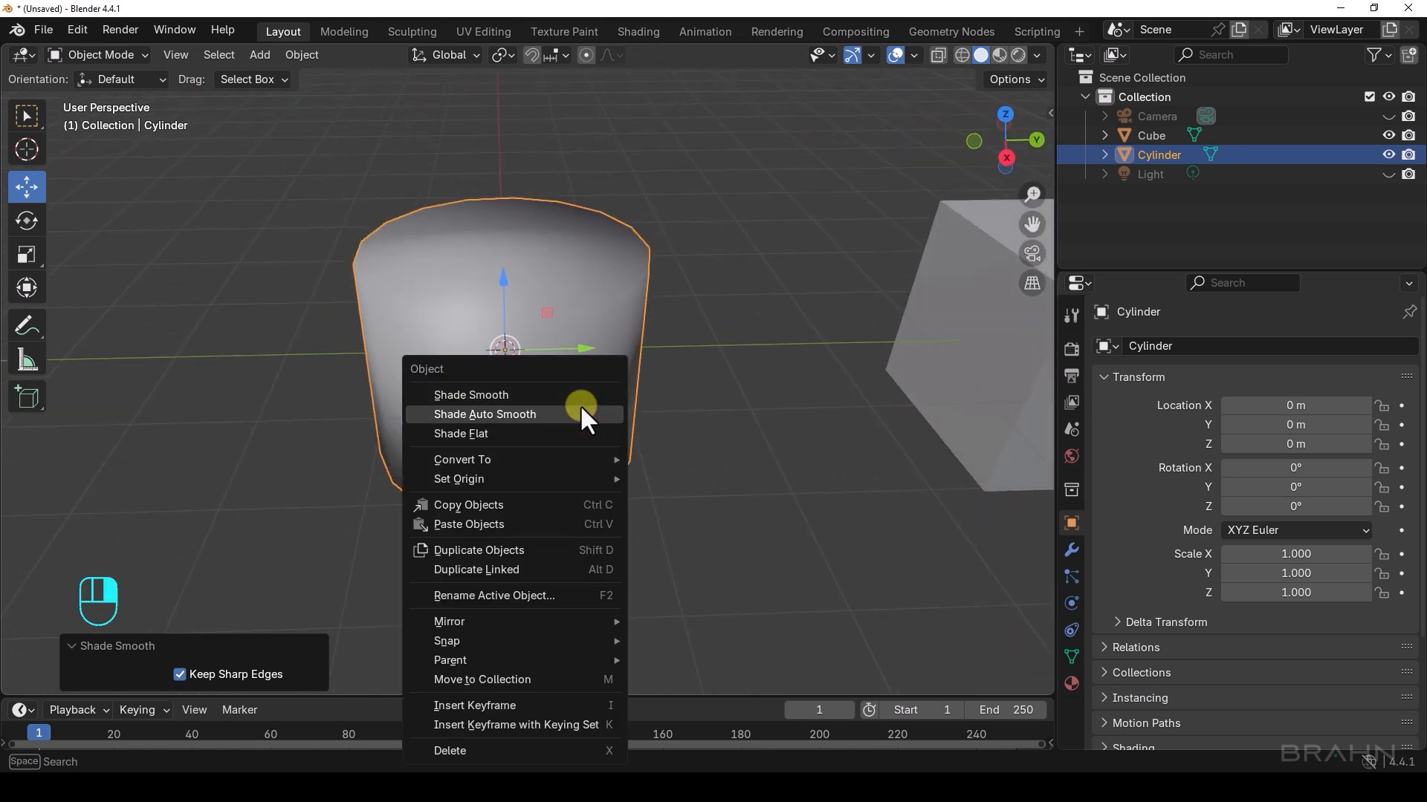
{"action": "left_click", "coordinate": [513, 417]}
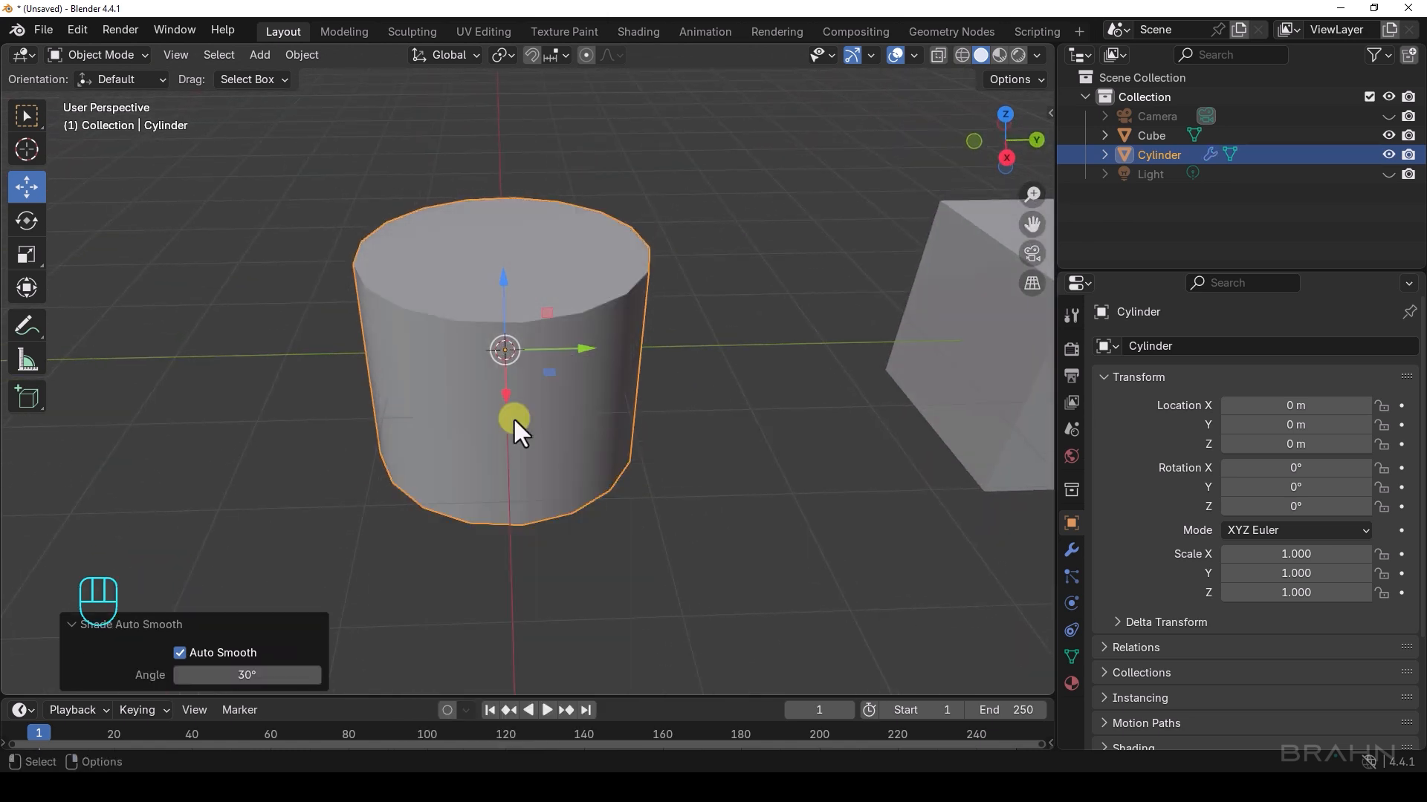
{"action": "left_click_drag", "start_coordinate": [514, 417], "coordinate": [622, 439], "text": "alt"}
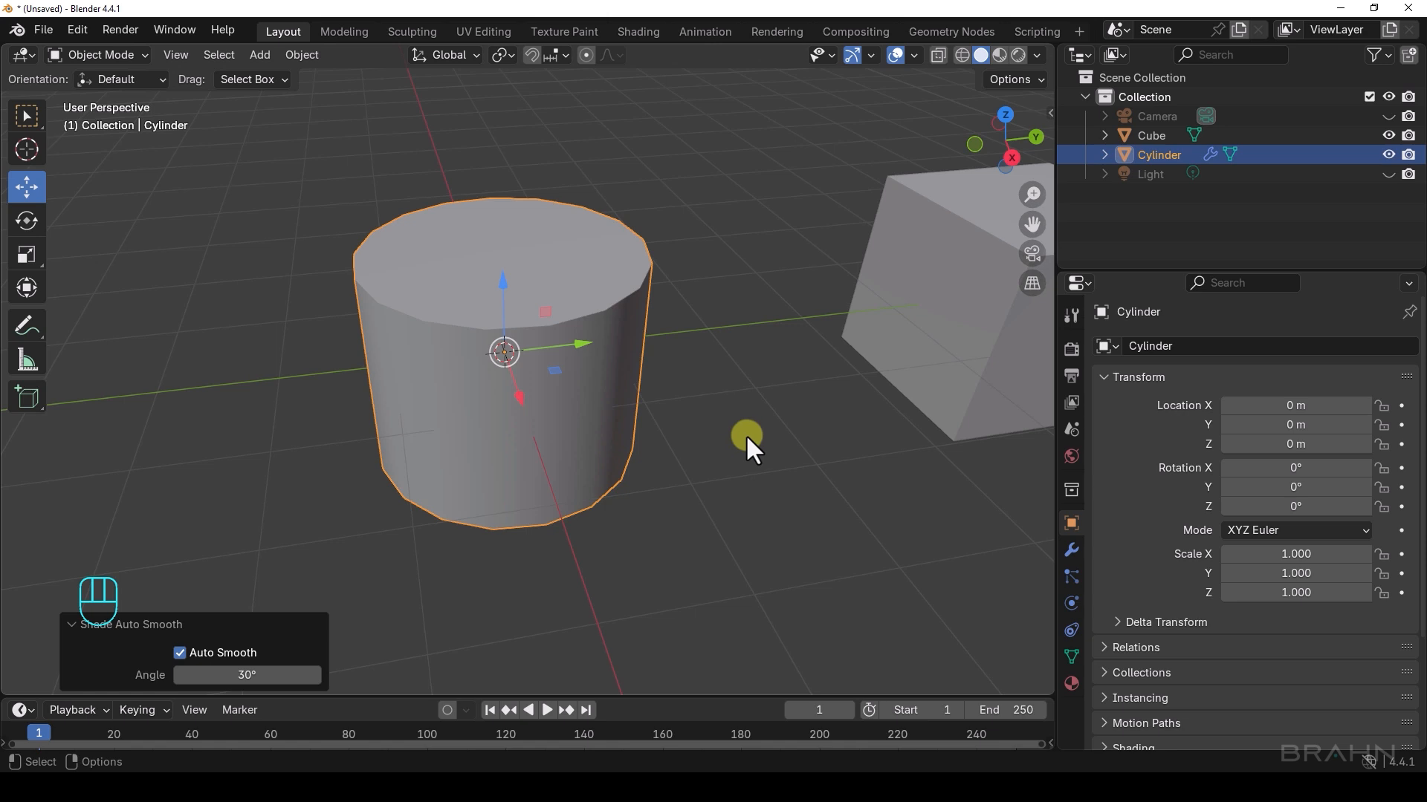
Show the cylinder's modifiers while switching it to Shade Flat and back to Shade Auto Smooth
{"action": "left_click", "coordinate": [1071, 550]}
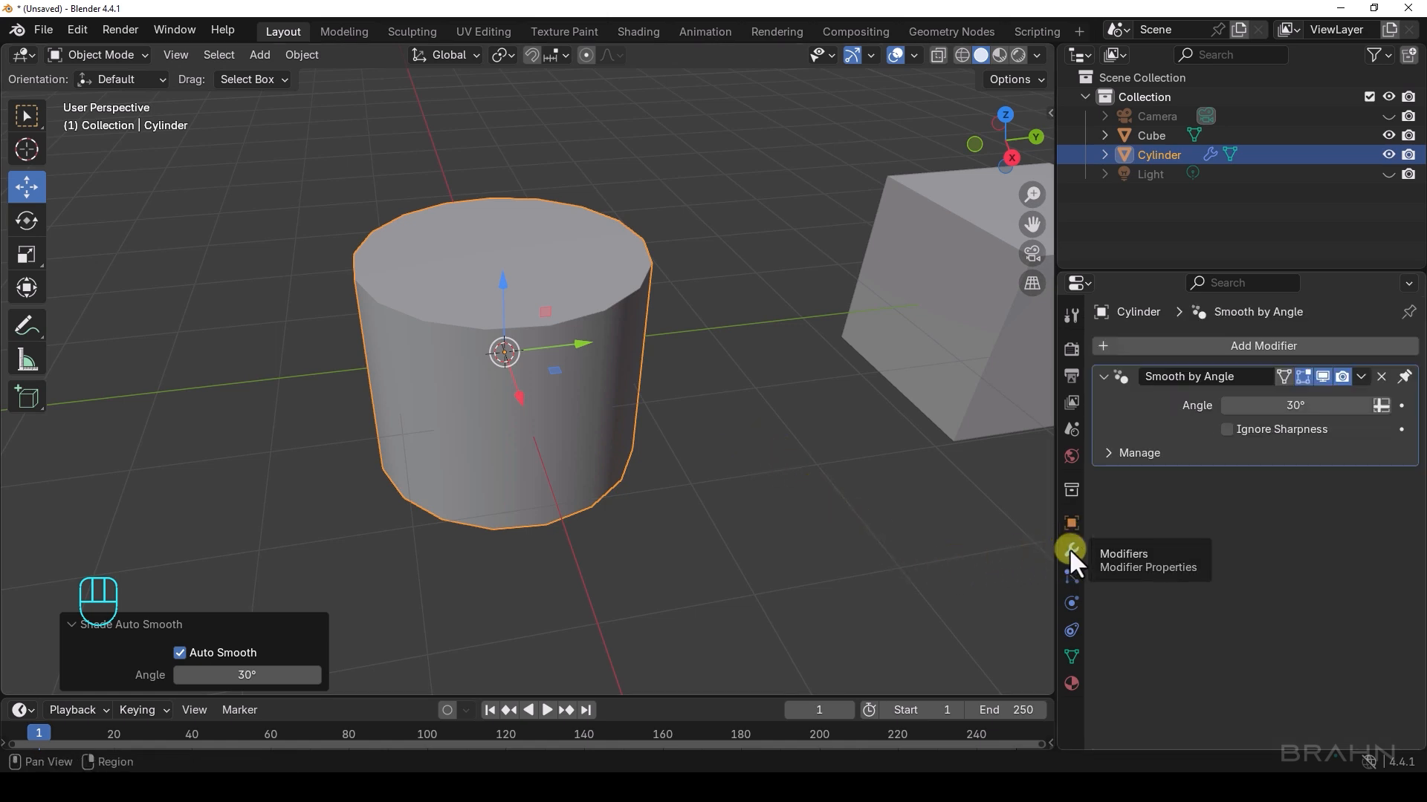
{"action": "left_click", "coordinate": [1274, 540]}
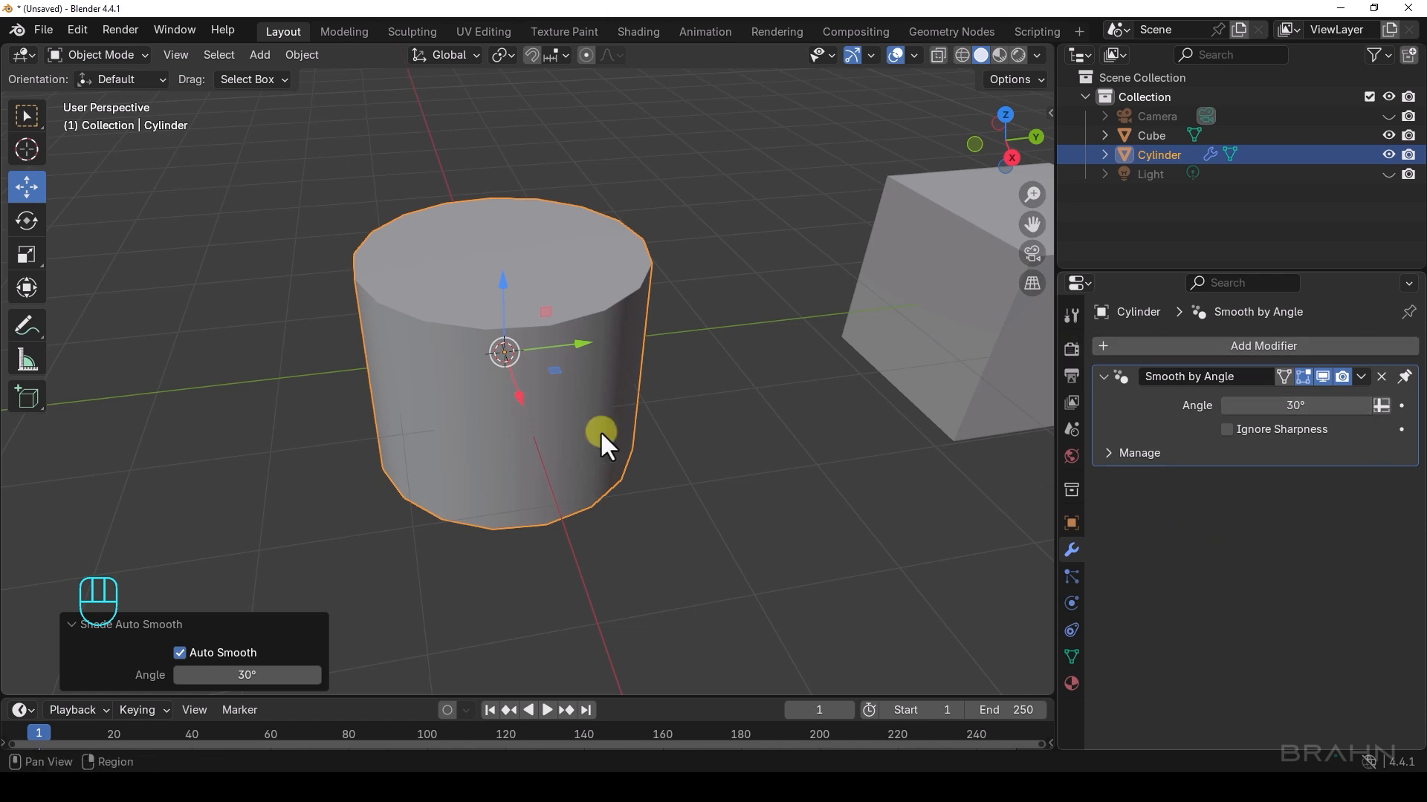
{"action": "right_click", "coordinate": [573, 405]}
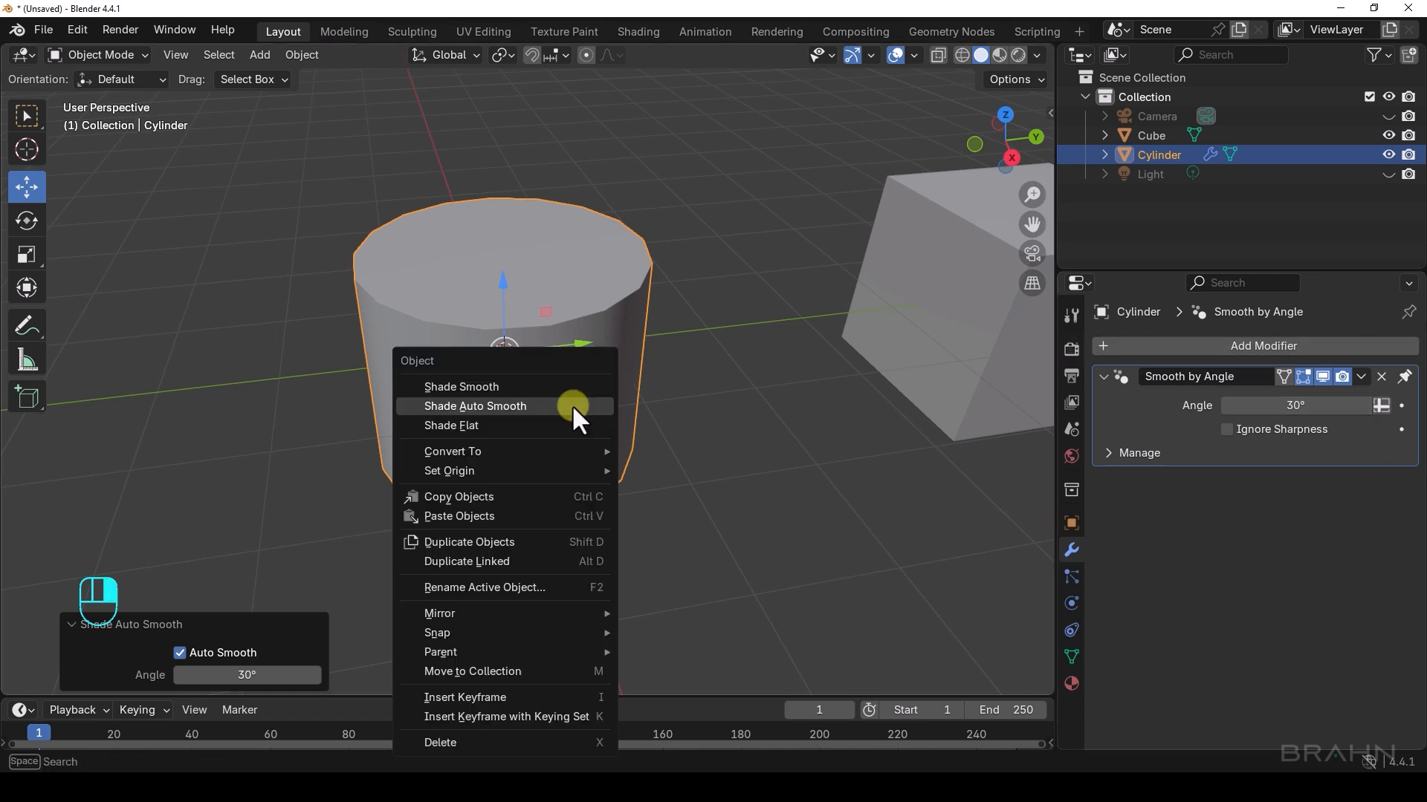
{"action": "left_click", "coordinate": [457, 425]}
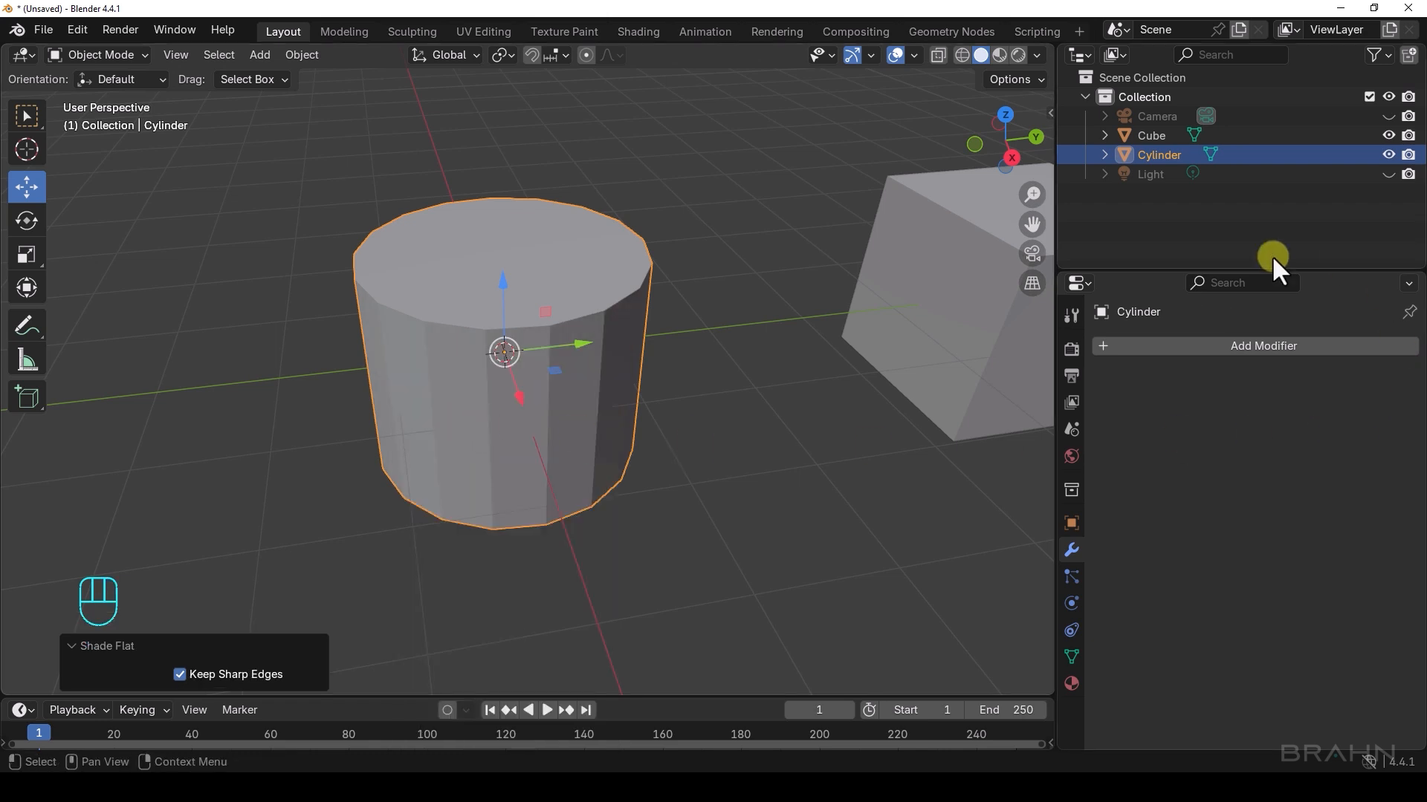
{"action": "right_click", "coordinate": [601, 394]}
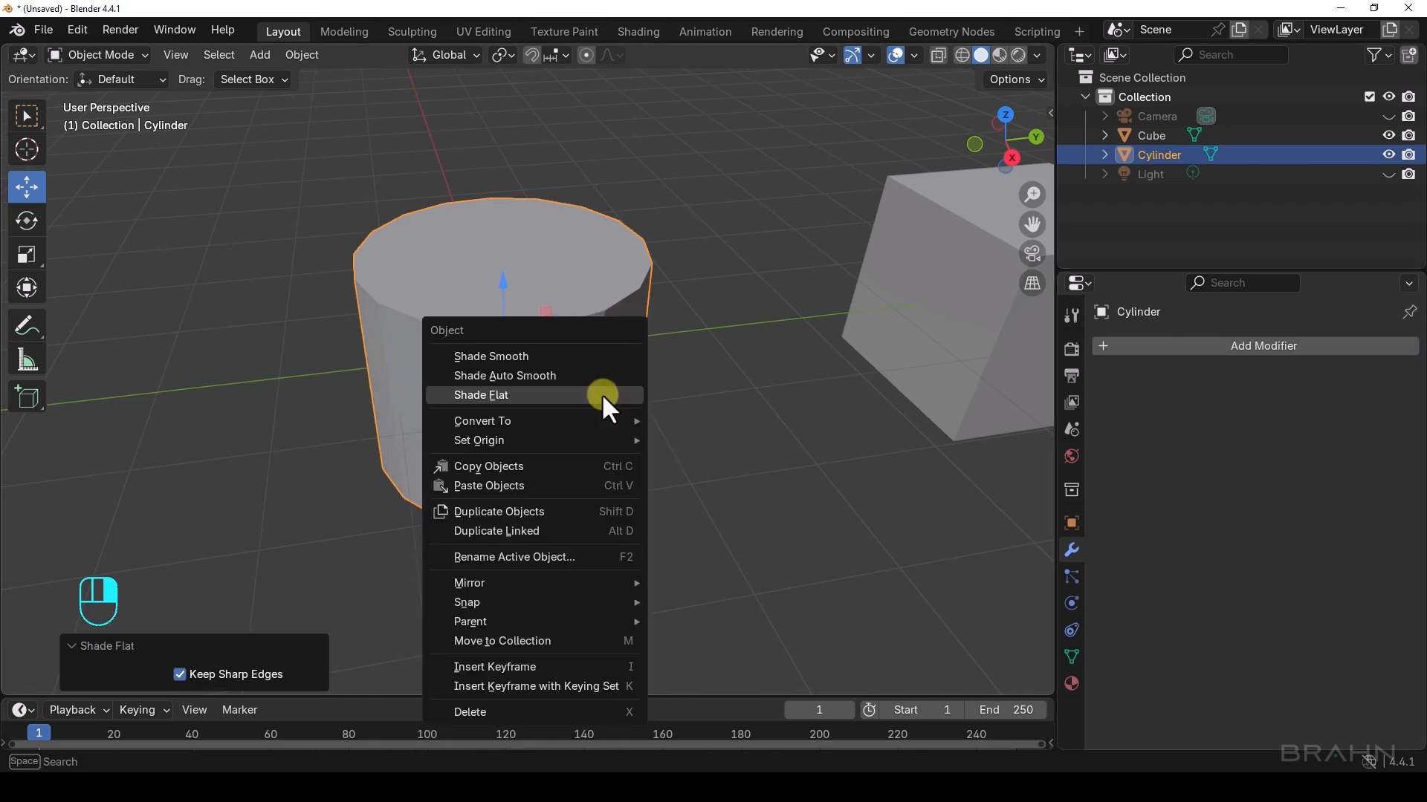
{"action": "left_click", "coordinate": [529, 375]}
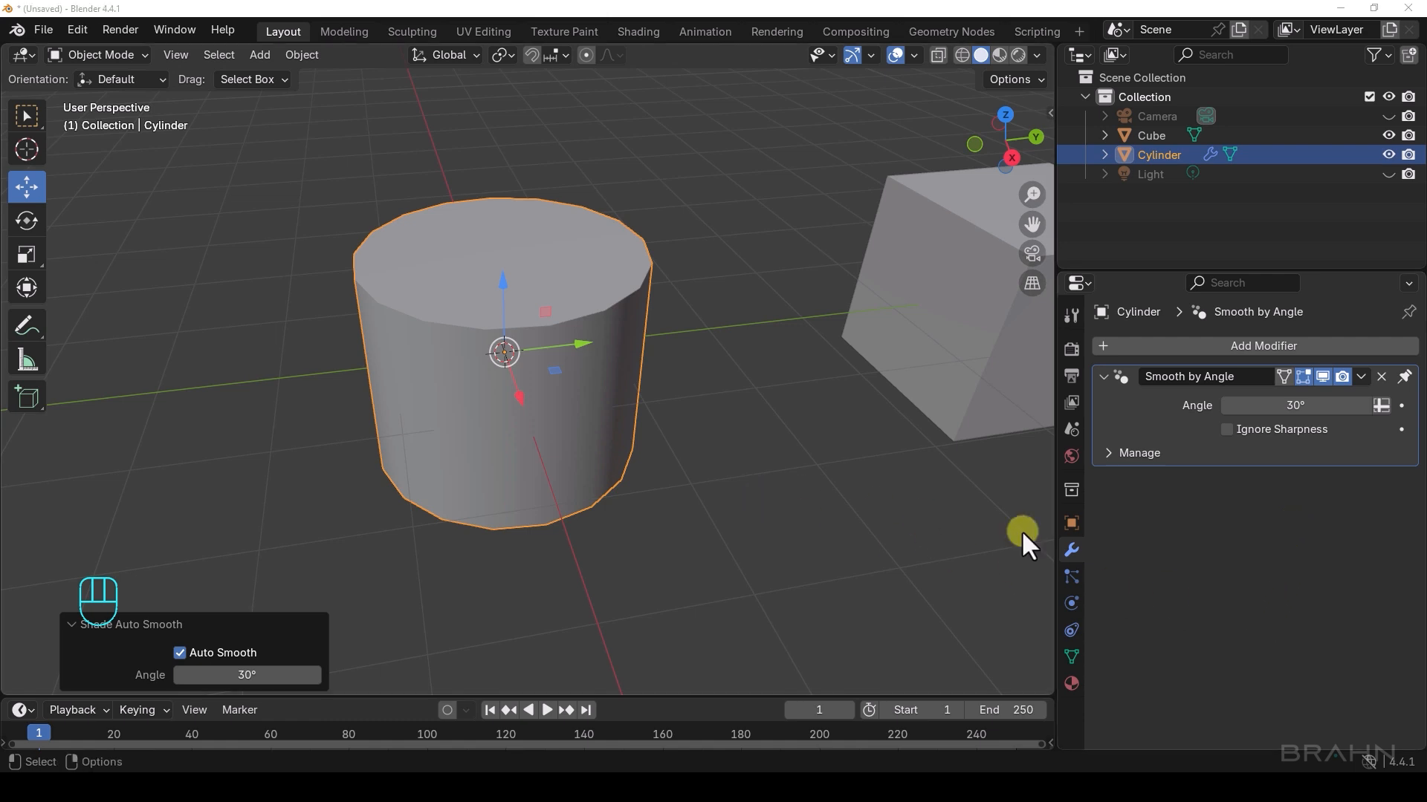
Look through the categories of modifiers that can be added to the cylinder
{"action": "left_click", "coordinate": [1257, 345]}
{"action": "mouse_move", "coordinate": [1256, 345]}
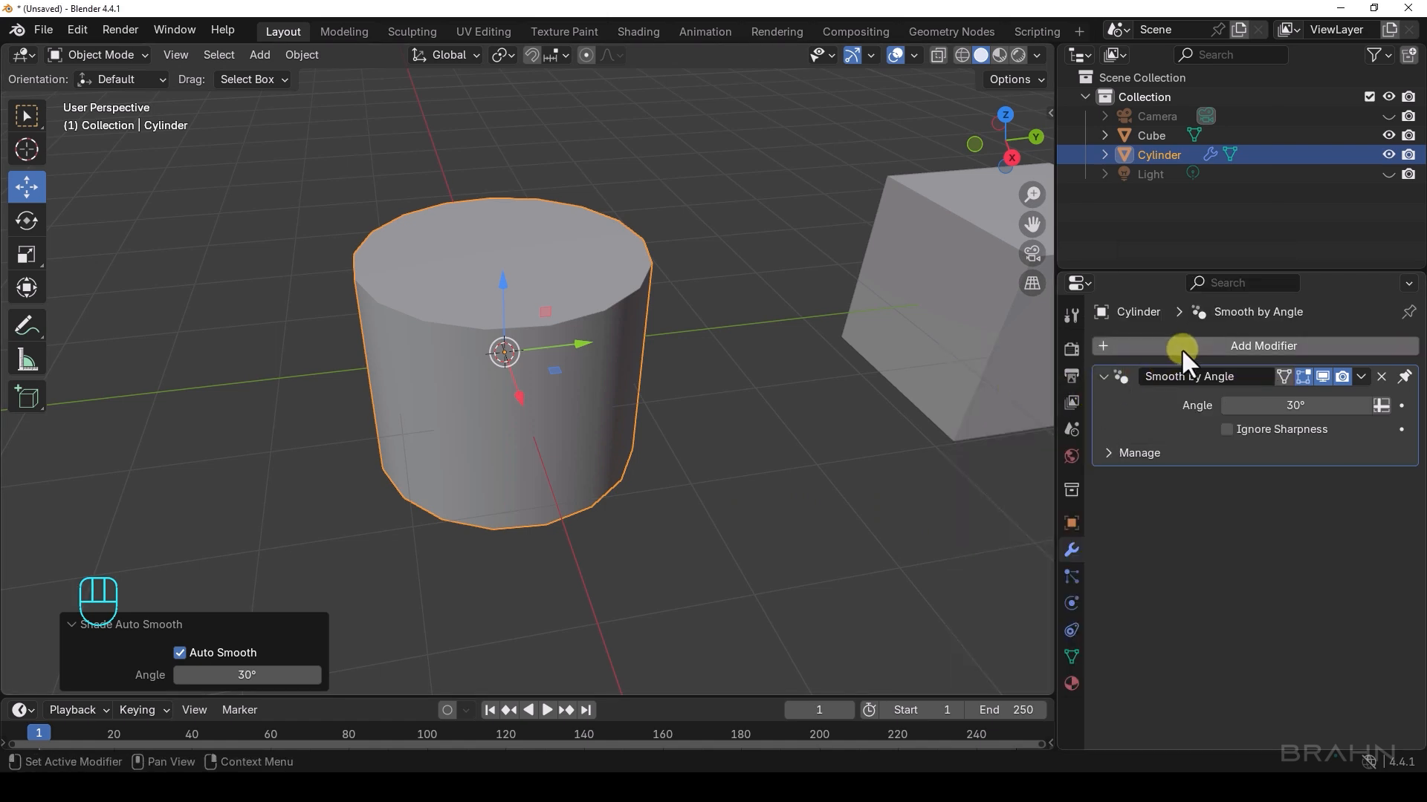
{"action": "left_click", "coordinate": [1182, 349]}
{"action": "mouse_move", "coordinate": [1156, 344]}
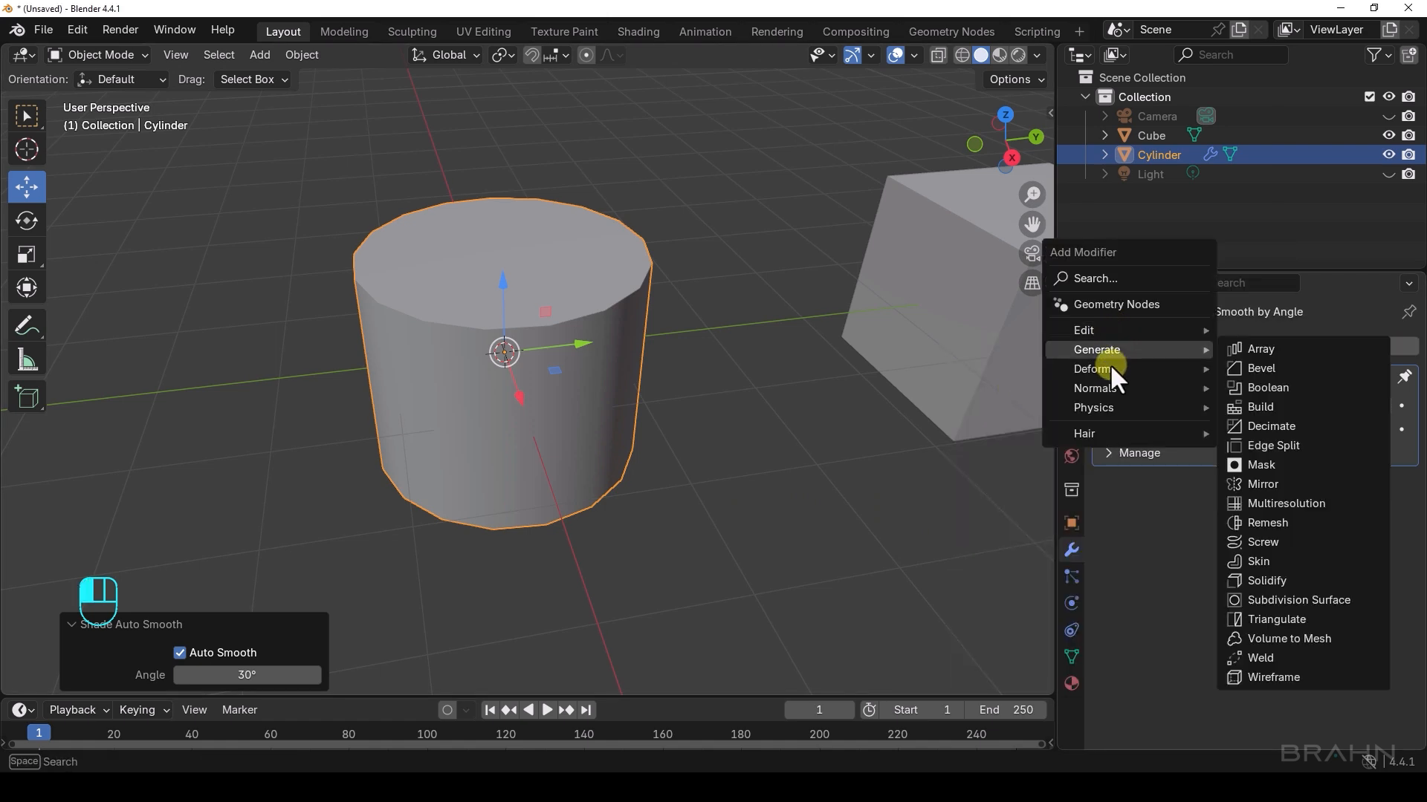
{"action": "mouse_move", "coordinate": [1108, 367]}
{"action": "mouse_move", "coordinate": [1111, 404]}
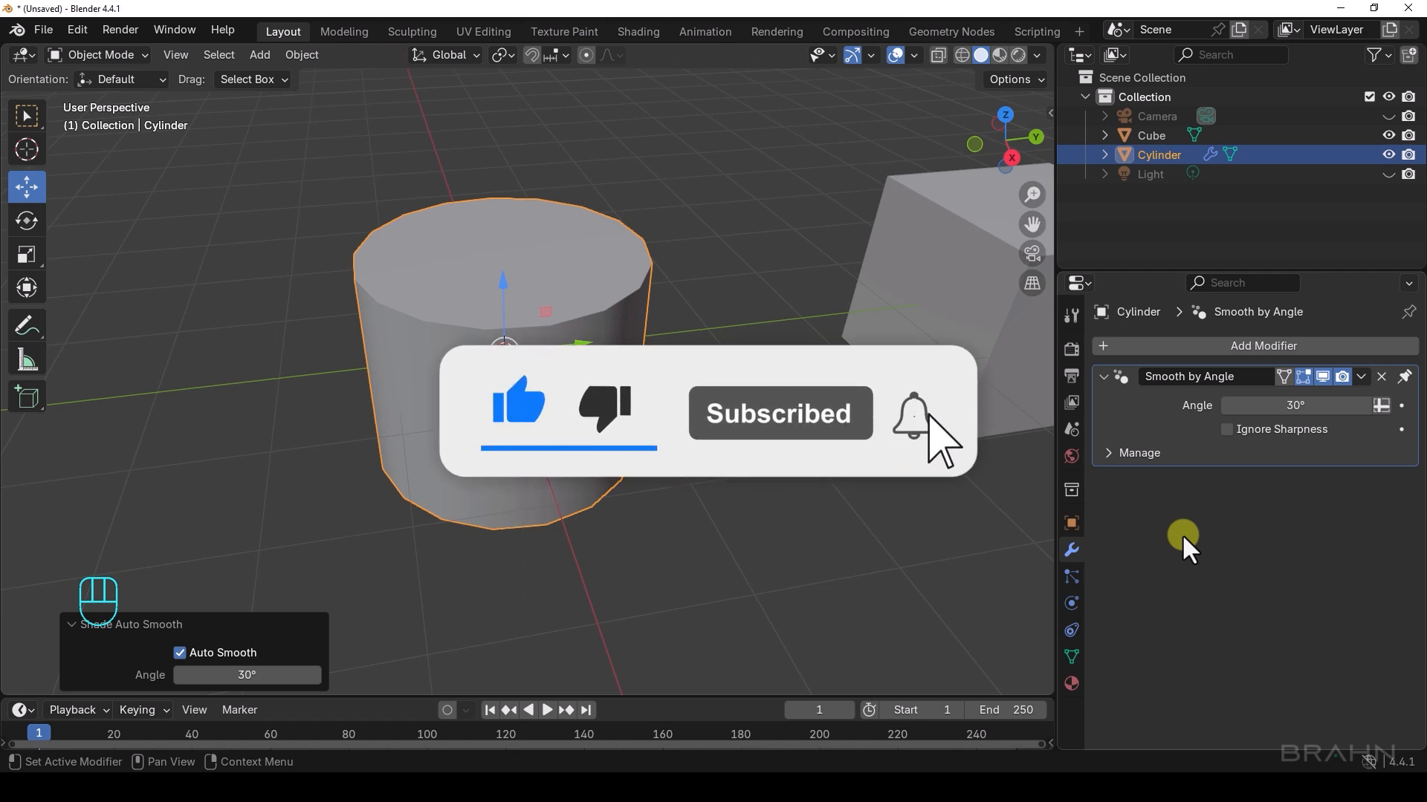
Select the cylinder and delete it from the scene
{"action": "left_click", "coordinate": [572, 431]}
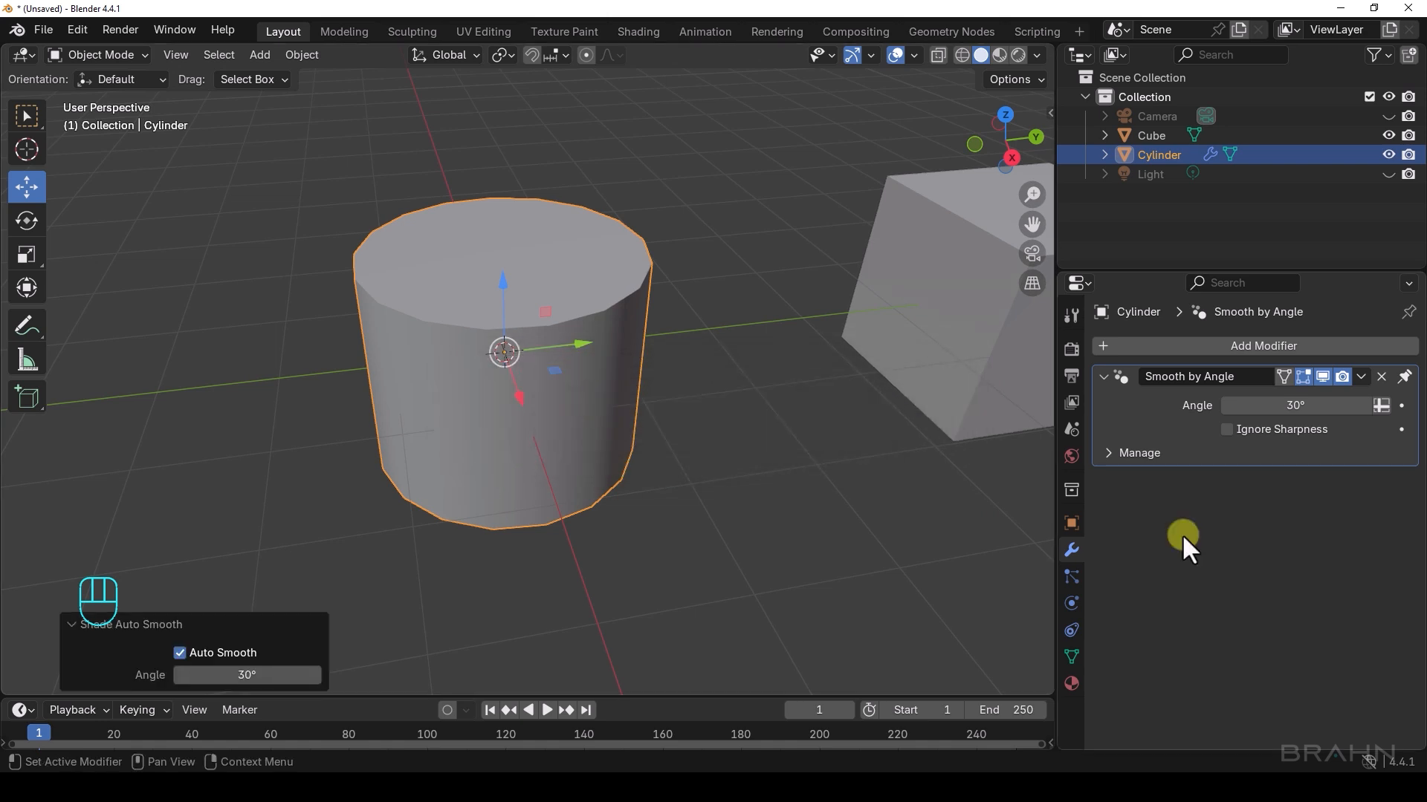
{"action": "left_click", "coordinate": [595, 403]}
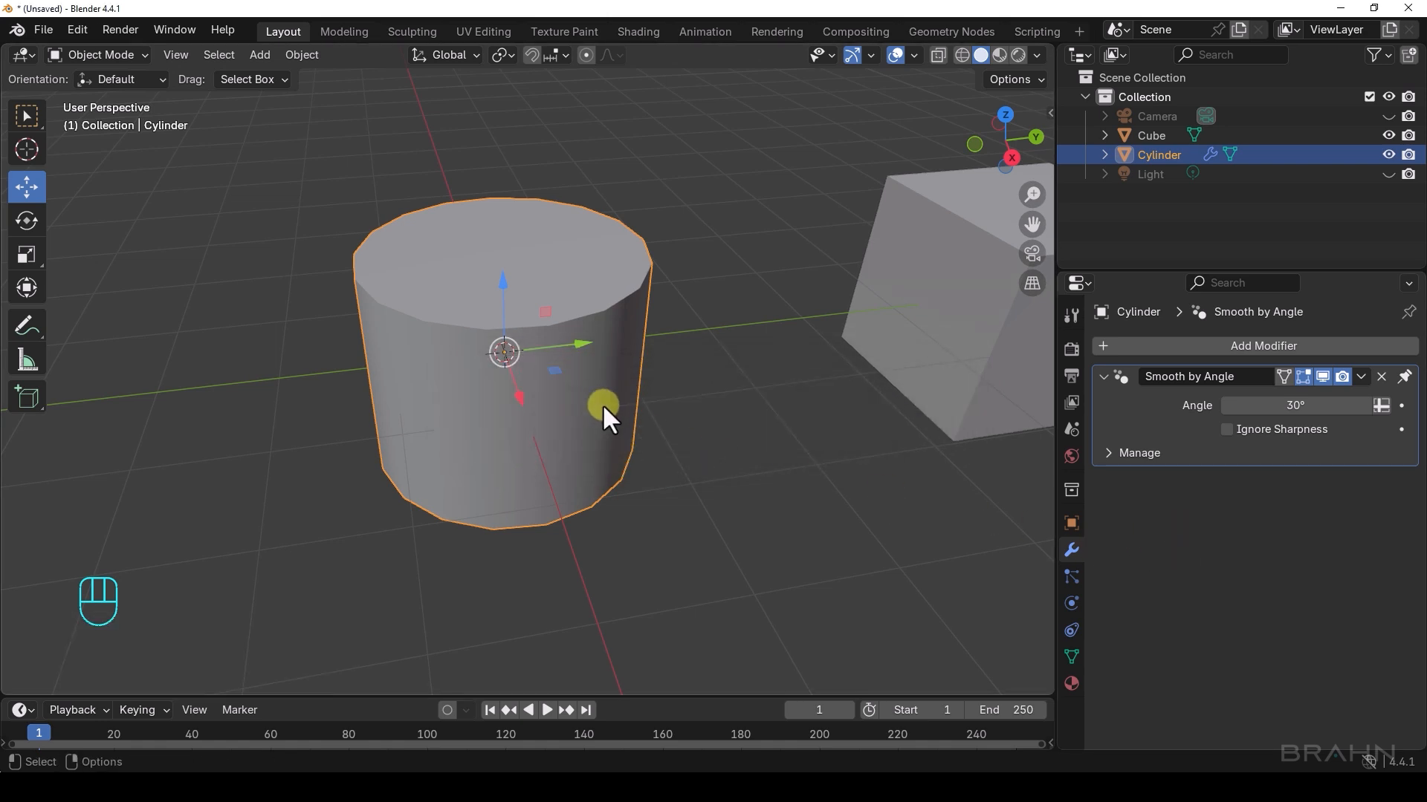
{"action": "key", "text": "Delete"}
Add a 2 m mesh cube at the world origin
{"action": "key", "text": "shift+a"}
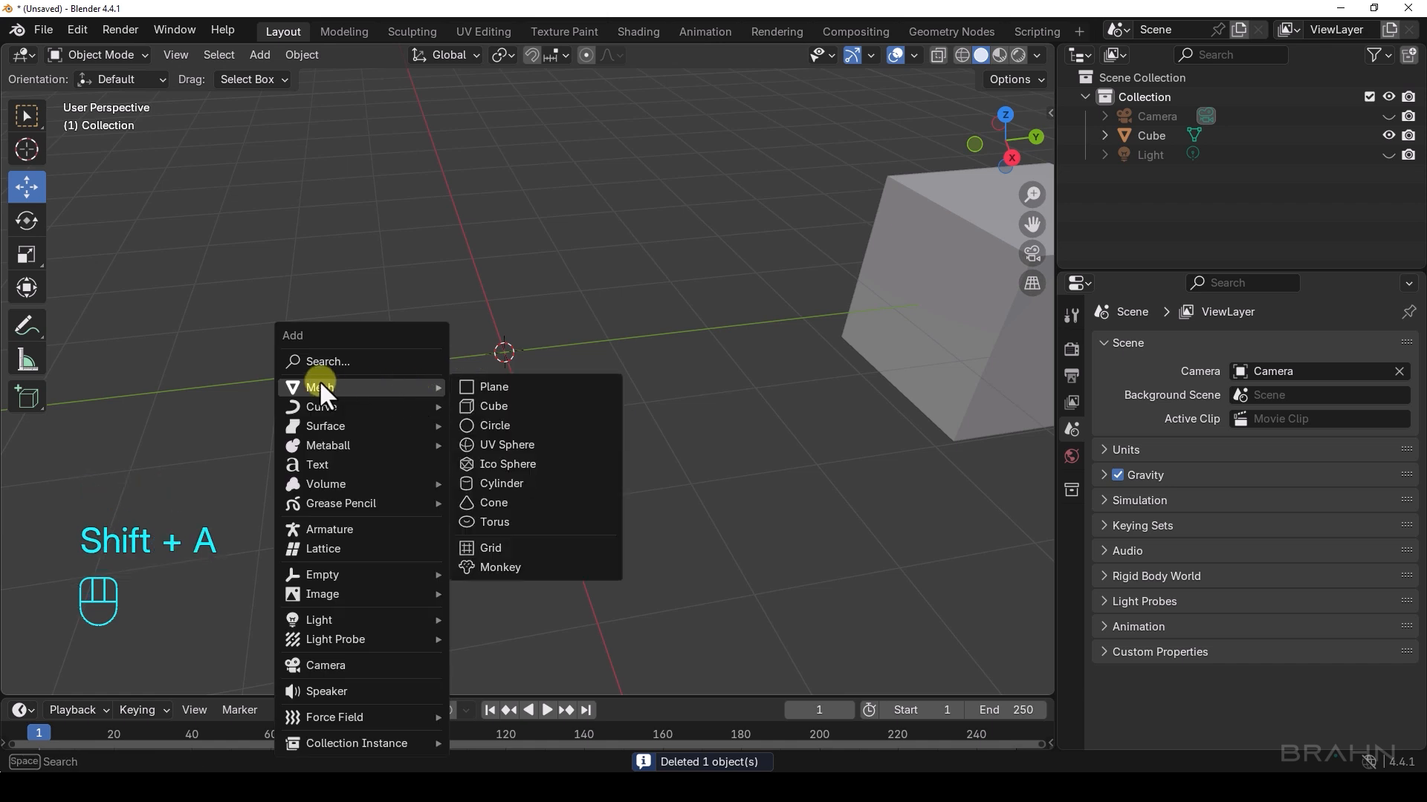
{"action": "left_click", "coordinate": [493, 406]}
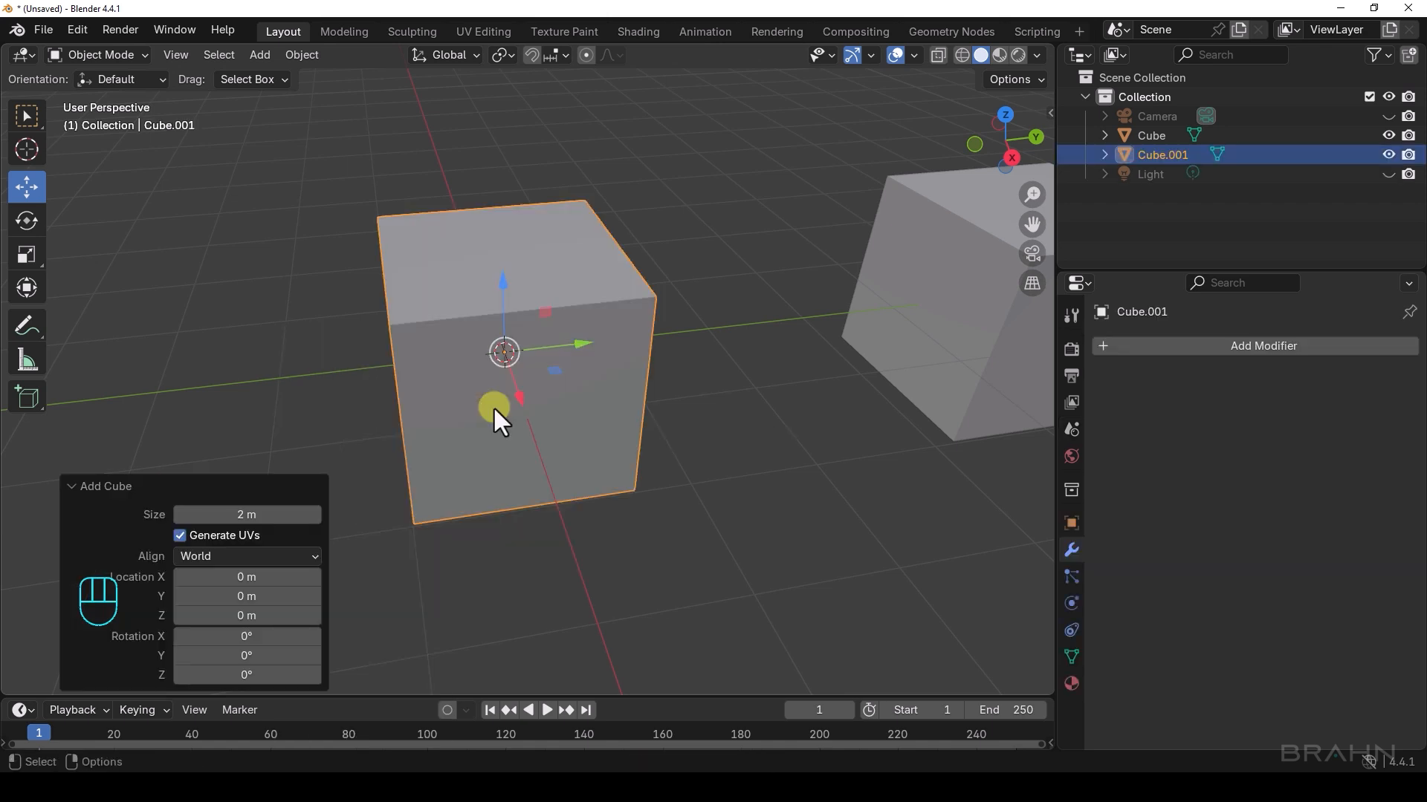
{"action": "left_click_drag", "start_coordinate": [515, 452], "coordinate": [547, 456], "text": "alt"}
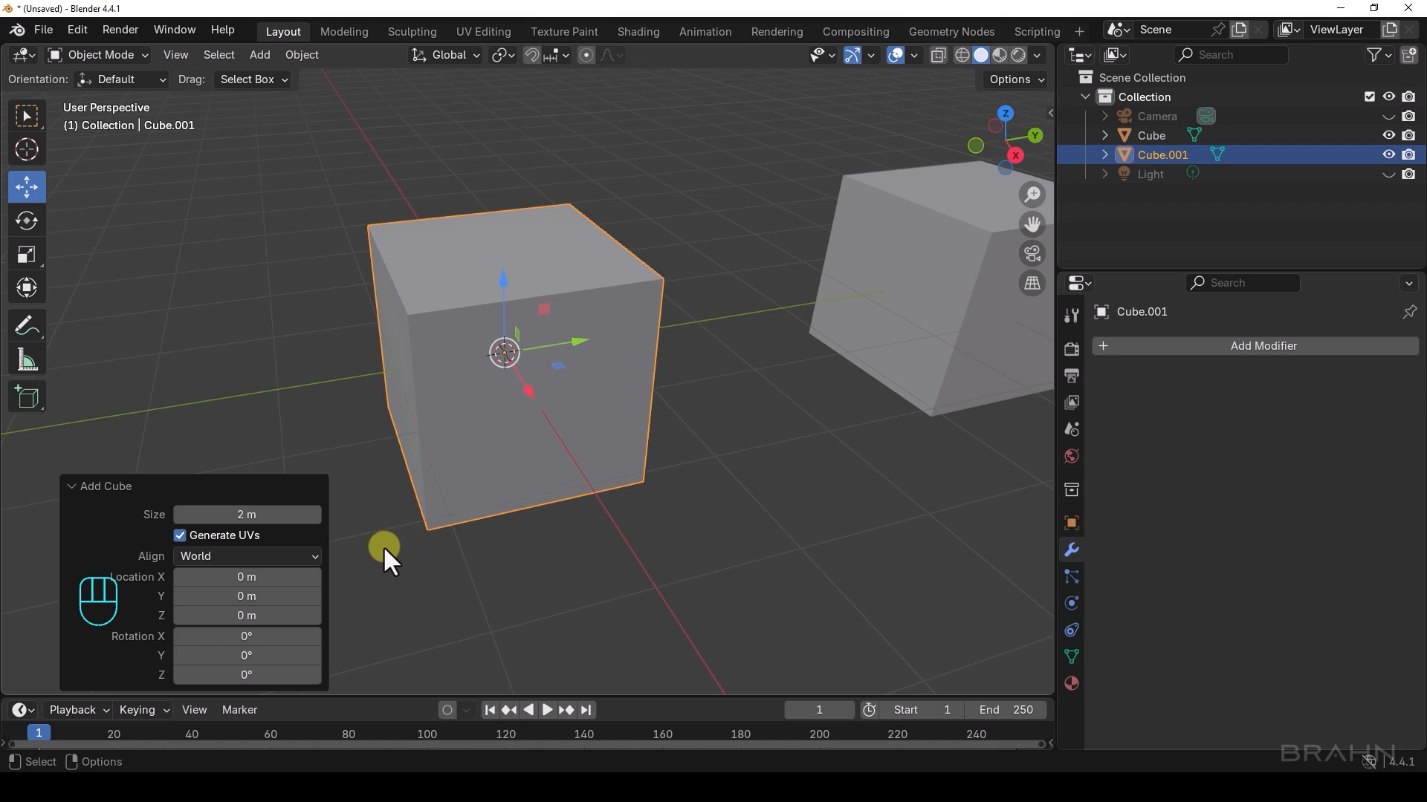
{"action": "left_click", "coordinate": [90, 487]}
{"action": "left_click", "coordinate": [100, 673]}
Add a Bevel modifier to the new cube with an amount of 0.25 m and 5 segments
{"action": "left_click", "coordinate": [1072, 548]}
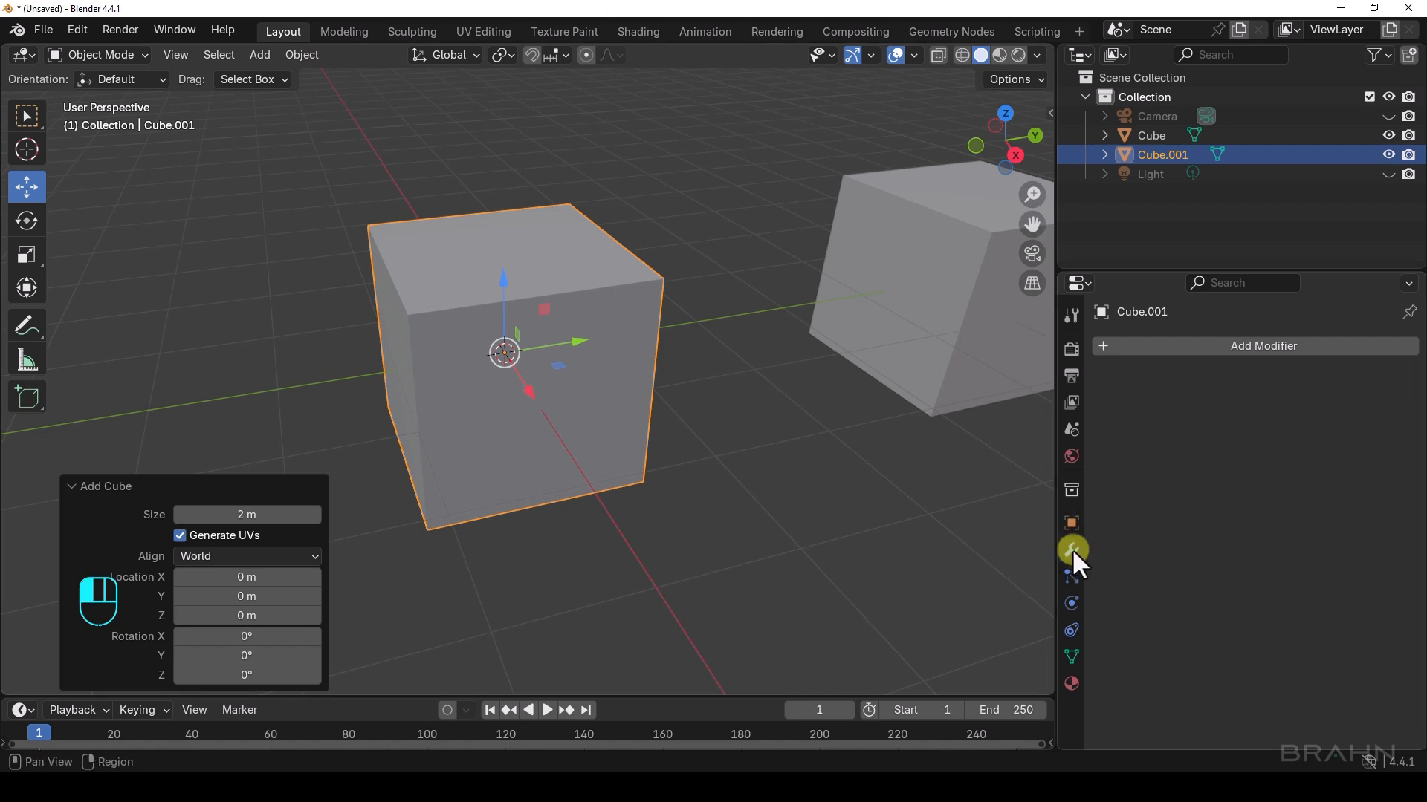
{"action": "left_click", "coordinate": [1278, 344]}
{"action": "mouse_move", "coordinate": [1279, 349]}
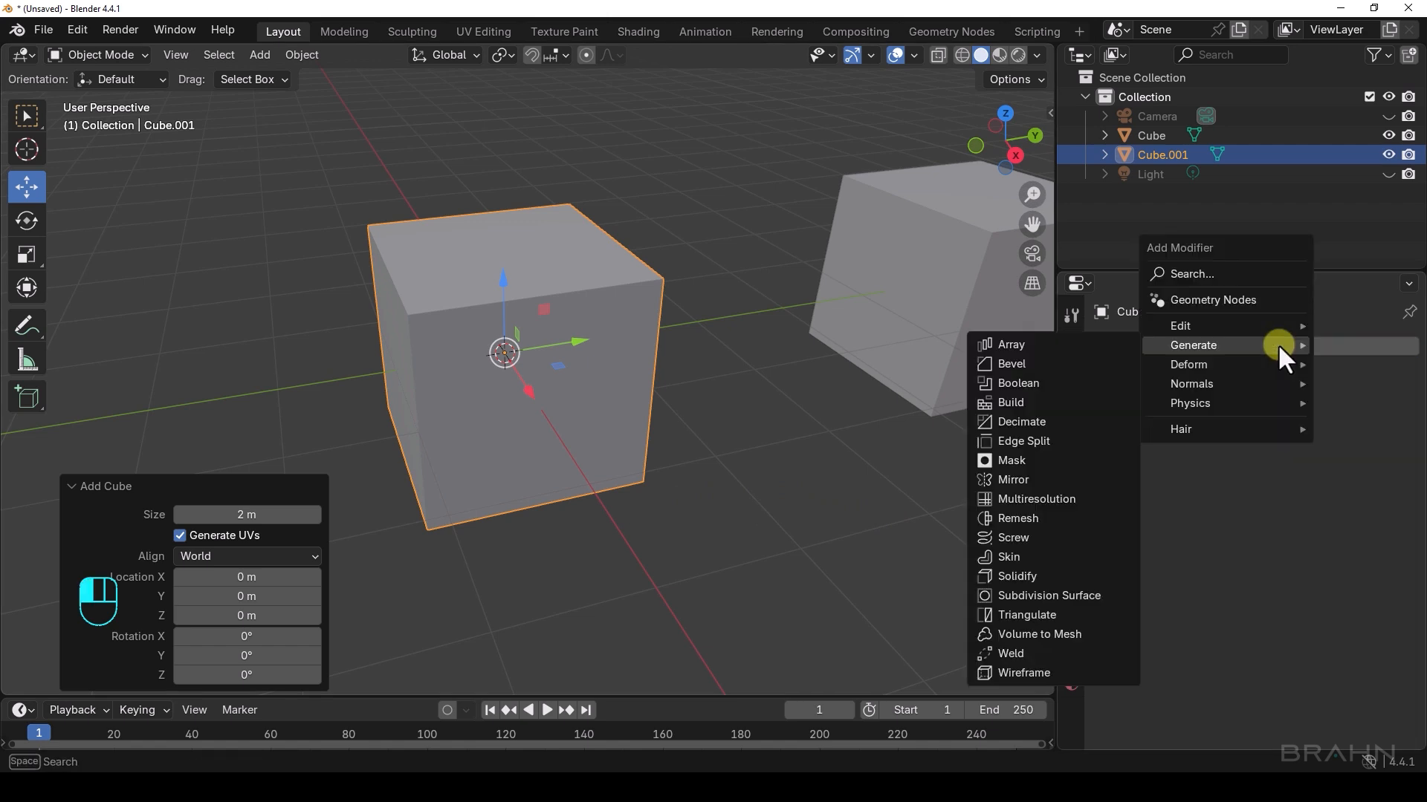
{"action": "left_click", "coordinate": [1028, 361]}
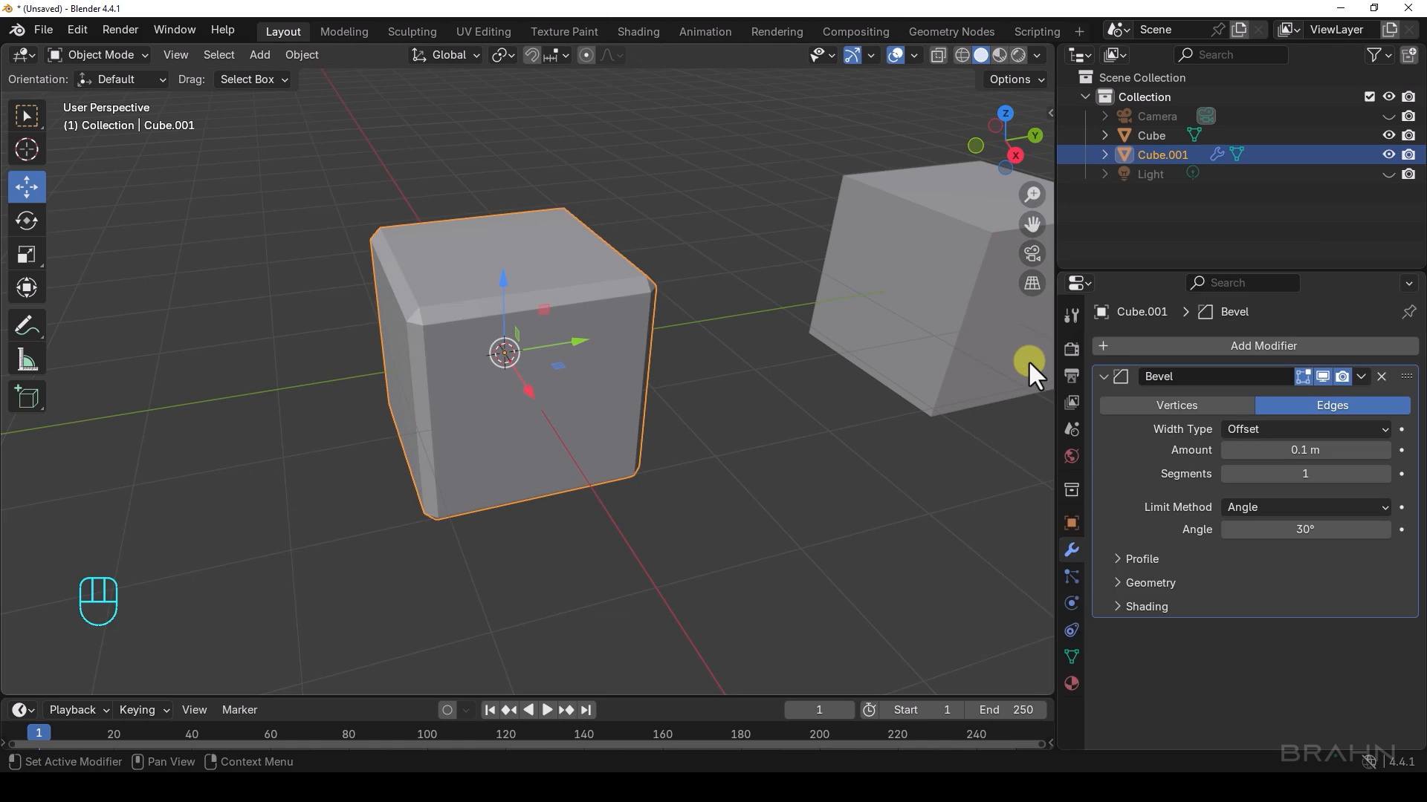
{"action": "left_click_drag", "start_coordinate": [1295, 450], "coordinate": [1337, 450]}
{"action": "left_click", "coordinate": [1302, 474]}
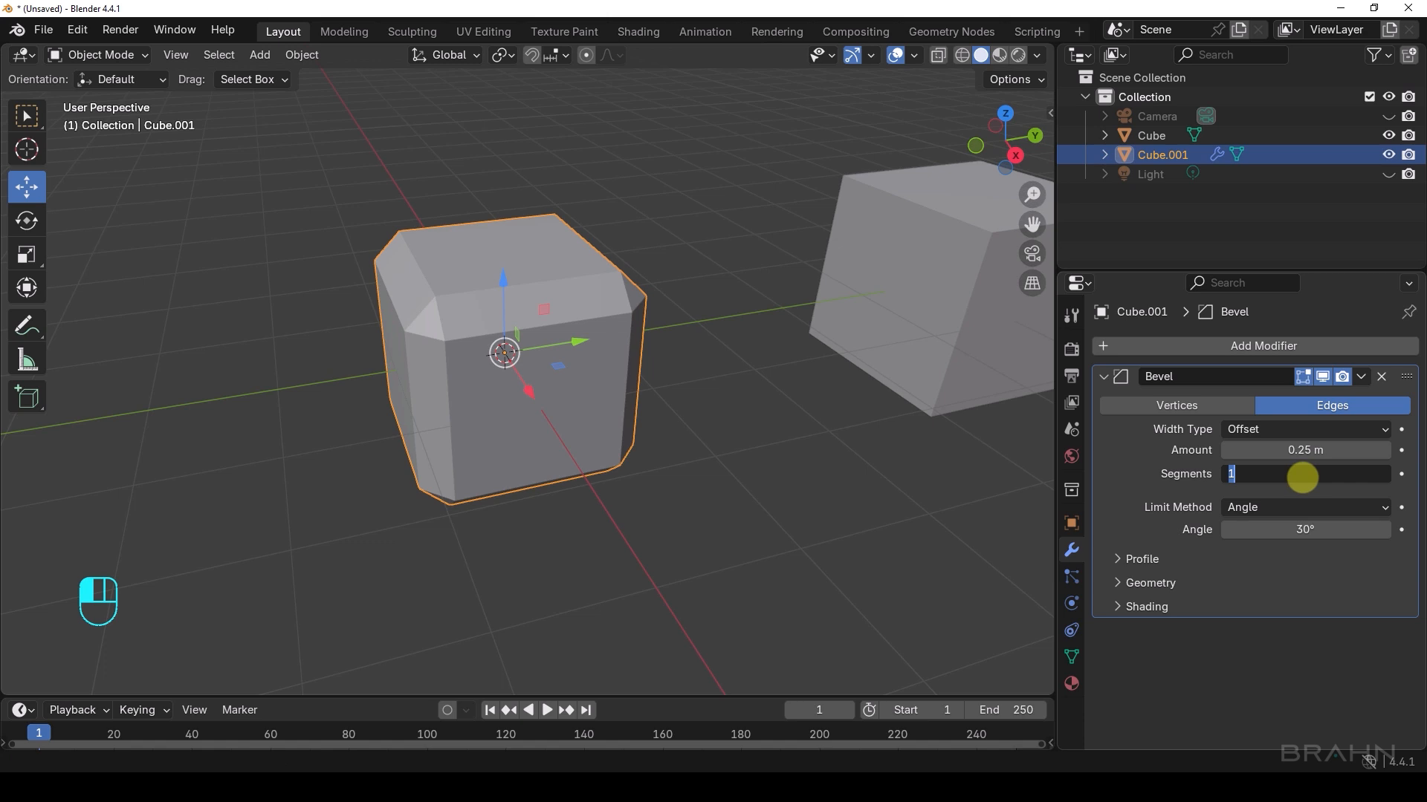
{"action": "type", "text": "5"}
{"action": "key", "text": "Return"}
Apply Shade Auto Smooth to the beveled cube with a 30° angle
{"action": "right_click_drag", "start_coordinate": [438, 474], "coordinate": [529, 487], "text": "alt"}
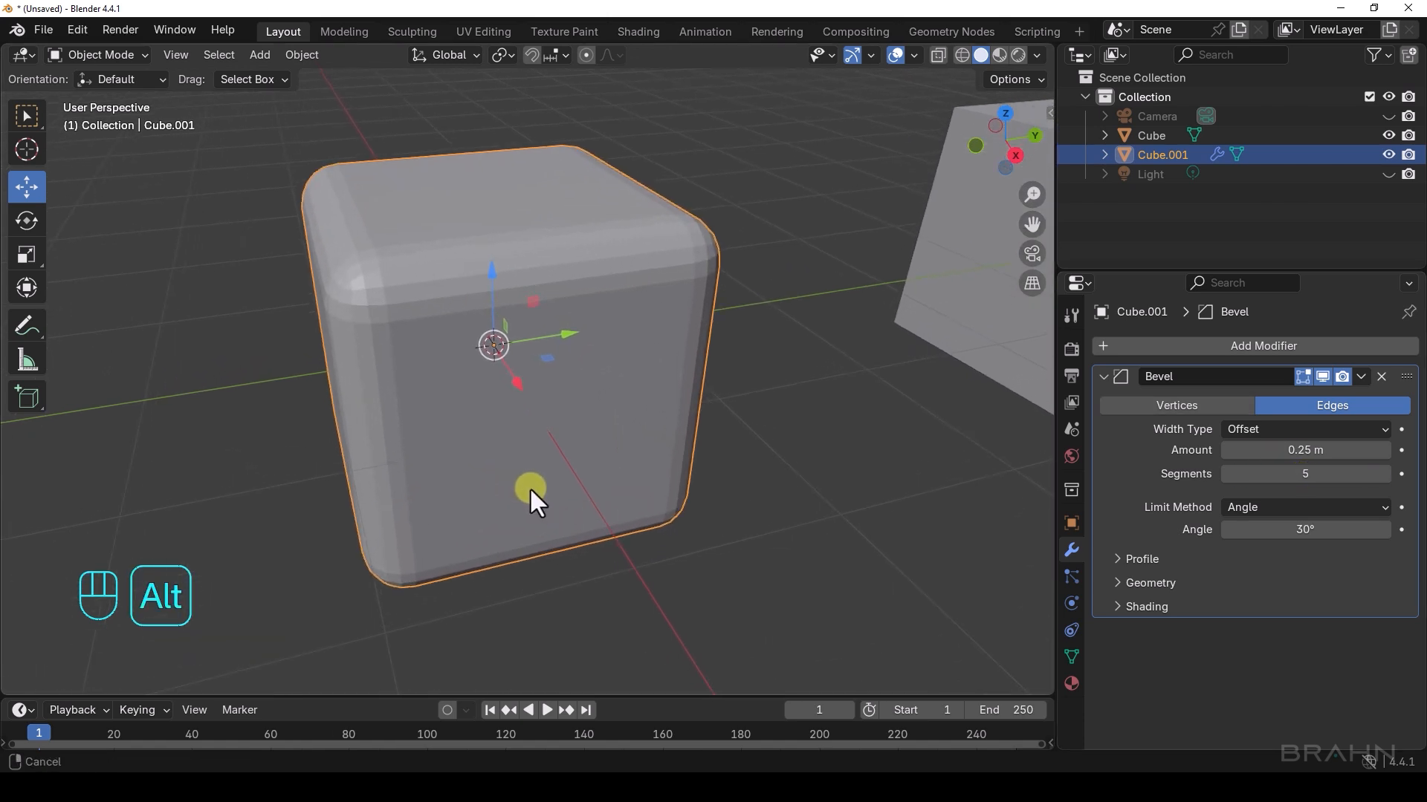
{"action": "left_click_drag", "start_coordinate": [529, 488], "coordinate": [560, 502], "text": "alt"}
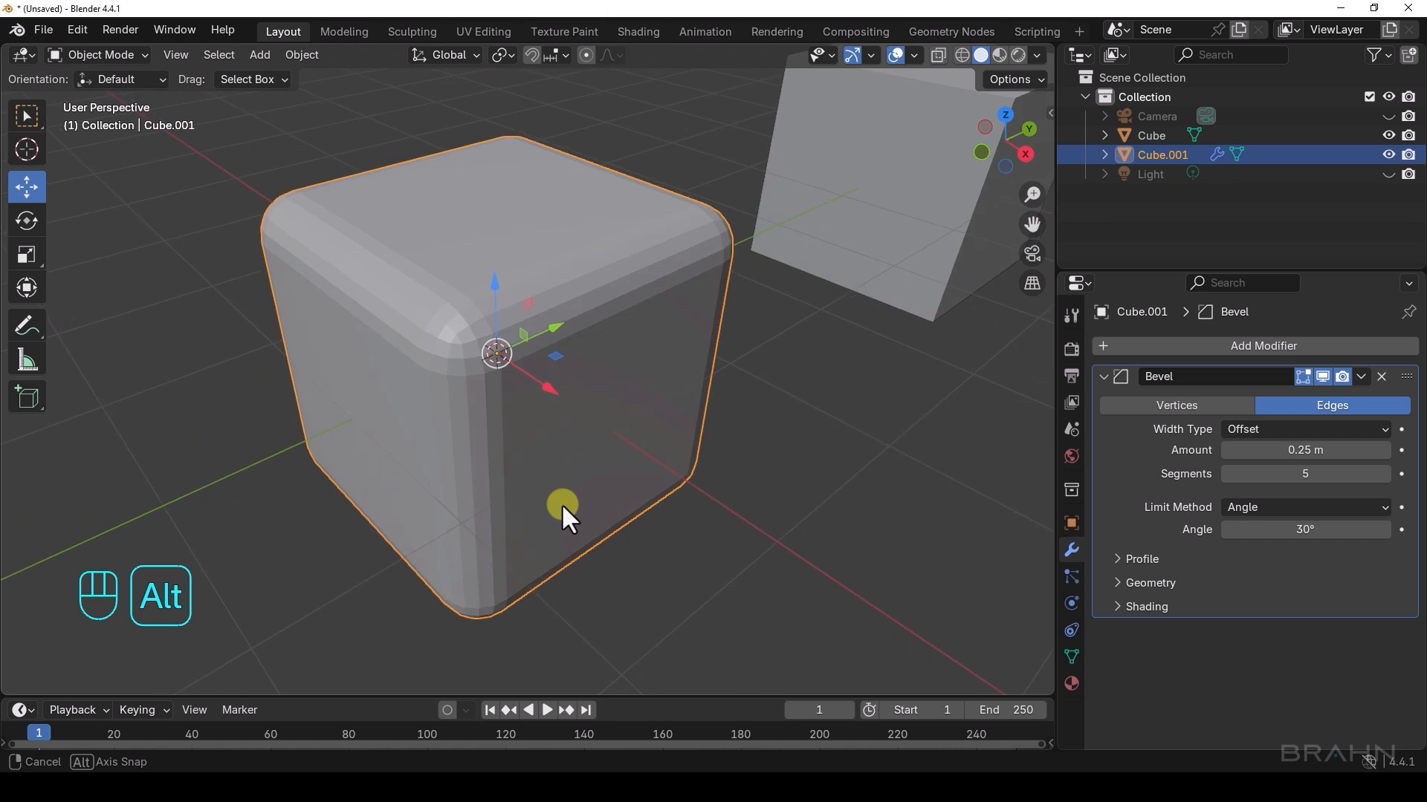
{"action": "right_click", "coordinate": [639, 266]}
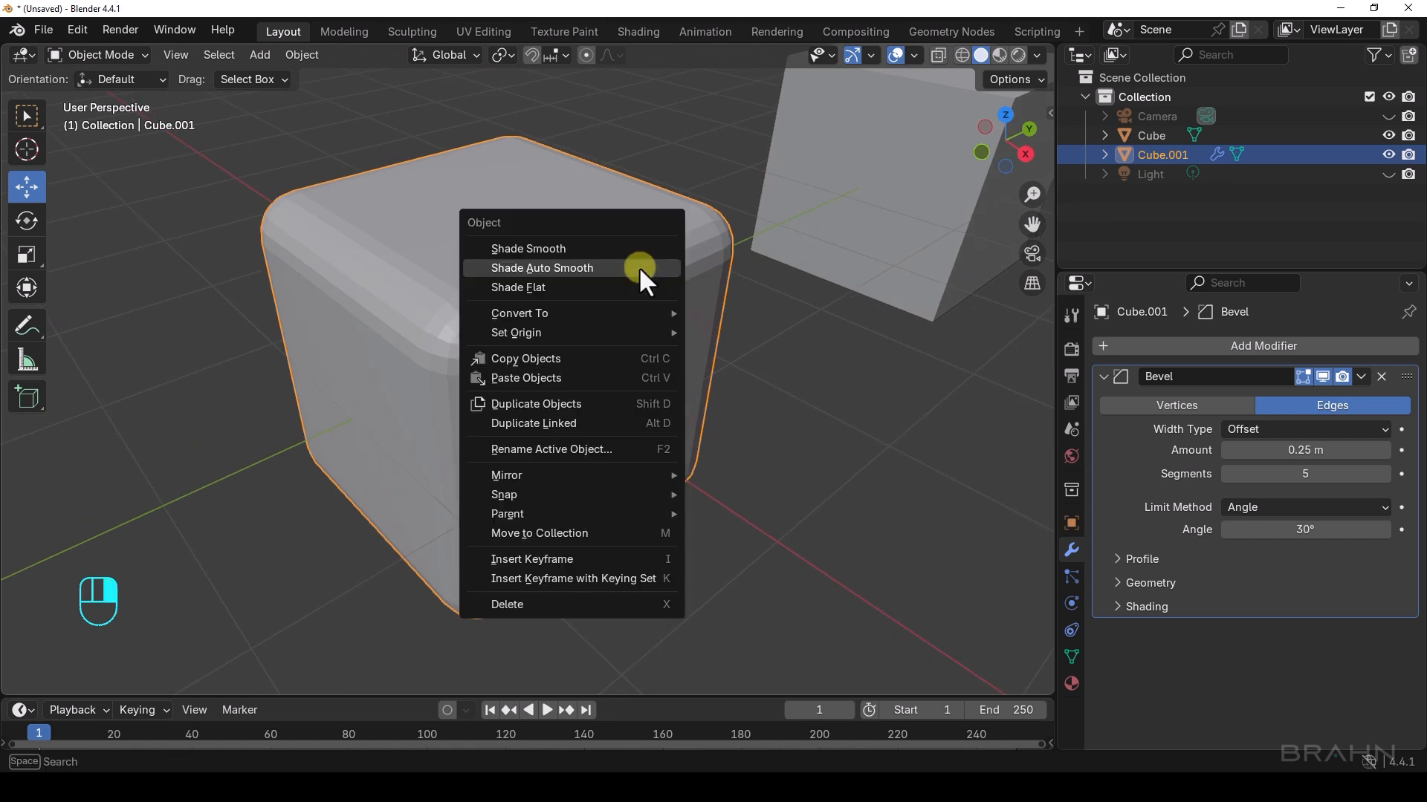
{"action": "left_click", "coordinate": [574, 272]}
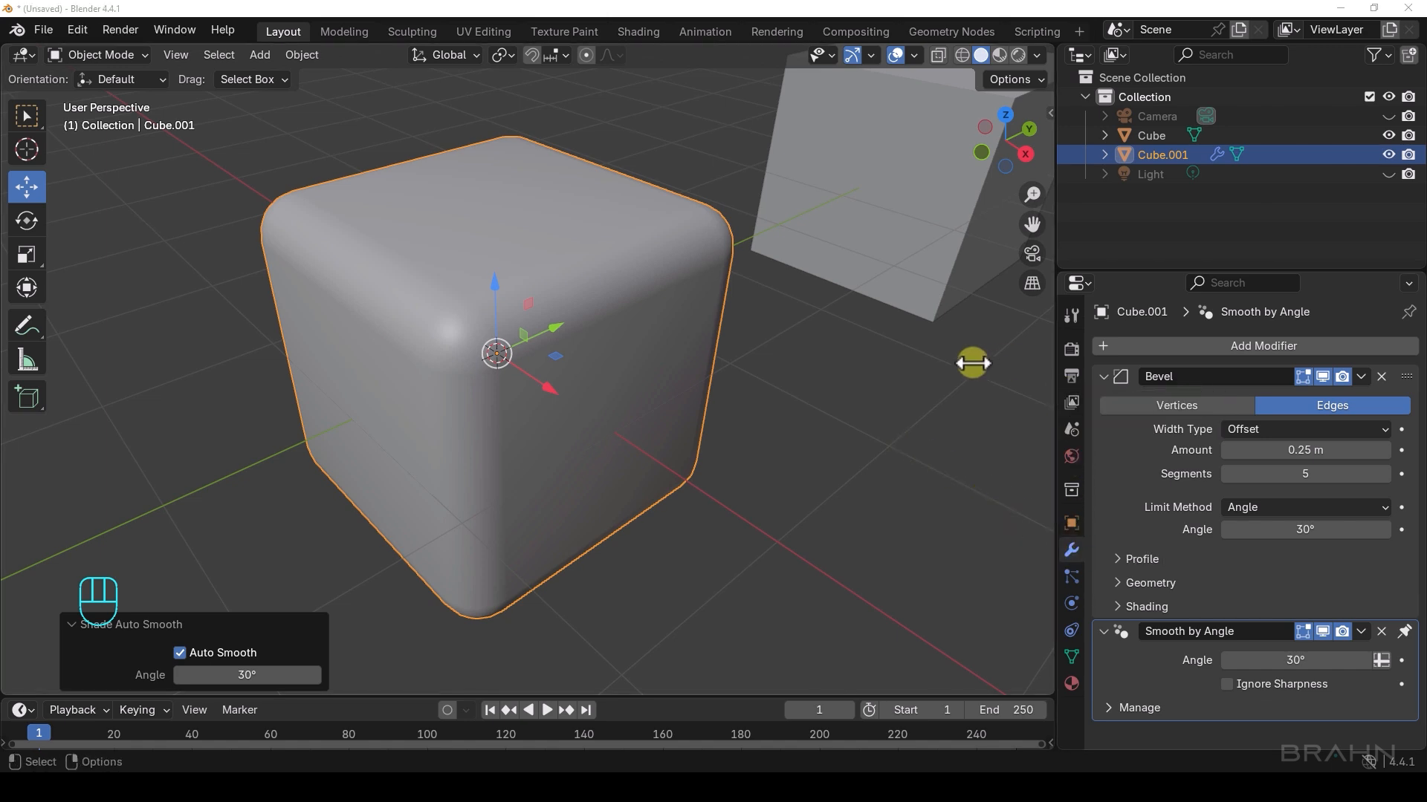
Try 4 segments on the Bevel modifier, restore 5, and view the modifier's additional options
{"action": "left_click", "coordinate": [1311, 474]}
{"action": "type", "text": "4"}
{"action": "key", "text": "Return"}
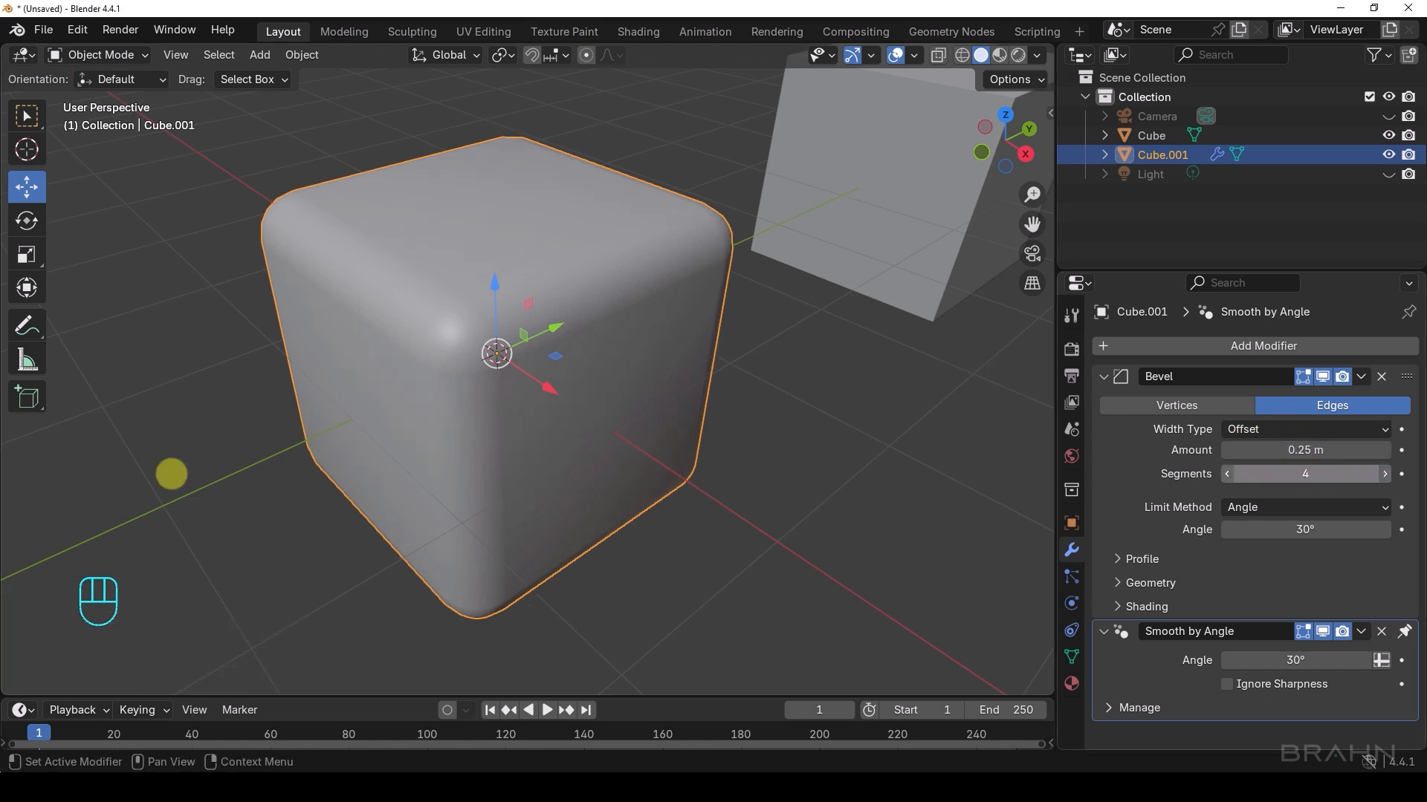
{"action": "left_click", "coordinate": [1312, 474]}
{"action": "type", "text": "5"}
{"action": "key", "text": "Return"}
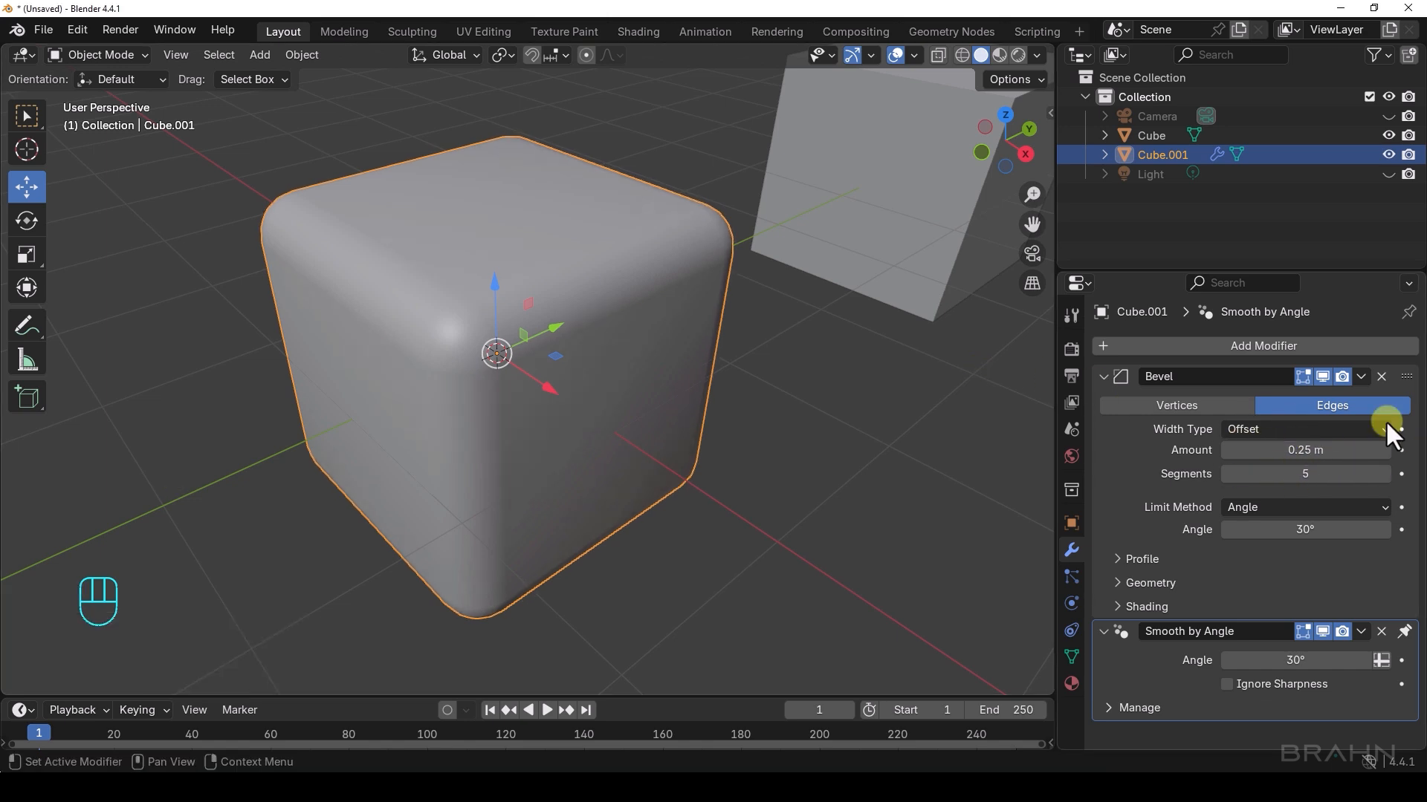
{"action": "left_click", "coordinate": [1360, 376]}
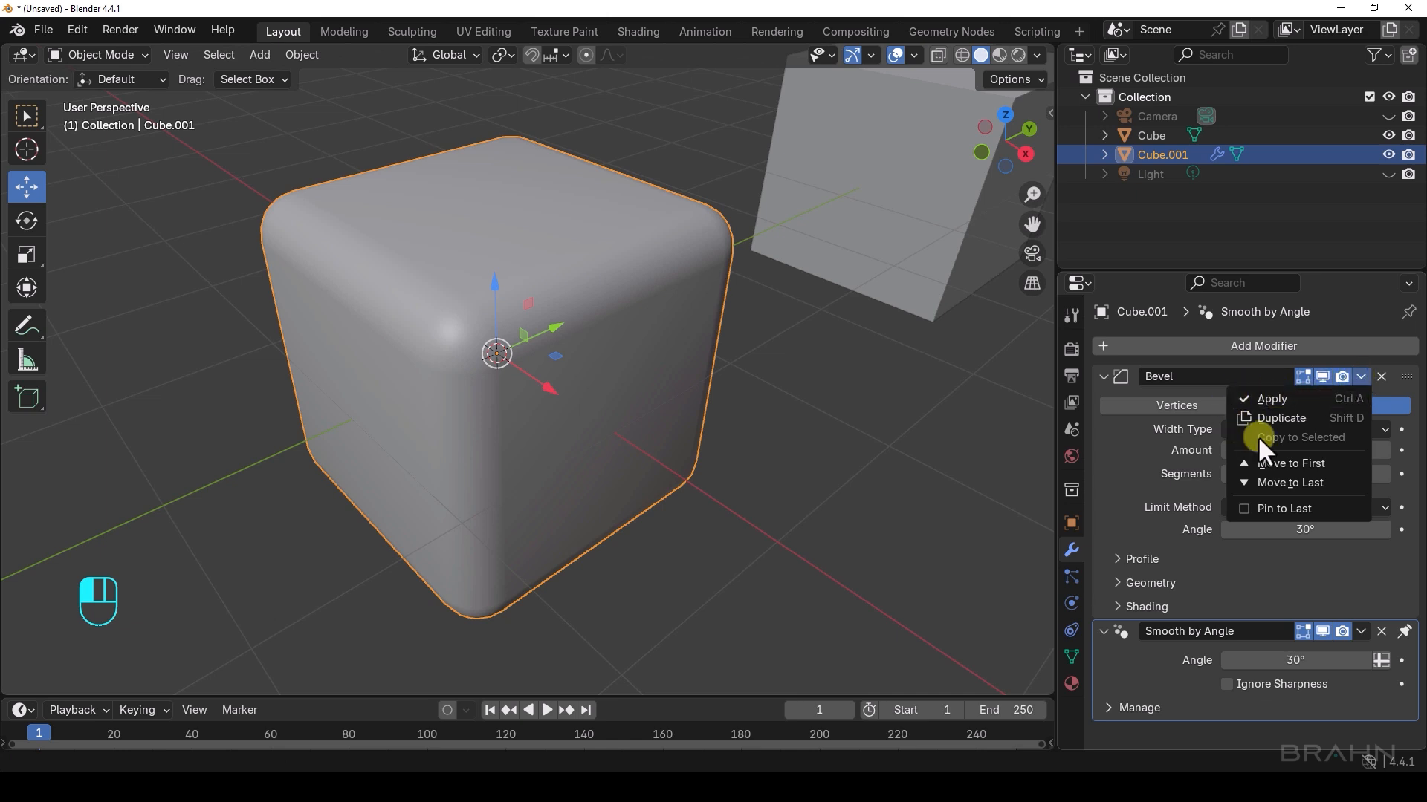
{"action": "left_click", "coordinate": [1135, 471]}
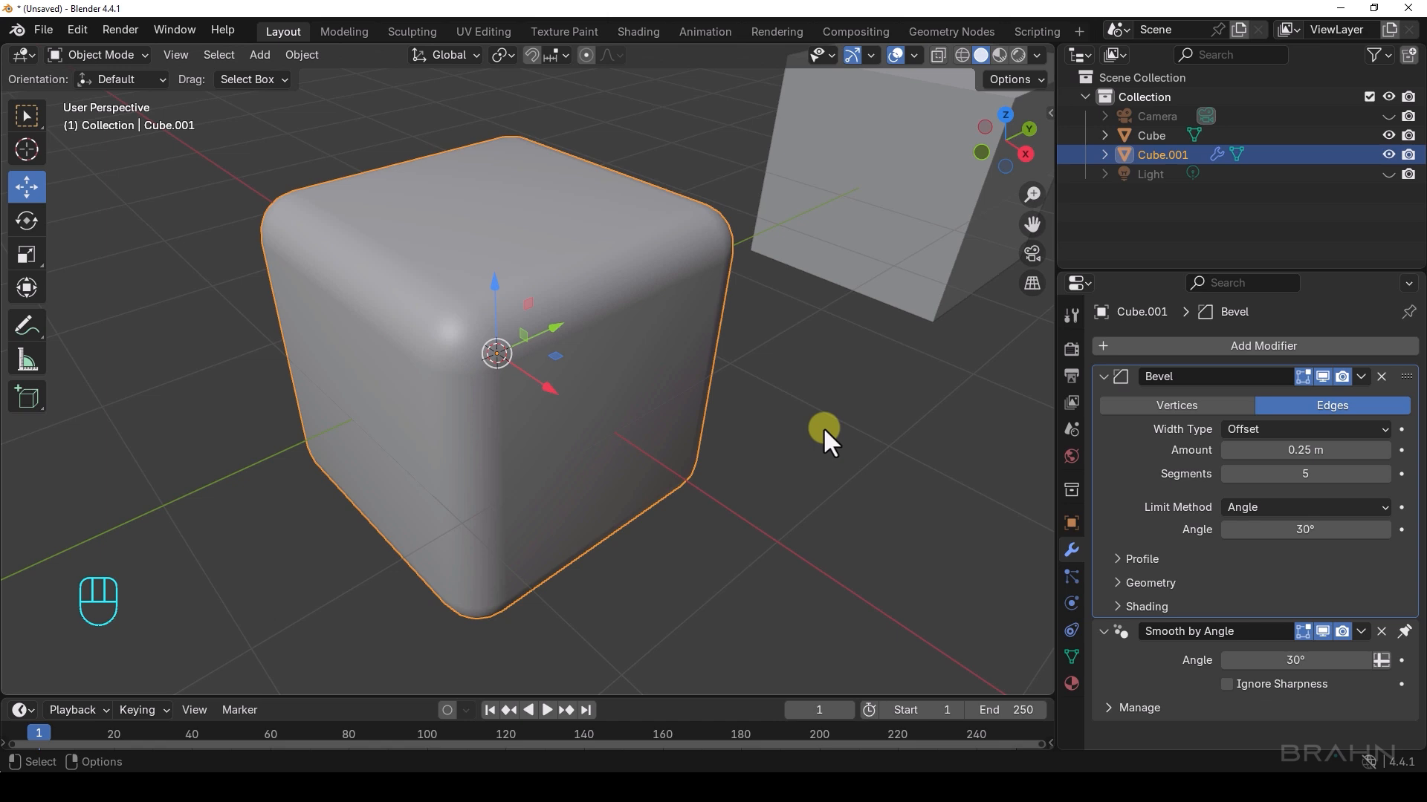
Select the other, unbeveled cube and switch it to Edit Mode
{"action": "middle_click_drag", "start_coordinate": [814, 426], "coordinate": [646, 448], "text": "alt"}
{"action": "left_click", "coordinate": [749, 449]}
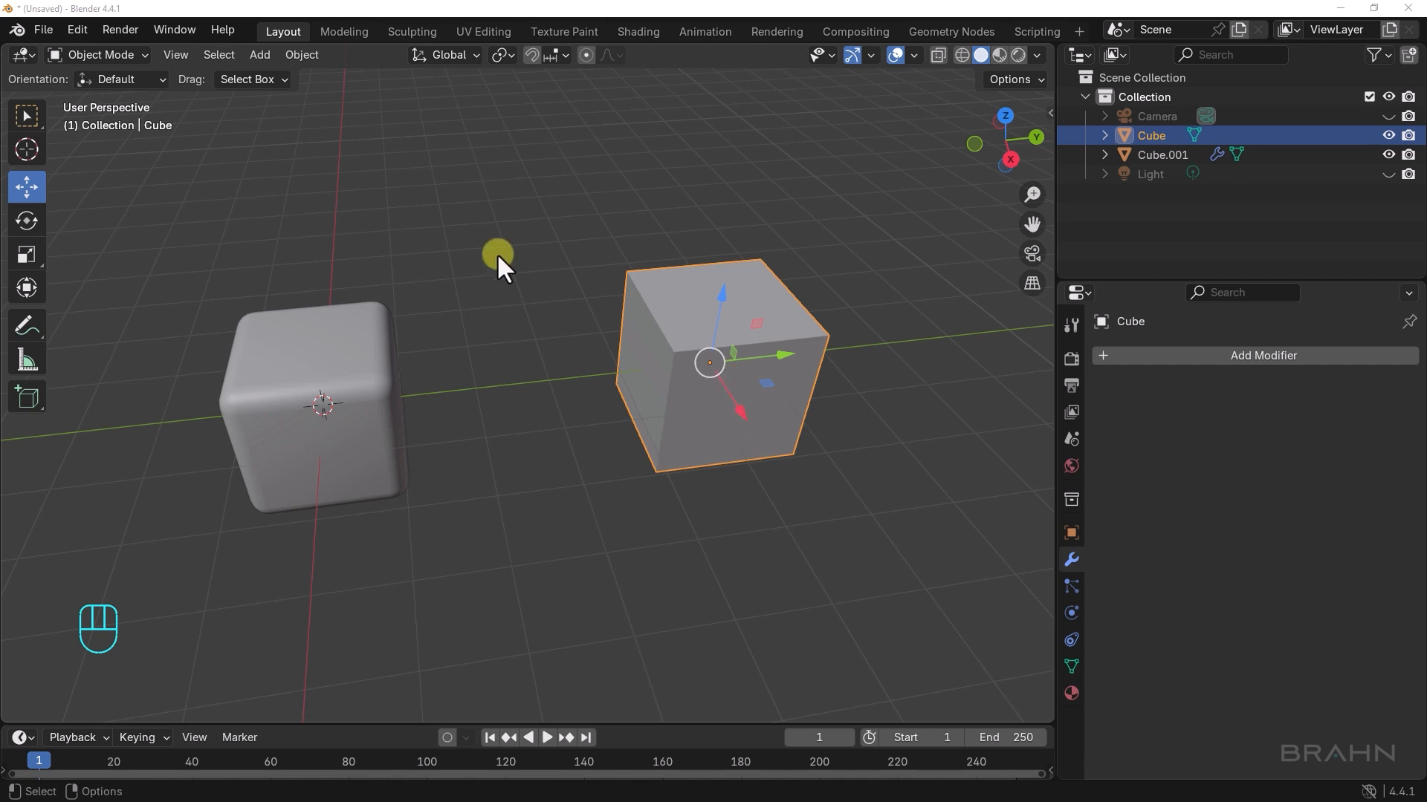
{"action": "left_click", "coordinate": [113, 55]}
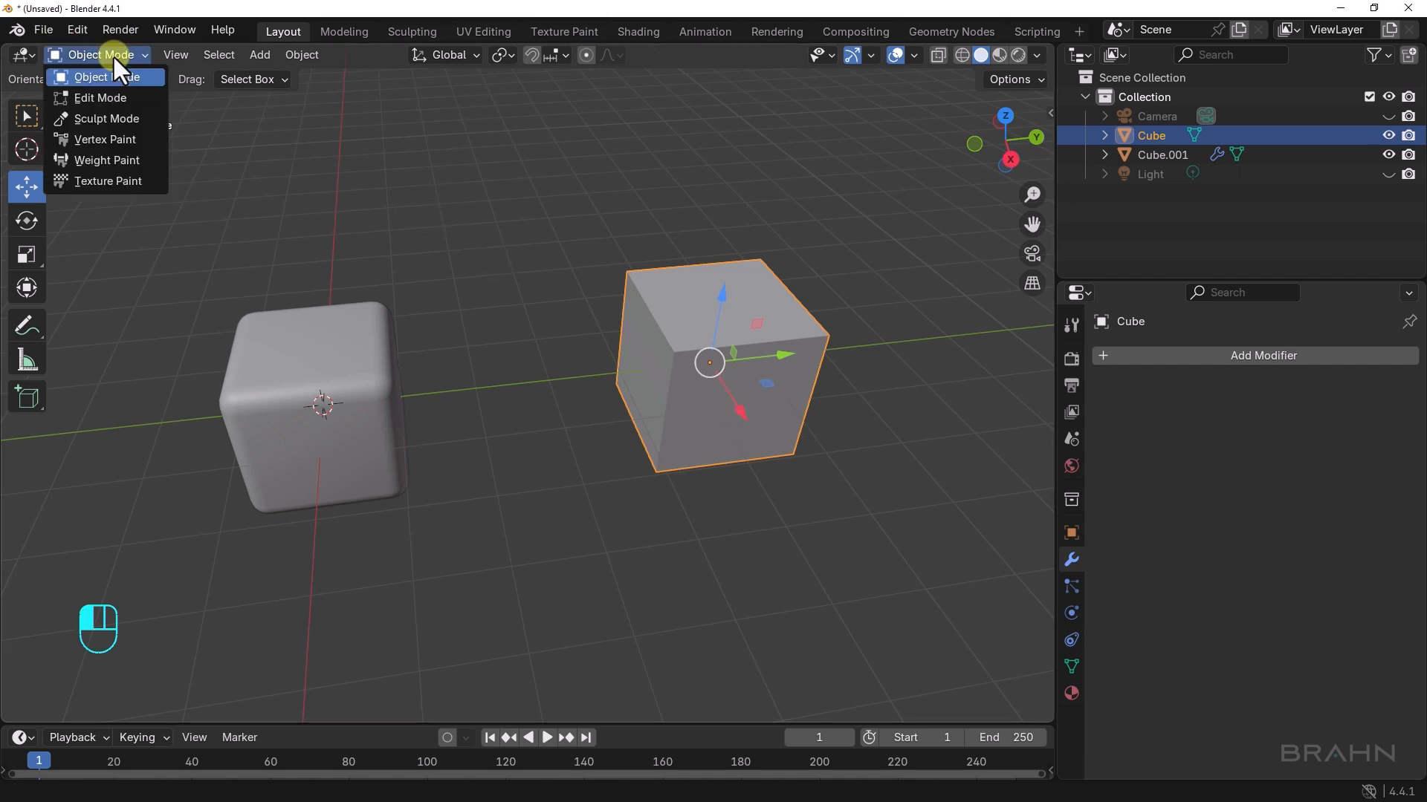
{"action": "left_click", "coordinate": [85, 98]}
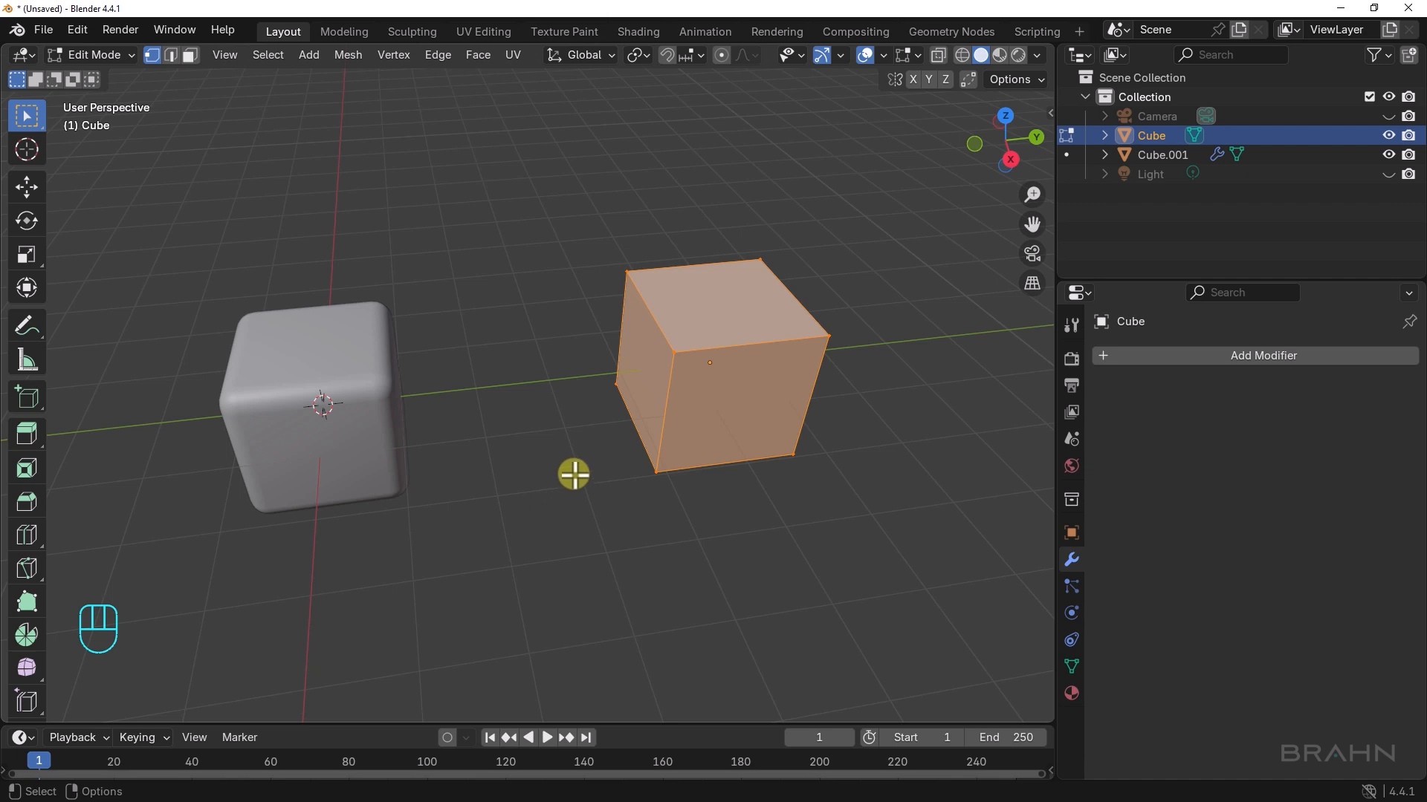
Deselect all of the cube's geometry and cycle through edge and face select modes back to vertex select
{"action": "right_click_drag", "start_coordinate": [575, 474], "coordinate": [614, 462], "text": "alt"}
{"action": "middle_click_drag", "start_coordinate": [613, 462], "coordinate": [572, 469], "text": "alt"}
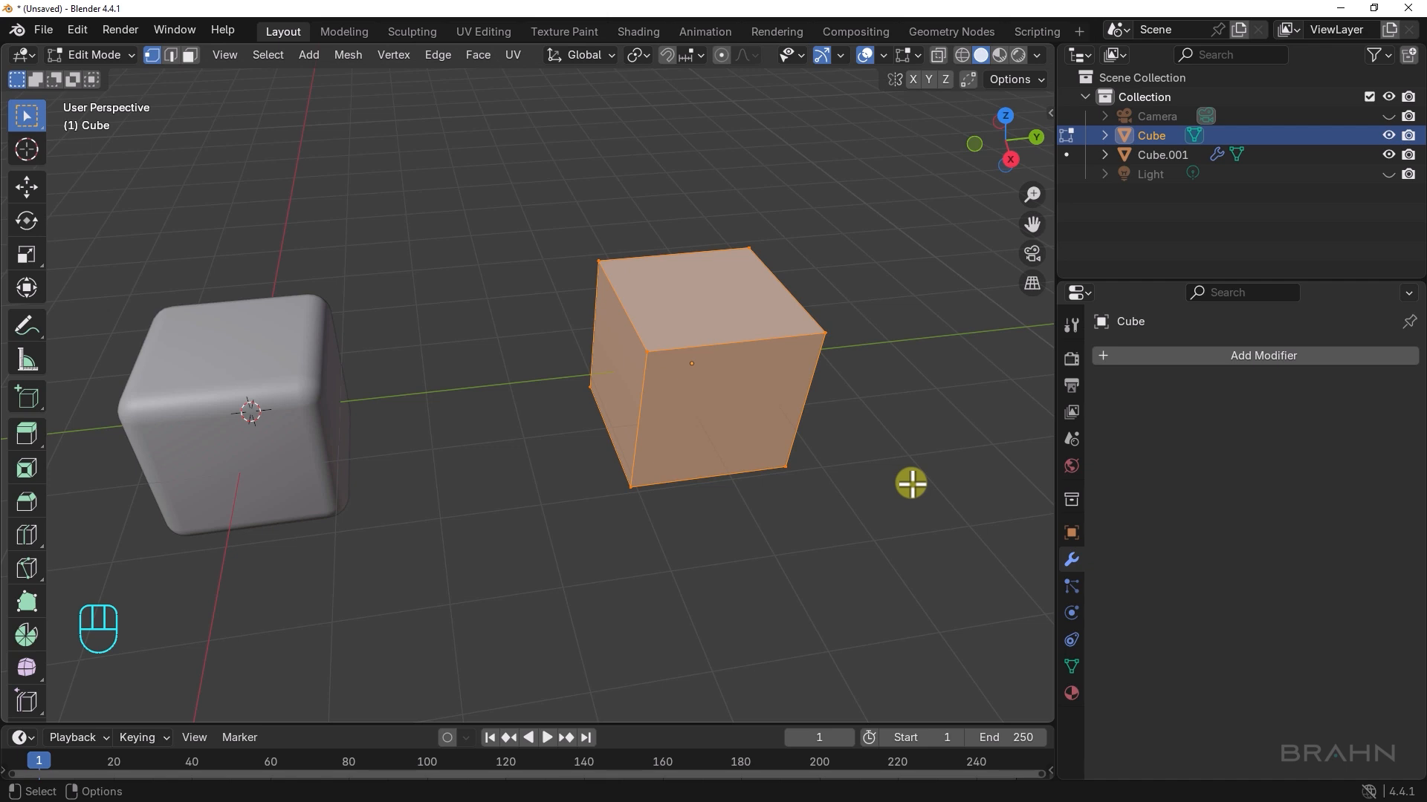
{"action": "key", "text": "alt+a"}
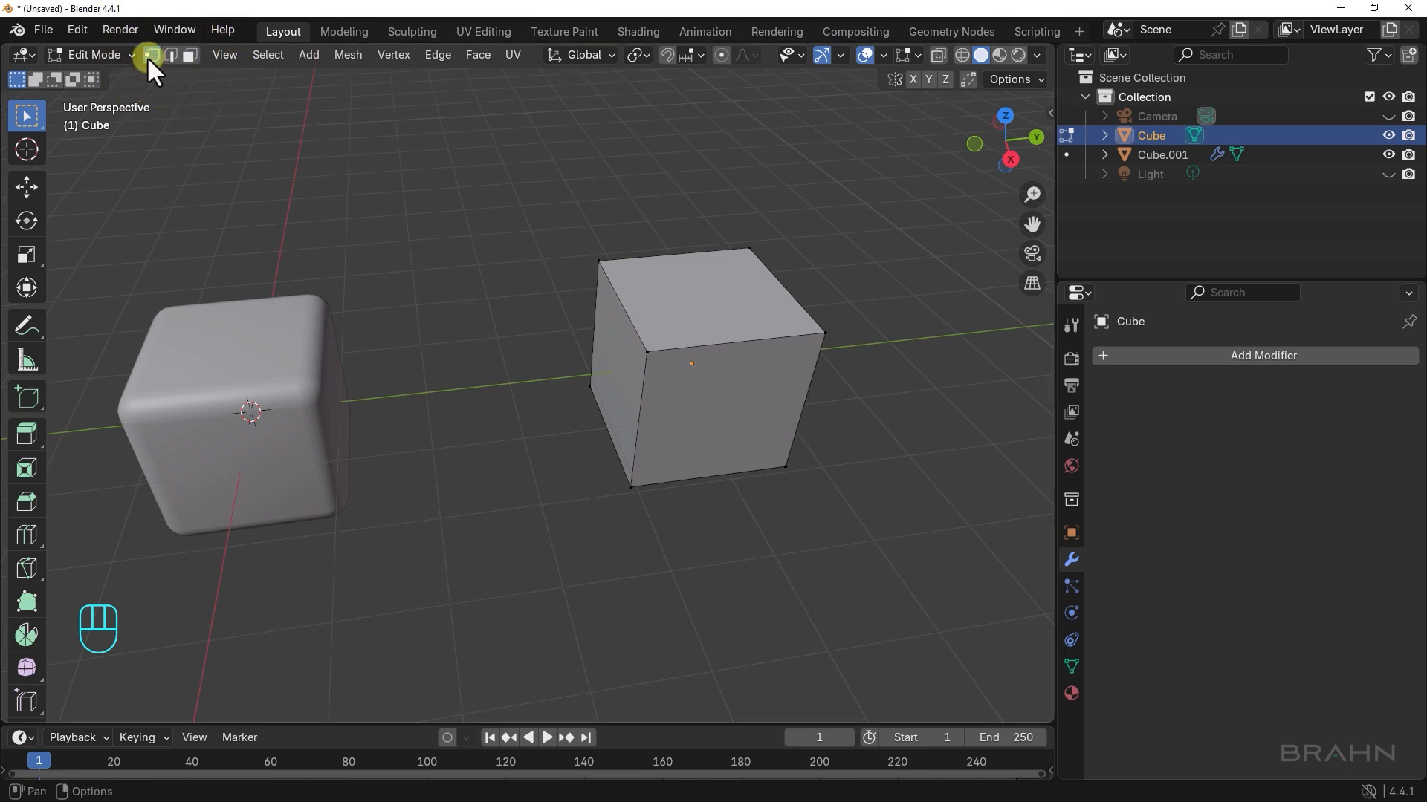
{"action": "left_click", "coordinate": [171, 60]}
{"action": "left_click", "coordinate": [188, 59]}
{"action": "left_click", "coordinate": [149, 55]}
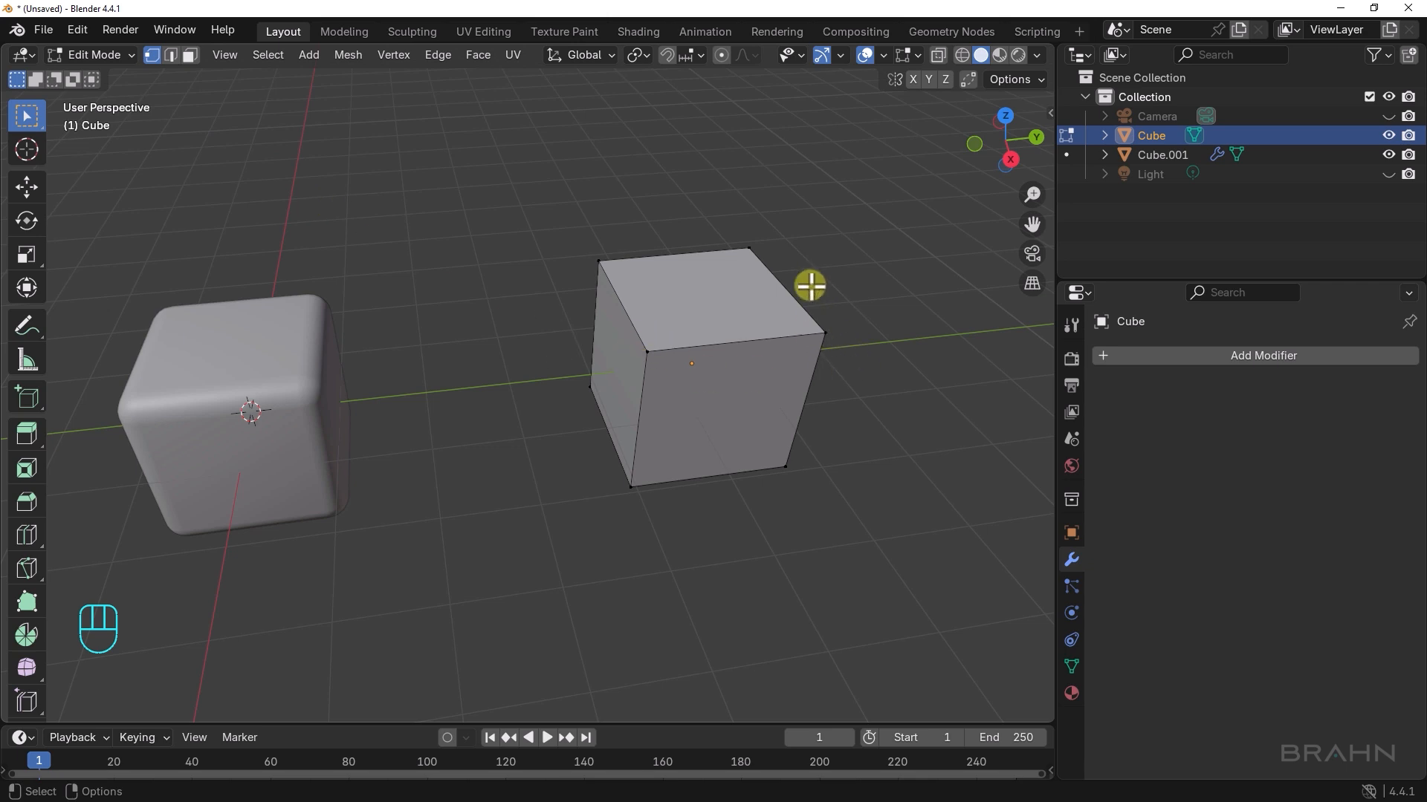
Try selecting several of the cube's vertices, ending with only the nearest top corner vertex selected
{"action": "left_click", "coordinate": [659, 357]}
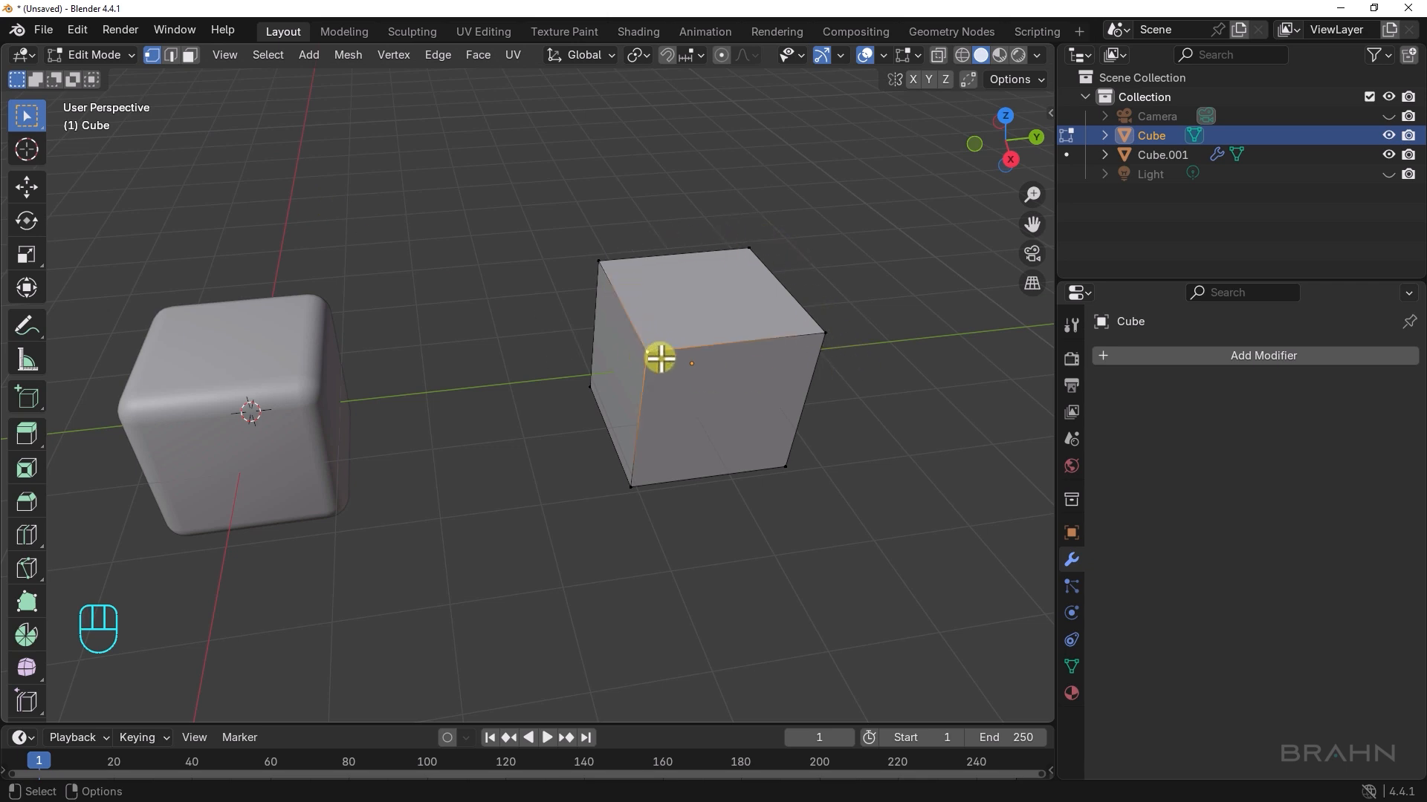
{"action": "left_click_drag", "start_coordinate": [763, 358], "coordinate": [857, 395]}
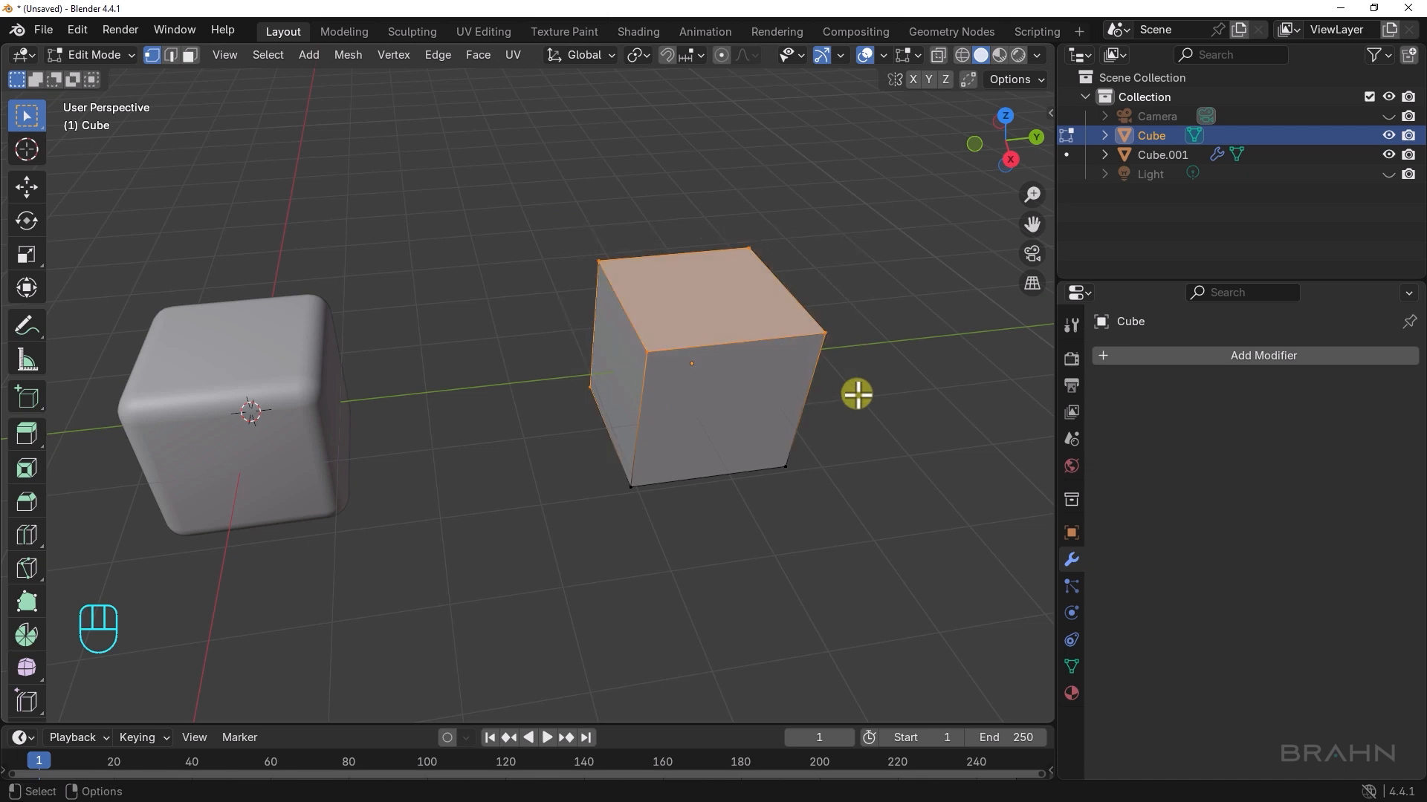
{"action": "left_click", "coordinate": [646, 353]}
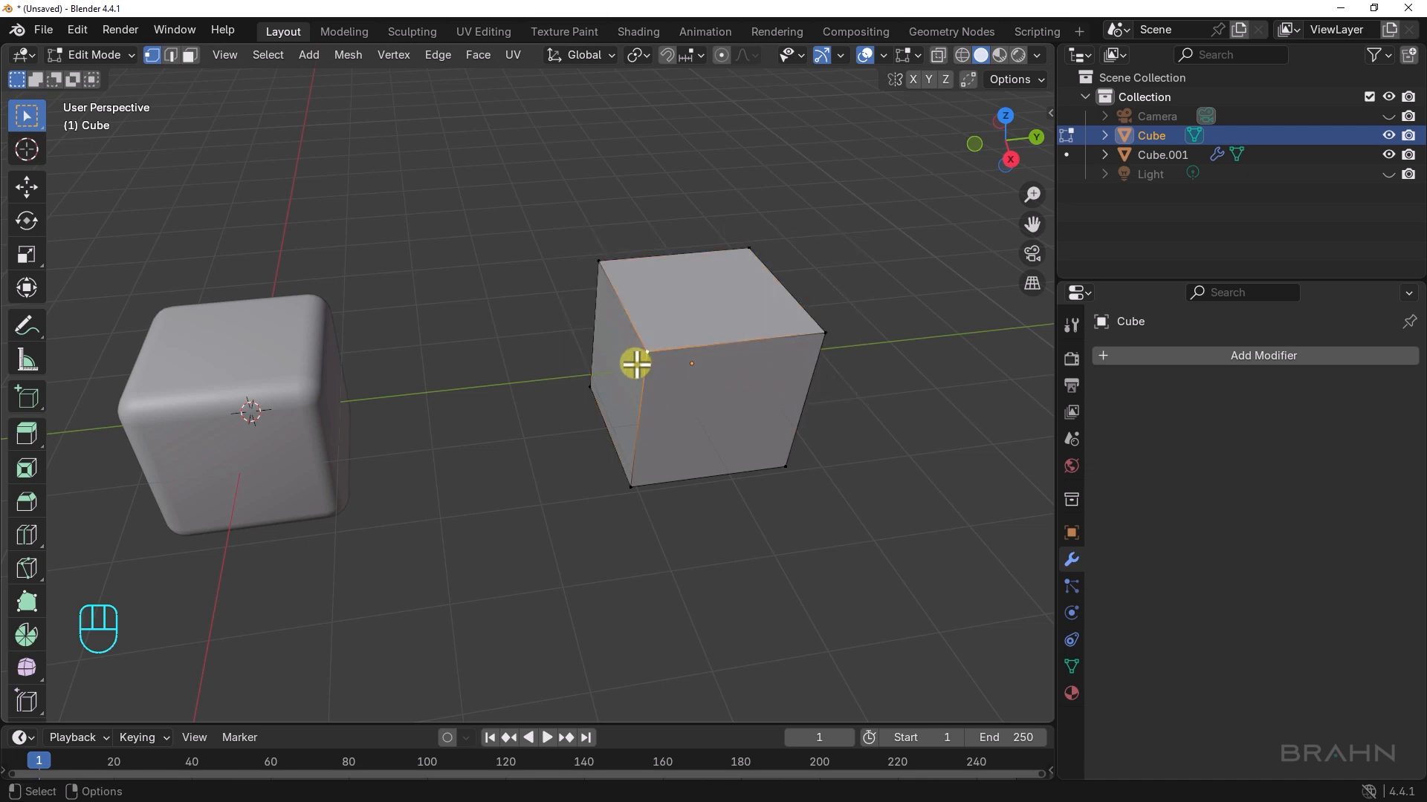
Activate the Move tool for the selected corner vertex and check the Tool Keys setting in the Keymap preferences
{"action": "left_click_drag", "start_coordinate": [691, 460], "coordinate": [708, 467], "text": "alt"}
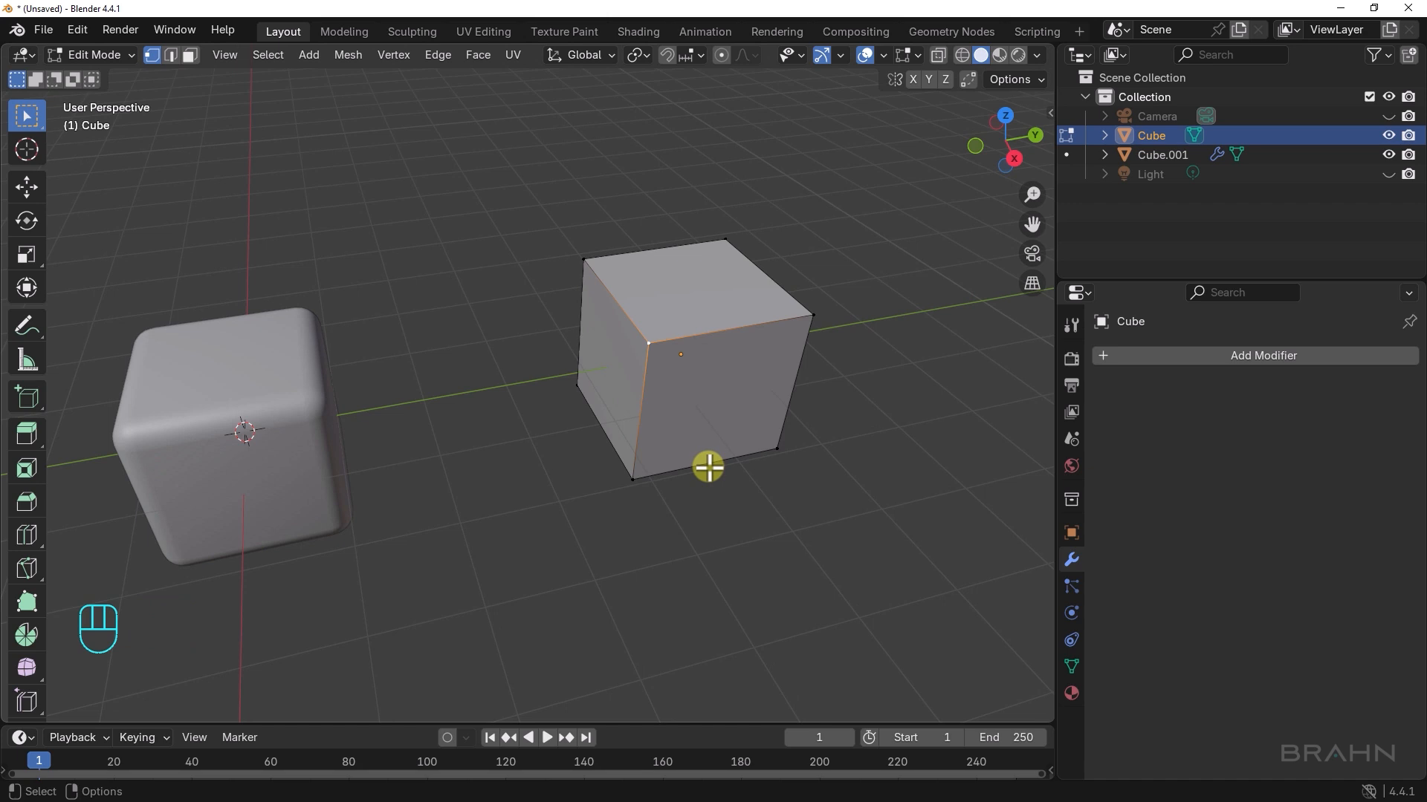
{"action": "key", "text": "g"}
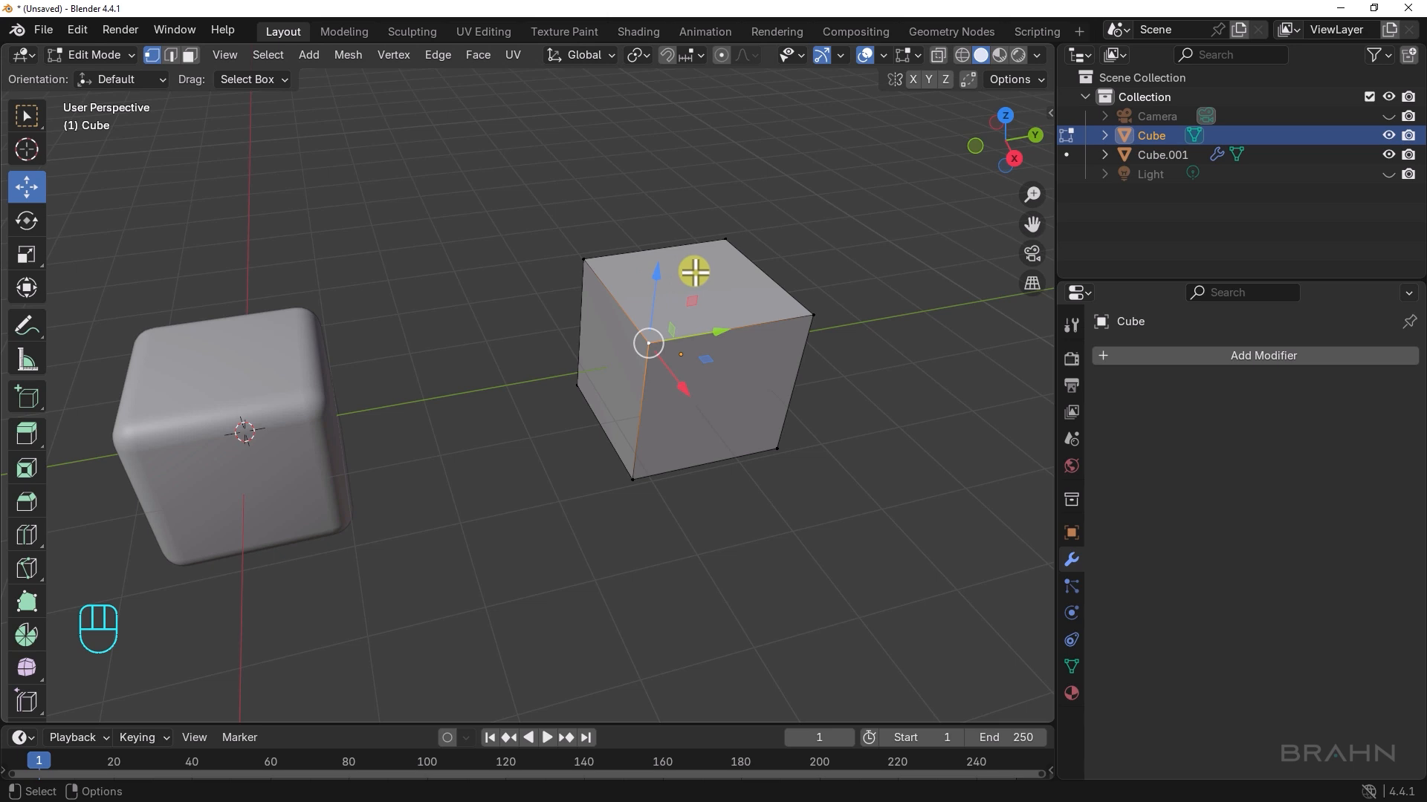
{"action": "left_click", "coordinate": [74, 30]}
{"action": "left_click", "coordinate": [131, 278]}
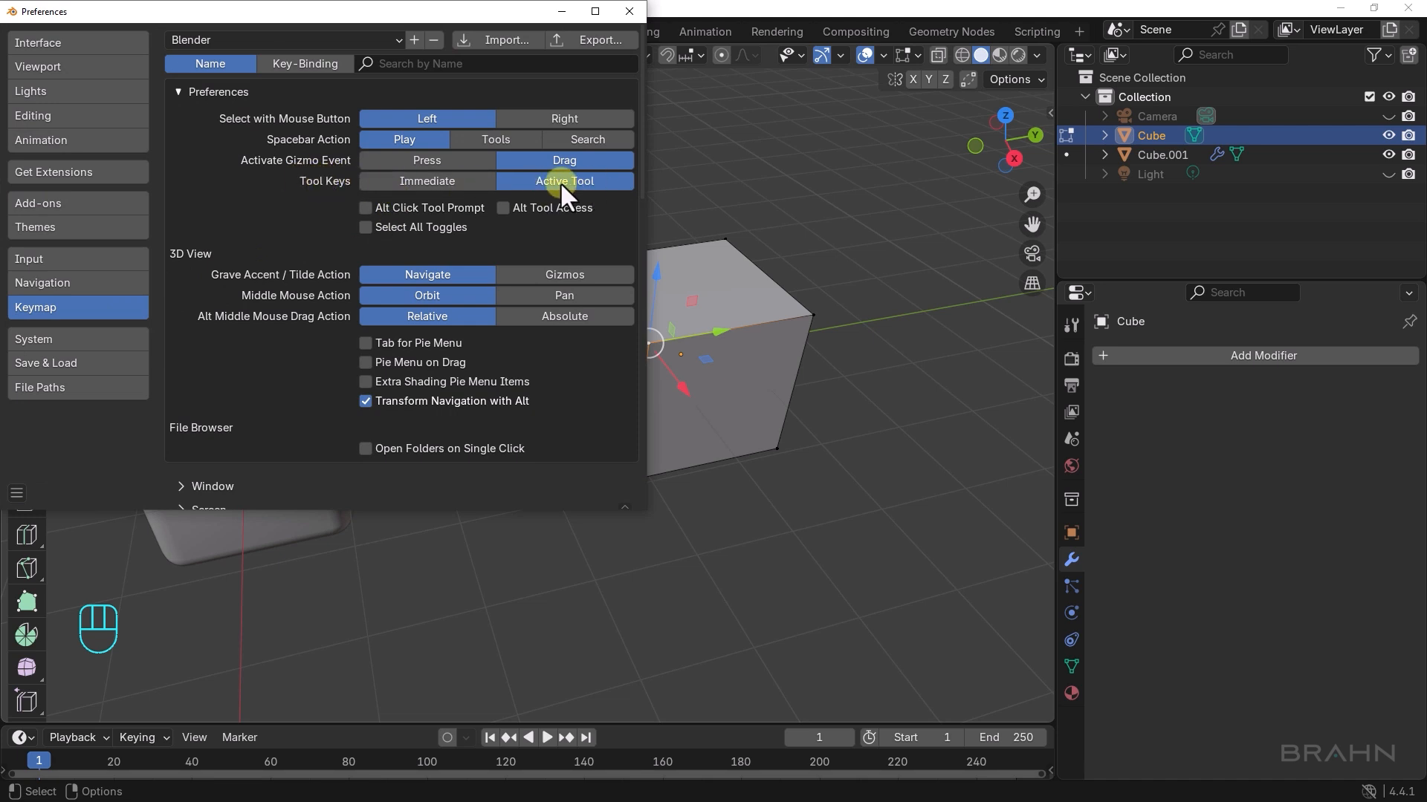
{"action": "left_click", "coordinate": [628, 11]}
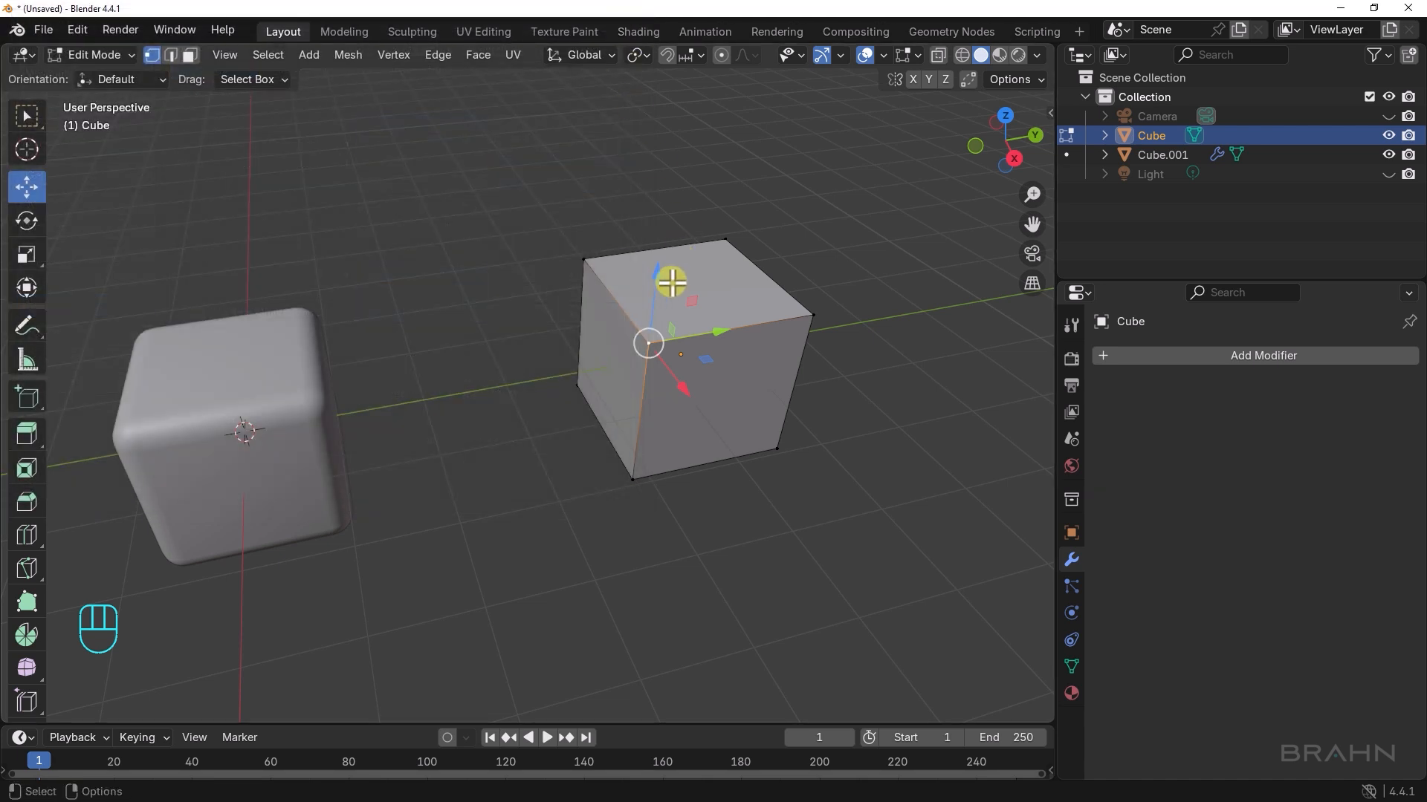
Try lowering the selected corner vertex about 0.57 m along Z and undo the move
{"action": "left_click_drag", "start_coordinate": [654, 274], "coordinate": [634, 297]}
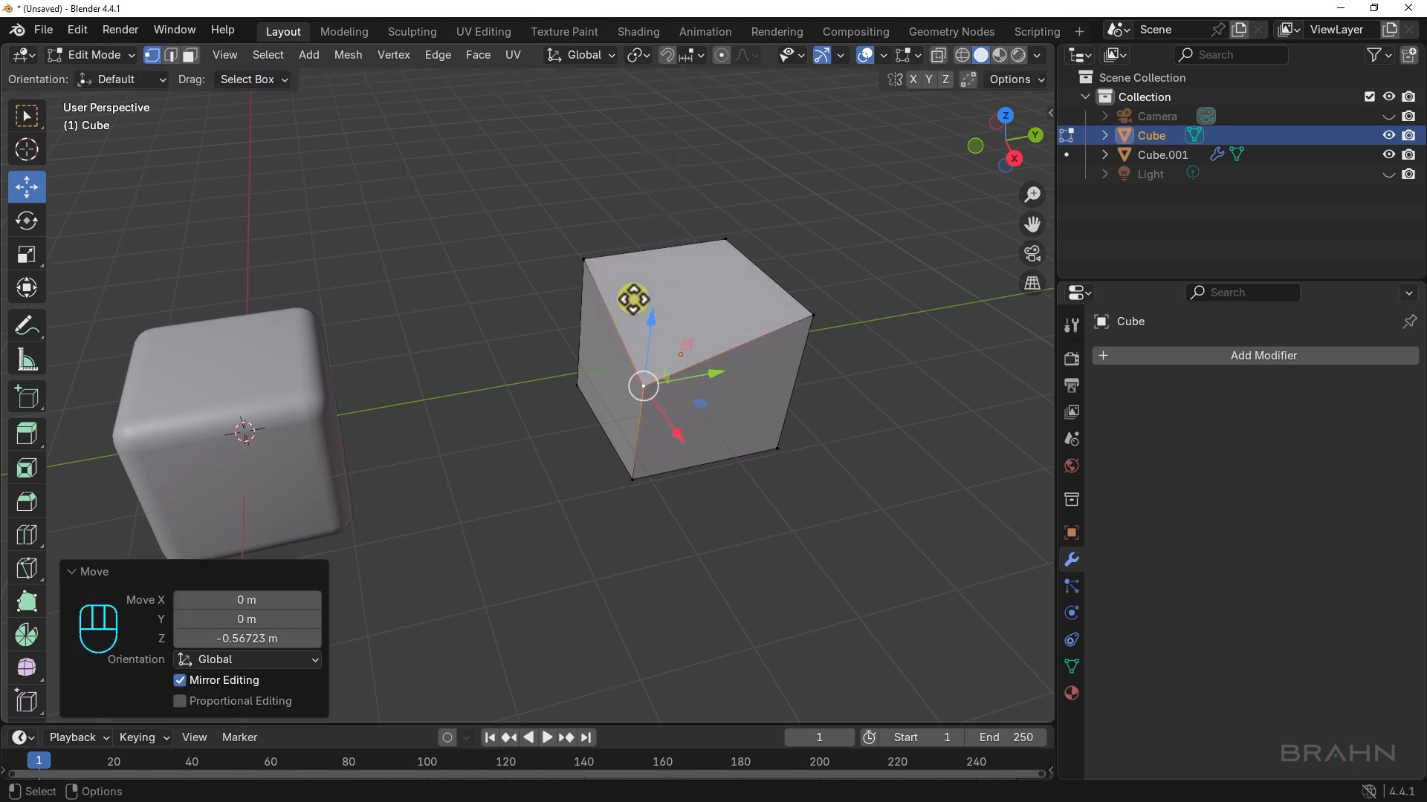
{"action": "key", "text": "ctrl+z"}
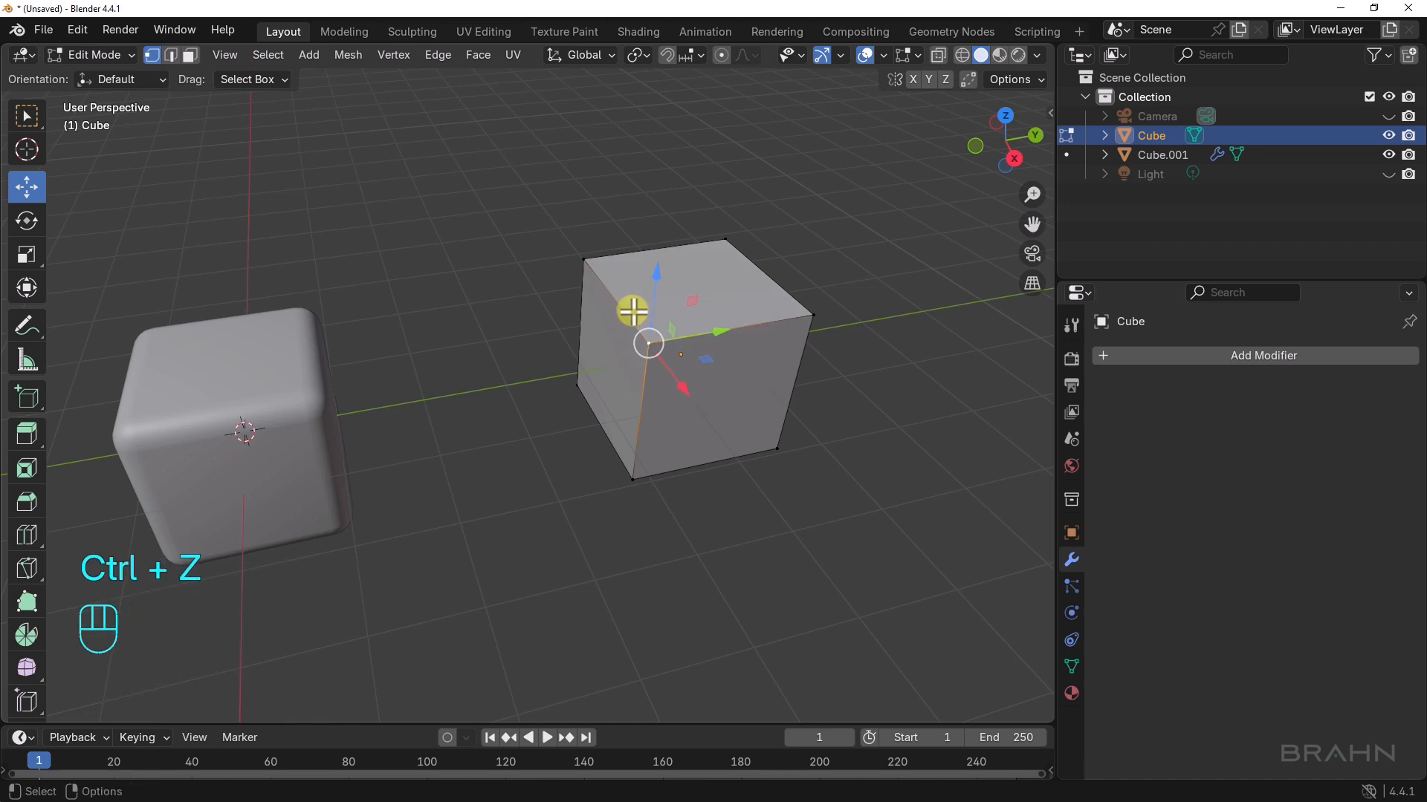
In edge select mode, select the cube's top front edge, try lowering it along Z, and undo the move
{"action": "left_click", "coordinate": [172, 56]}
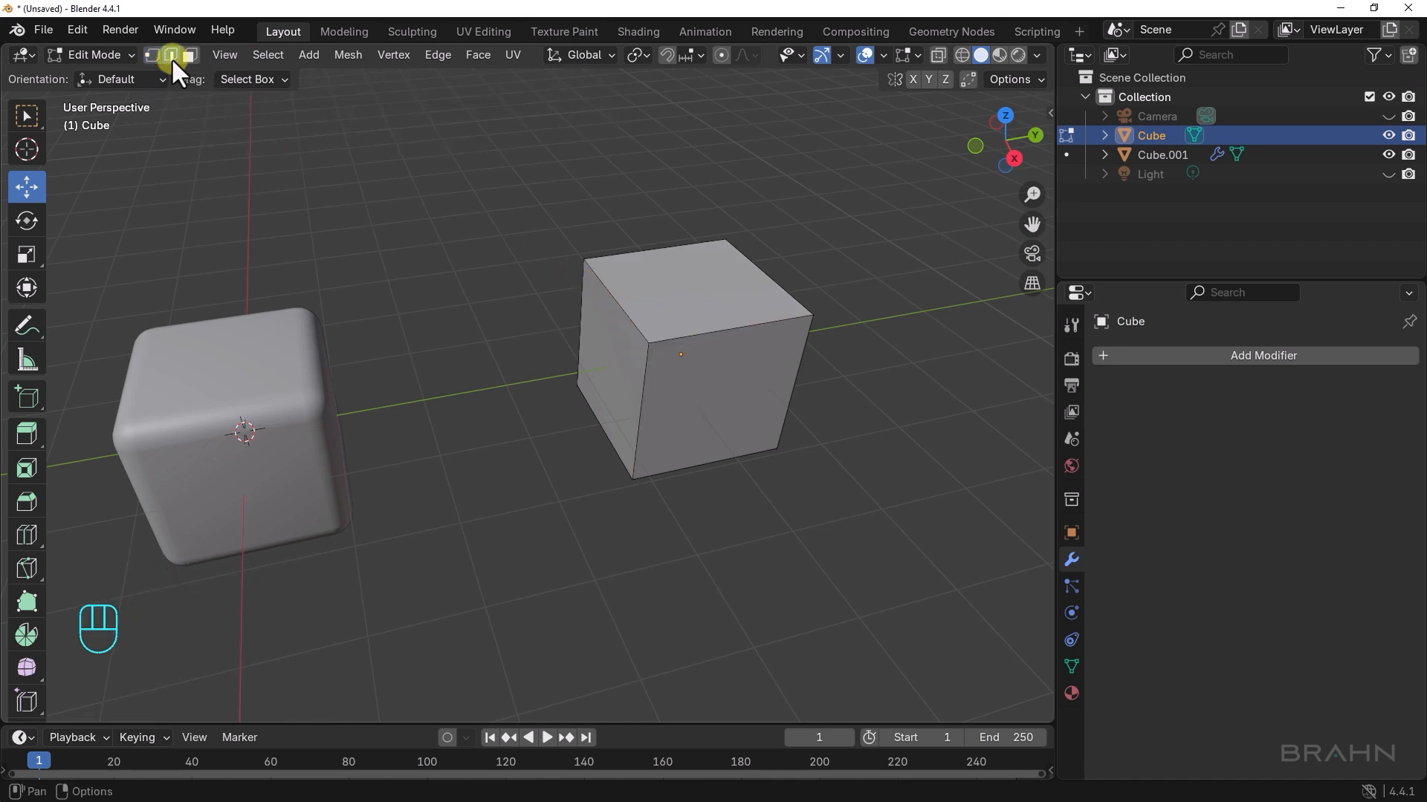
{"action": "left_click", "coordinate": [704, 333]}
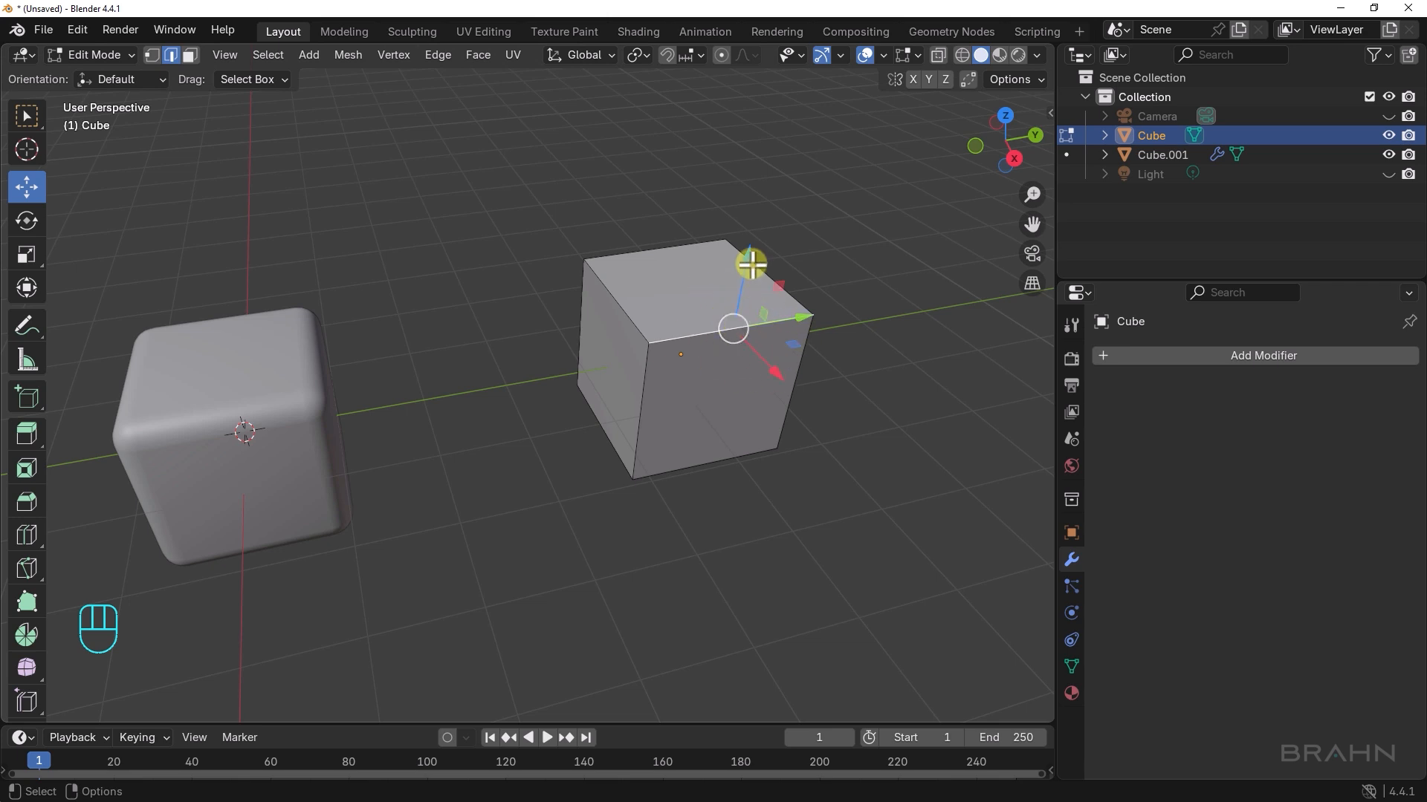
{"action": "left_click_drag", "start_coordinate": [747, 265], "coordinate": [738, 318]}
{"action": "key", "text": "ctrl+z"}
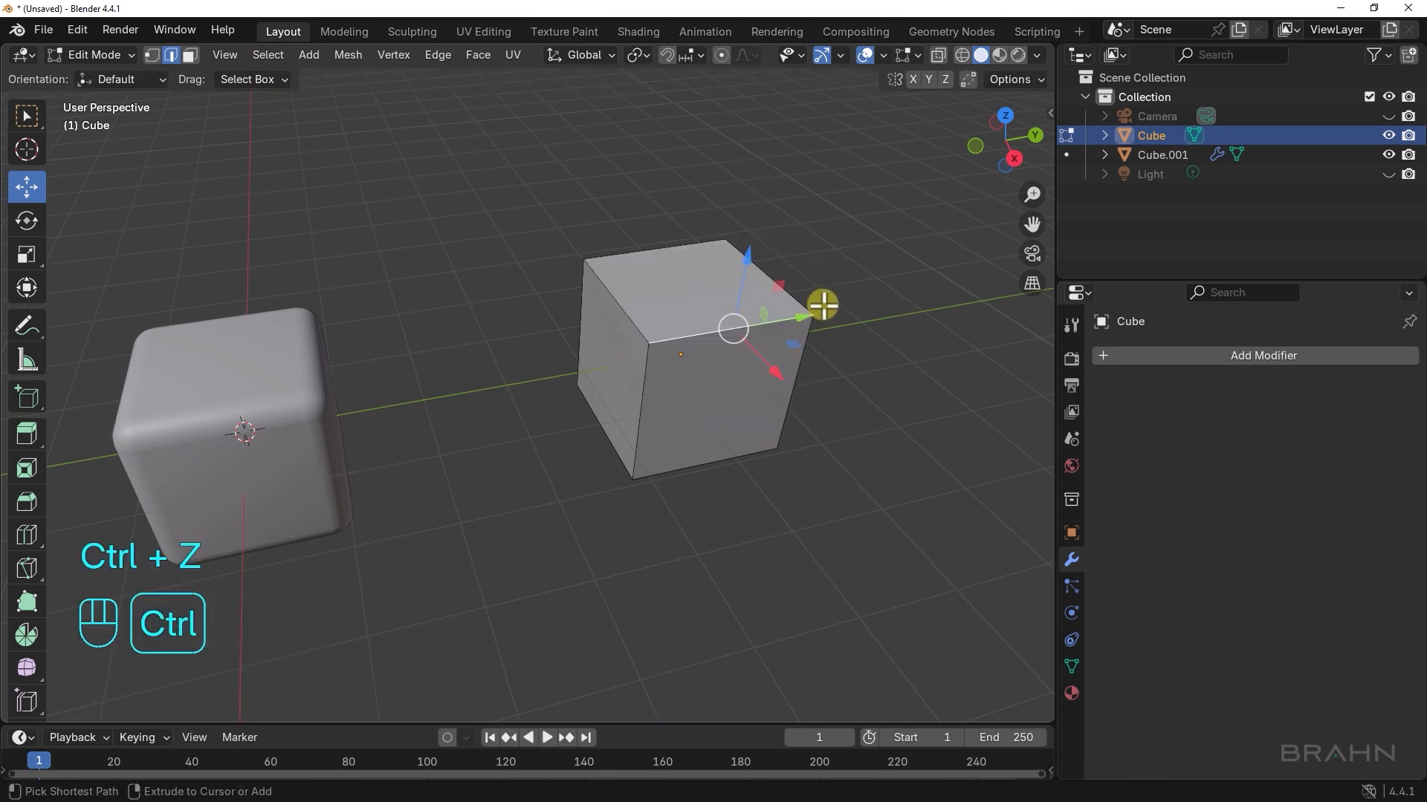
In face select mode, select the front, side and top faces in turn, try moving the top face, and undo the move
{"action": "left_click", "coordinate": [190, 55]}
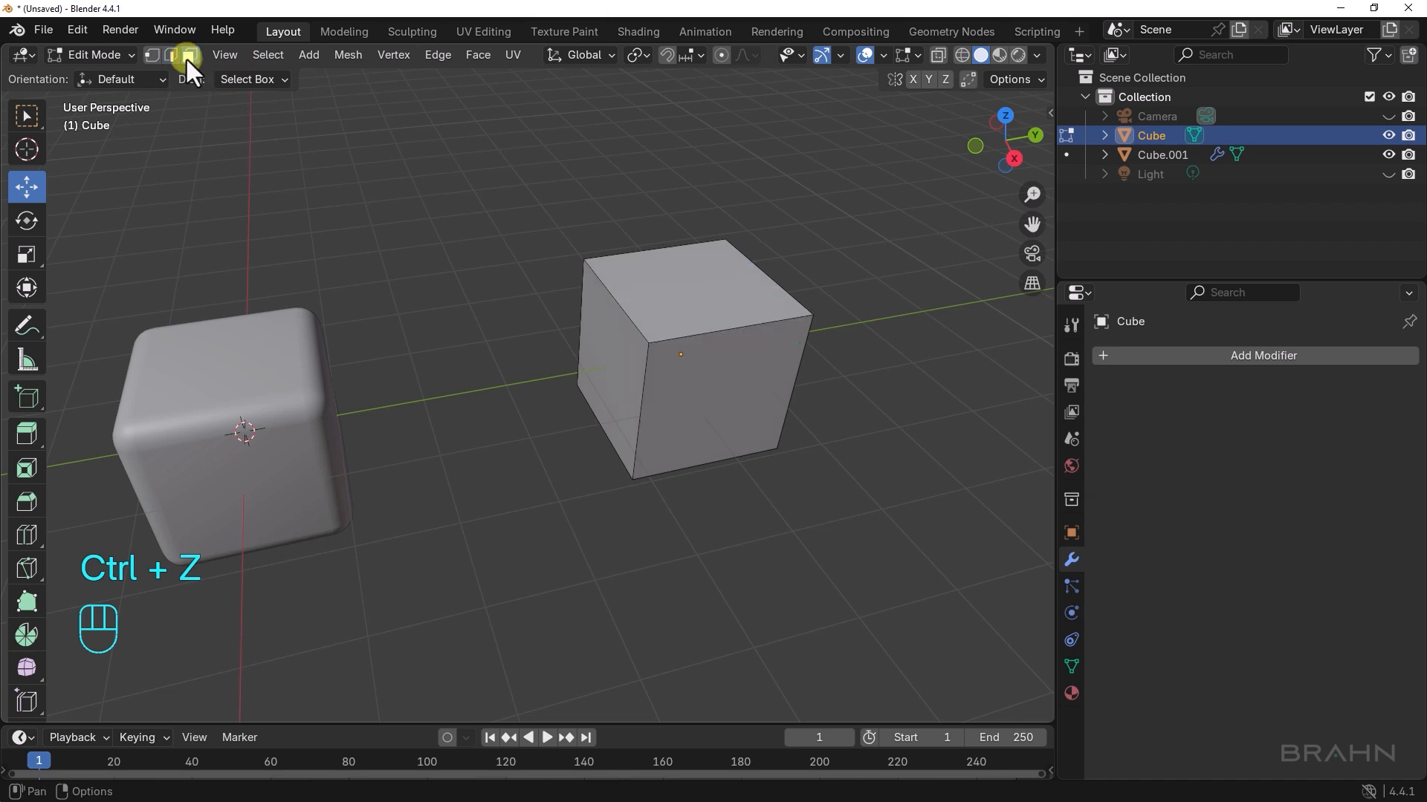
{"action": "left_click", "coordinate": [772, 406]}
{"action": "left_click", "coordinate": [625, 377]}
{"action": "left_click", "coordinate": [689, 315]}
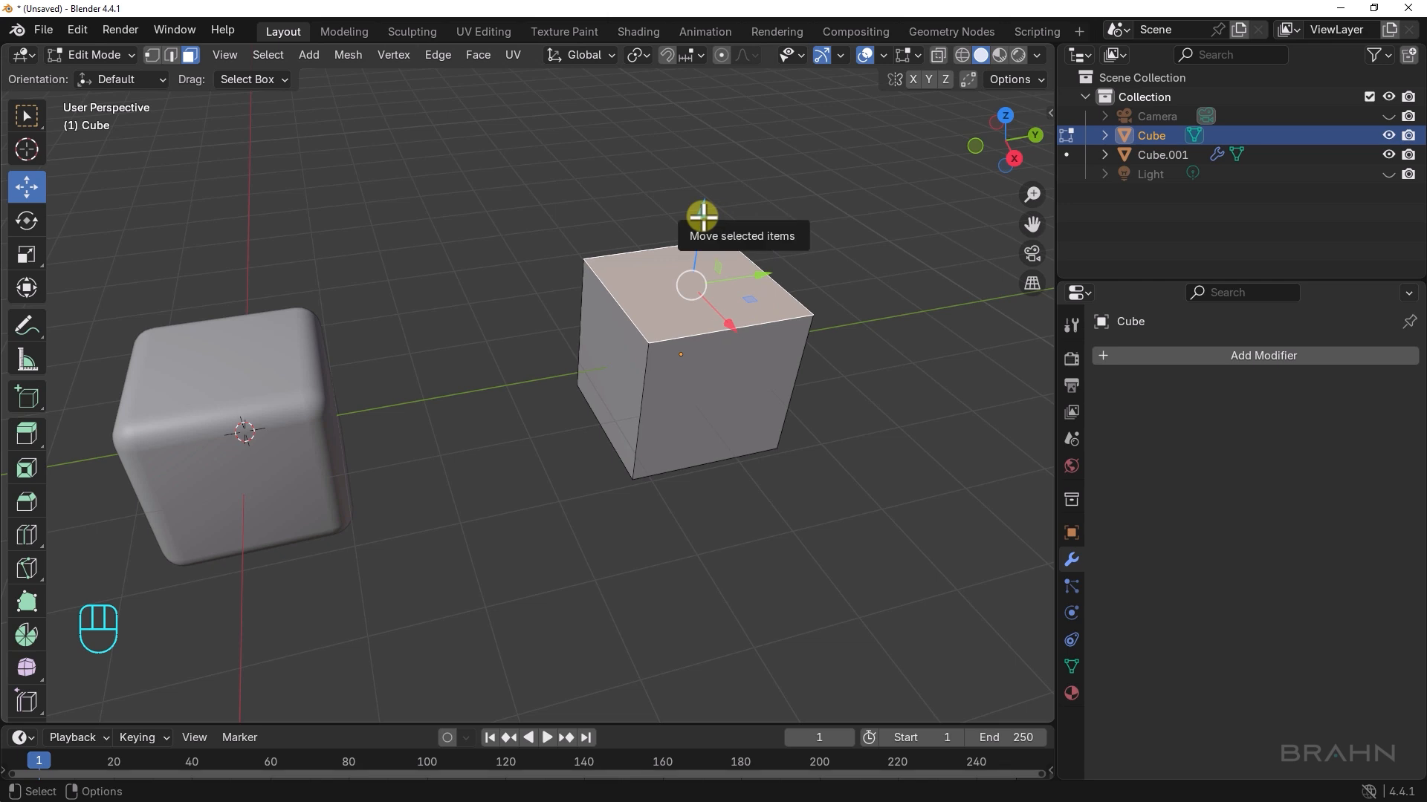
{"action": "left_click_drag", "start_coordinate": [700, 215], "coordinate": [665, 221]}
{"action": "key", "text": "ctrl+z"}
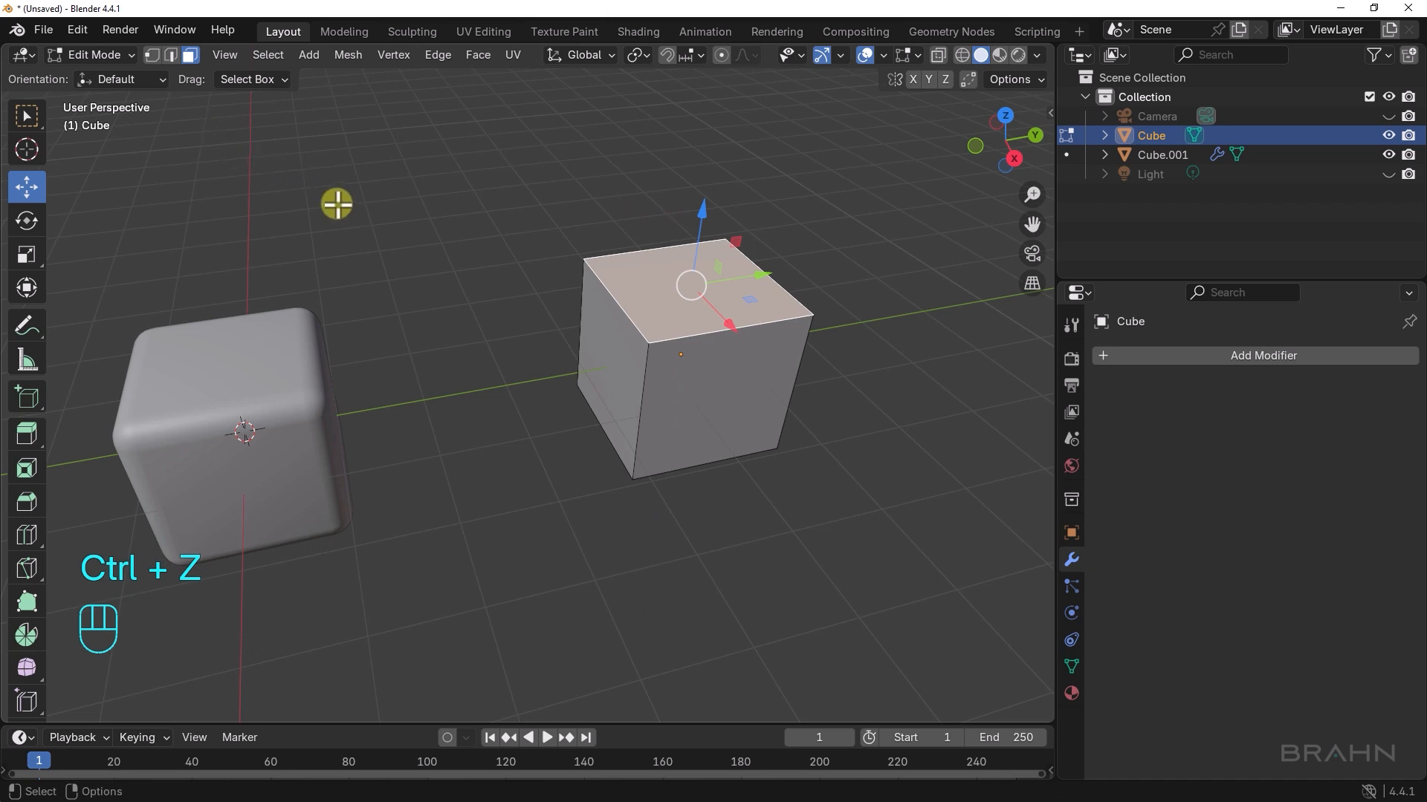
Cycle repeatedly through vertex, edge and face select modes with the cube's top face selected
{"action": "key", "text": "1"}
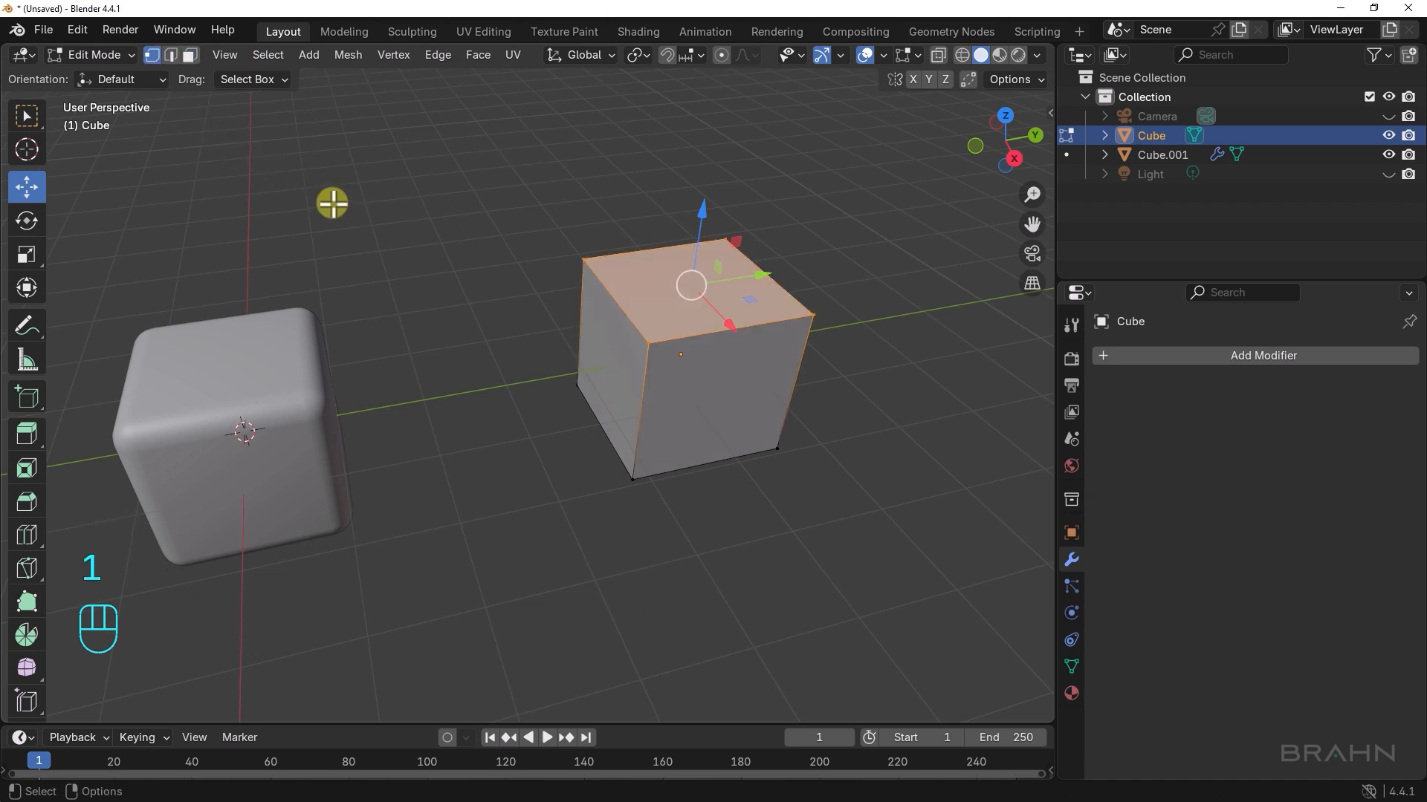
{"action": "key", "text": "2"}
{"action": "key", "text": "3"}
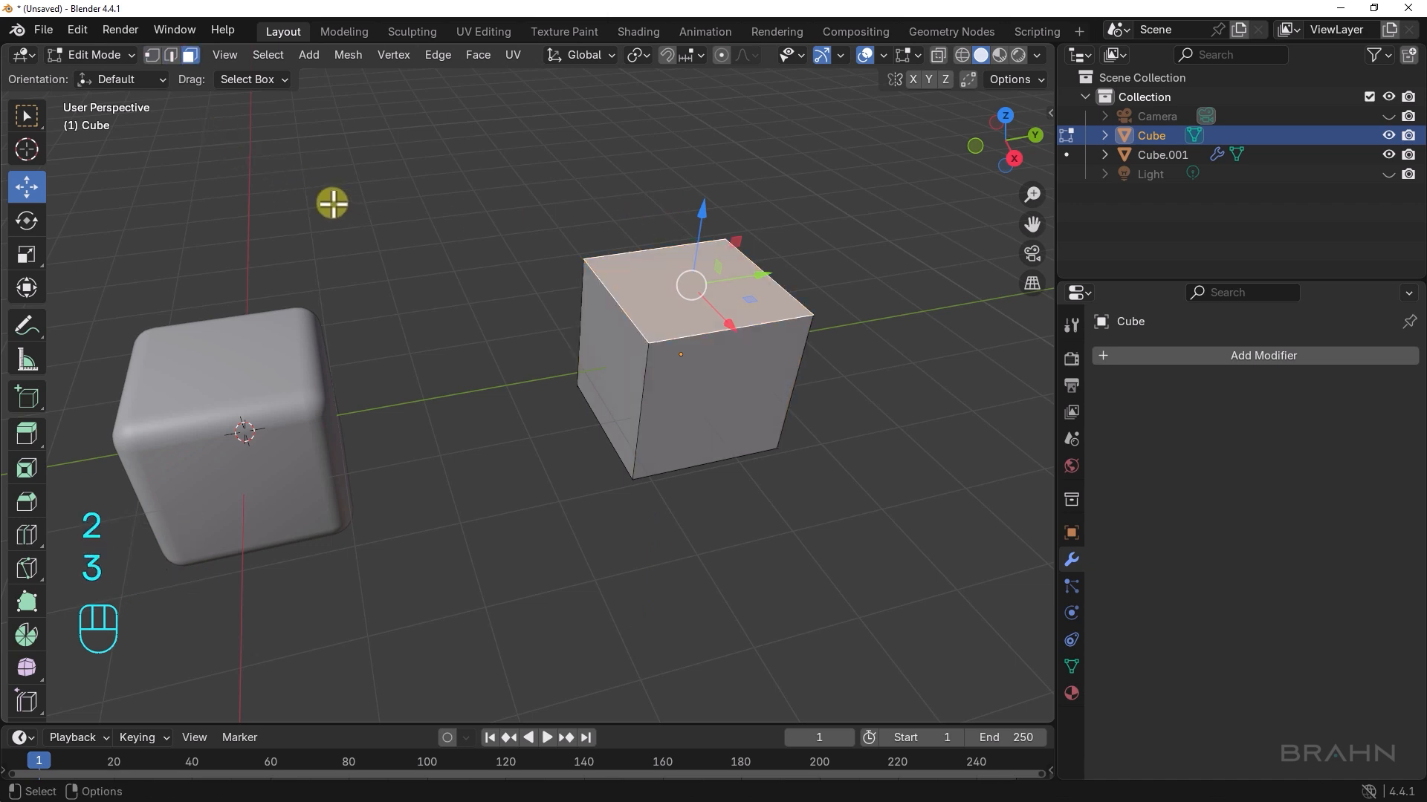
{"action": "key", "text": "1"}
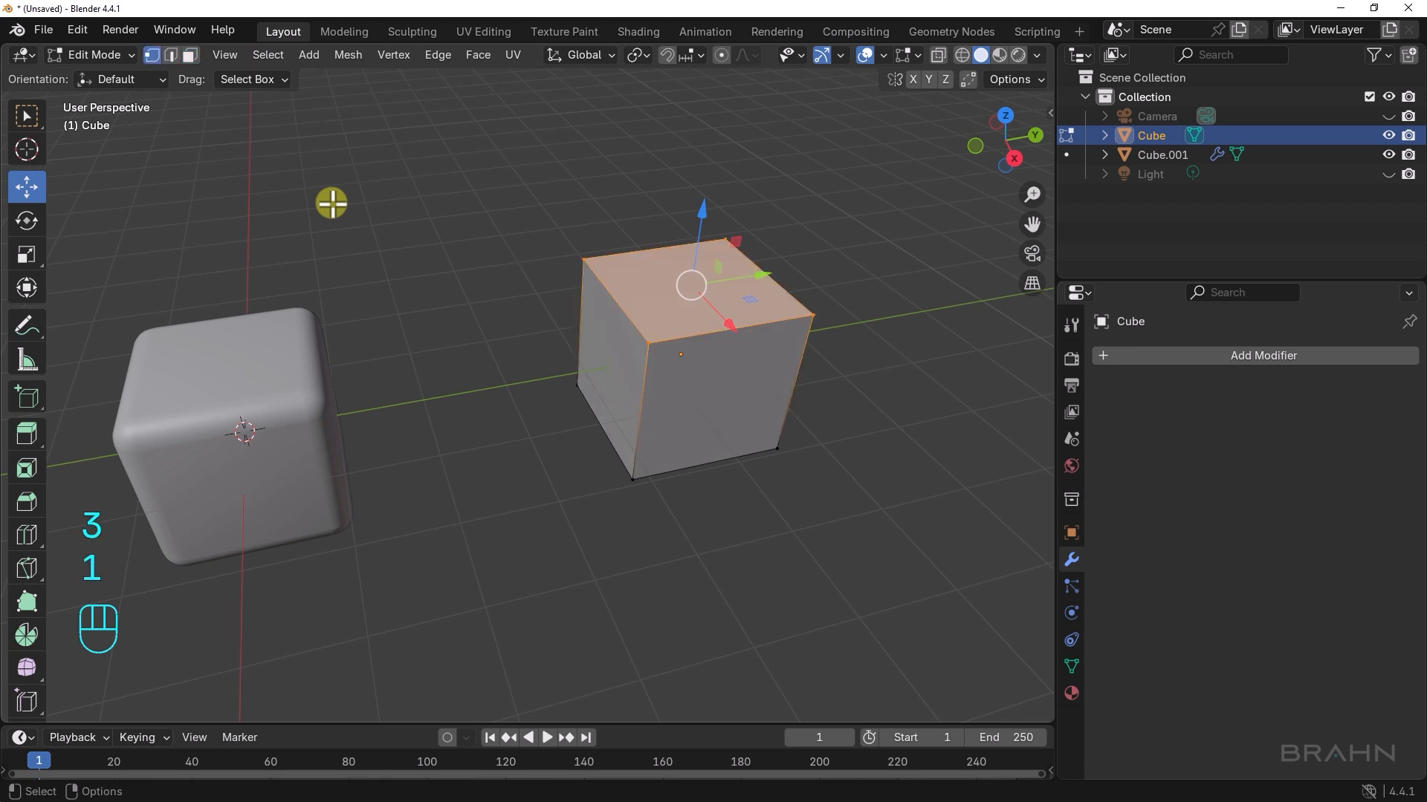
{"action": "key", "text": "2"}
{"action": "key", "text": "3"}
{"action": "key", "text": "1"}
{"action": "key", "text": "2"}
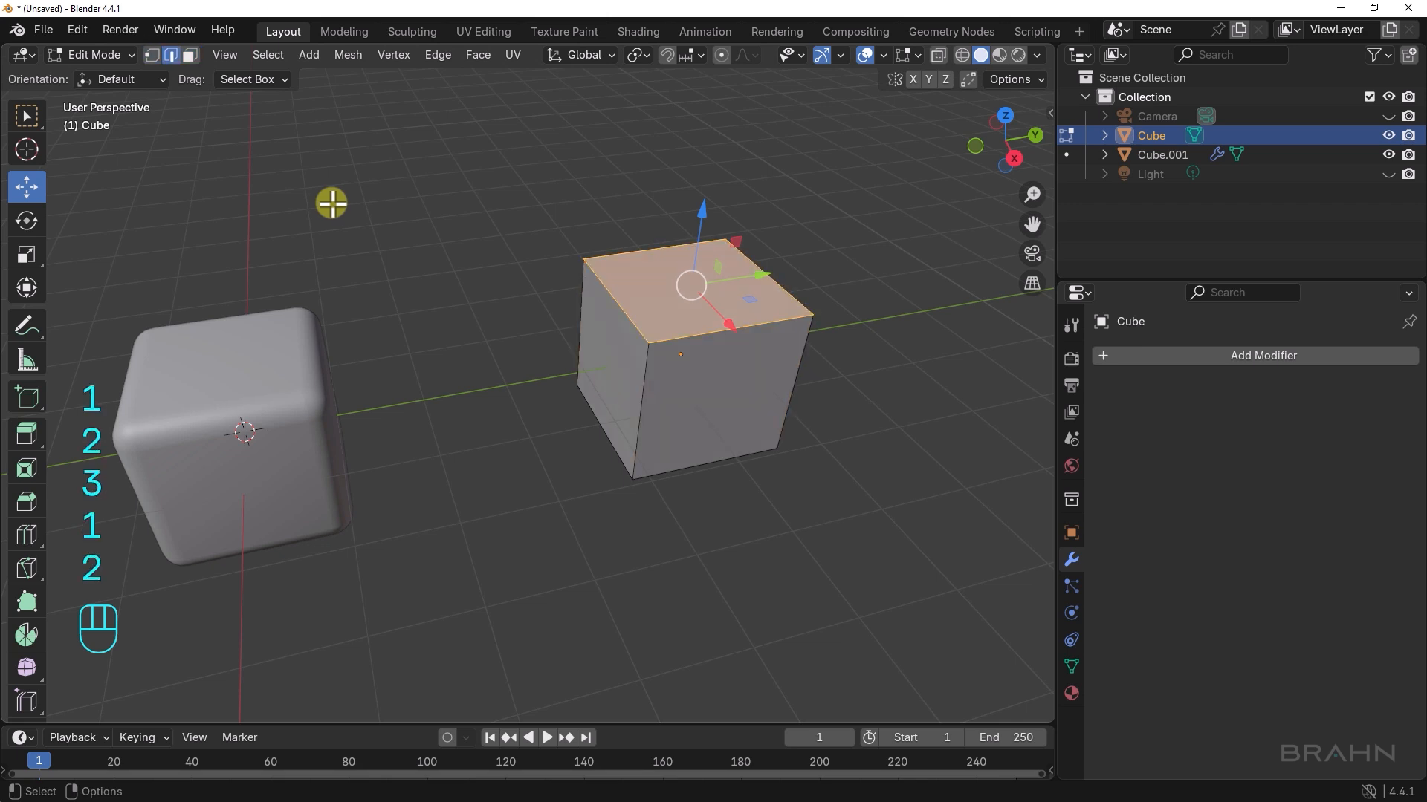
{"action": "key", "text": "3"}
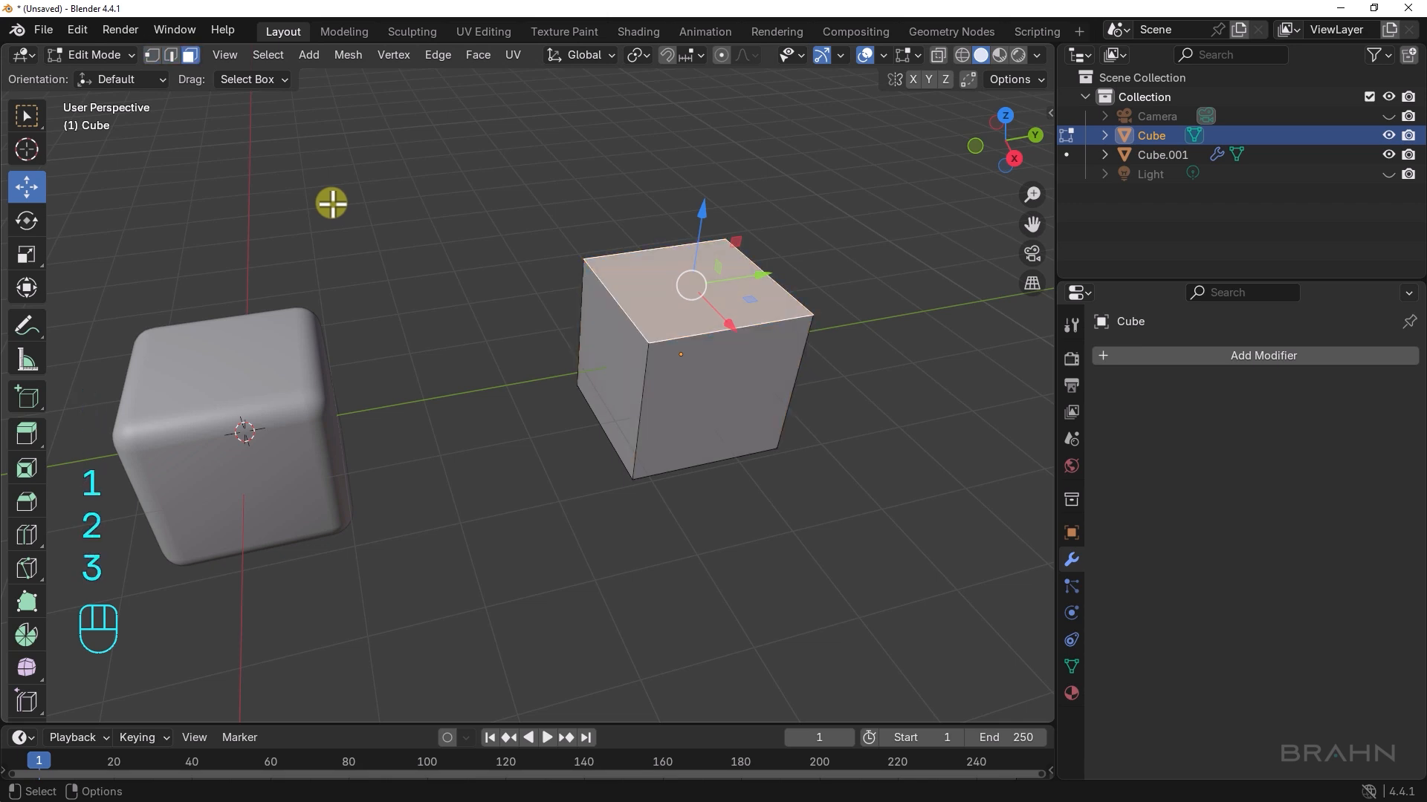
Switch to edge select mode and select only the cube's top front edge
{"action": "key", "text": "2"}
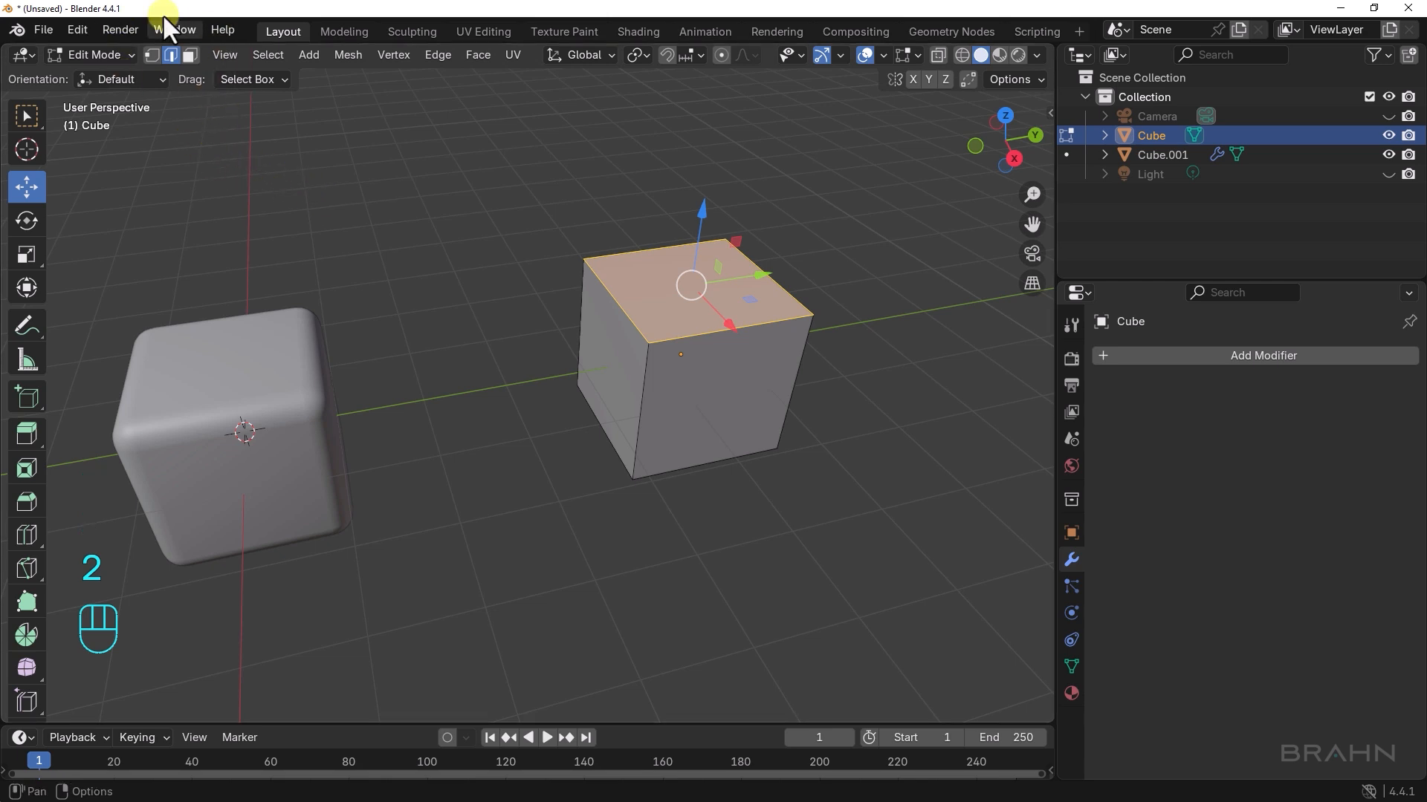
{"action": "left_click", "coordinate": [639, 407]}
{"action": "left_click", "coordinate": [701, 335]}
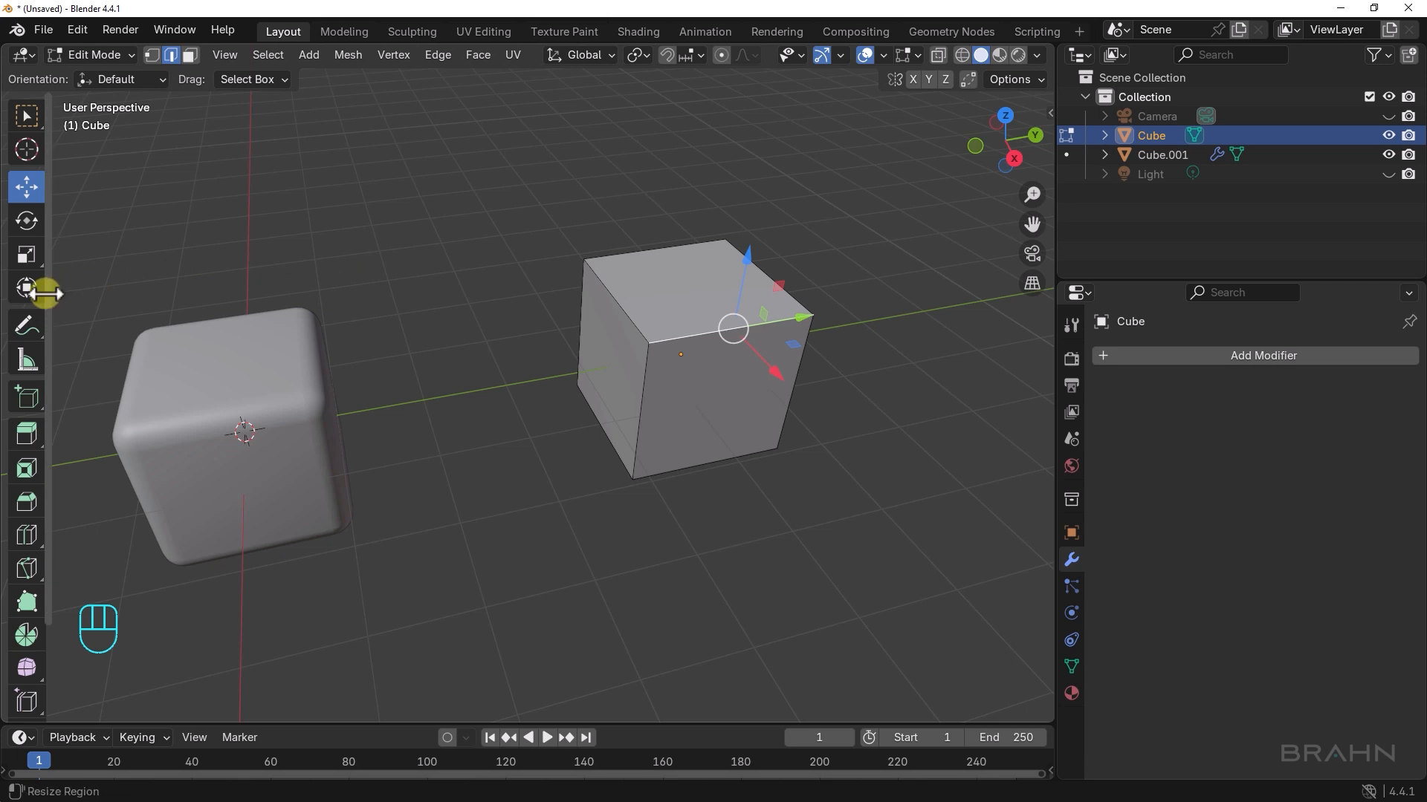
Widen the toolbar to show tool names and bevel the selected edge by about 0.37 m, keeping the operation's settings expanded
{"action": "left_click_drag", "start_coordinate": [44, 294], "coordinate": [179, 301]}
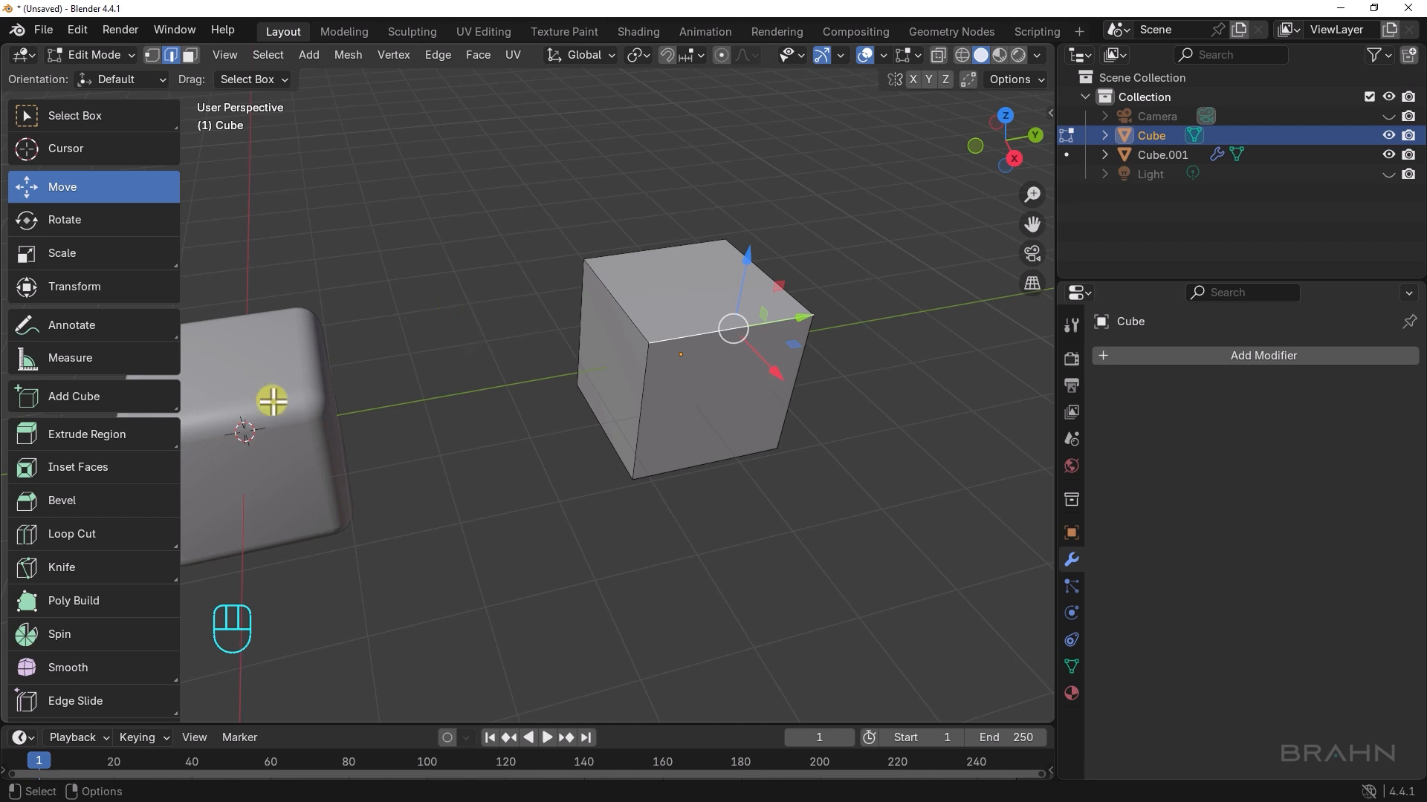
{"action": "left_click", "coordinate": [70, 499]}
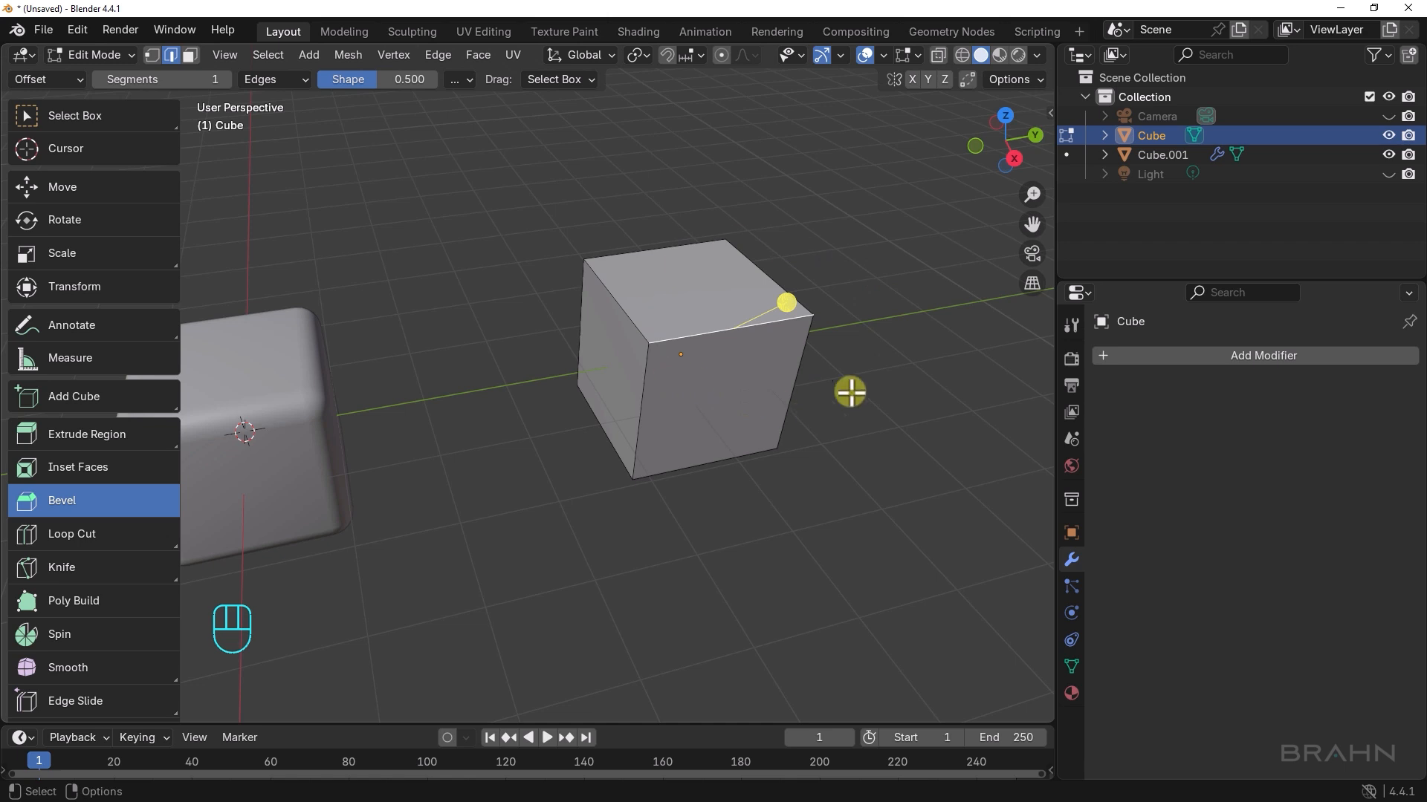
{"action": "left_click_drag", "start_coordinate": [789, 306], "coordinate": [827, 288]}
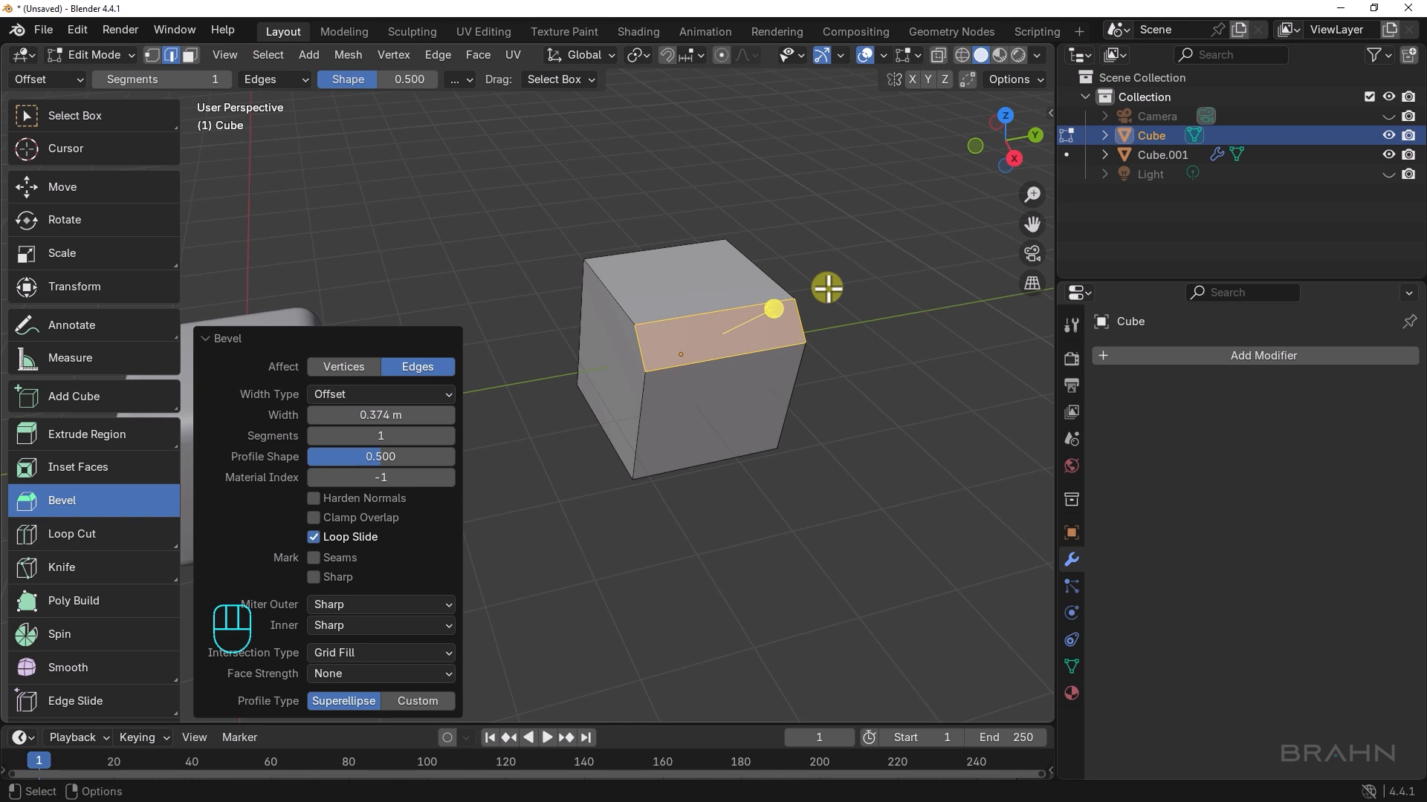
{"action": "left_click", "coordinate": [235, 344]}
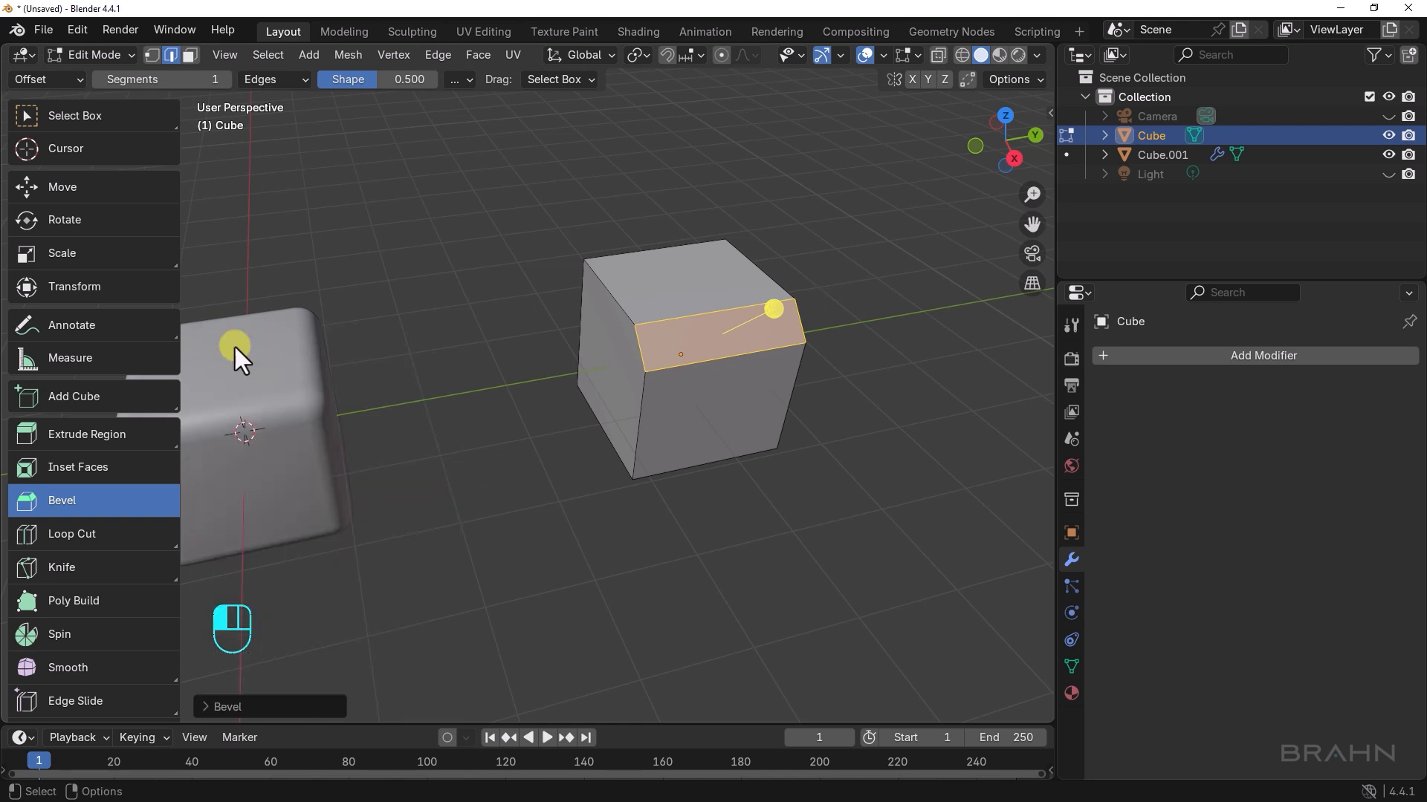
{"action": "left_click", "coordinate": [234, 708]}
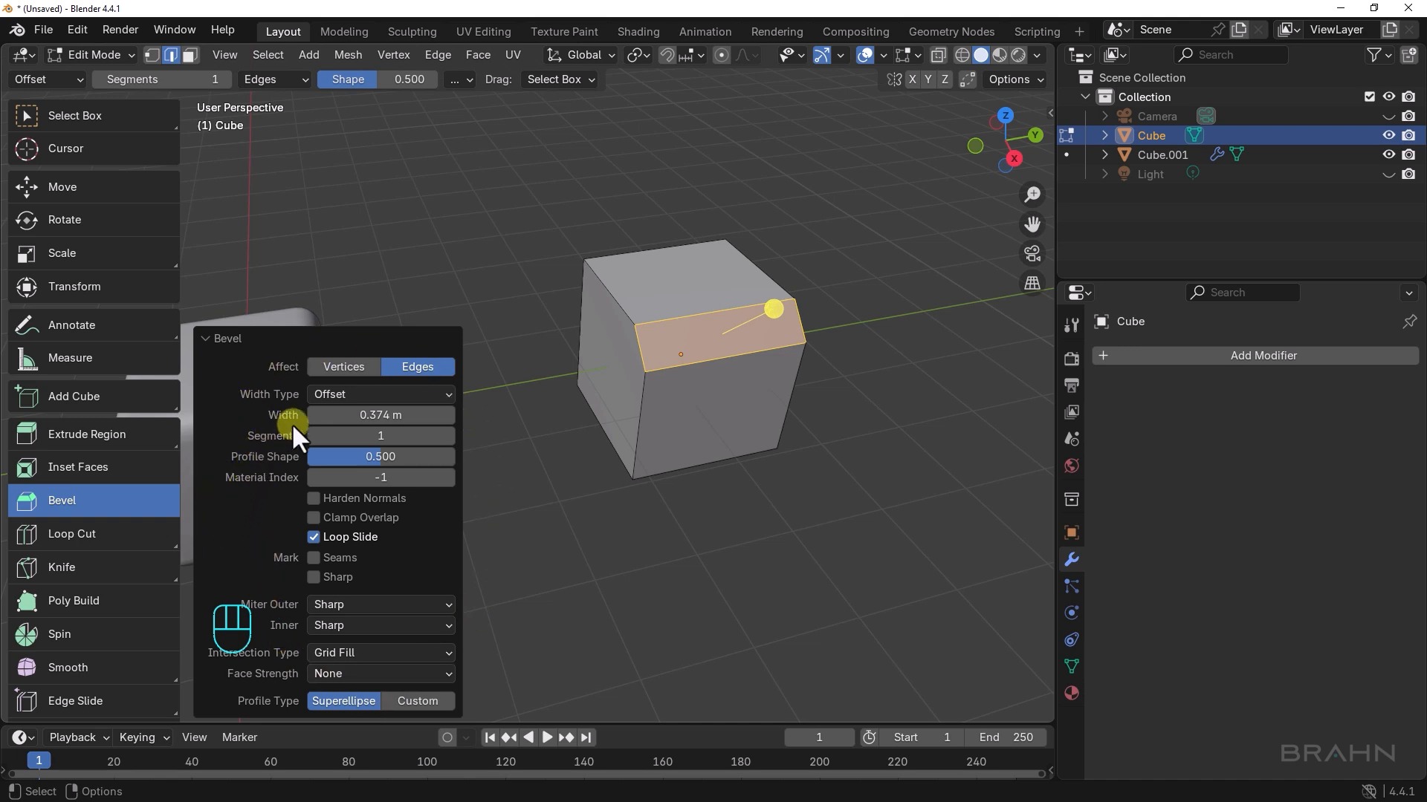
Set the edge bevel's width to 0.3 m and its segments to 5
{"action": "left_click", "coordinate": [382, 416]}
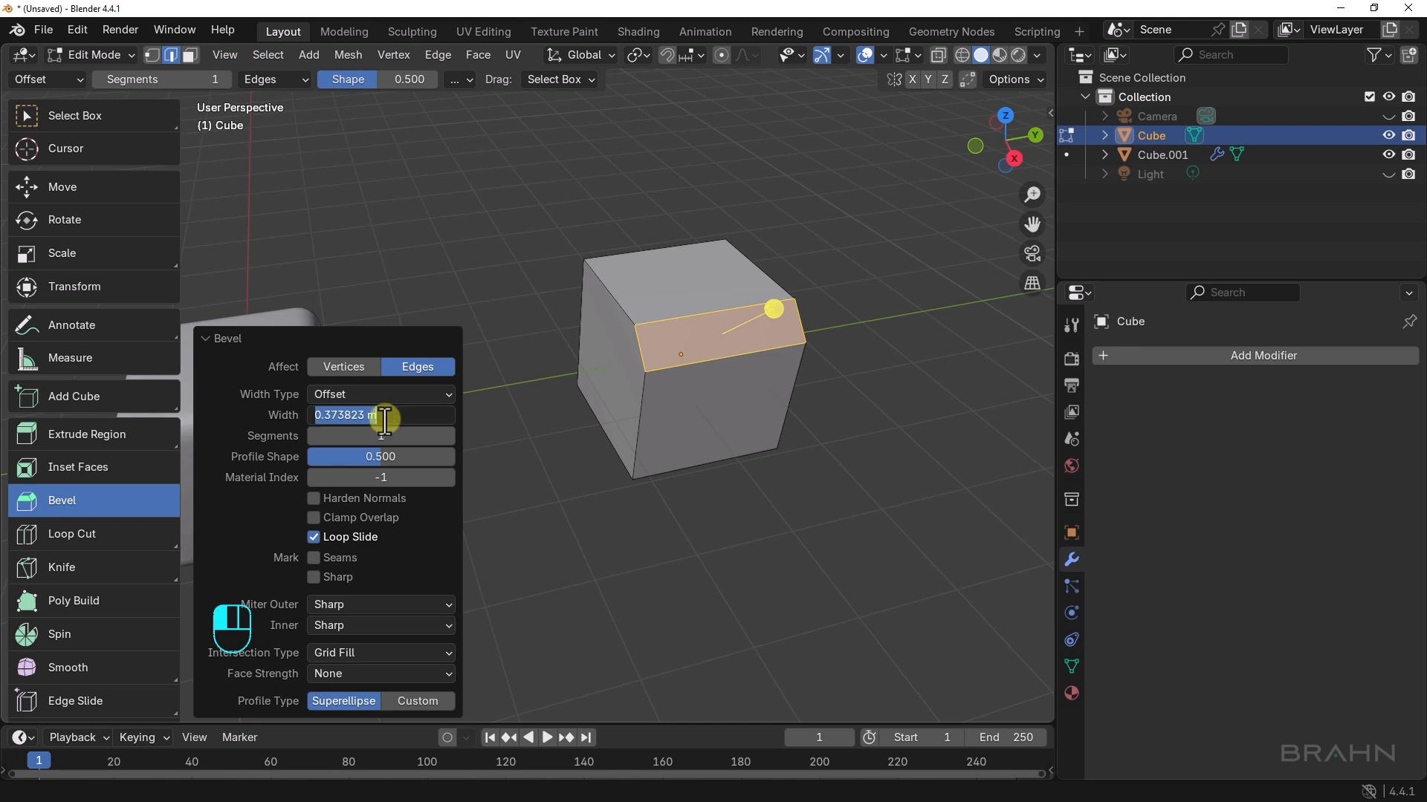
{"action": "key", "text": "BackSpace"}
{"action": "key", "text": "Return"}
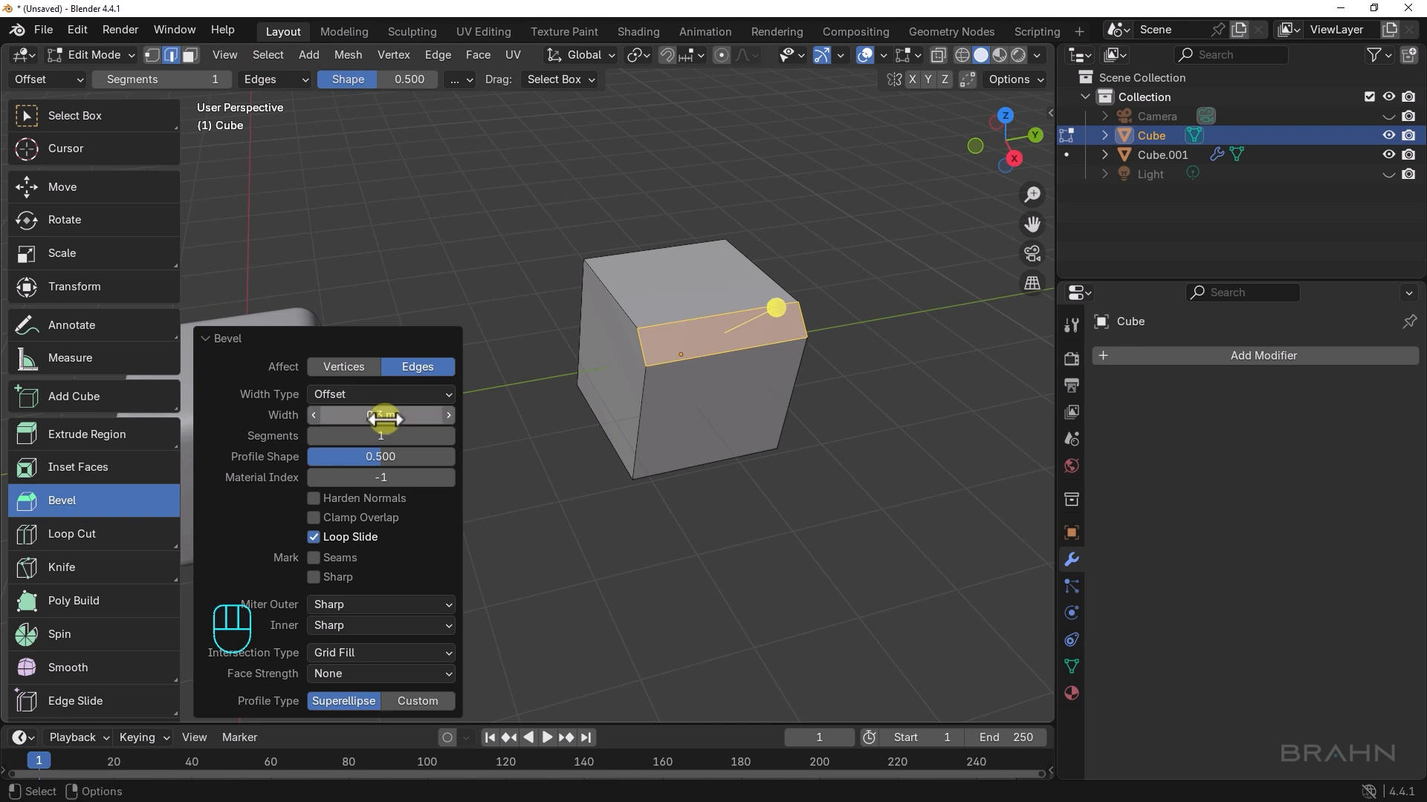
{"action": "left_click", "coordinate": [386, 437]}
{"action": "type", "text": "5"}
{"action": "key", "text": "Return"}
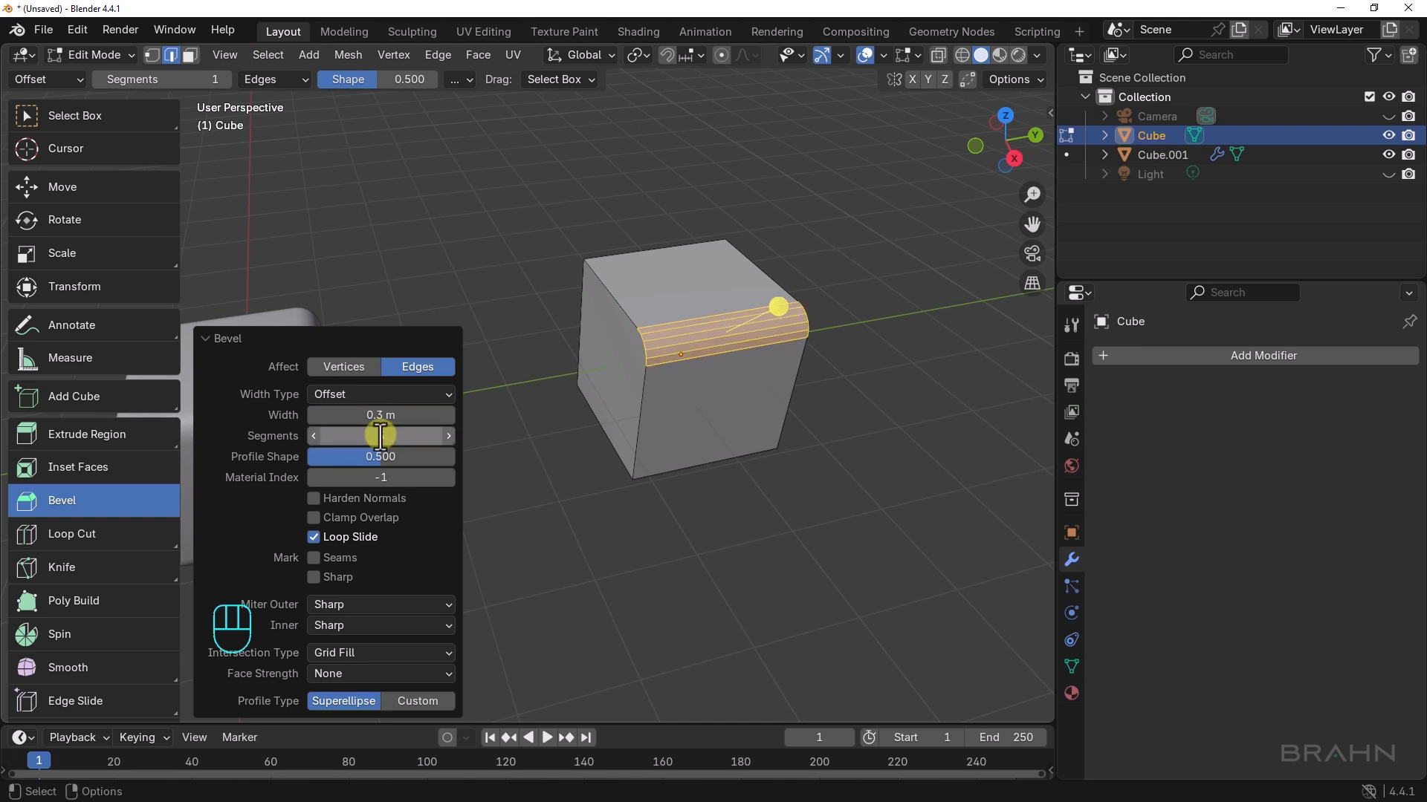
Try a Profile Shape of -0.5 on the edge bevel and set it back to 0.5
{"action": "left_click_drag", "start_coordinate": [728, 360], "coordinate": [668, 387], "text": "alt"}
{"action": "right_click_drag", "start_coordinate": [669, 389], "coordinate": [764, 383], "text": "alt"}
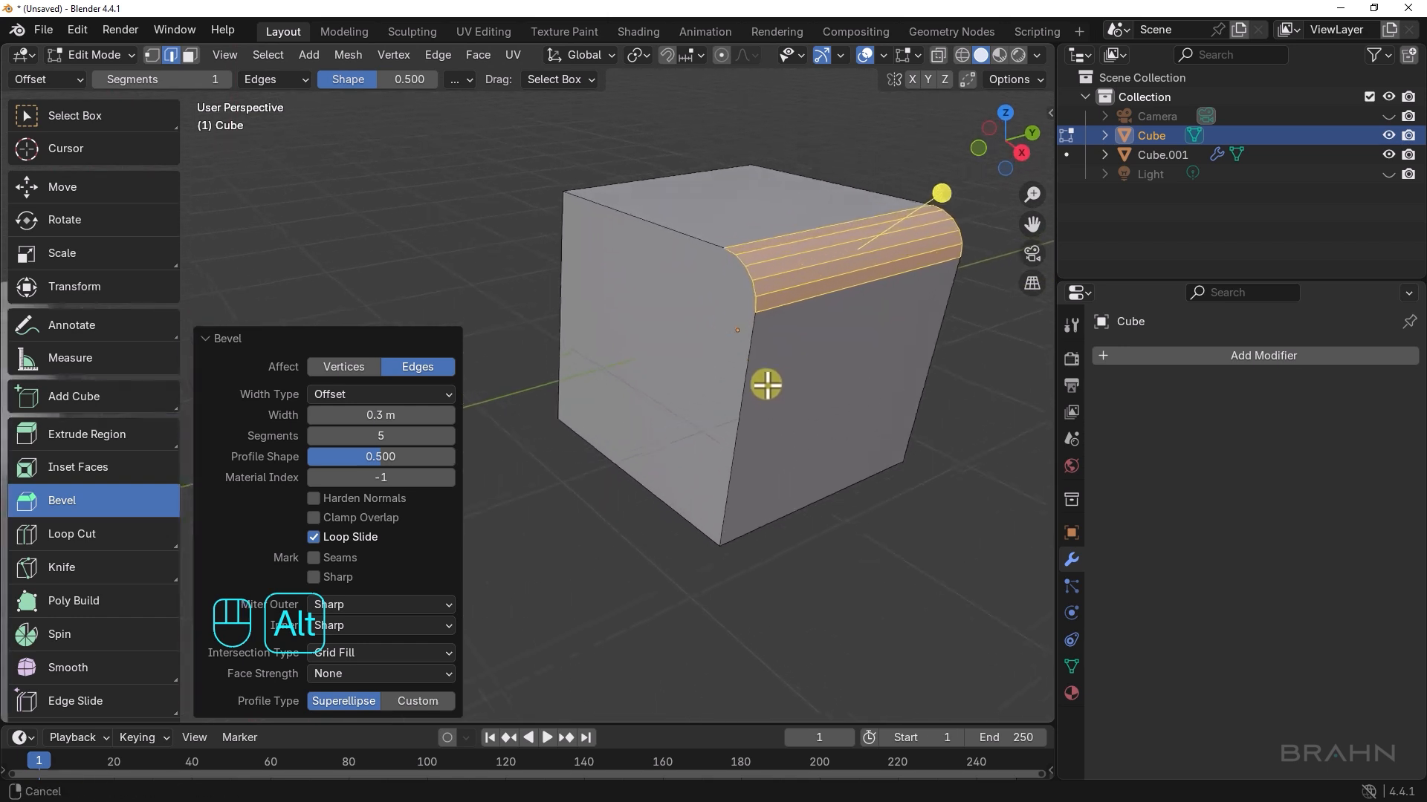
{"action": "middle_click_drag", "start_coordinate": [765, 383], "coordinate": [695, 418], "text": "alt"}
{"action": "left_click", "coordinate": [379, 458]}
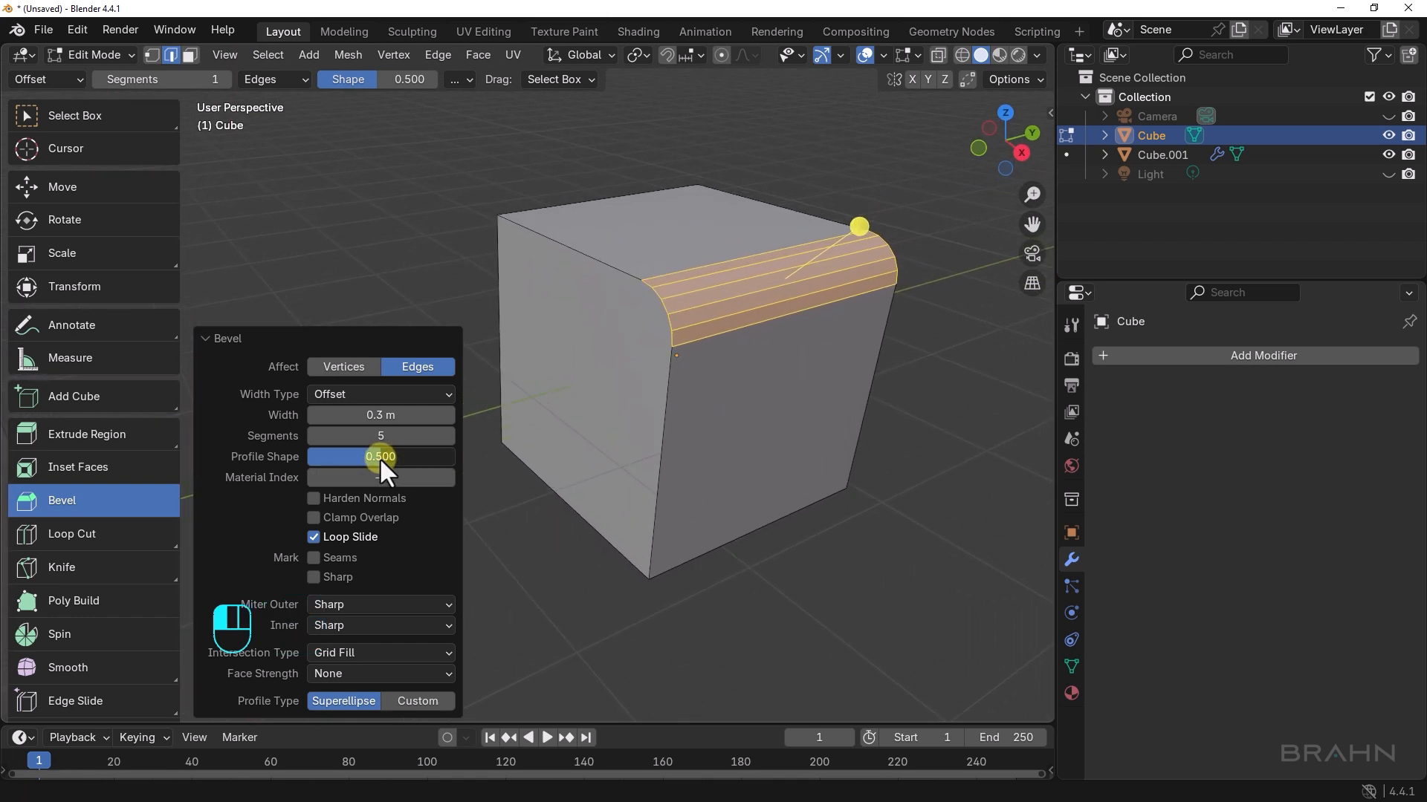
{"action": "type", "text": "-.5"}
{"action": "key", "text": "Return"}
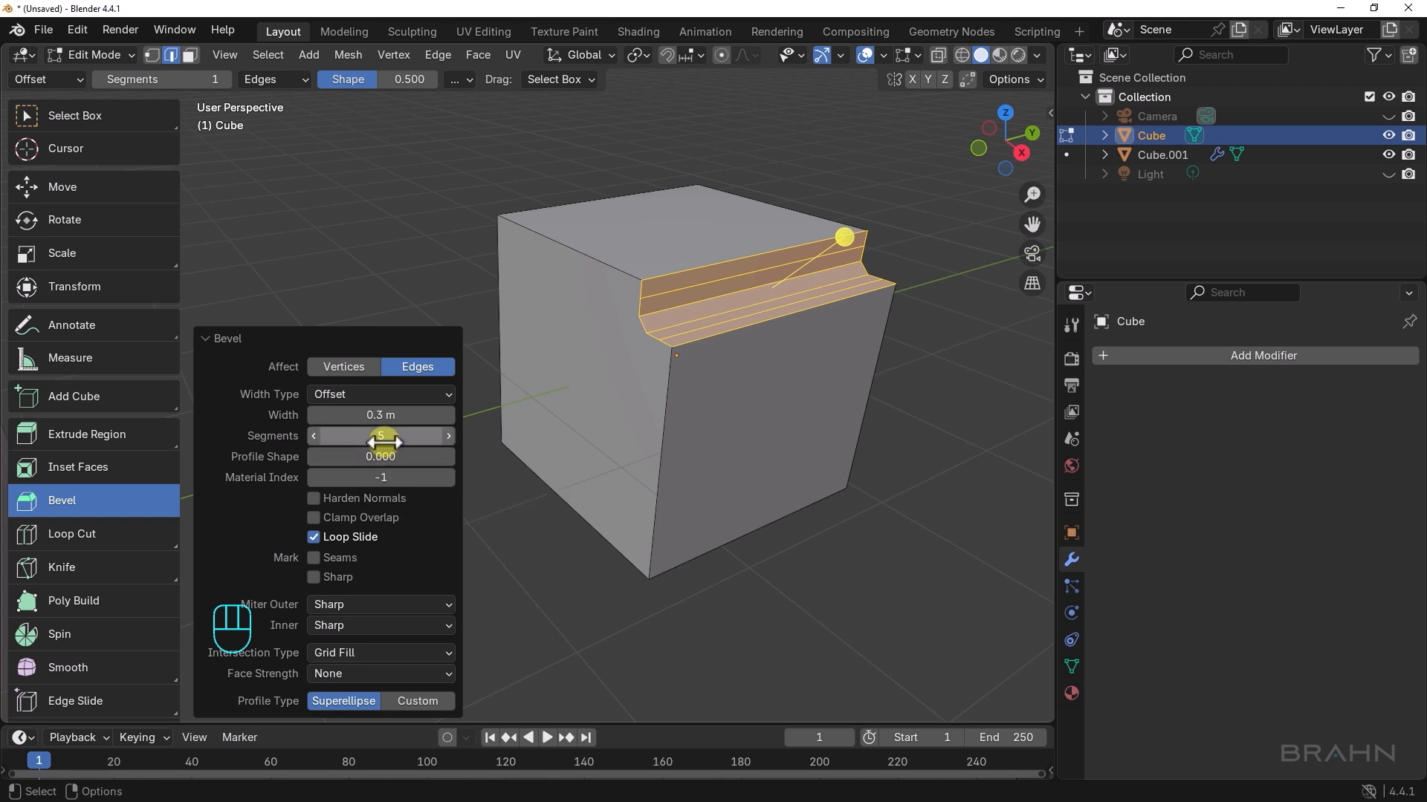
{"action": "left_click", "coordinate": [383, 458]}
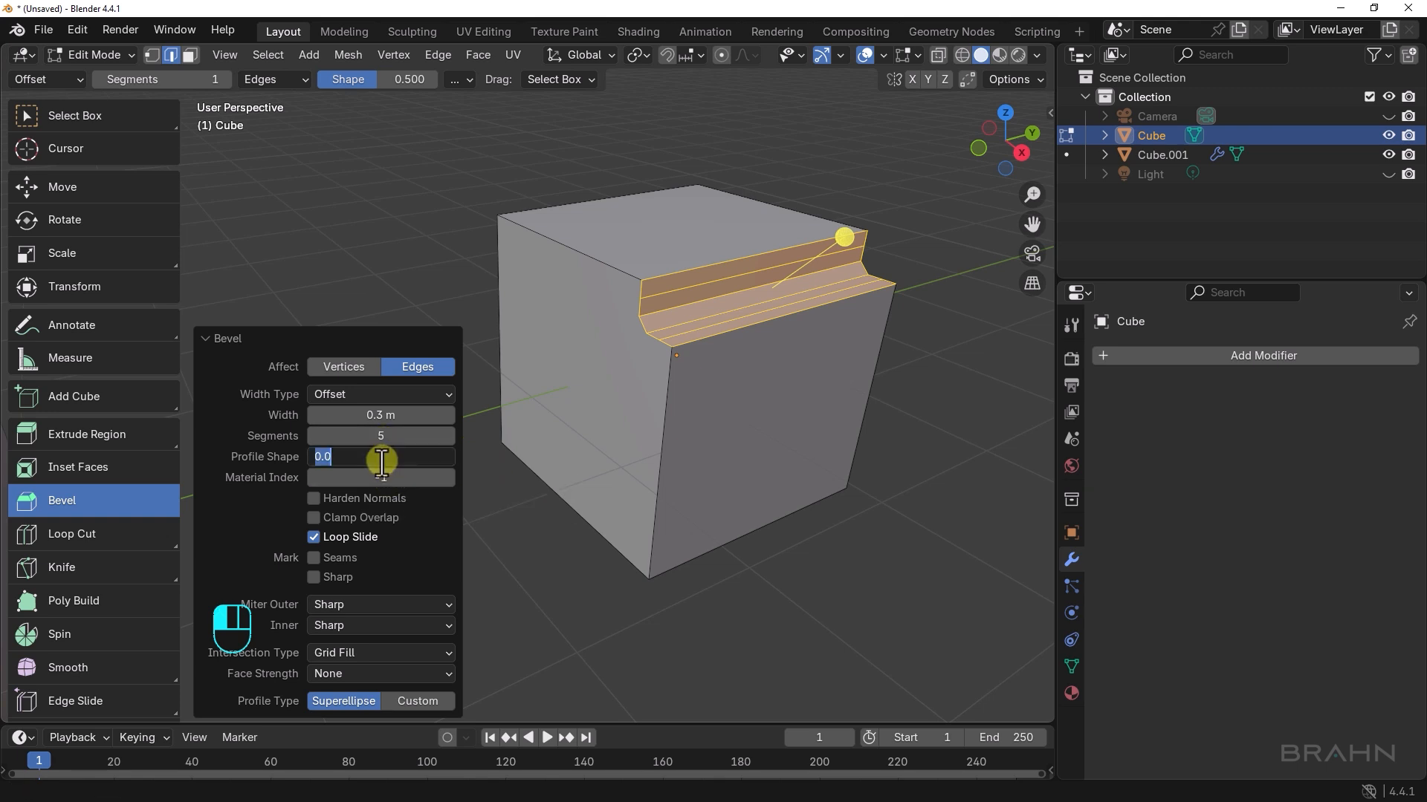
{"action": "type", "text": ".5"}
{"action": "key", "text": "Return"}
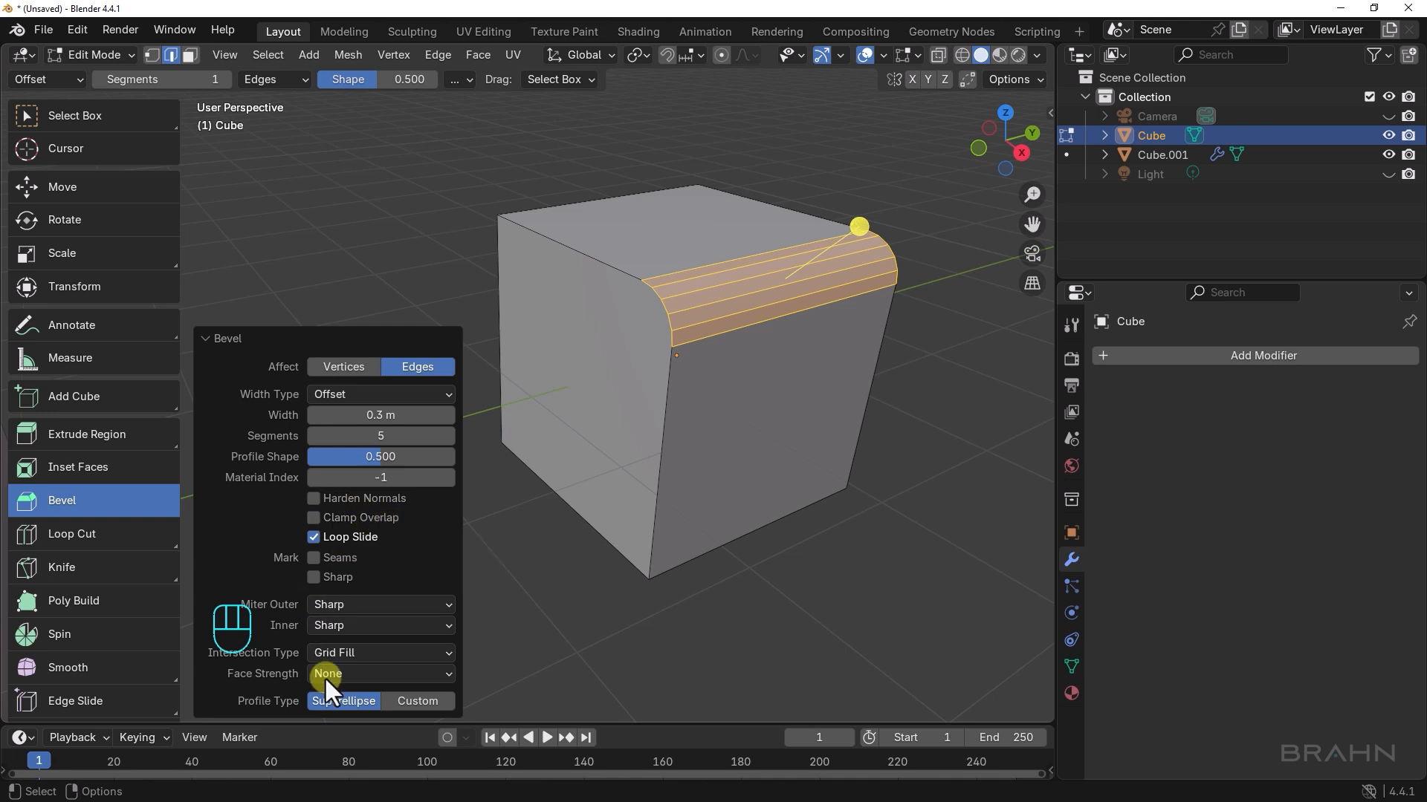
Give the bevel a Custom profile, bend its curve outward with one added point, and set the segments to 10
{"action": "left_click", "coordinate": [427, 698]}
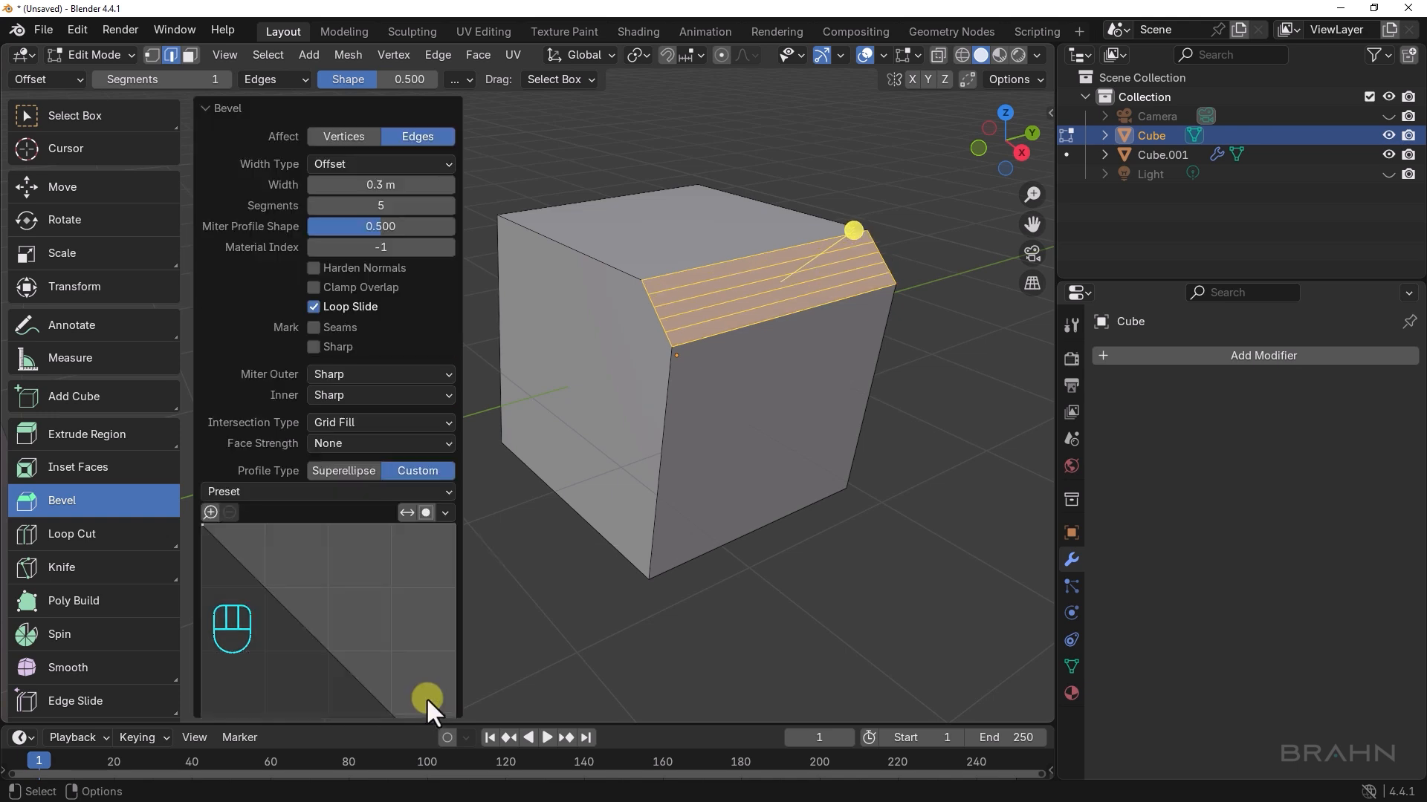
{"action": "left_click_drag", "start_coordinate": [292, 614], "coordinate": [353, 578]}
{"action": "left_click", "coordinate": [370, 208]}
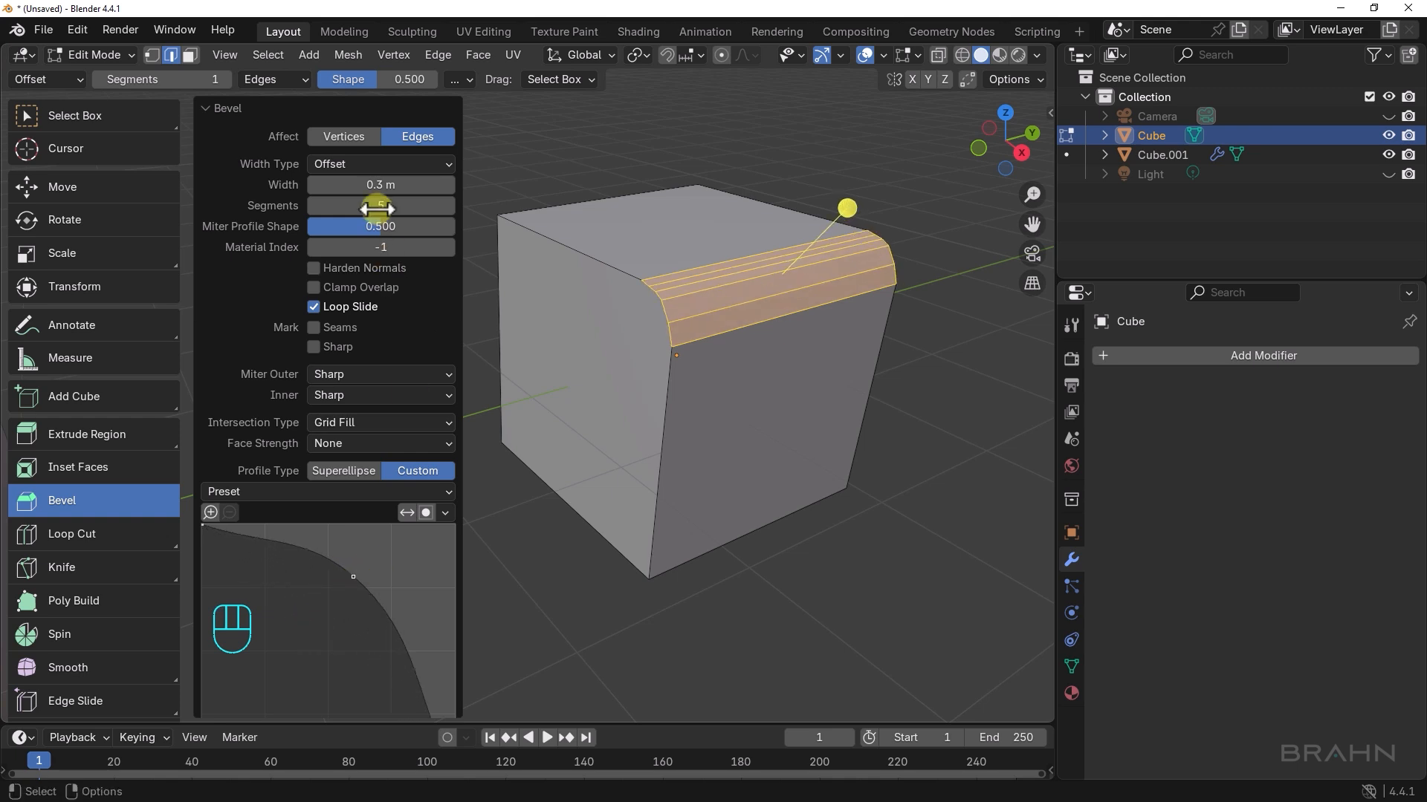
{"action": "key", "text": "Return"}
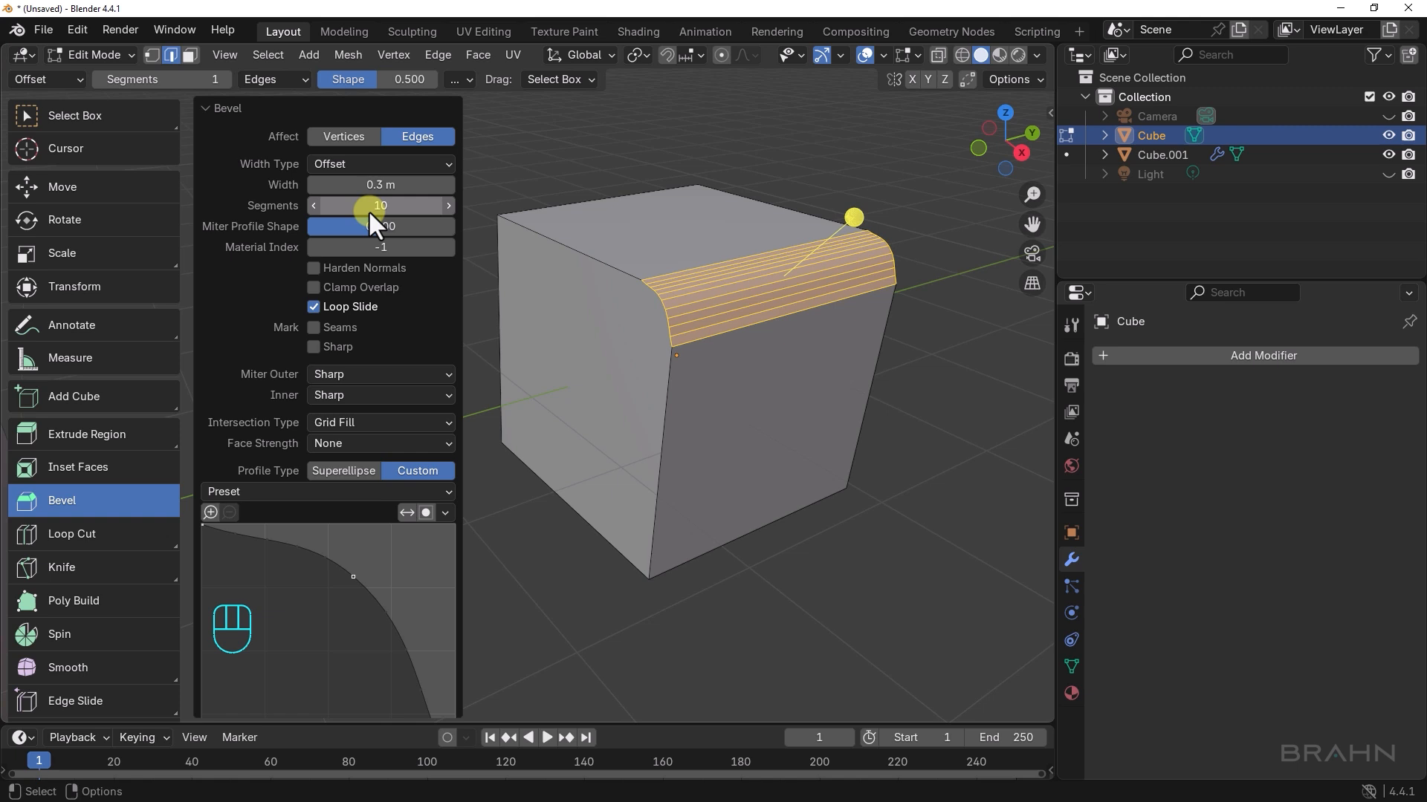
Try bending the bevel's custom profile into an S-curve by adding a second point pulled inward near the lower end
{"action": "left_click_drag", "start_coordinate": [398, 635], "coordinate": [344, 667]}
{"action": "left_click_drag", "start_coordinate": [354, 576], "coordinate": [360, 570]}
{"action": "mouse_move", "coordinate": [701, 466]}
{"action": "middle_mouse_down", "text": "alt"}
{"action": "mouse_move", "coordinate": [764, 456]}
{"action": "mouse_move", "coordinate": [582, 478]}
{"action": "mouse_move", "coordinate": [477, 421]}
{"action": "mouse_move", "coordinate": [443, 424]}
{"action": "mouse_move", "coordinate": [656, 446]}
{"action": "mouse_move", "coordinate": [656, 426]}
{"action": "mouse_move", "coordinate": [745, 430]}
{"action": "mouse_move", "coordinate": [681, 446]}
{"action": "mouse_move", "coordinate": [738, 468]}
{"action": "mouse_move", "coordinate": [681, 475]}
{"action": "middle_mouse_up", "text": "alt"}
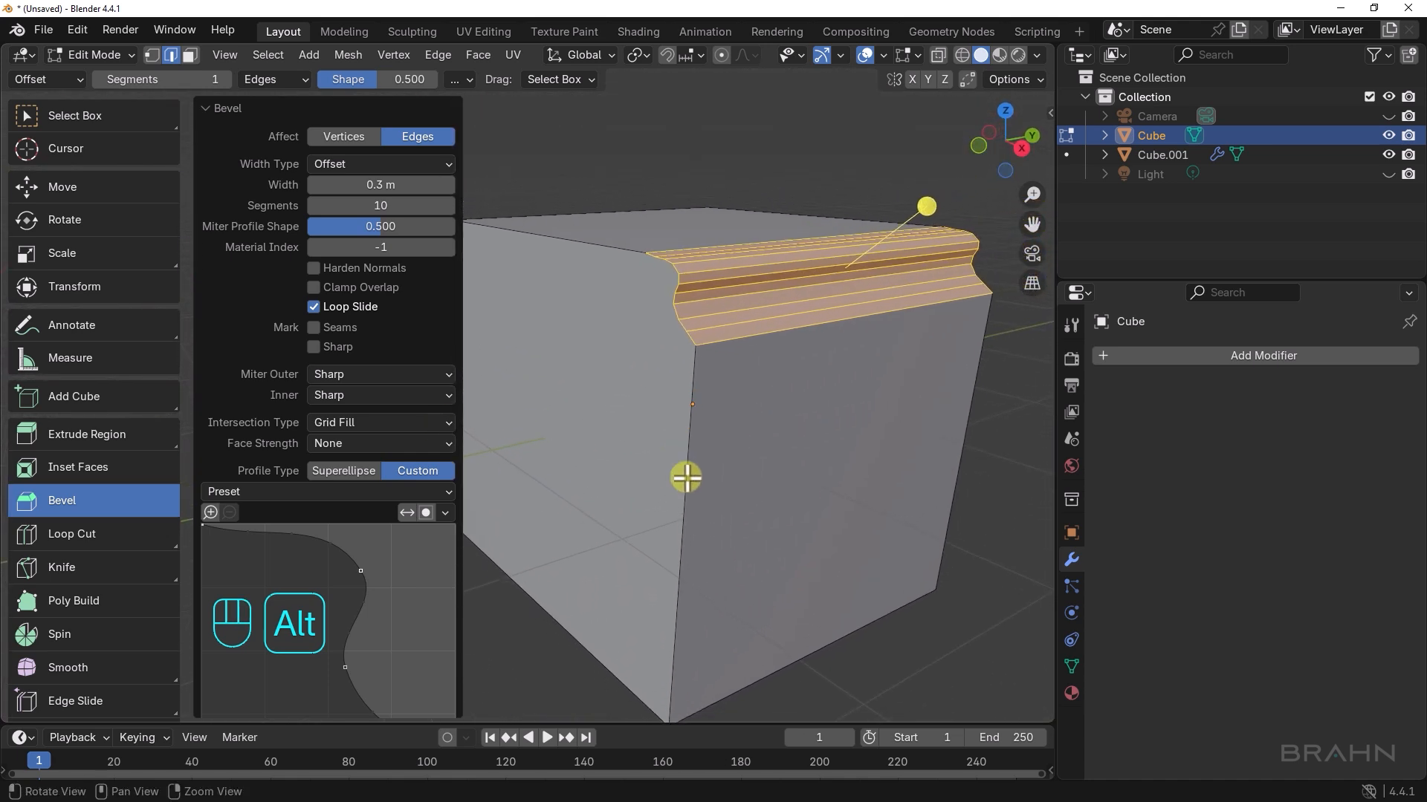
Try the Crown Molding preset on the bevel's custom profile and inspect the resulting edge
{"action": "left_click", "coordinate": [282, 493]}
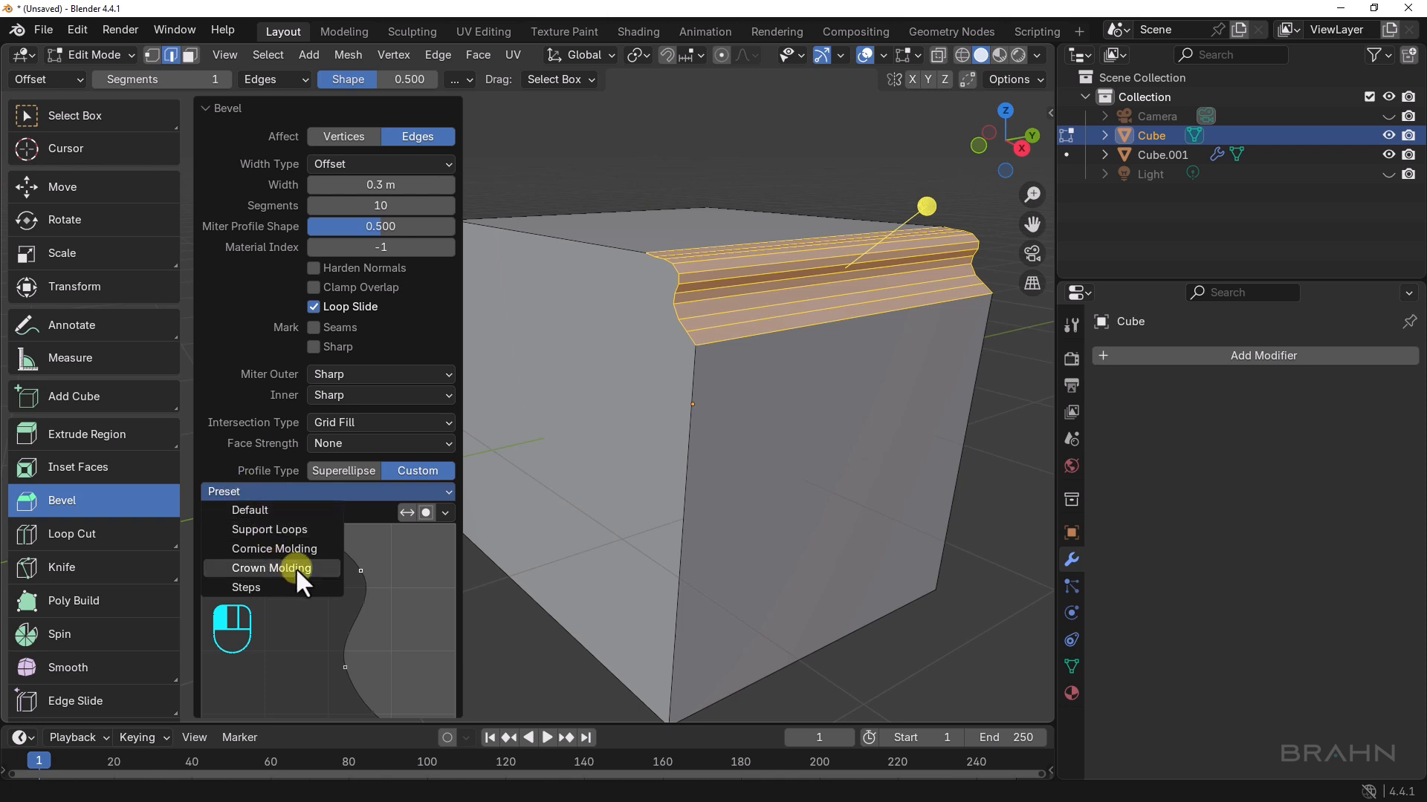
{"action": "left_click", "coordinate": [276, 568]}
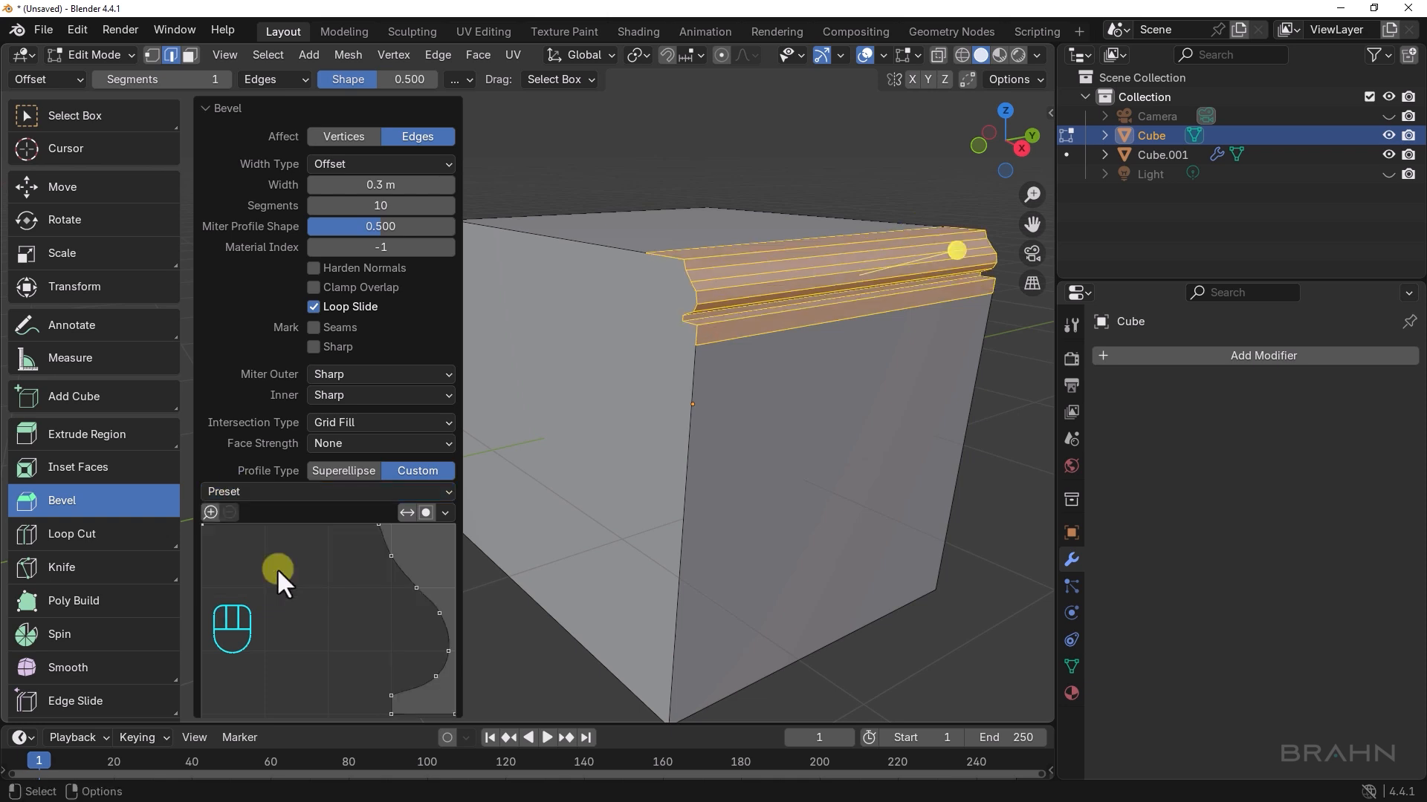
{"action": "scroll", "coordinate": [729, 436], "scroll_direction": "down", "scroll_amount": 1}
{"action": "middle_click_drag", "start_coordinate": [812, 481], "coordinate": [512, 471], "text": "alt"}
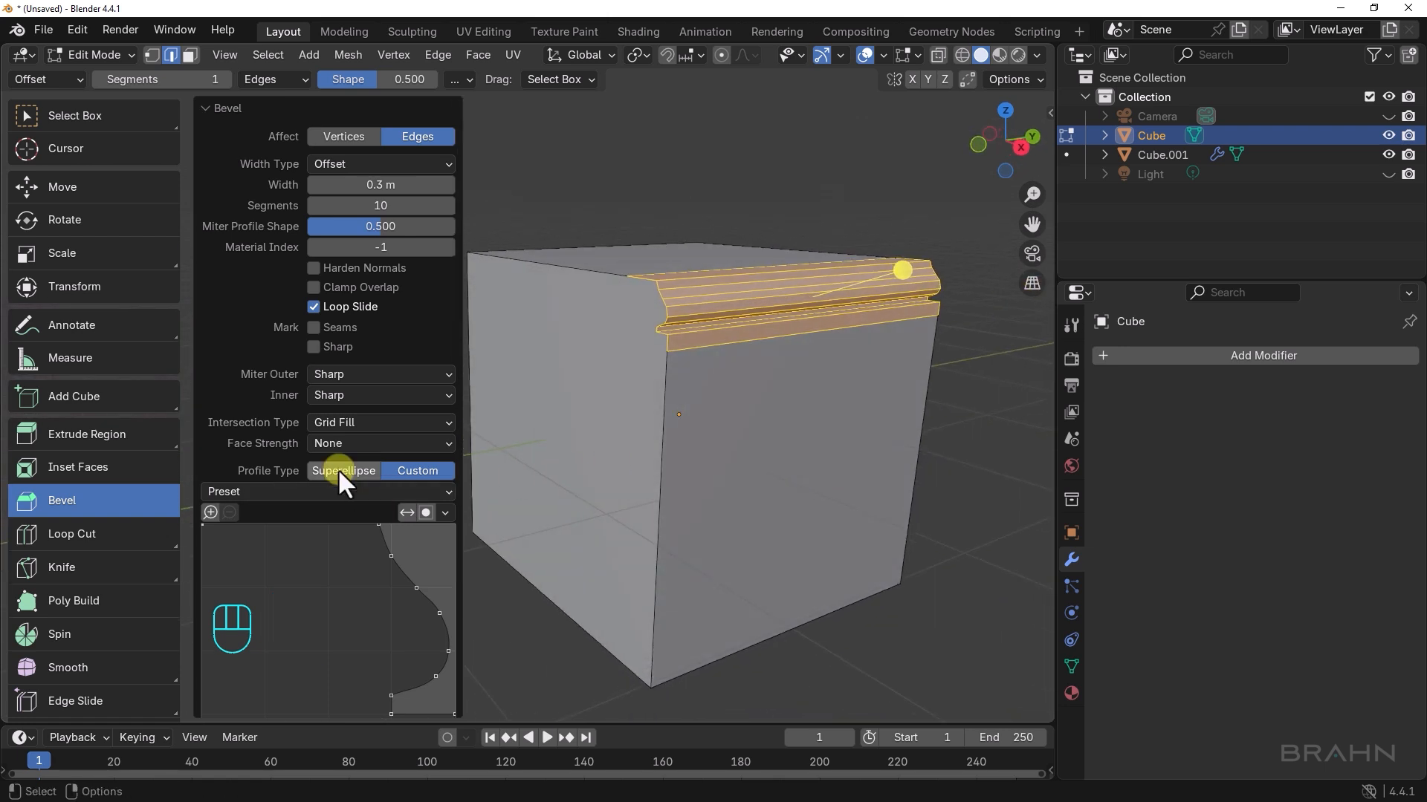
Reset the custom profile to the Default preset, set the Profile Type to Superellipse, and deselect the bevel with the Select Box tool
{"action": "left_click", "coordinate": [322, 490]}
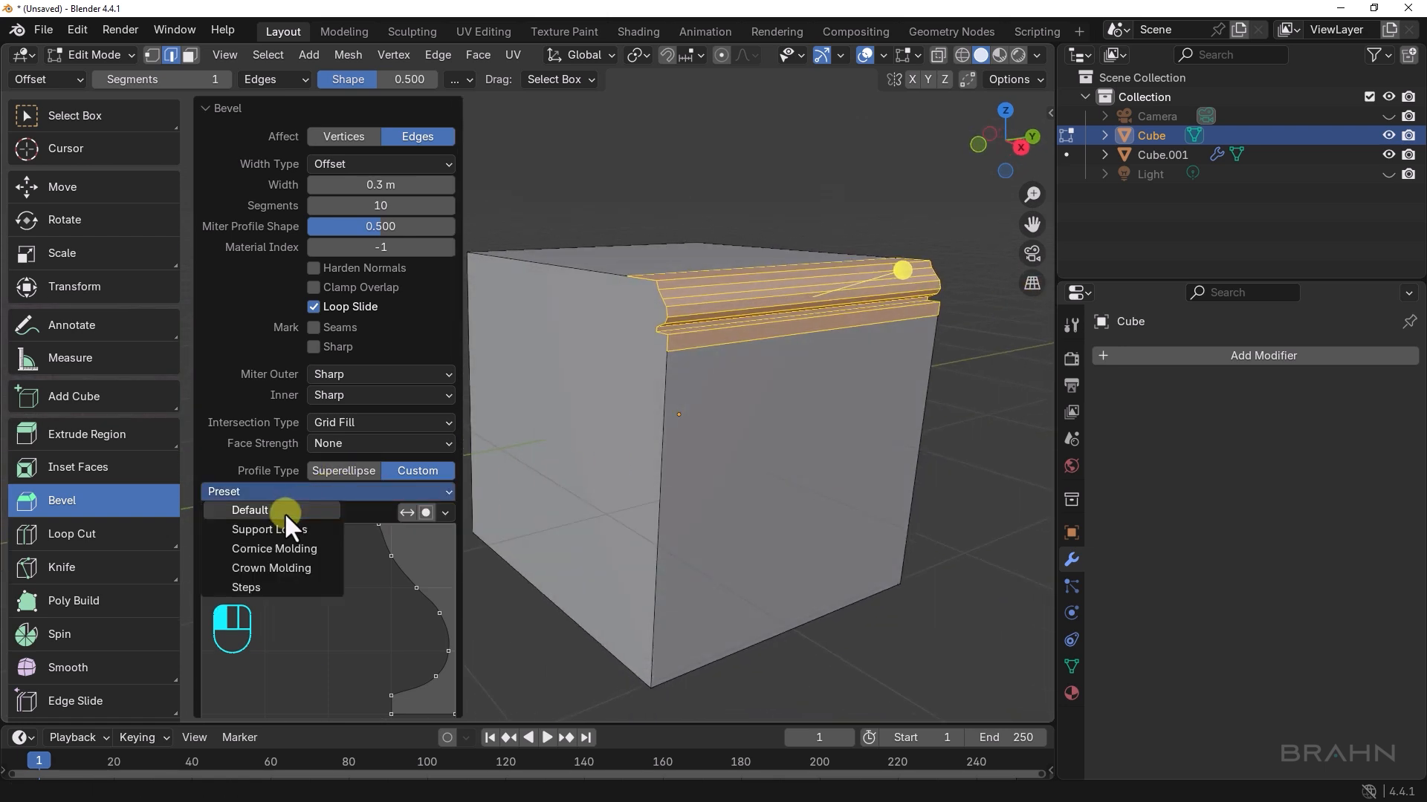
{"action": "left_click", "coordinate": [284, 511]}
{"action": "left_click", "coordinate": [367, 473]}
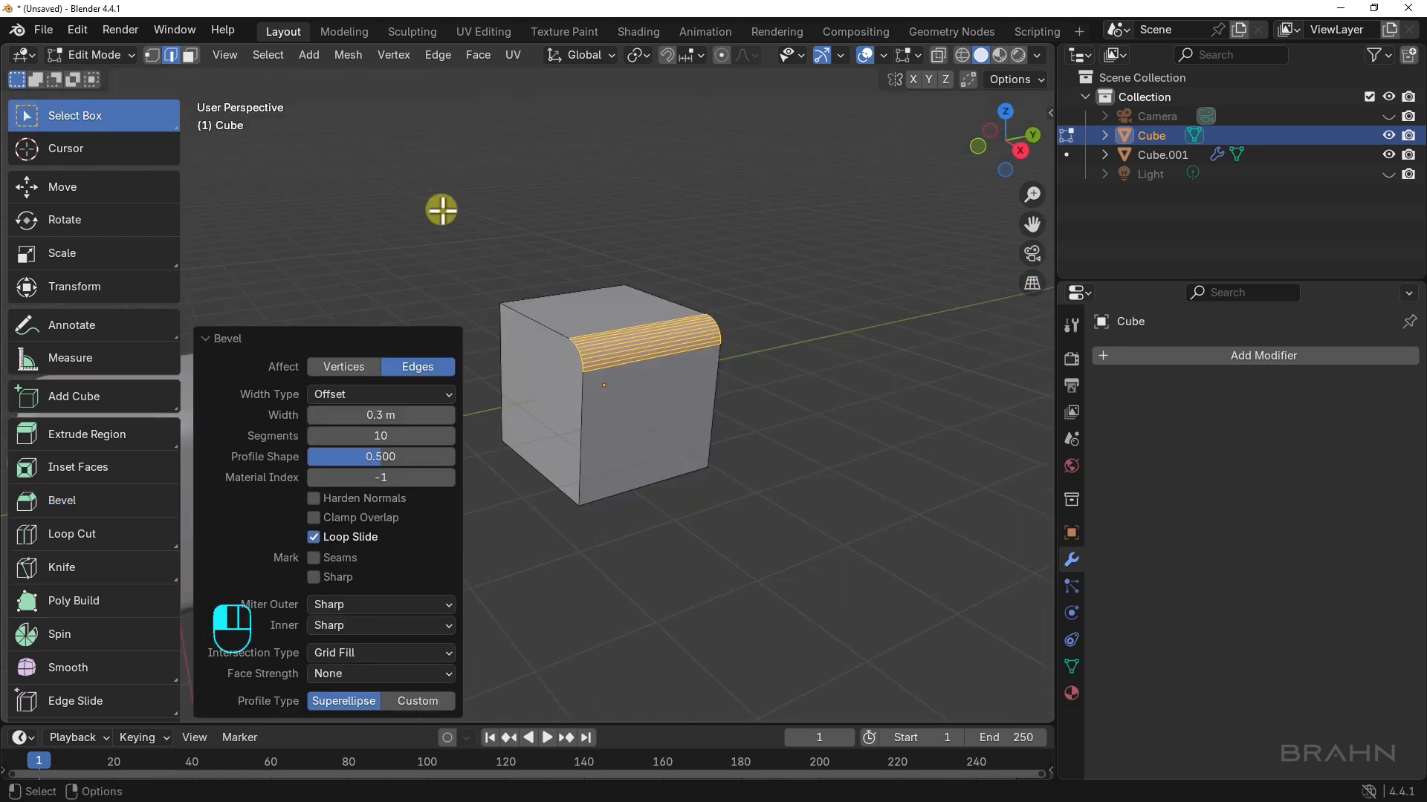
{"action": "left_click", "coordinate": [443, 211]}
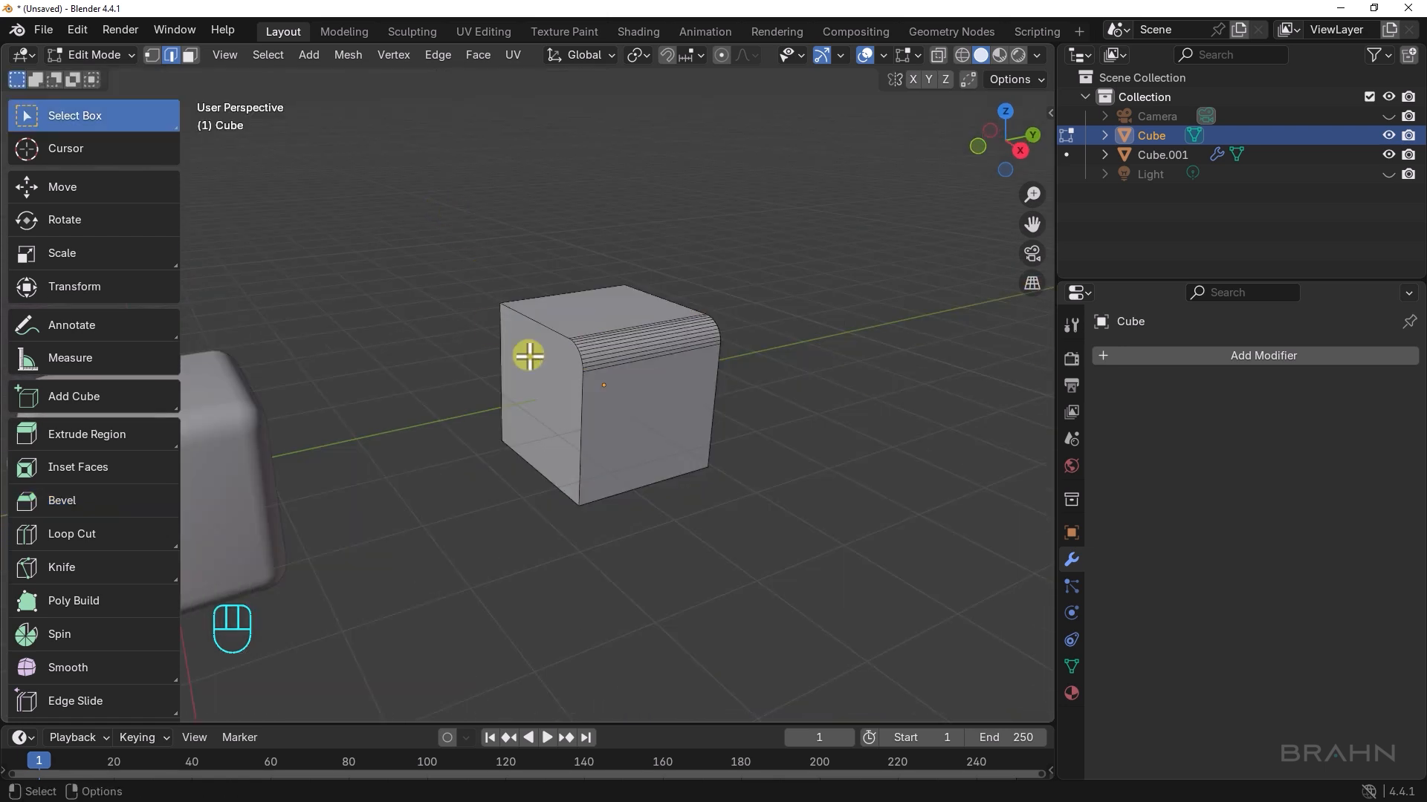
Select a single narrow face of the bevel in face mode, try moving it along the X axis, and undo the move
{"action": "middle_click_drag", "start_coordinate": [529, 356], "coordinate": [652, 369], "text": "alt"}
{"action": "key", "text": "3"}
{"action": "left_click", "coordinate": [669, 328], "text": "alt"}
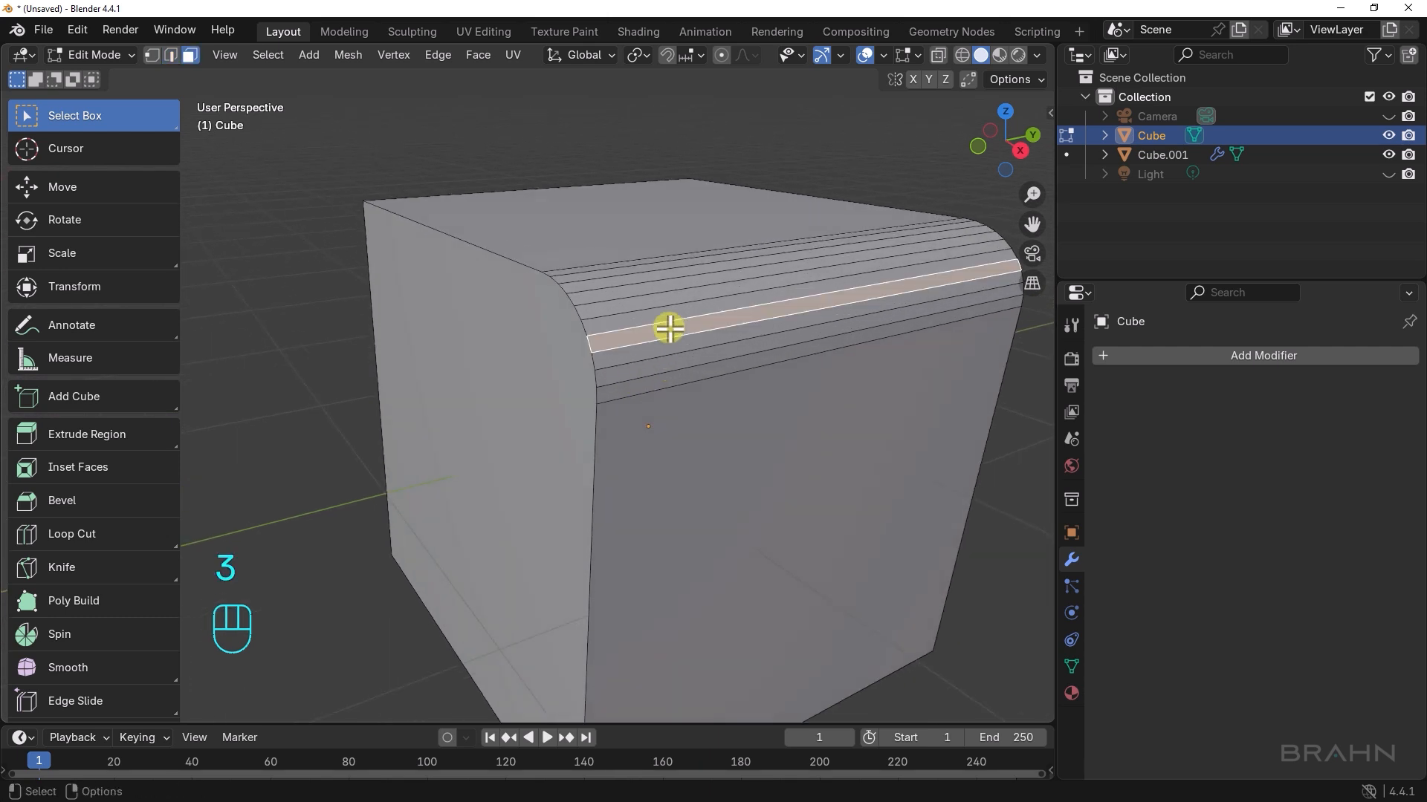
{"action": "key", "text": "g"}
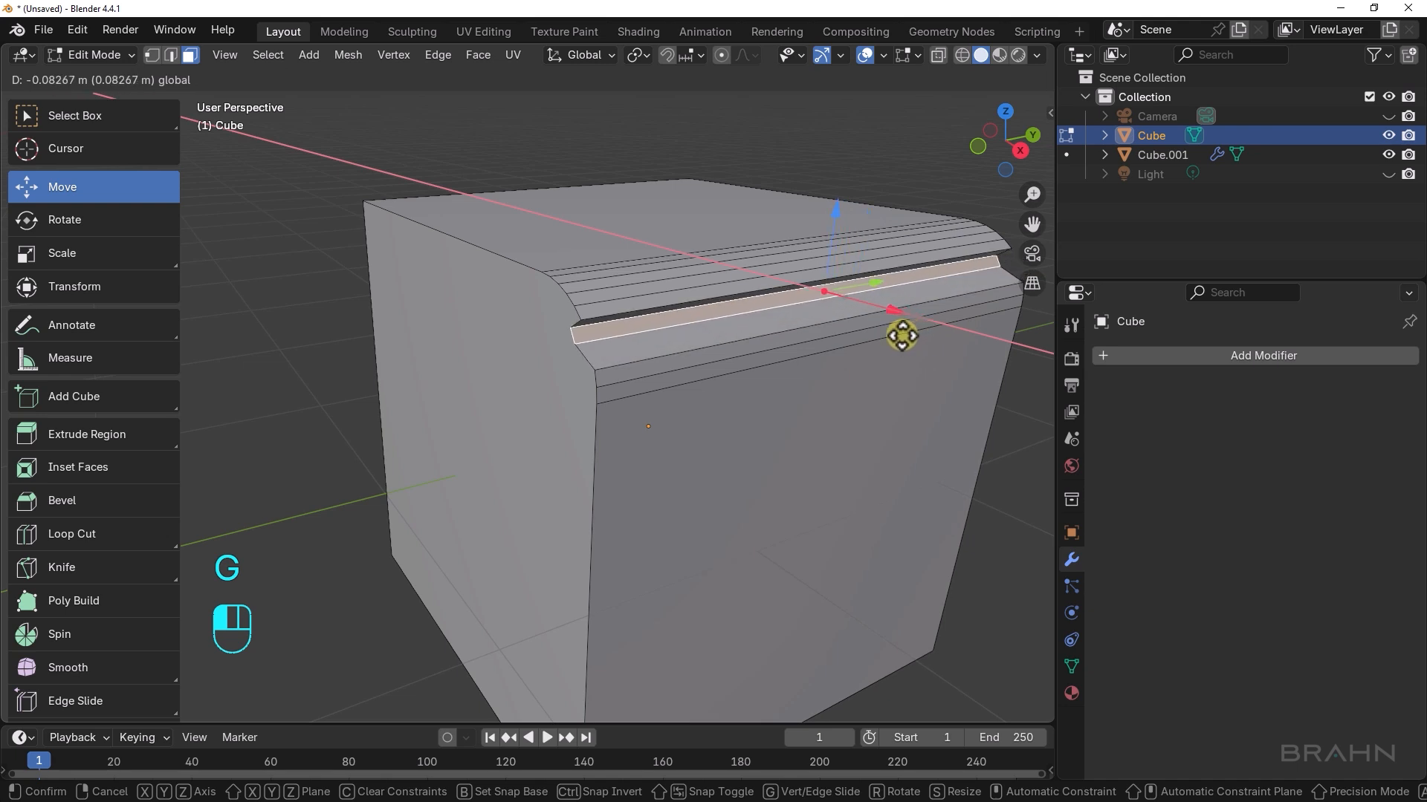
{"action": "left_click", "coordinate": [875, 361]}
{"action": "key", "text": "ctrl+z"}
{"action": "right_click_drag", "start_coordinate": [838, 439], "coordinate": [616, 453], "text": "alt"}
{"action": "middle_click_drag", "start_coordinate": [700, 476], "coordinate": [745, 459], "text": "alt"}
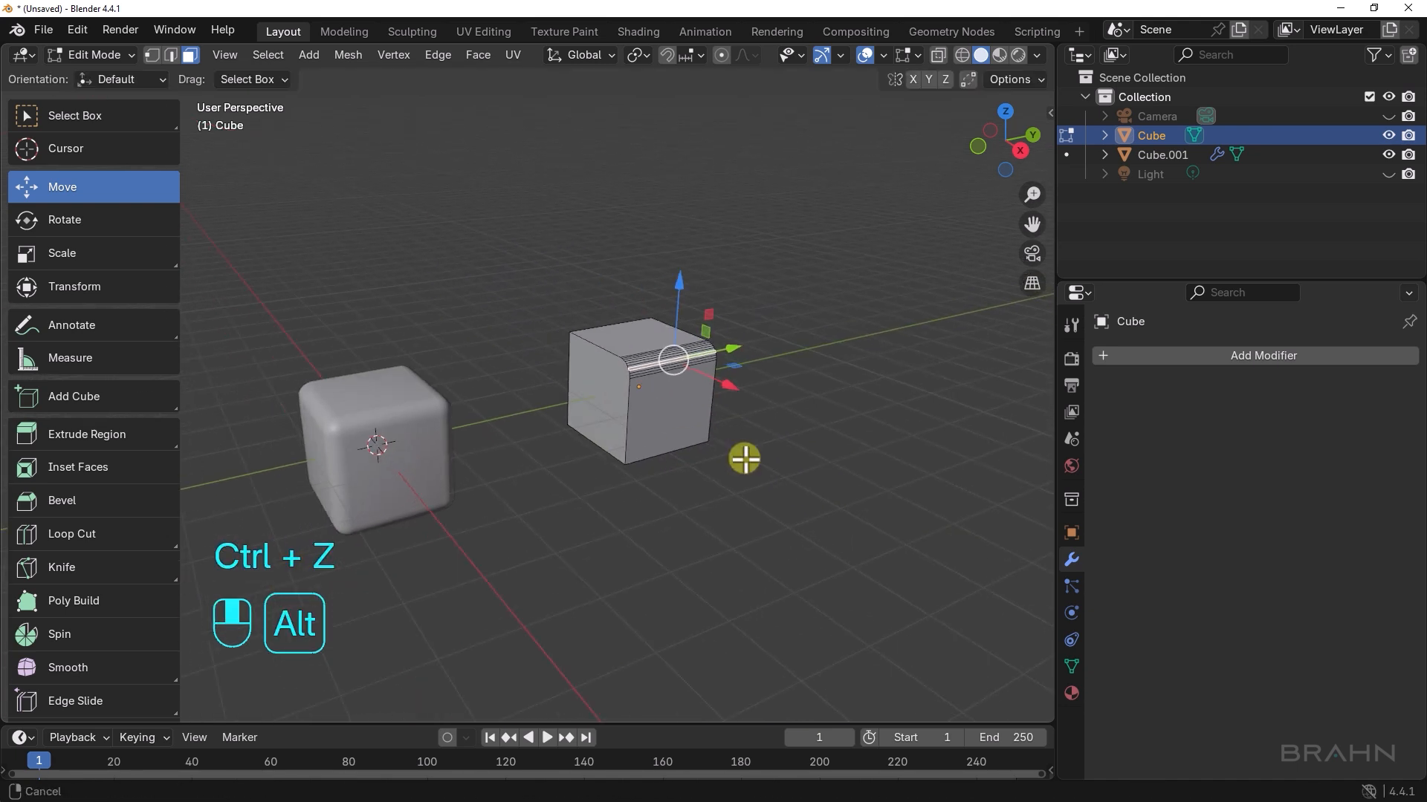
{"action": "middle_click_drag", "start_coordinate": [745, 459], "coordinate": [840, 446], "text": "alt"}
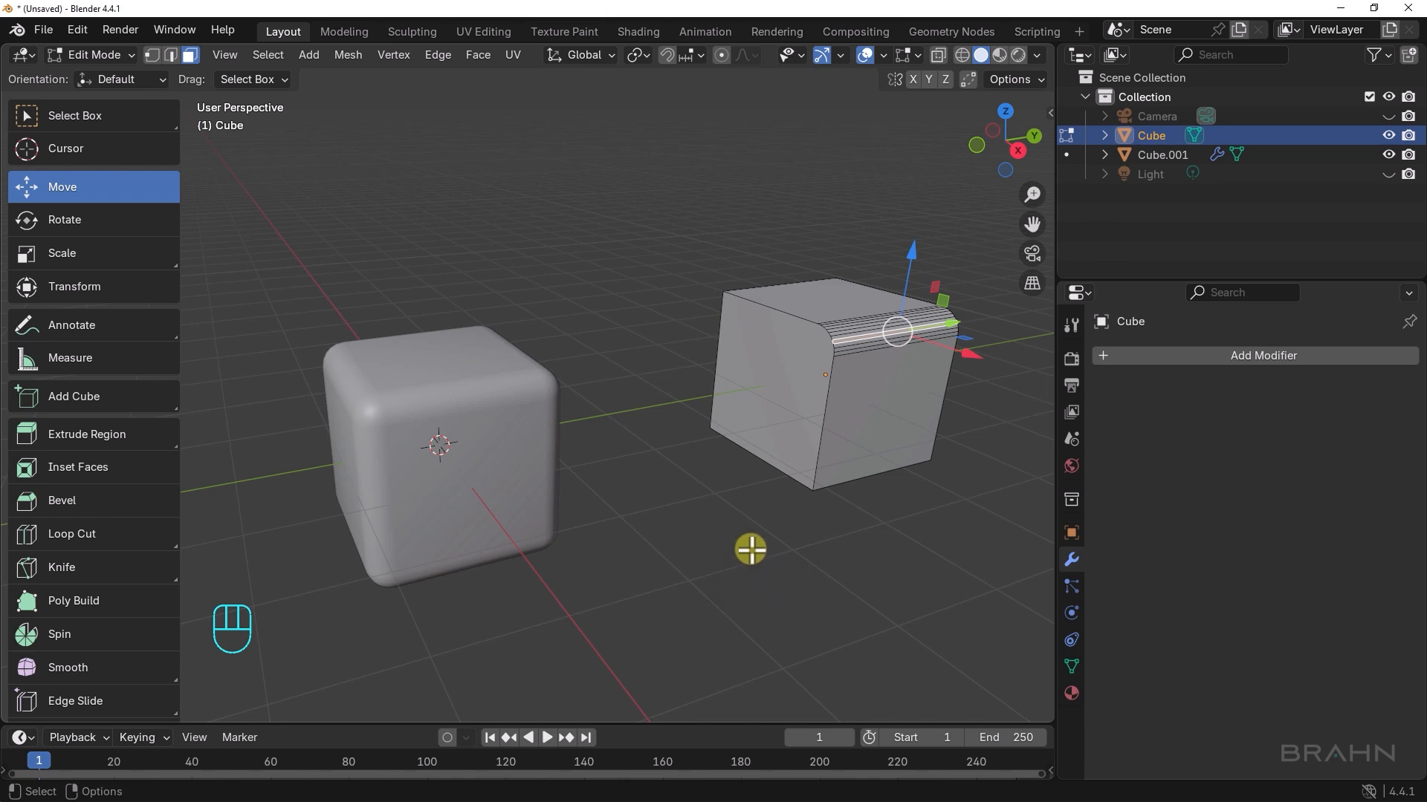
Leave Edit Mode on Cube, enter Edit Mode on Cube.001, and deselect all of its geometry
{"action": "key", "text": "Tab"}
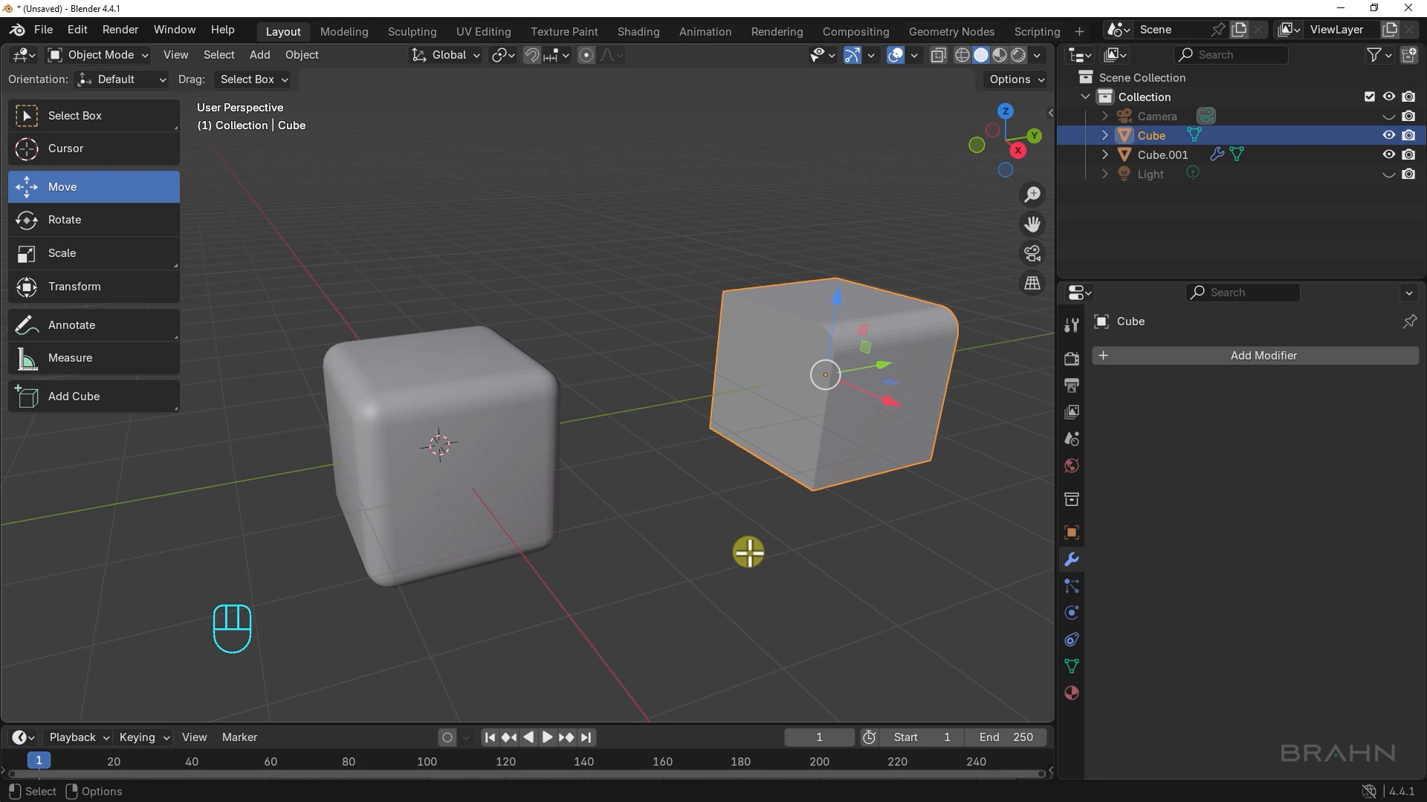
{"action": "left_click", "coordinate": [530, 423]}
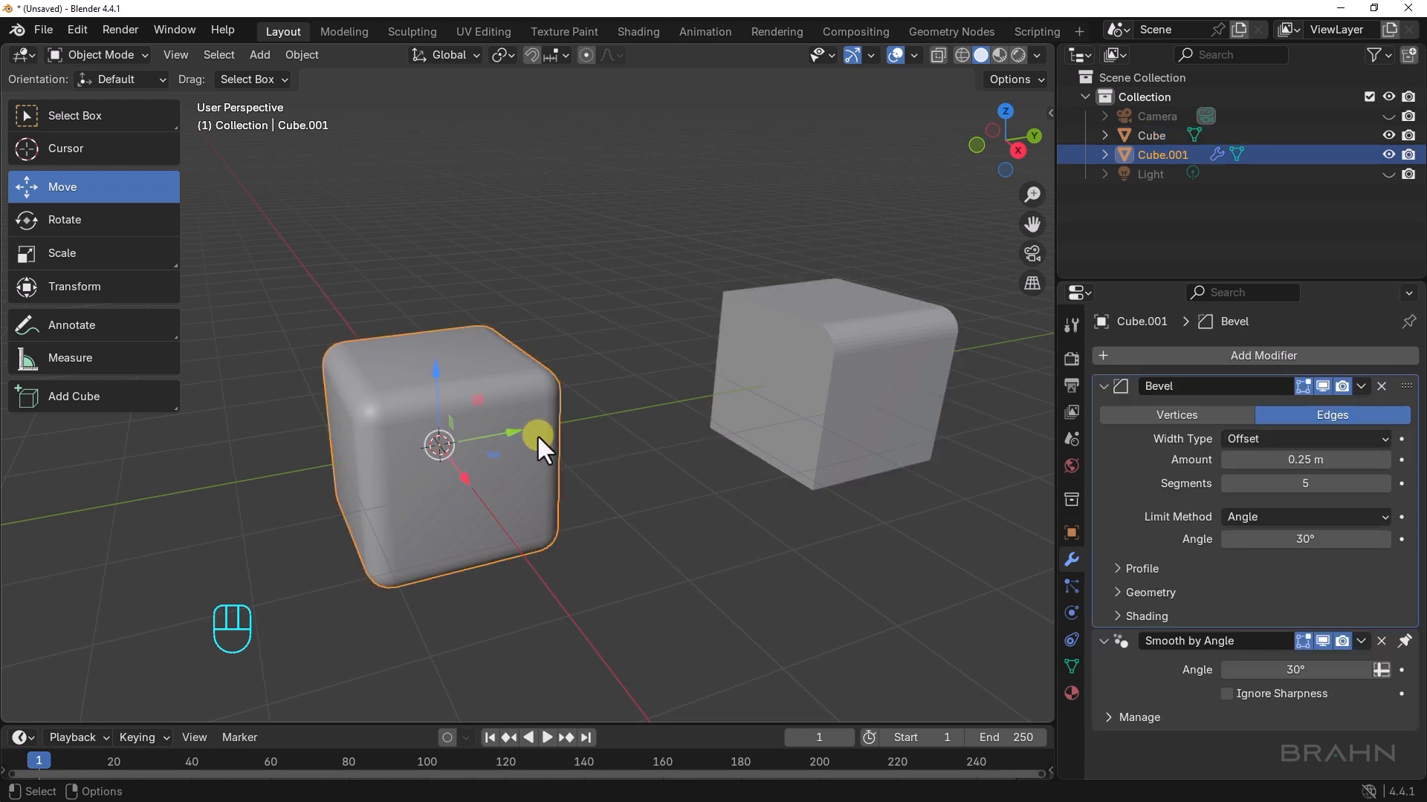
{"action": "middle_click_drag", "start_coordinate": [537, 434], "coordinate": [640, 477], "text": "alt"}
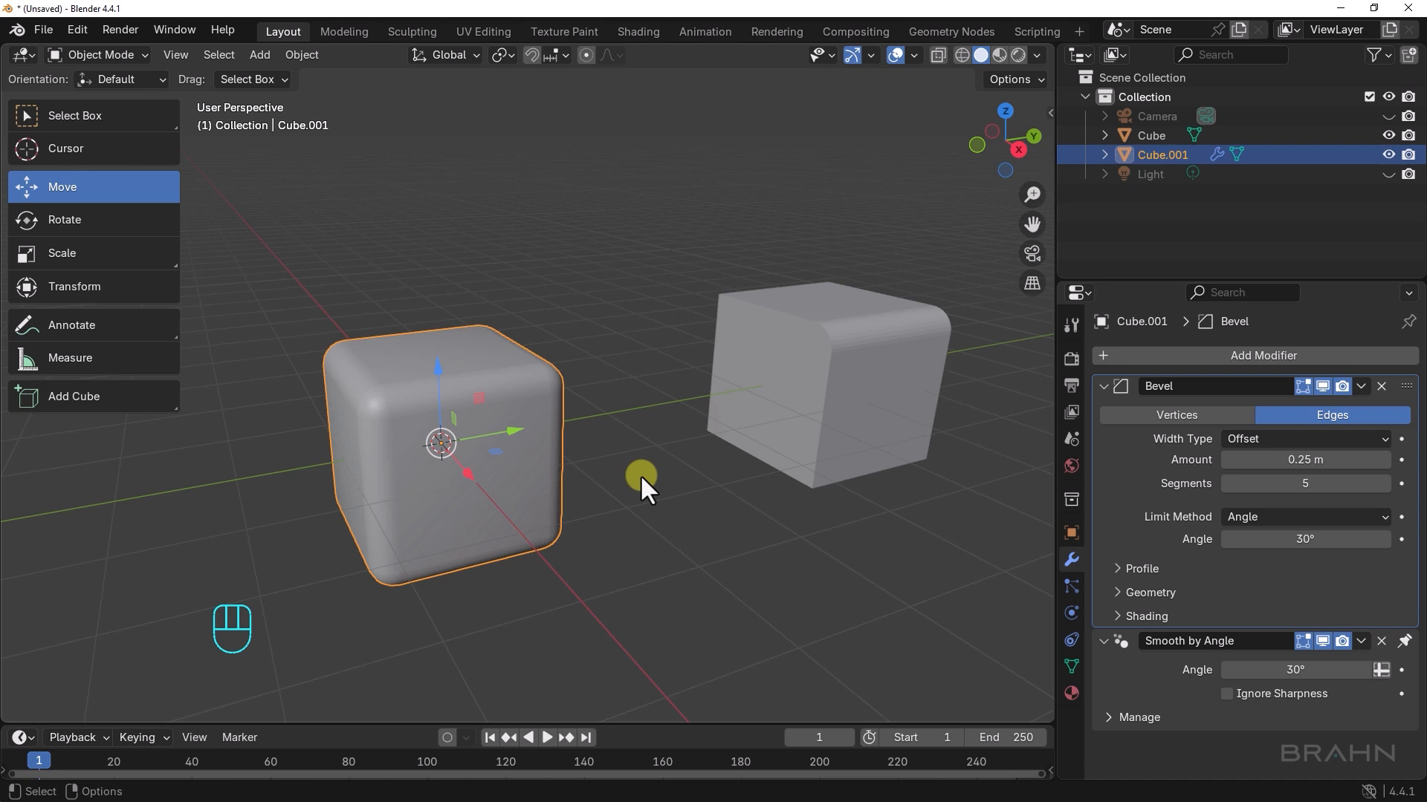
{"action": "key", "text": "Tab"}
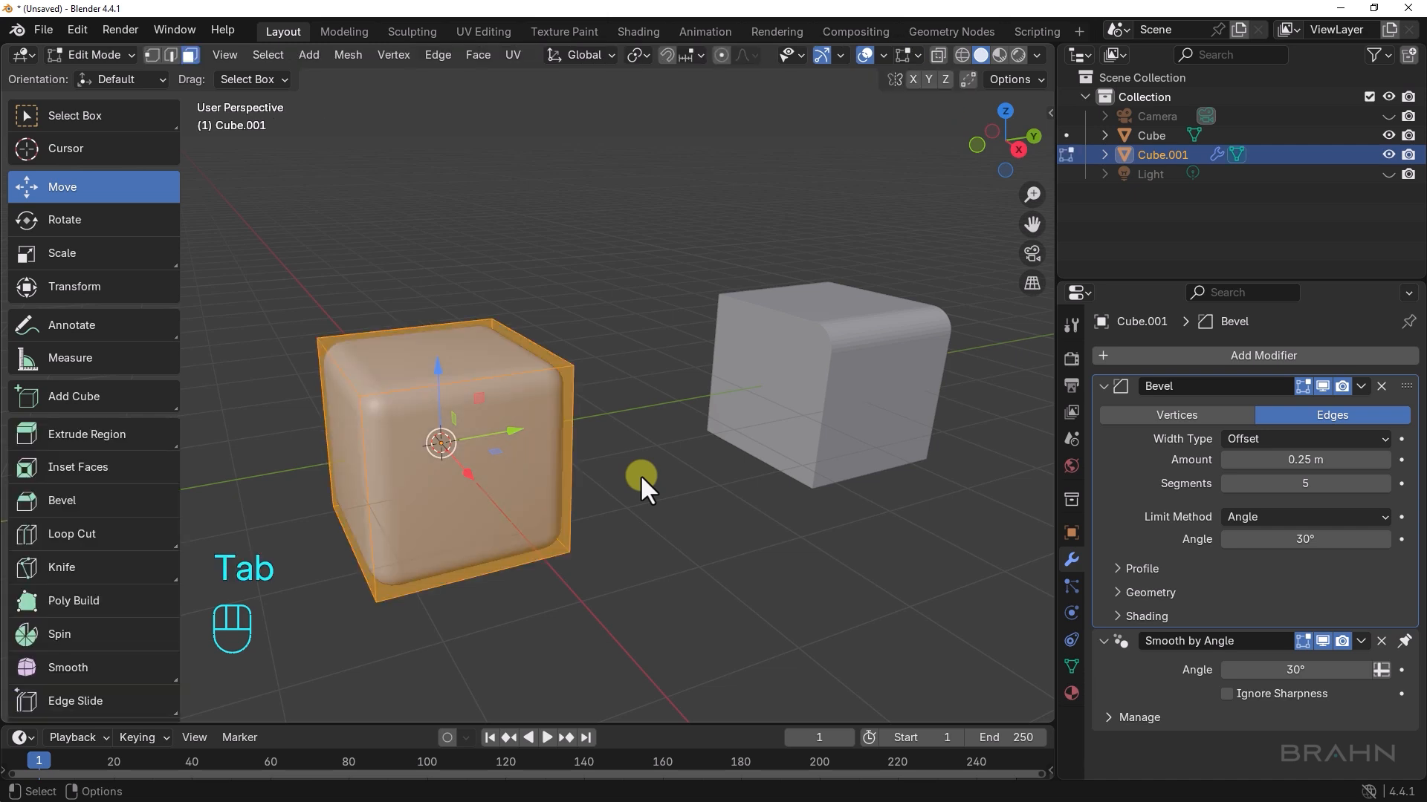
{"action": "middle_click_drag", "start_coordinate": [640, 477], "coordinate": [697, 436], "text": "alt"}
{"action": "right_click_drag", "start_coordinate": [627, 461], "coordinate": [509, 471], "text": "alt"}
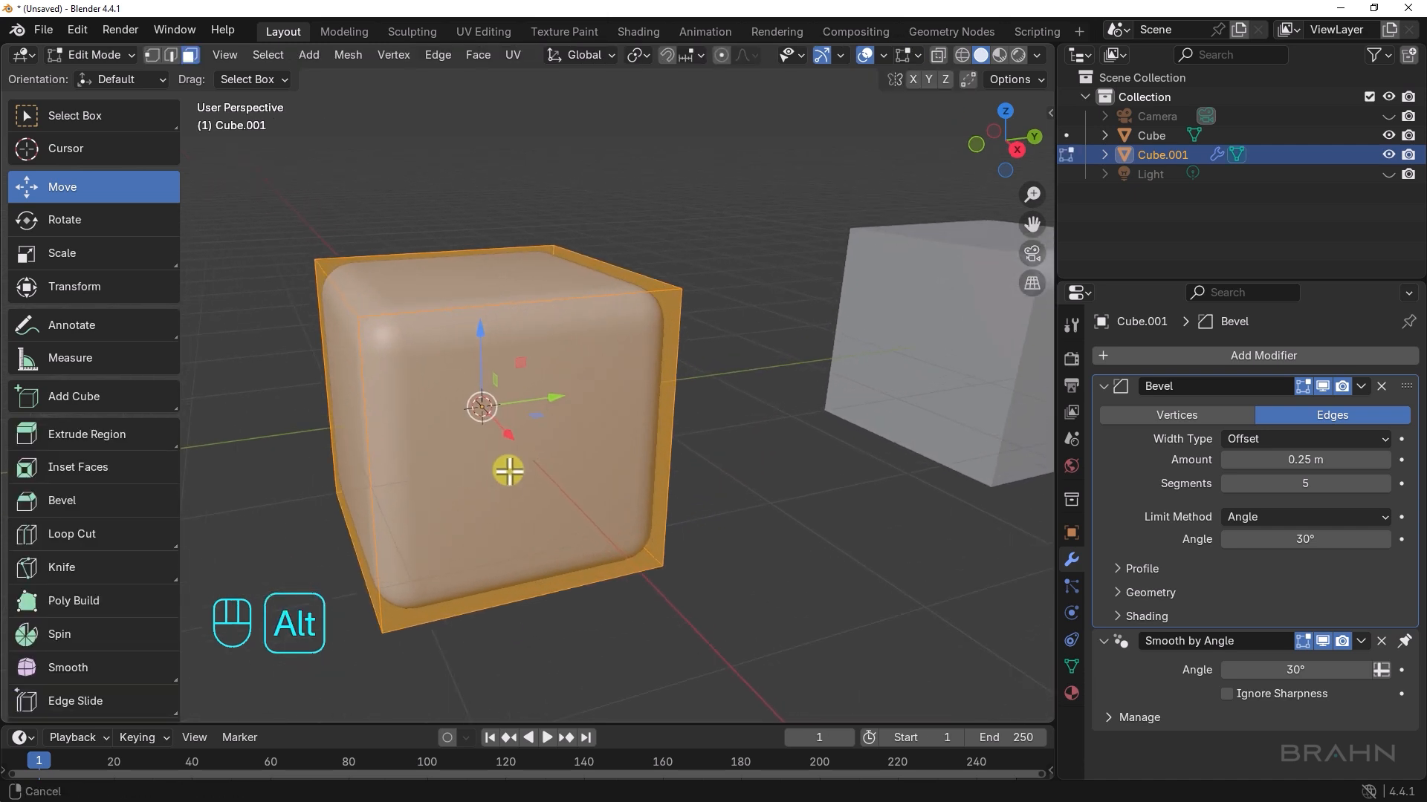
{"action": "middle_click_drag", "start_coordinate": [509, 470], "coordinate": [657, 521], "text": "alt"}
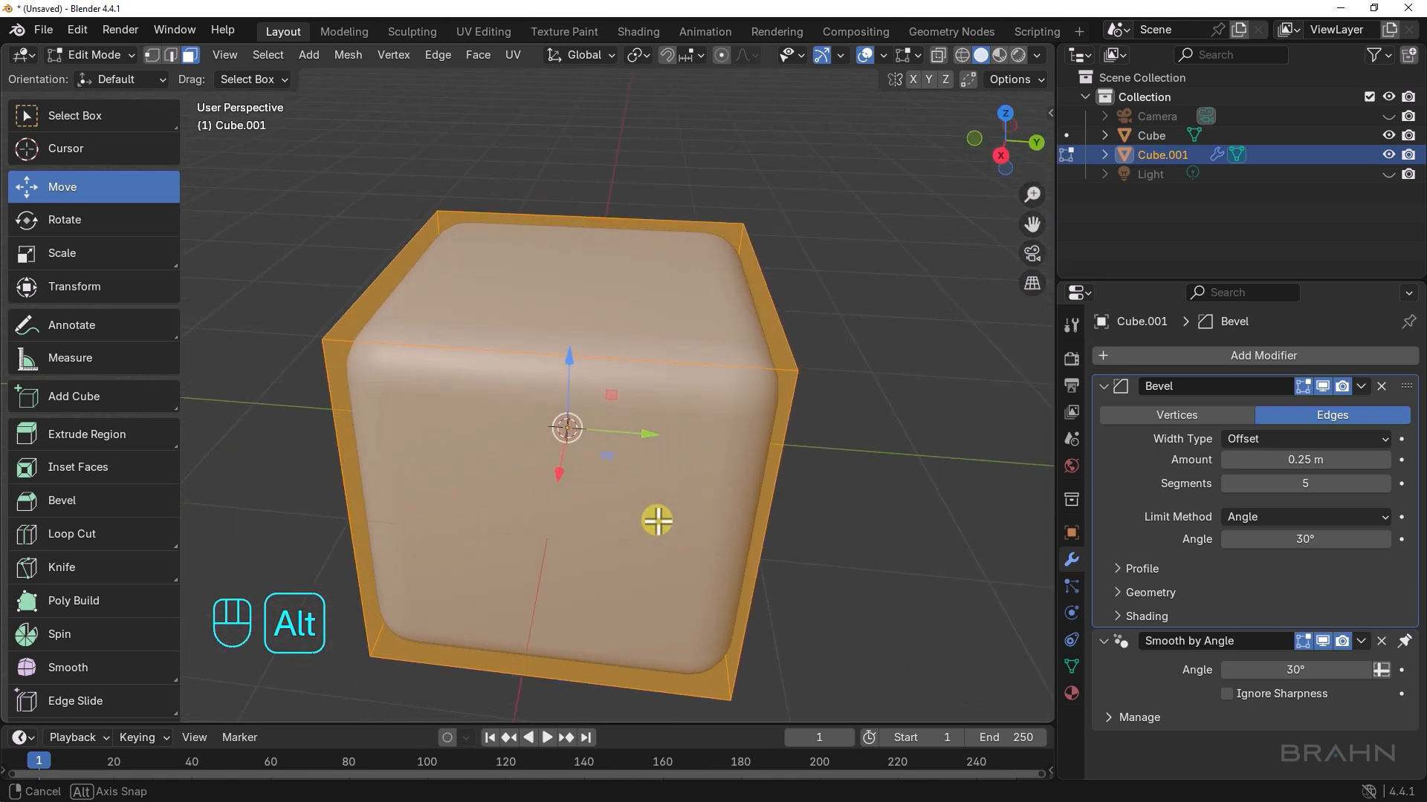
{"action": "mouse_move", "coordinate": [657, 521]}
{"action": "left_mouse_down", "text": "alt"}
{"action": "mouse_move", "coordinate": [634, 507]}
{"action": "mouse_move", "coordinate": [648, 523]}
{"action": "mouse_move", "coordinate": [691, 503]}
{"action": "mouse_move", "coordinate": [676, 471]}
{"action": "mouse_move", "coordinate": [639, 465]}
{"action": "mouse_move", "coordinate": [614, 512]}
{"action": "mouse_move", "coordinate": [627, 532]}
{"action": "mouse_move", "coordinate": [678, 541]}
{"action": "mouse_move", "coordinate": [640, 538]}
{"action": "left_mouse_up", "text": "alt"}
{"action": "left_click", "coordinate": [856, 561]}
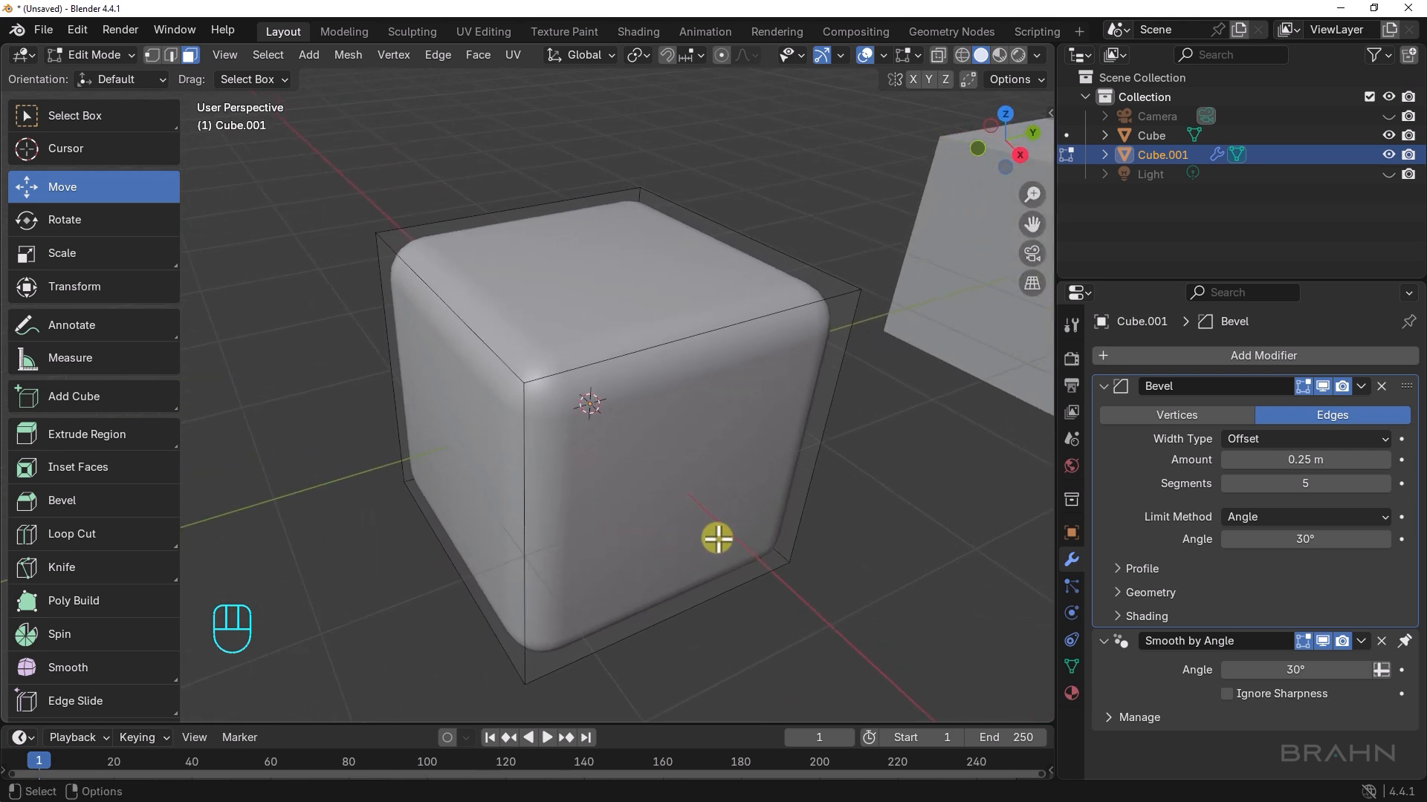
Raise the top face of Cube.001 along Z into a tall box, ending with a move of about 0.27 m, and return to Object Mode
{"action": "key", "text": "3"}
{"action": "left_click", "coordinate": [624, 327]}
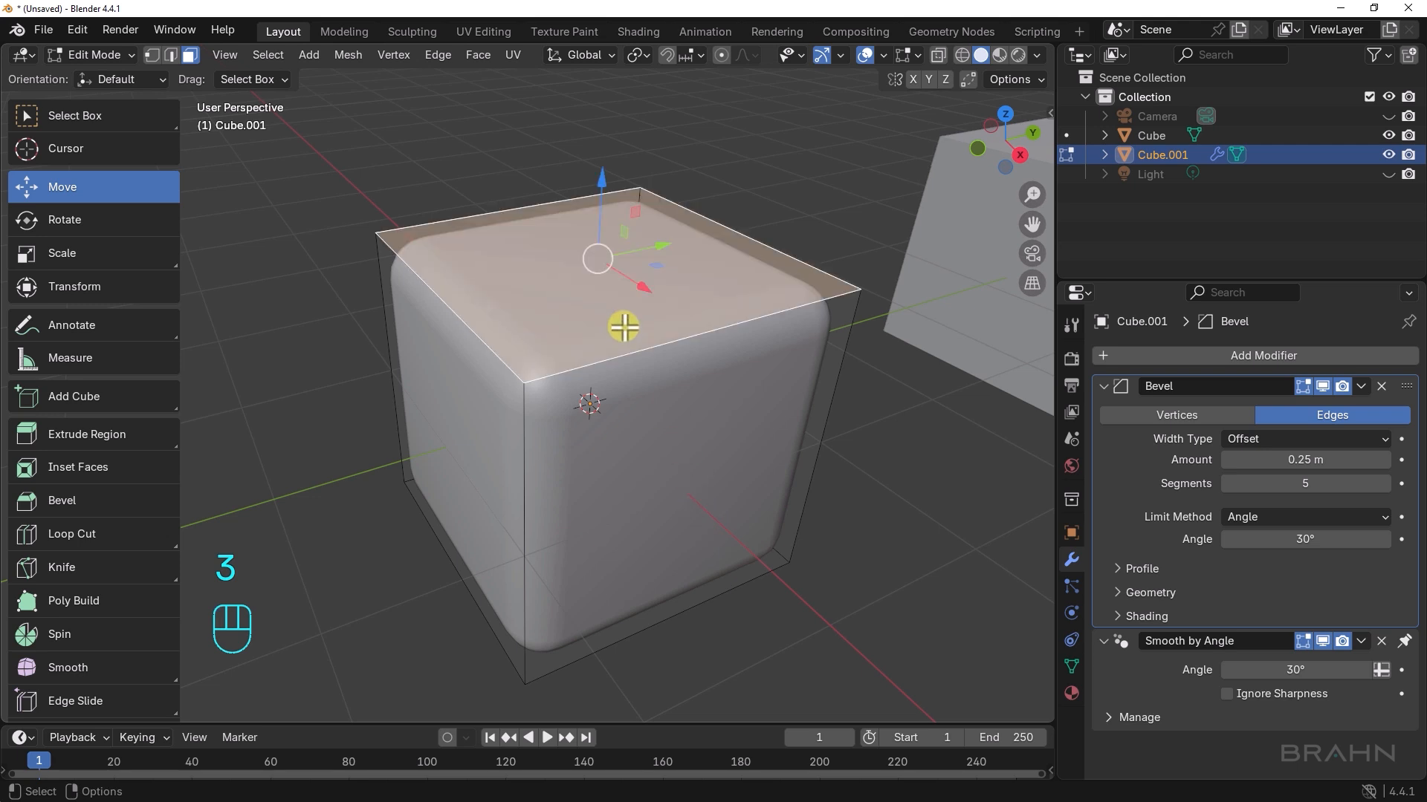
{"action": "left_click_drag", "start_coordinate": [669, 369], "coordinate": [718, 418], "text": "alt"}
{"action": "left_click_drag", "start_coordinate": [610, 254], "coordinate": [642, 58]}
{"action": "scroll", "coordinate": [796, 394], "scroll_direction": "down", "scroll_amount": 3}
{"action": "left_click_drag", "start_coordinate": [637, 407], "coordinate": [604, 386], "text": "alt"}
{"action": "right_click_drag", "start_coordinate": [507, 347], "coordinate": [550, 347], "text": "alt"}
{"action": "left_click_drag", "start_coordinate": [551, 347], "coordinate": [615, 336], "text": "alt"}
{"action": "mouse_move", "coordinate": [616, 102]}
{"action": "left_mouse_down"}
{"action": "mouse_move", "coordinate": [637, 393]}
{"action": "mouse_move", "coordinate": [636, 94]}
{"action": "left_mouse_up"}
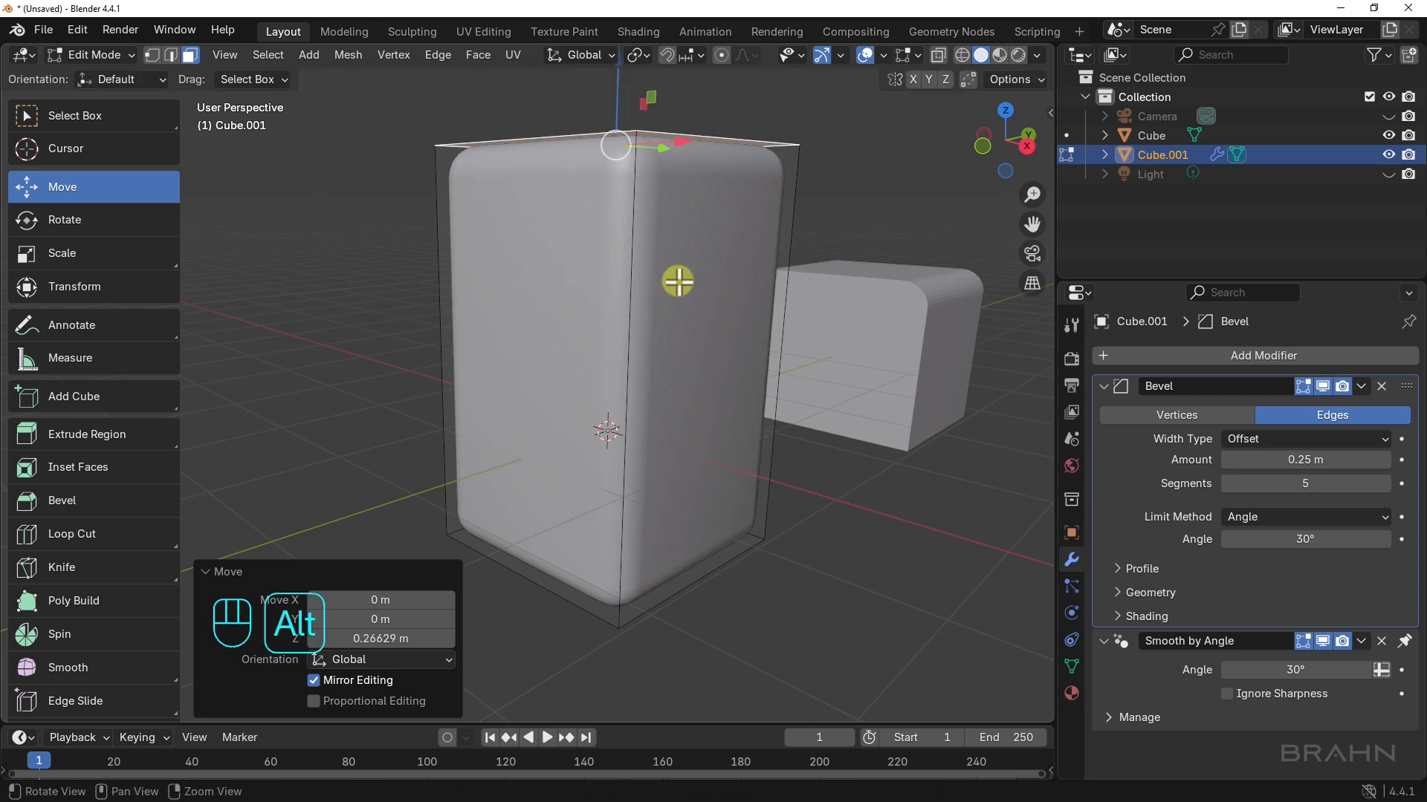
{"action": "left_click_drag", "start_coordinate": [678, 280], "coordinate": [546, 361], "text": "alt"}
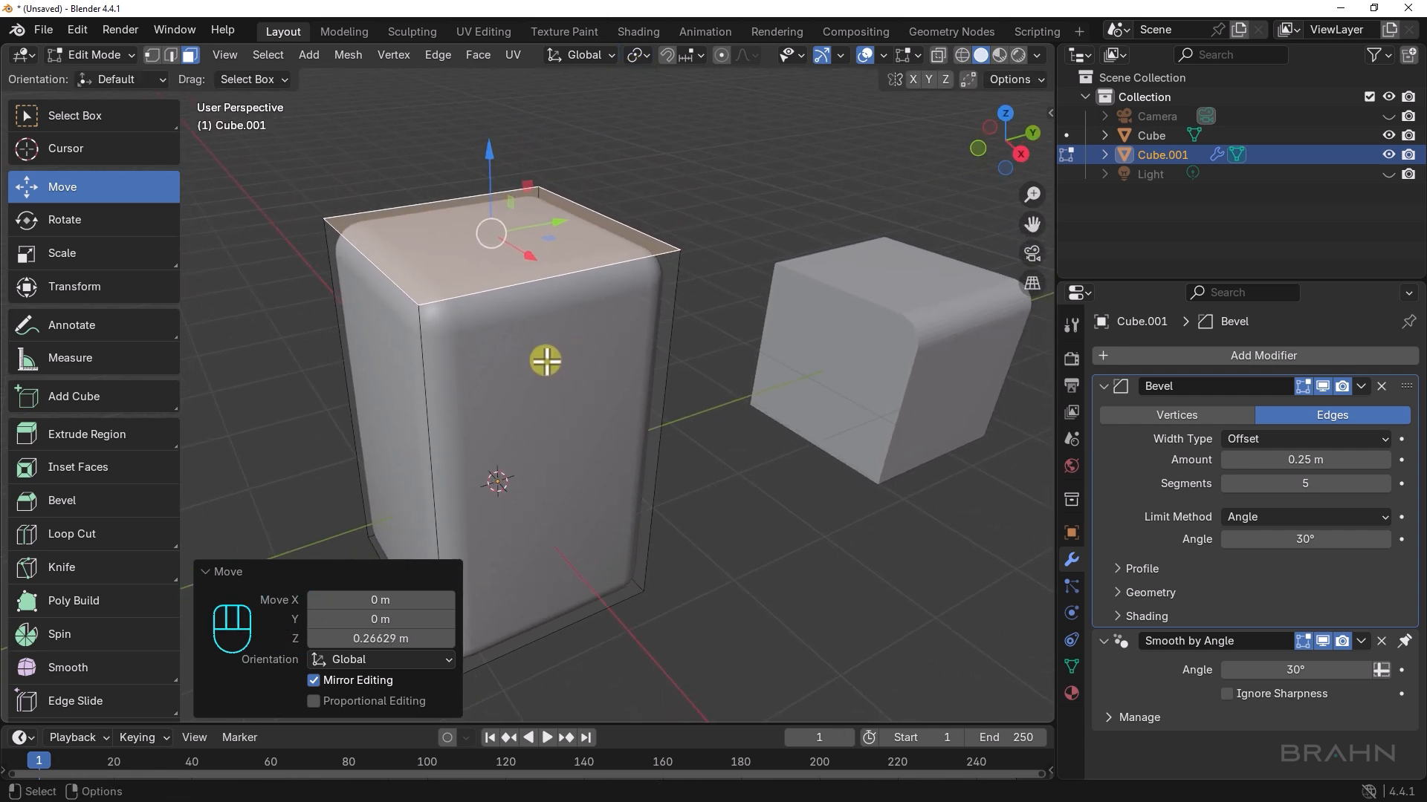
{"action": "key", "text": "Tab"}
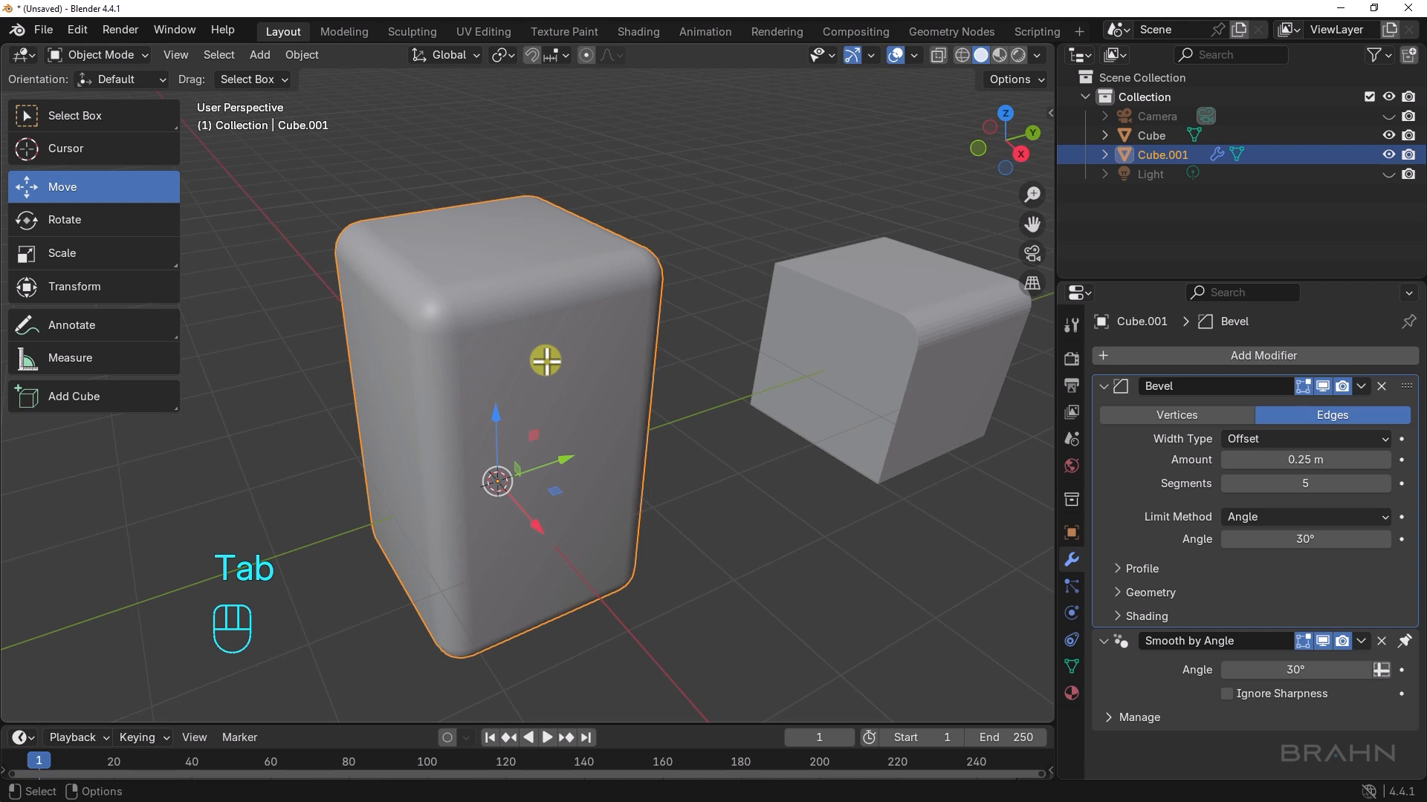
{"action": "mouse_move", "coordinate": [615, 375]}
{"action": "left_mouse_down", "text": "alt"}
{"action": "mouse_move", "coordinate": [629, 388]}
{"action": "mouse_move", "coordinate": [581, 395]}
{"action": "mouse_move", "coordinate": [611, 393]}
{"action": "left_mouse_up", "text": "alt"}
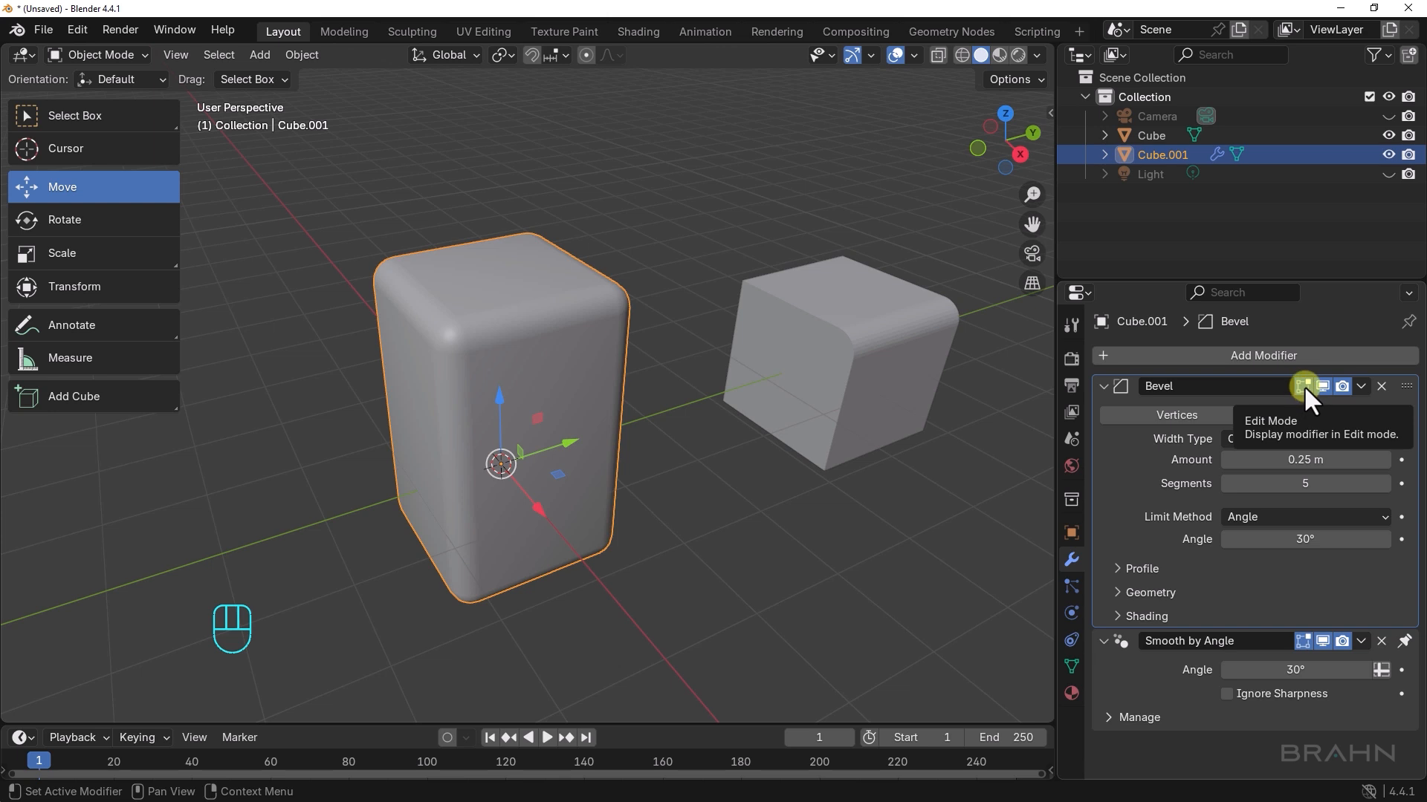
Enter Edit Mode on Cube.001 and toggle the Bevel modifier's Edit Mode display off and back on
{"action": "key", "text": "Tab"}
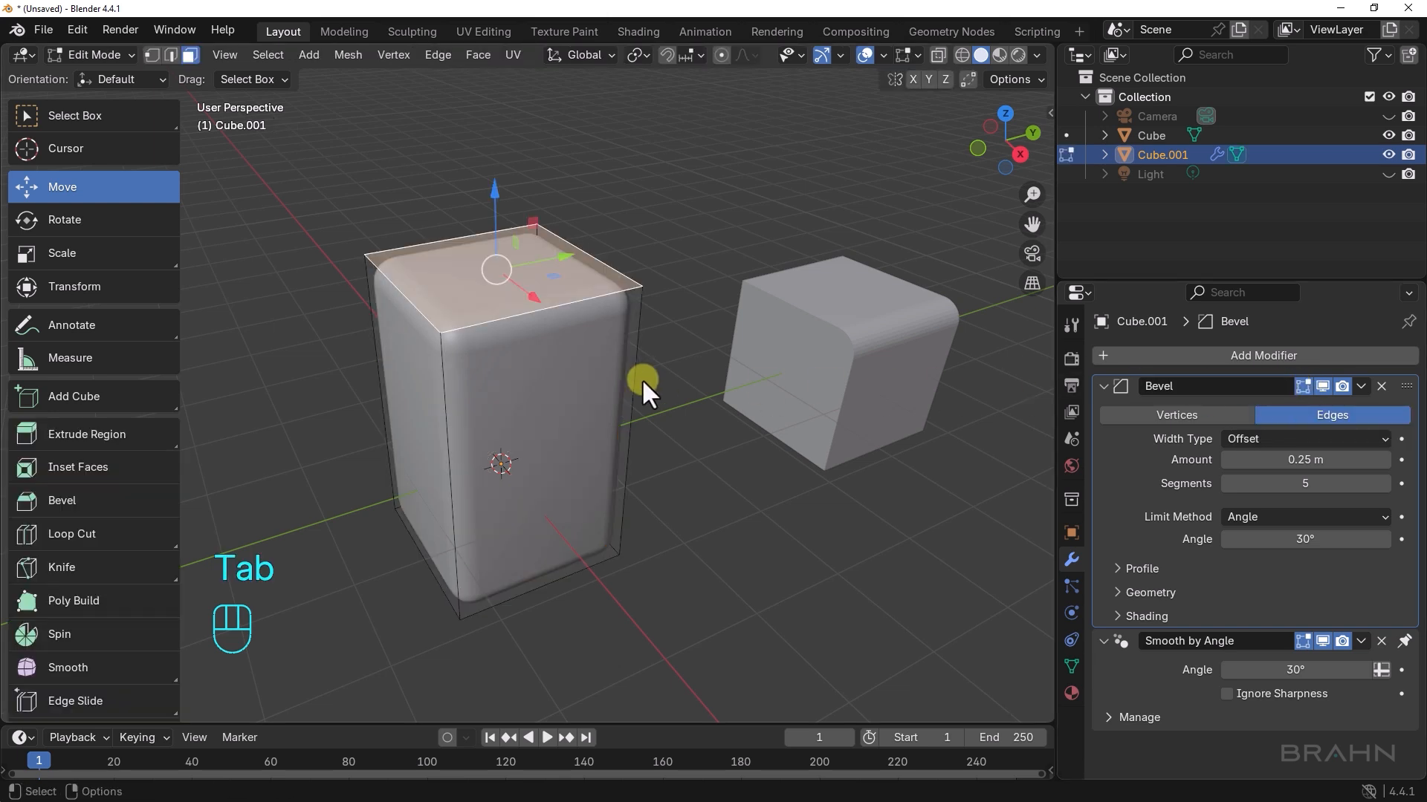
{"action": "left_click", "coordinate": [1301, 384]}
{"action": "left_click", "coordinate": [1300, 385]}
{"action": "left_click", "coordinate": [1301, 385]}
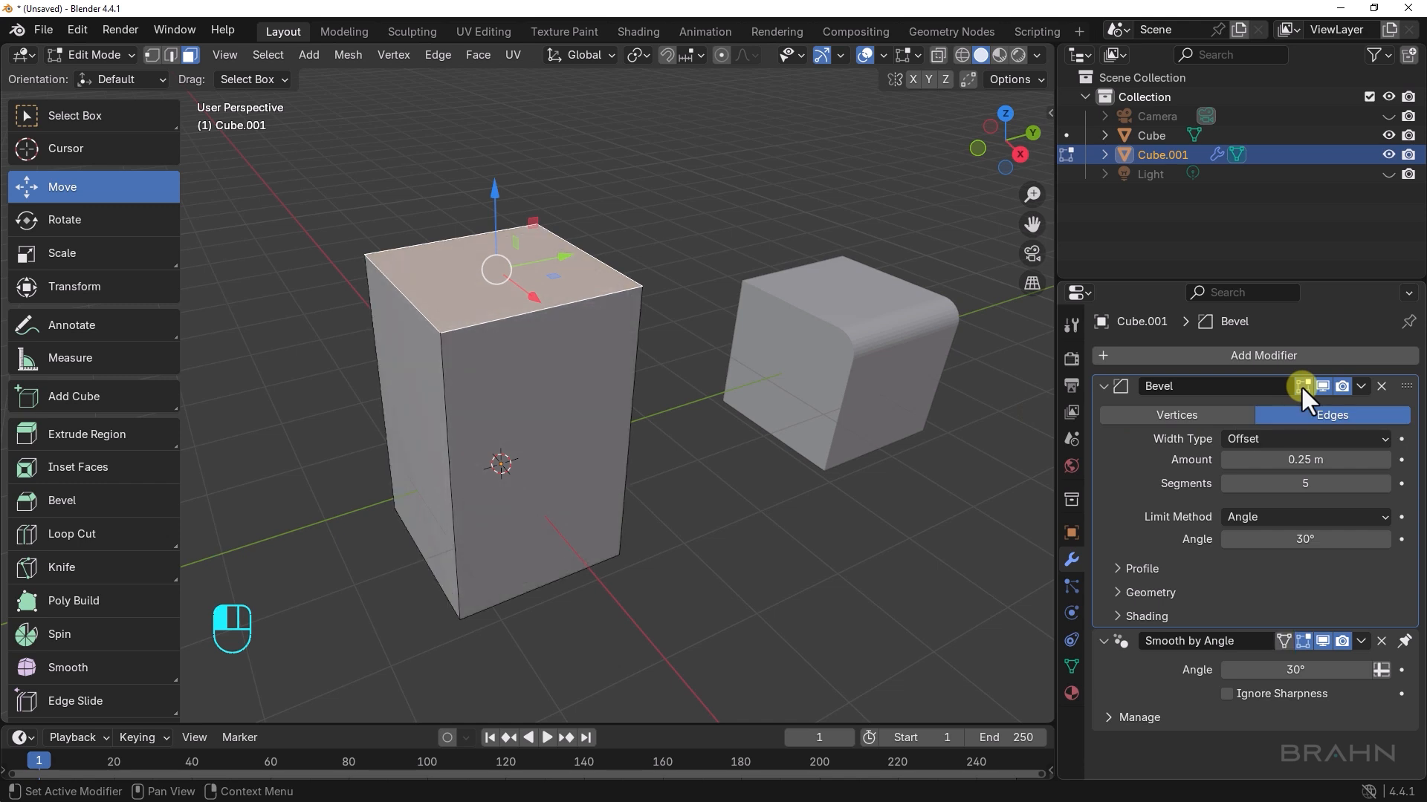
{"action": "left_click", "coordinate": [1300, 385]}
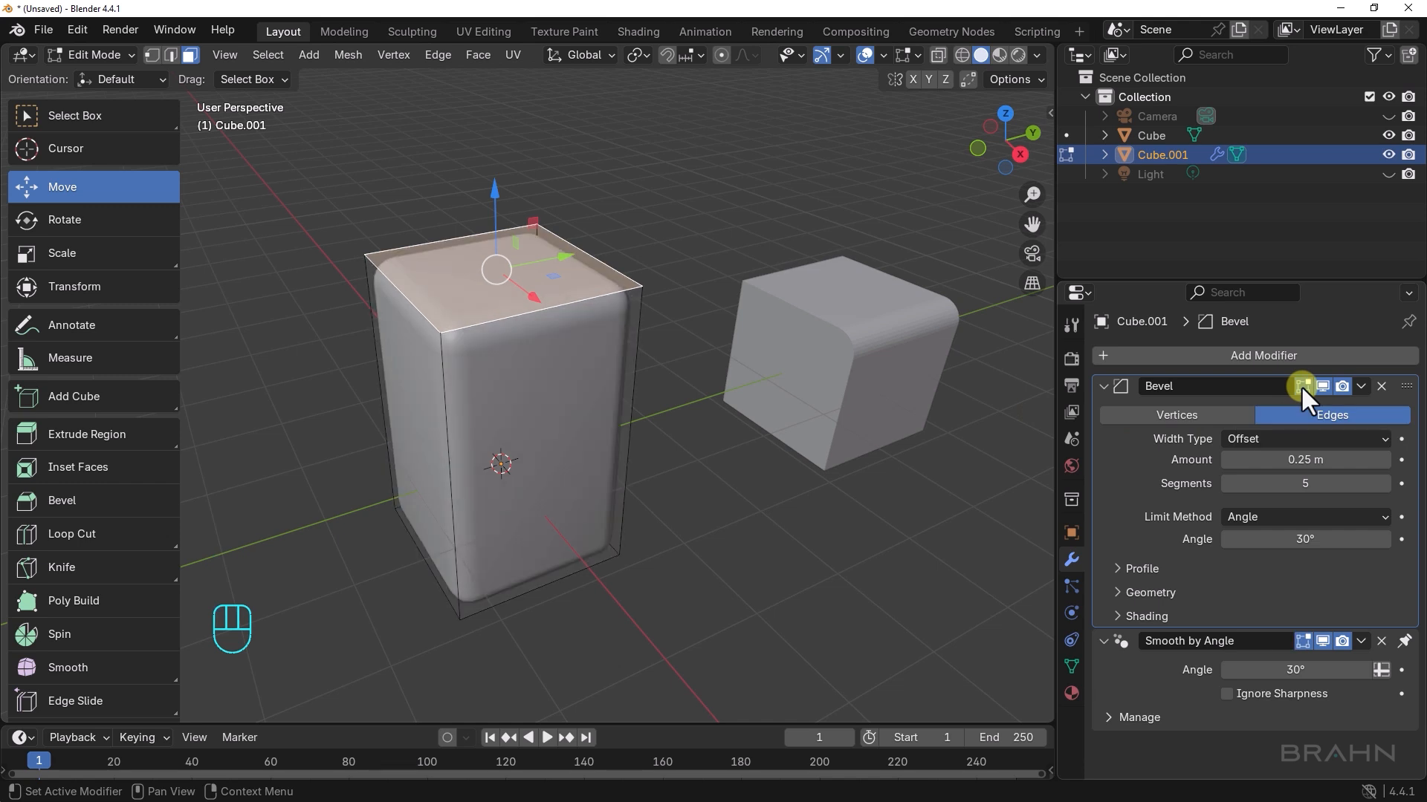
Return to Object Mode and toggle the Bevel modifier's viewport display off and back on
{"action": "key", "text": "Tab"}
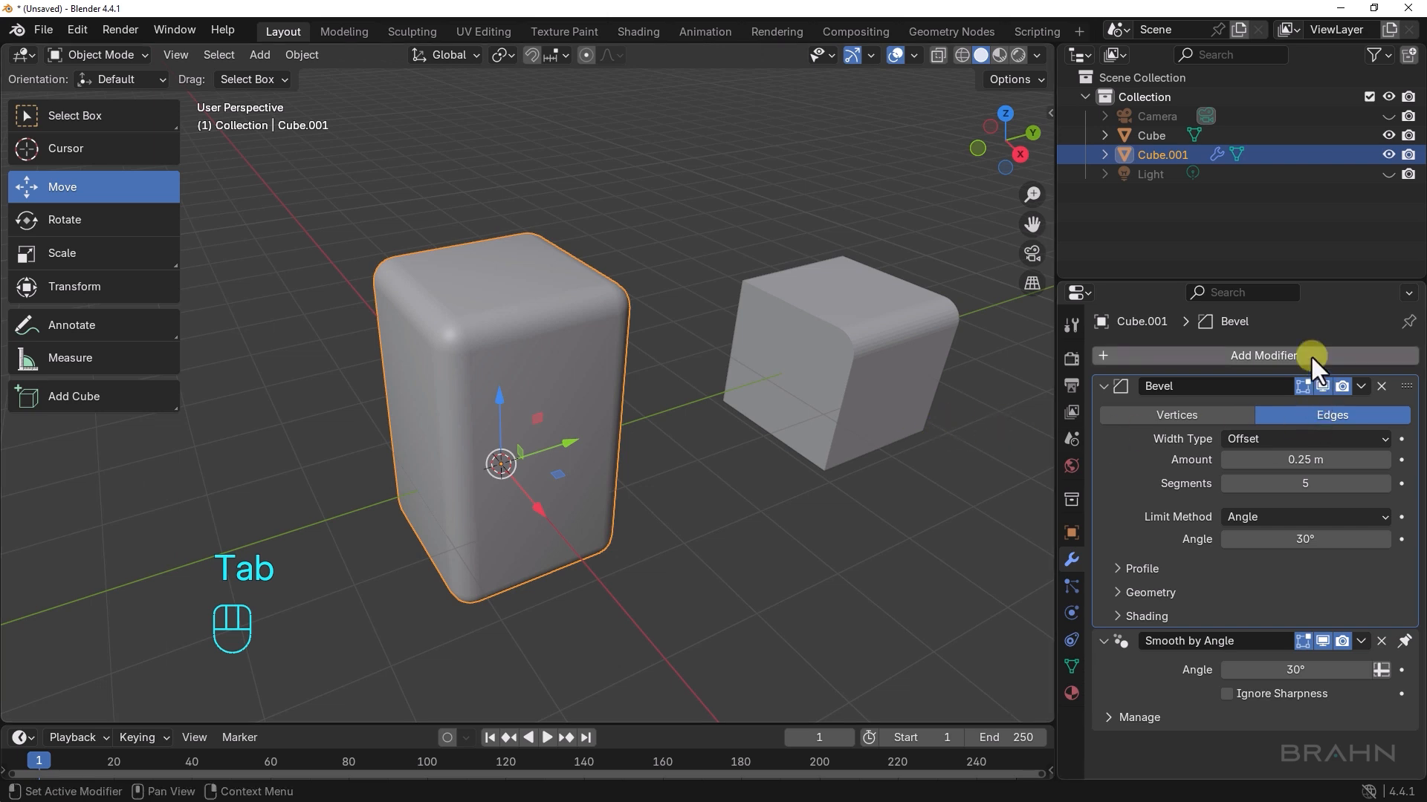
{"action": "left_click", "coordinate": [1322, 386]}
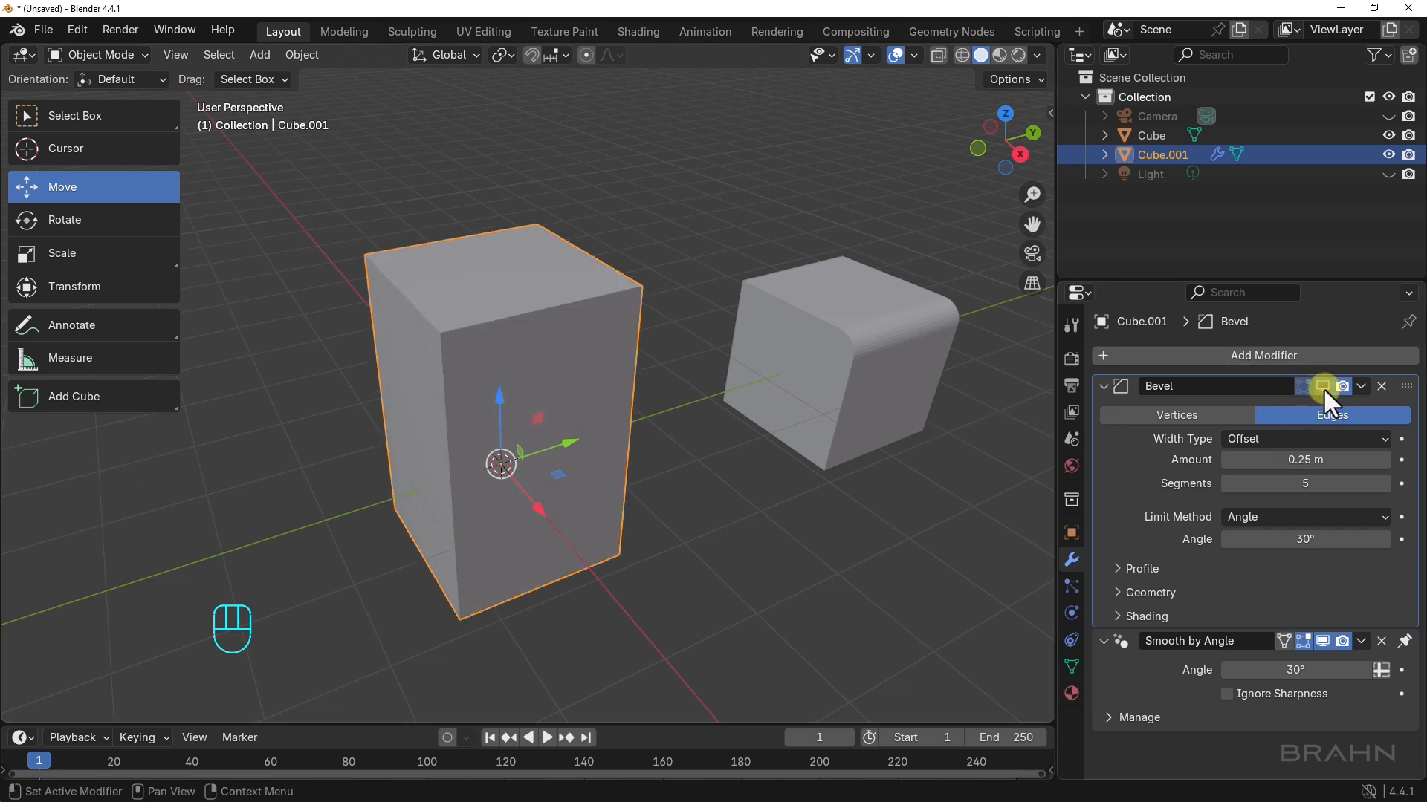
{"action": "left_click", "coordinate": [1322, 387]}
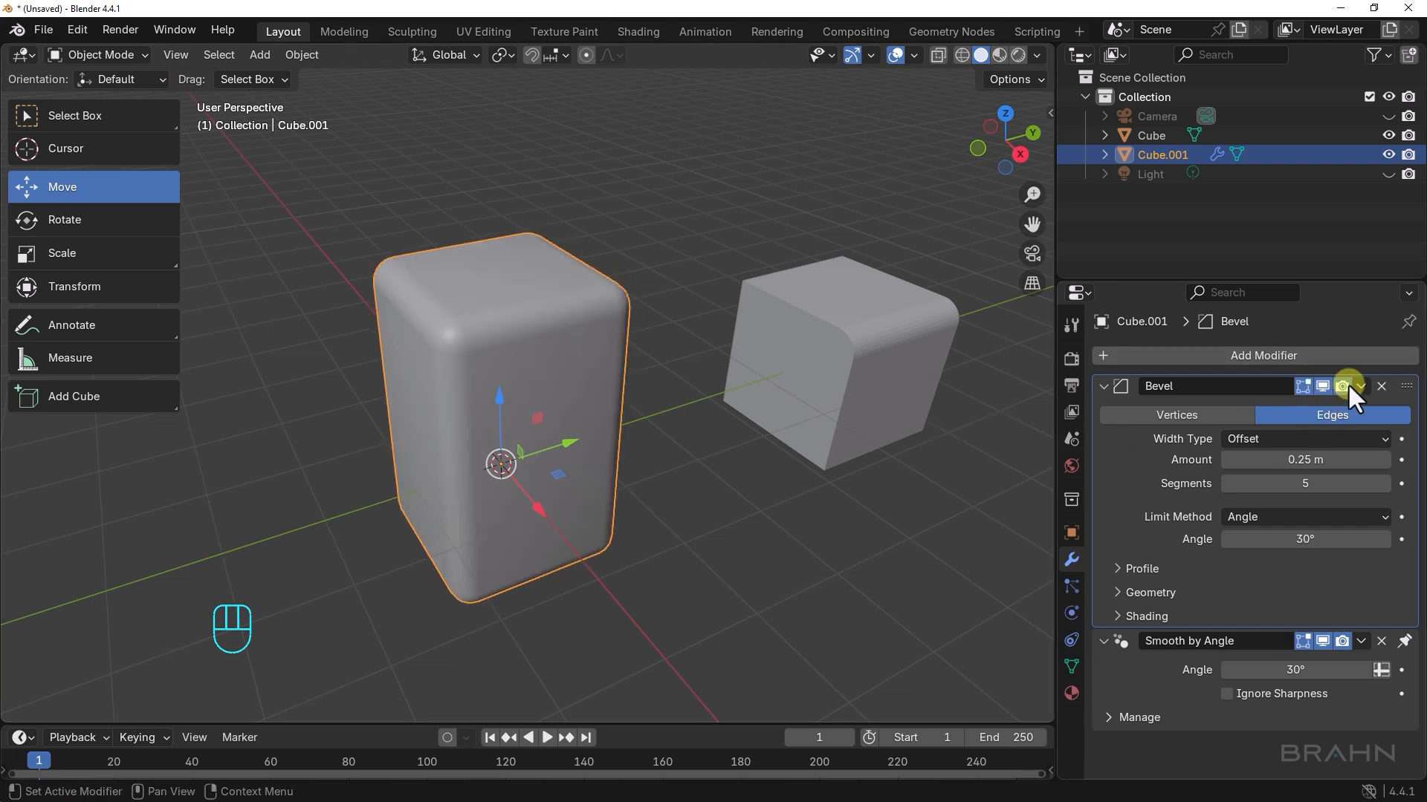
Apply the Bevel modifier on Cube.001 to make its rounded edges real geometry
{"action": "left_click", "coordinate": [1342, 386]}
{"action": "left_click", "coordinate": [1361, 385]}
{"action": "left_click", "coordinate": [1360, 387]}
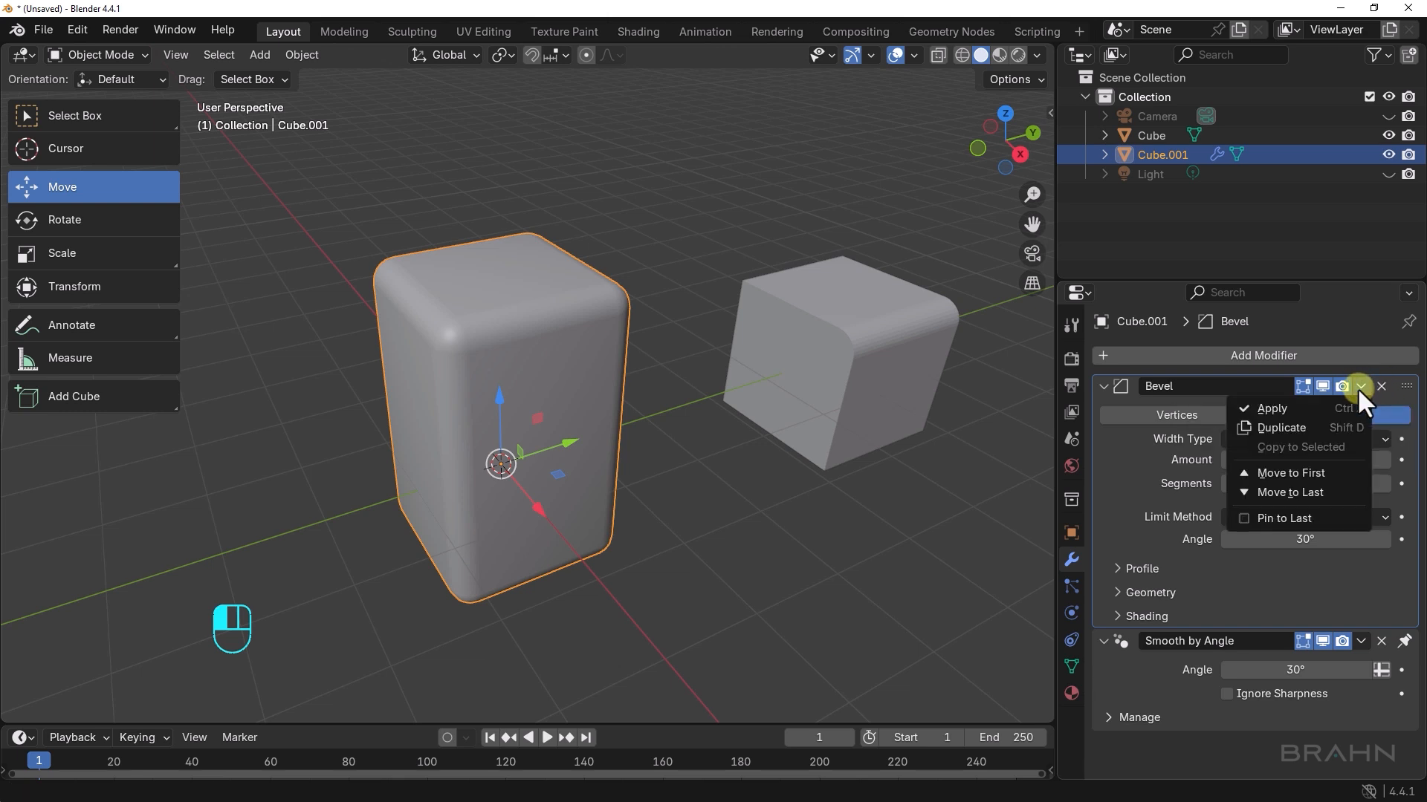
{"action": "left_click", "coordinate": [1254, 407]}
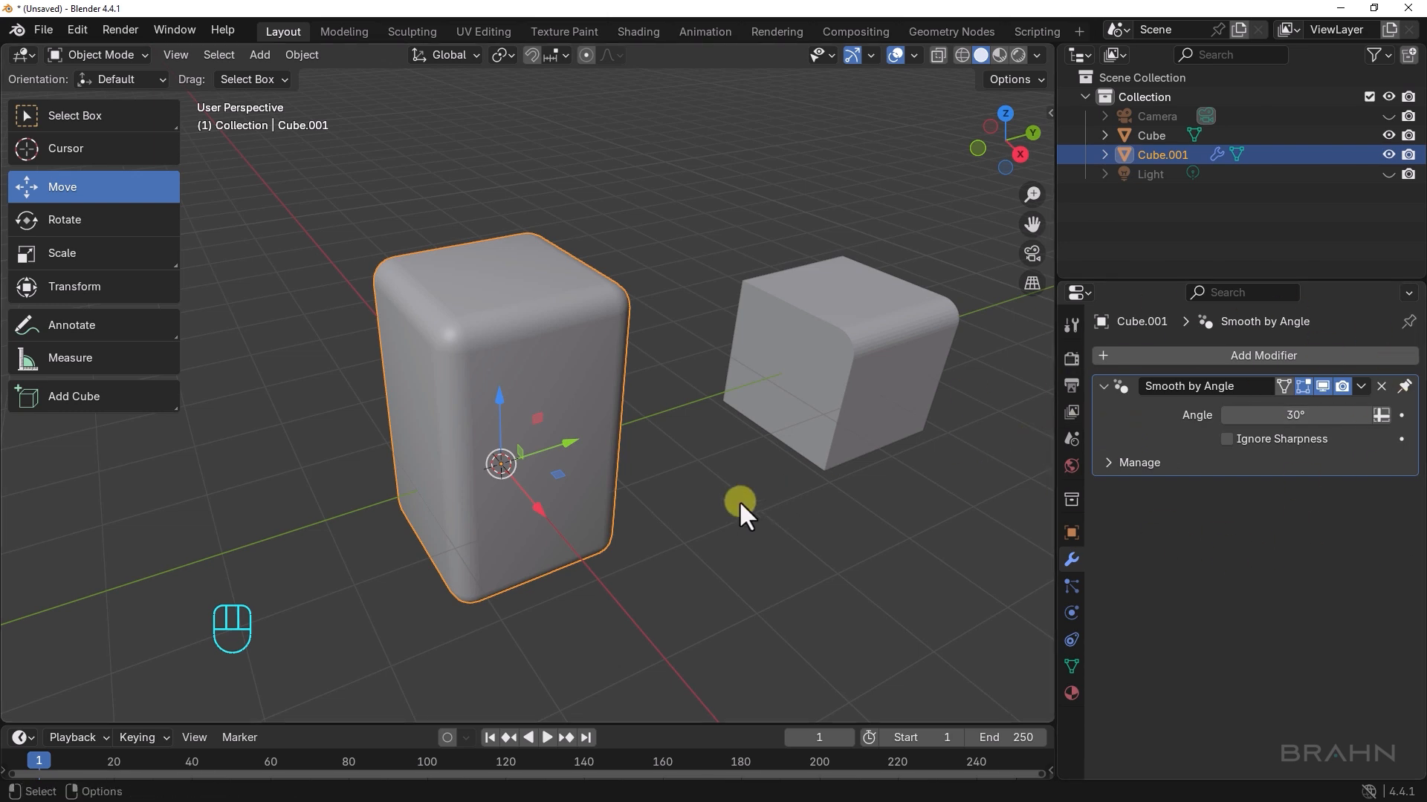
Enter Edit Mode on Cube.001 and select one long narrow face of the bevel along the top front edge
{"action": "key", "text": "Tab"}
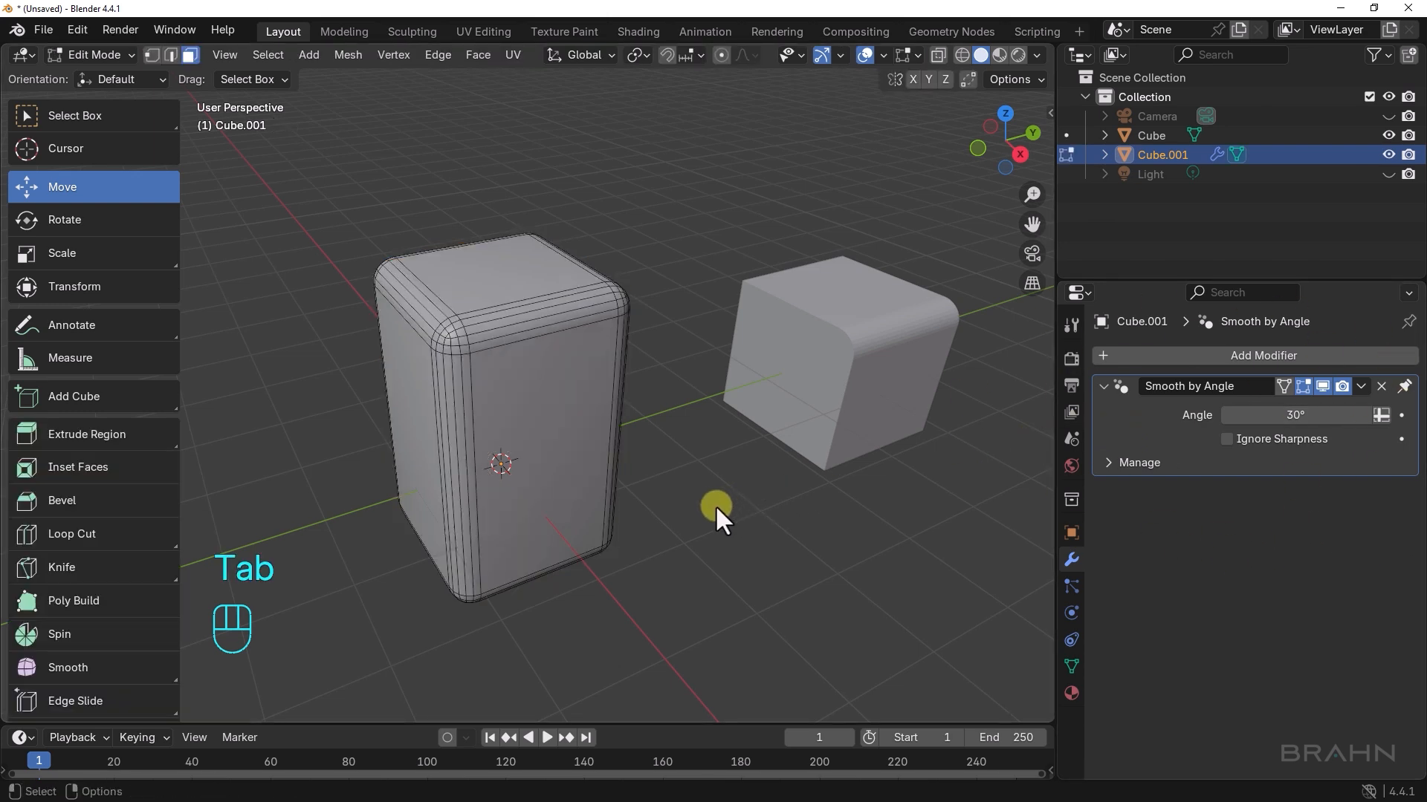
{"action": "left_click_drag", "start_coordinate": [715, 505], "coordinate": [513, 403], "text": "alt"}
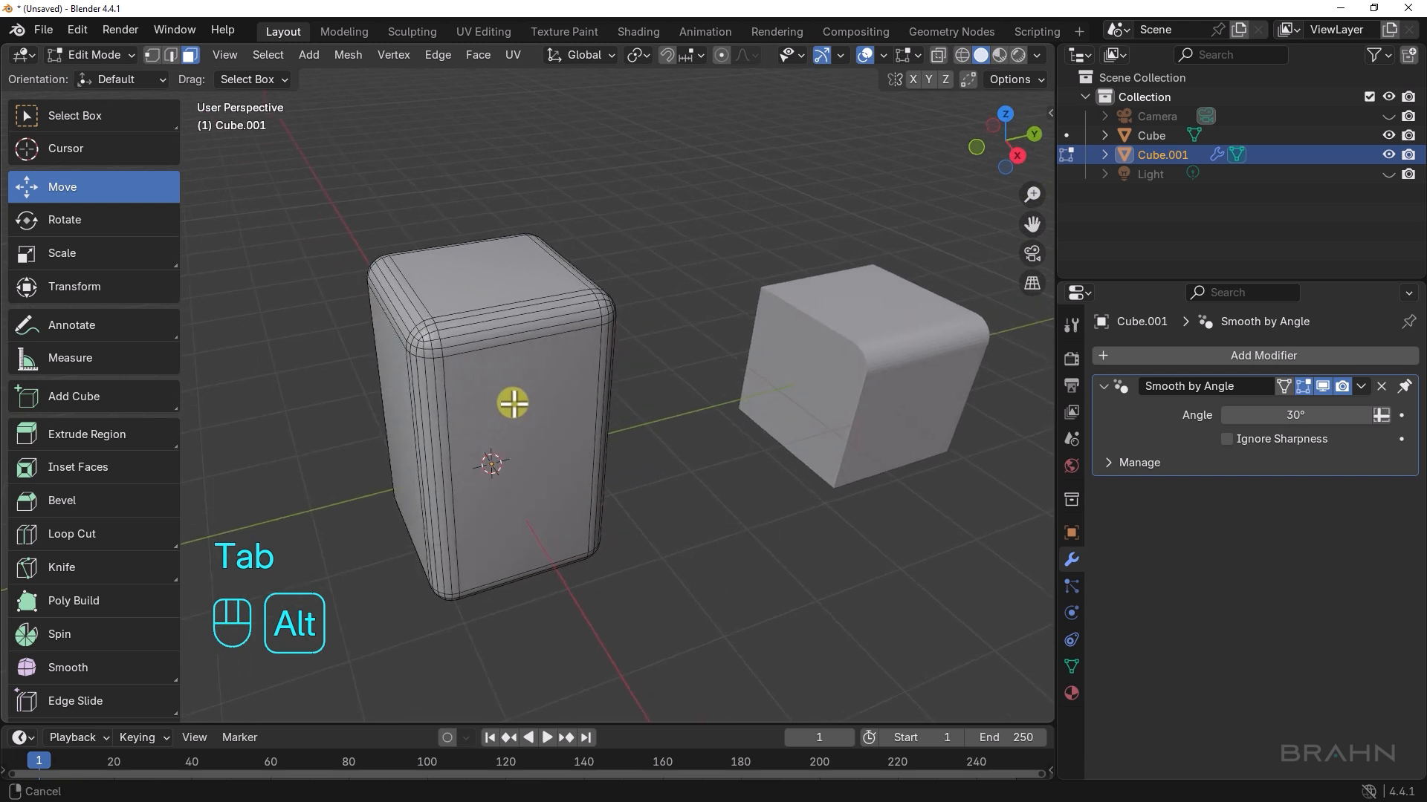
{"action": "right_click_drag", "start_coordinate": [513, 403], "coordinate": [595, 408], "text": "alt"}
{"action": "middle_click_drag", "start_coordinate": [595, 408], "coordinate": [695, 443], "text": "alt"}
{"action": "mouse_move", "coordinate": [695, 443]}
{"action": "left_mouse_down", "text": "alt"}
{"action": "mouse_move", "coordinate": [646, 398]}
{"action": "mouse_move", "coordinate": [548, 408]}
{"action": "mouse_move", "coordinate": [592, 443]}
{"action": "mouse_move", "coordinate": [735, 449]}
{"action": "mouse_move", "coordinate": [675, 449]}
{"action": "mouse_move", "coordinate": [683, 458]}
{"action": "left_mouse_up", "text": "alt"}
{"action": "key", "text": "3"}
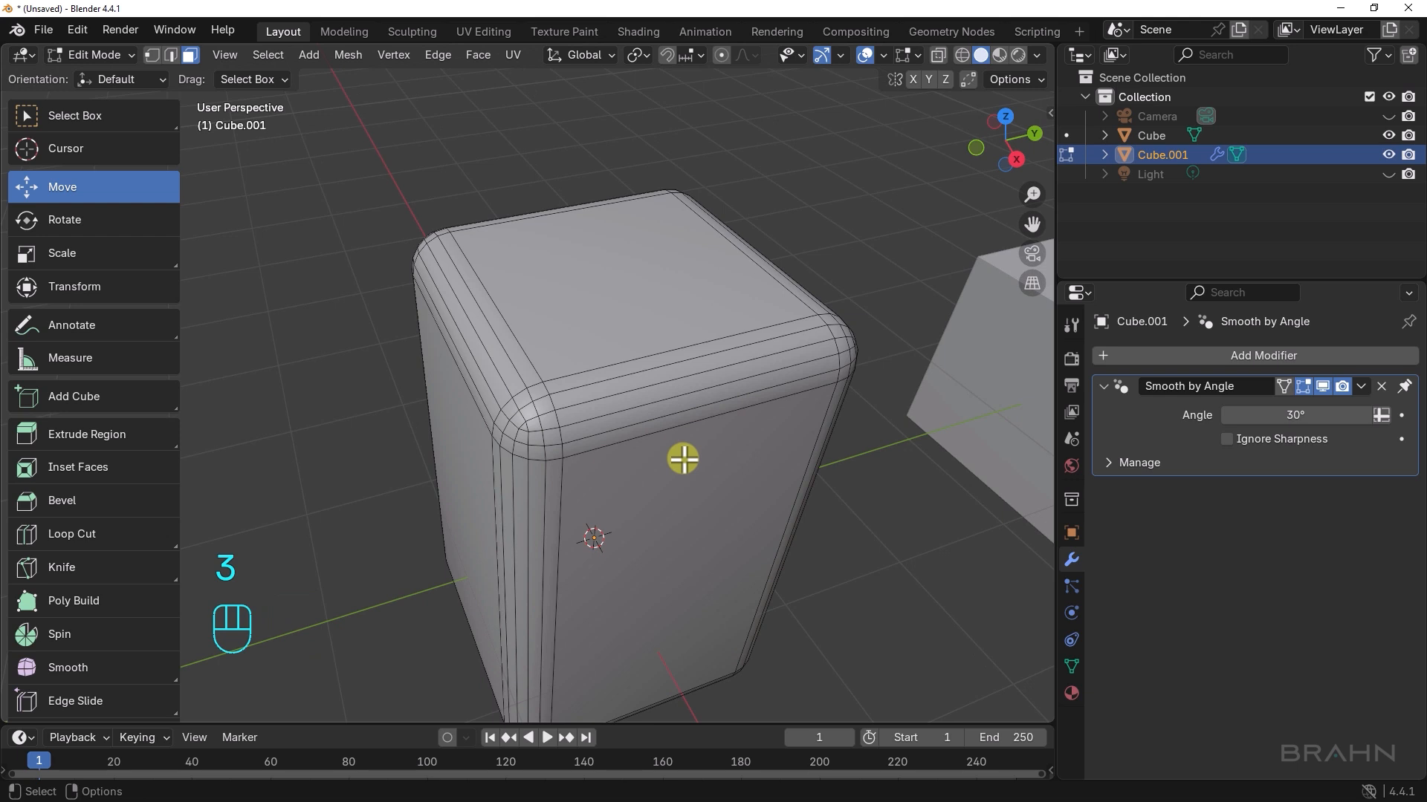
{"action": "left_click", "coordinate": [677, 385]}
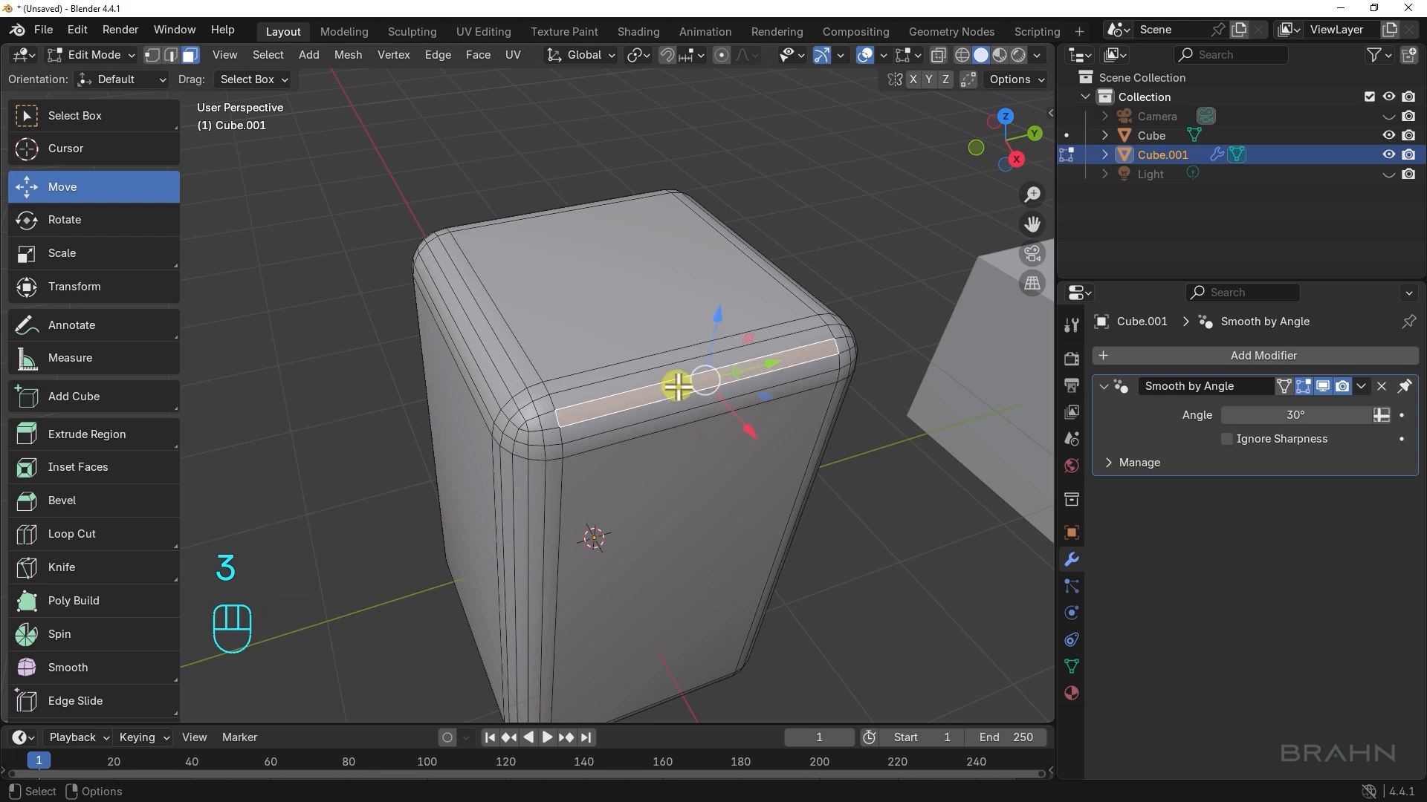
Try moving the selected bevel face along the X axis, and undo the move
{"action": "mouse_move", "coordinate": [646, 430]}
{"action": "left_mouse_down", "text": "alt"}
{"action": "mouse_move", "coordinate": [631, 391]}
{"action": "mouse_move", "coordinate": [634, 445]}
{"action": "left_mouse_up", "text": "alt"}
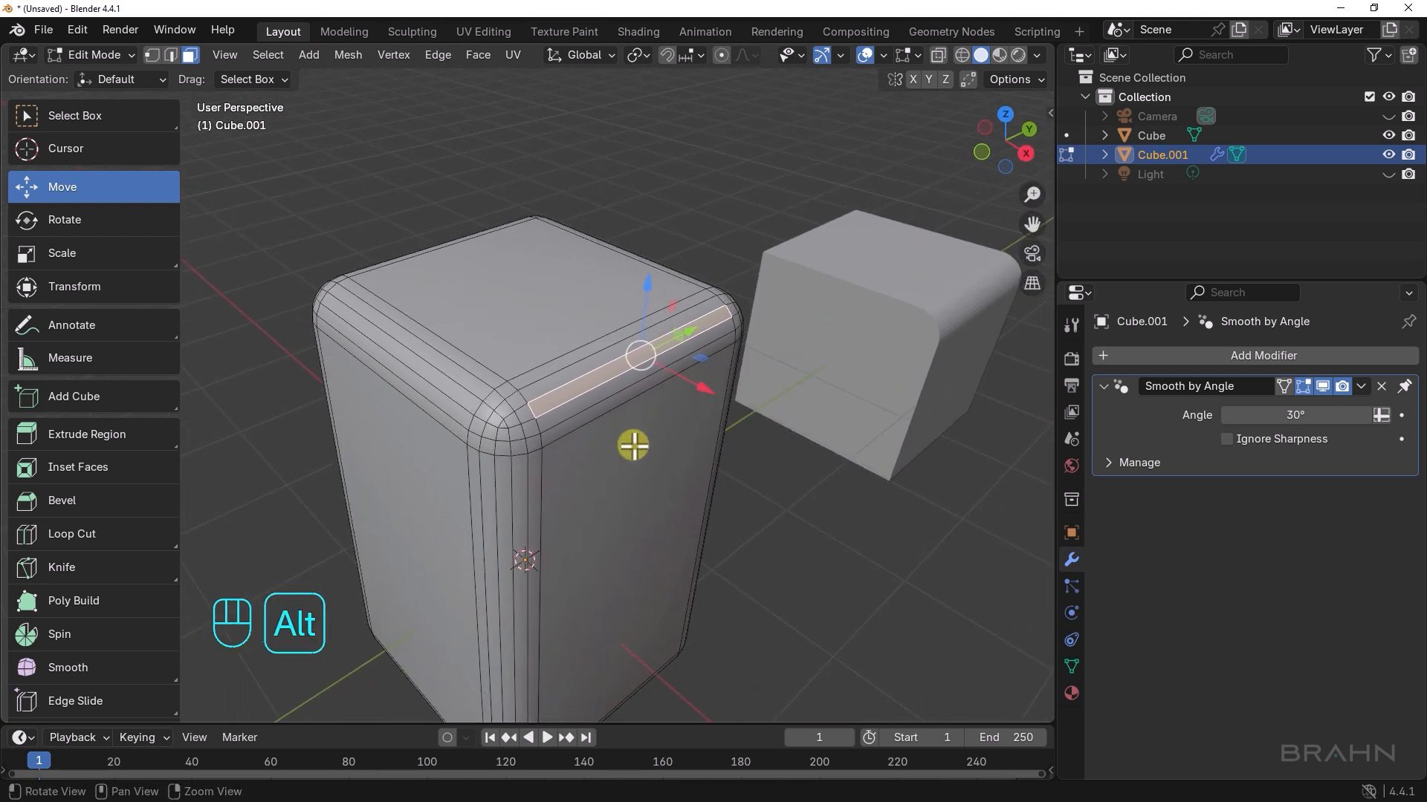
{"action": "scroll", "coordinate": [816, 379], "scroll_direction": "up", "scroll_amount": 3}
{"action": "mouse_move", "coordinate": [824, 366]}
{"action": "left_mouse_down"}
{"action": "mouse_move", "coordinate": [837, 369]}
{"action": "mouse_move", "coordinate": [802, 372]}
{"action": "mouse_move", "coordinate": [830, 388]}
{"action": "left_mouse_up"}
{"action": "key", "text": "ctrl+z"}
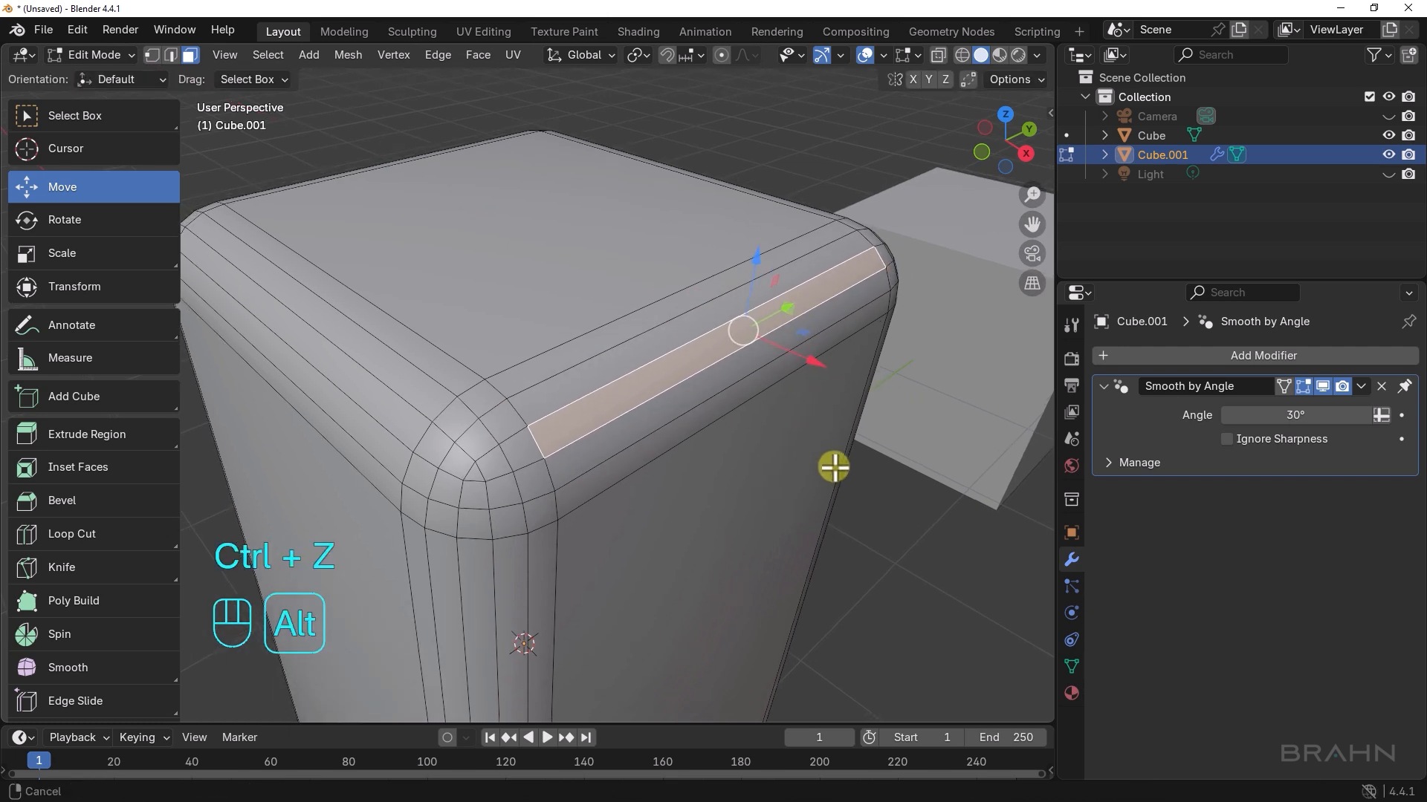
{"action": "scroll", "coordinate": [831, 469], "scroll_direction": "down", "scroll_amount": 5}
{"action": "left_click_drag", "start_coordinate": [762, 469], "coordinate": [664, 464], "text": "alt"}
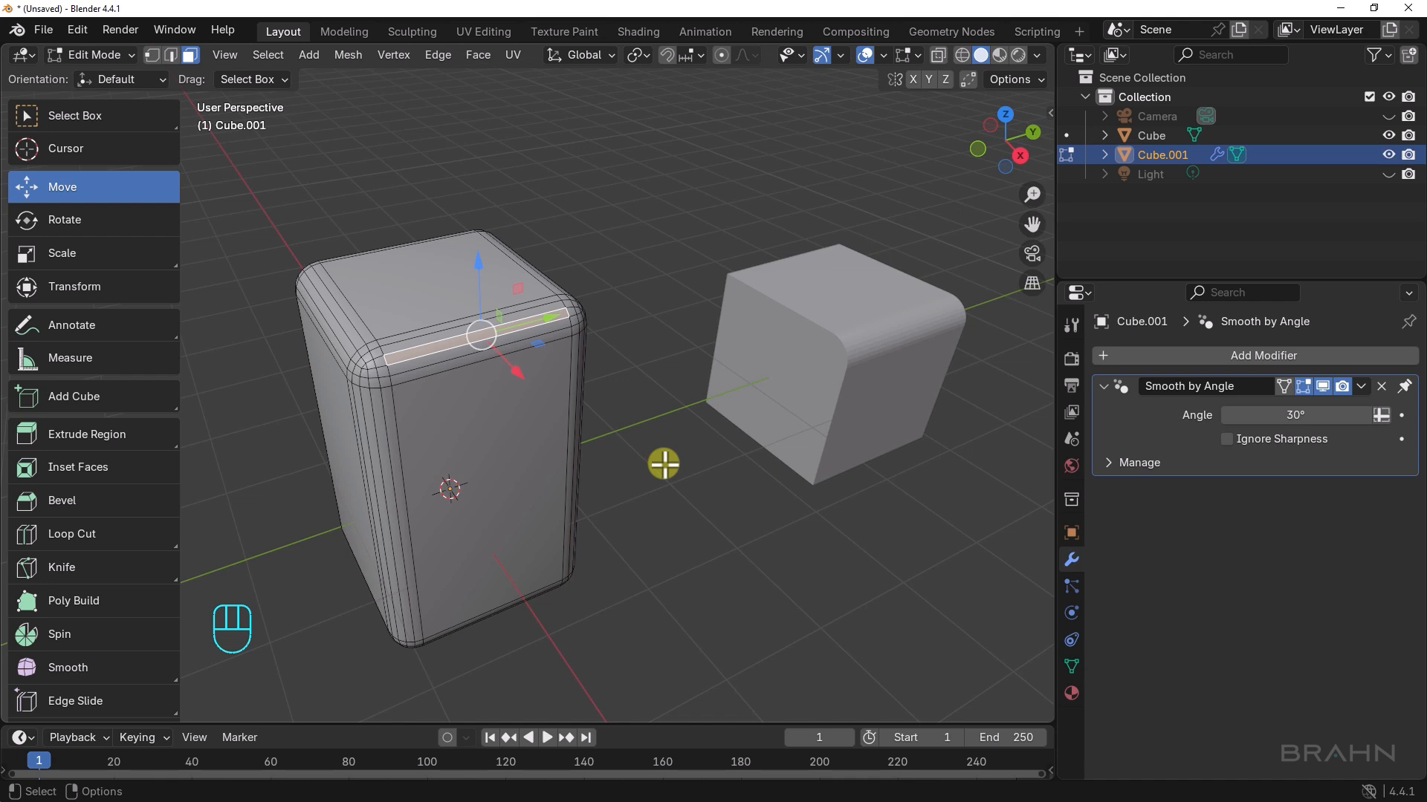
Return to Object Mode and delete both Cube.001 and Cube from the scene
{"action": "key", "text": "Tab"}
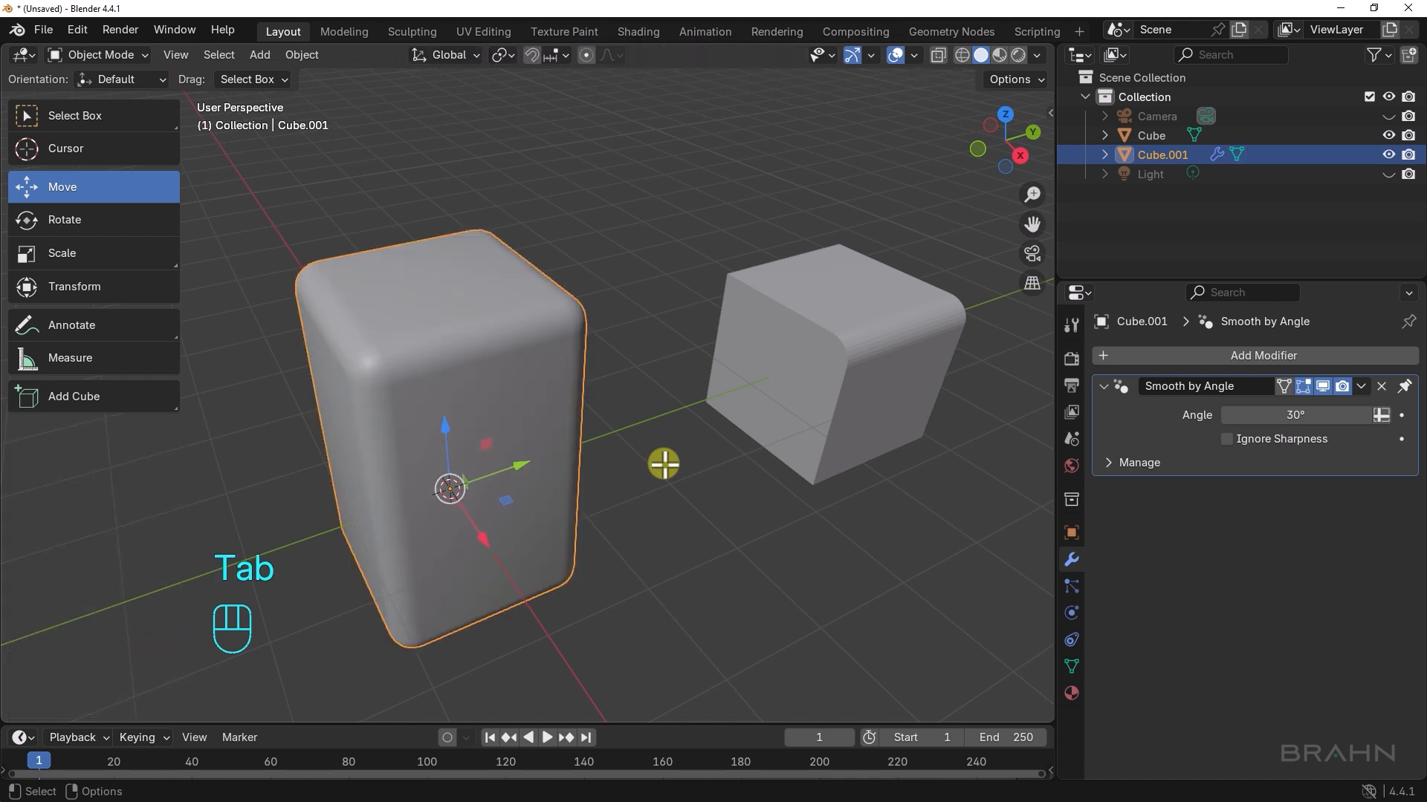
{"action": "left_click", "coordinate": [801, 376], "text": "shift"}
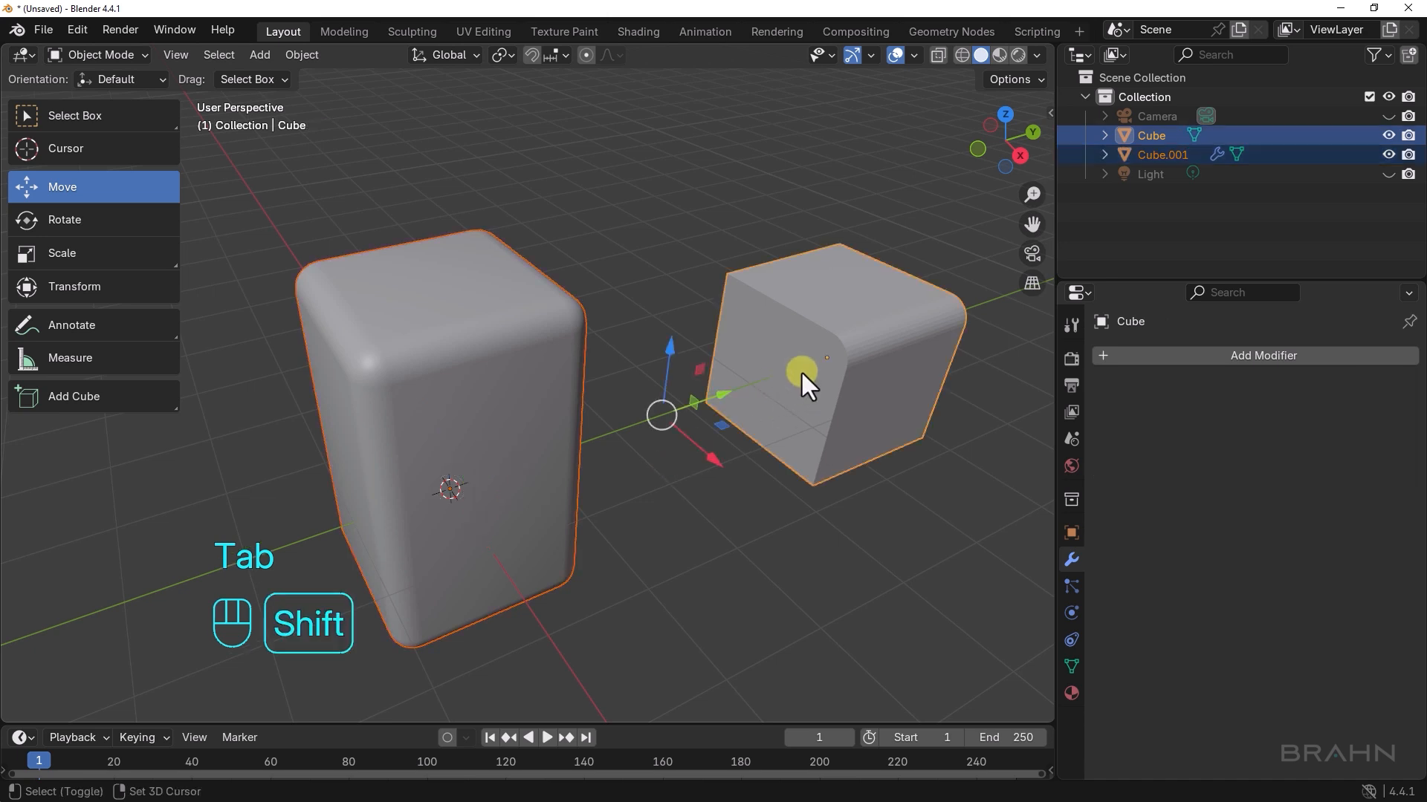
{"action": "key", "text": "Delete"}
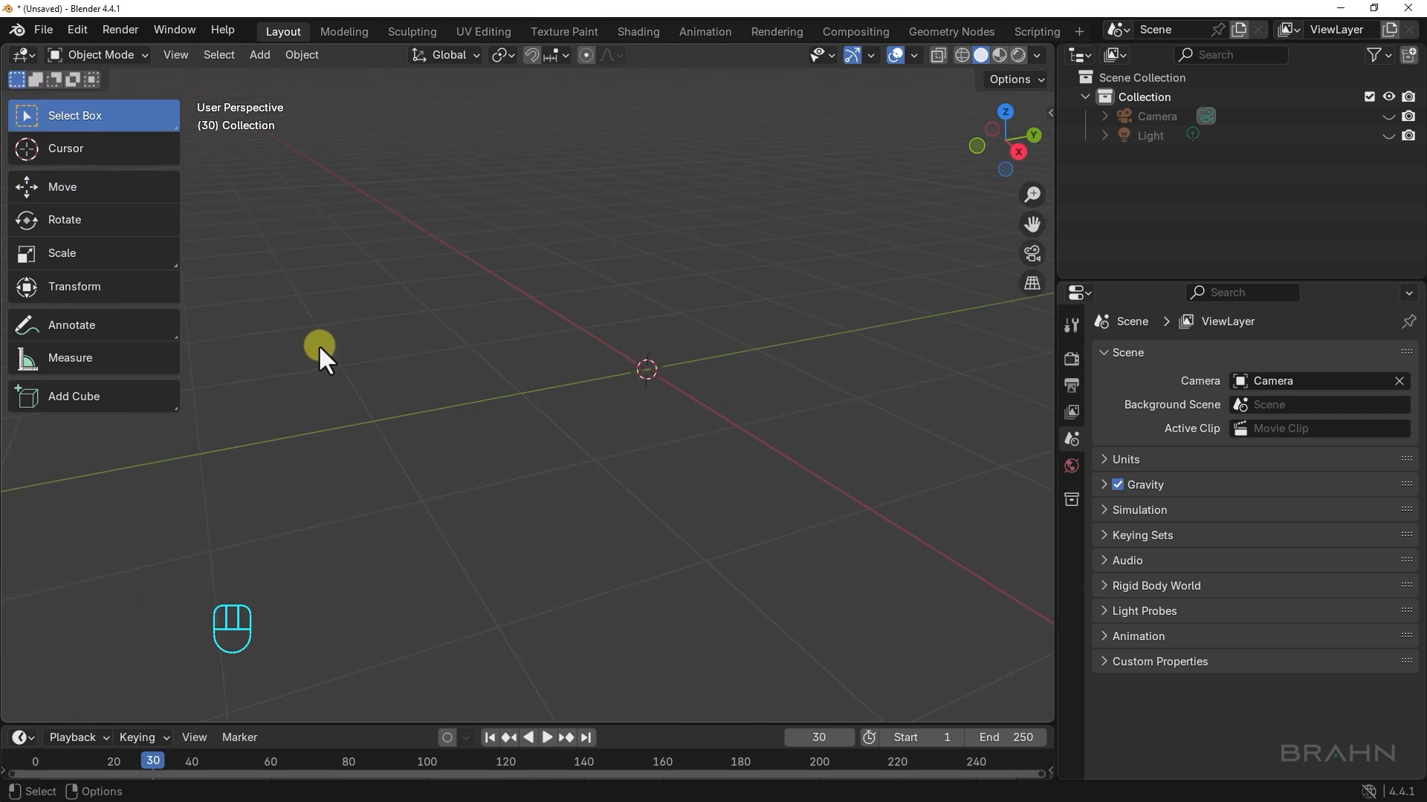
Add a new cube mesh to the empty scene
{"action": "key", "text": "shift+a"}
{"action": "mouse_move", "coordinate": [319, 349]}
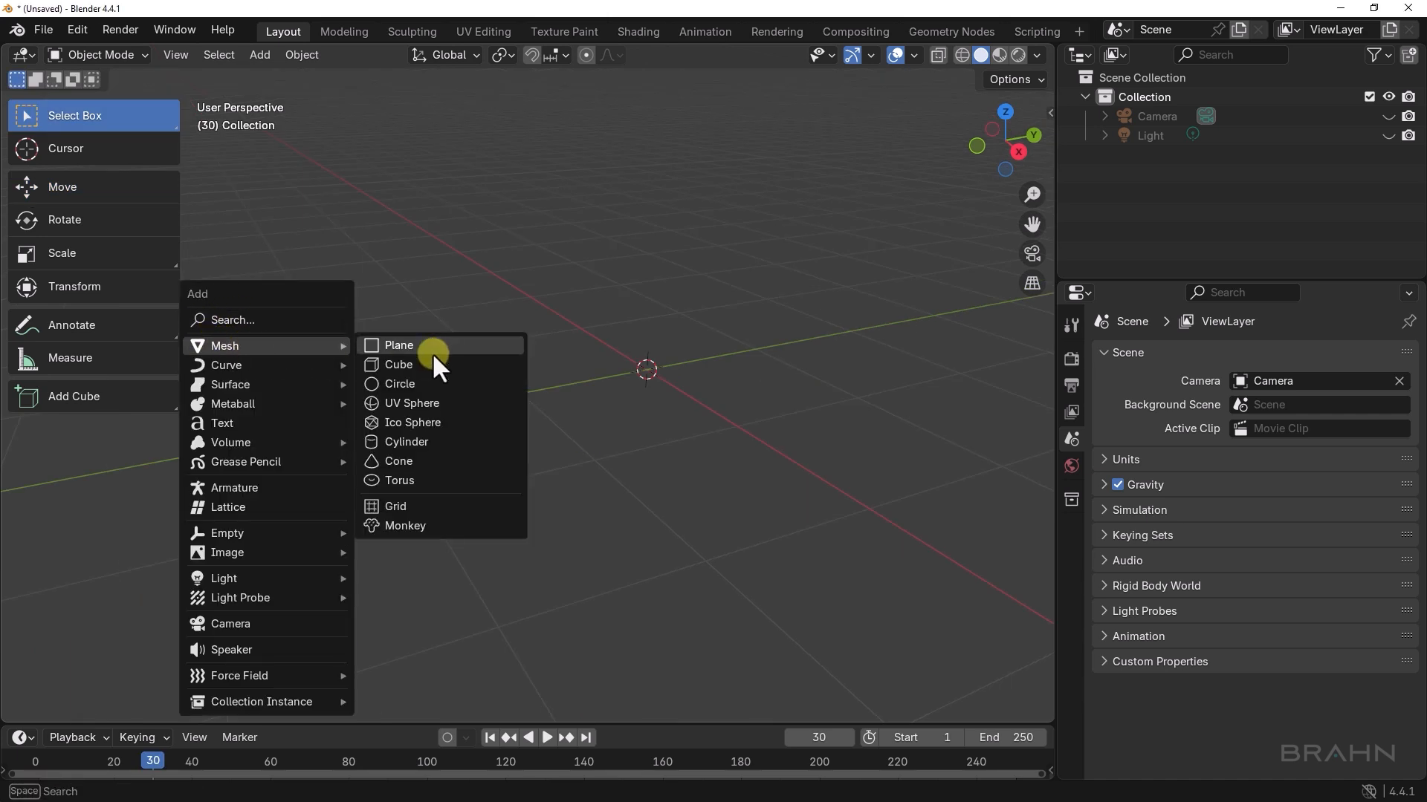
{"action": "left_click", "coordinate": [399, 365]}
{"action": "left_click_drag", "start_coordinate": [497, 373], "coordinate": [581, 416], "text": "alt"}
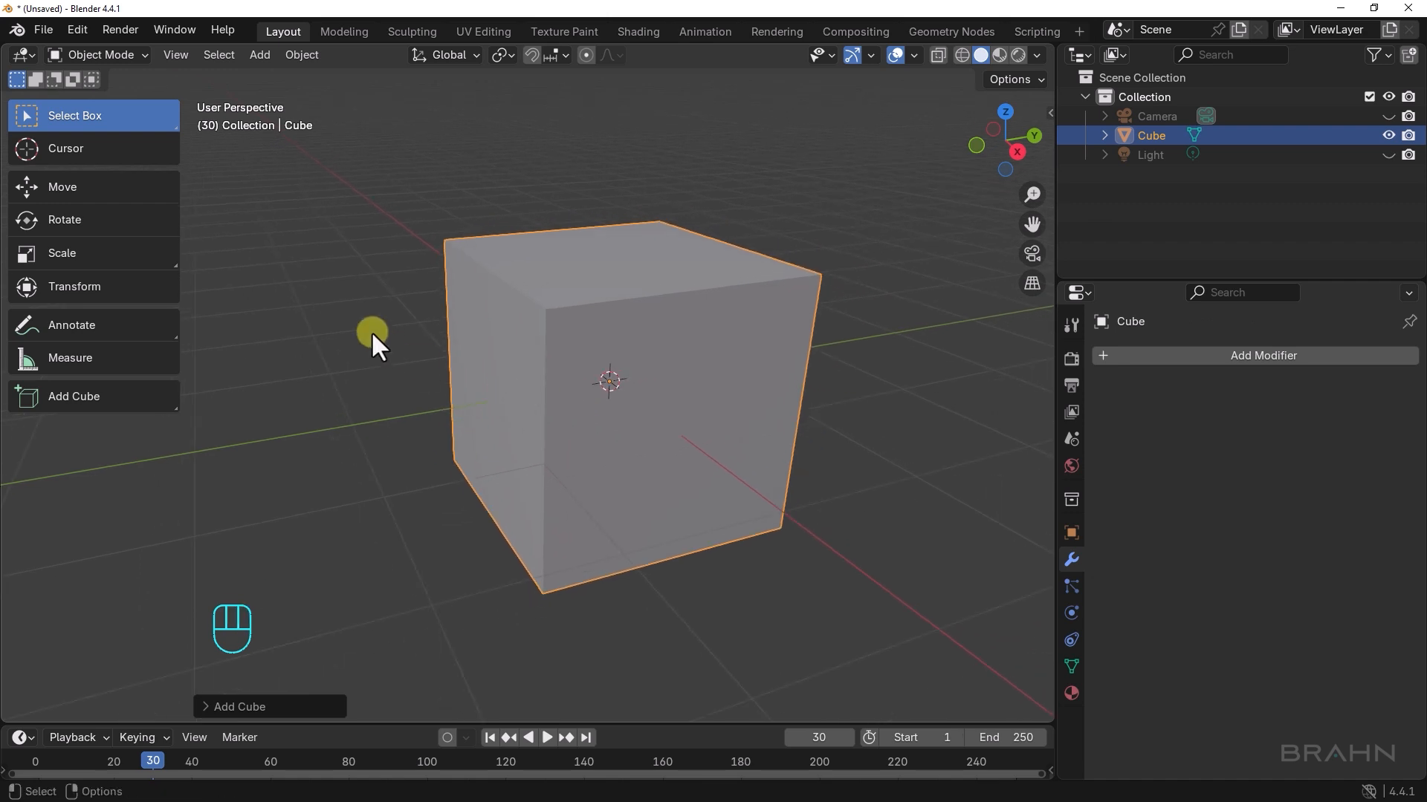
Enter Edit Mode on the new cube and make a single centred loop cut across its top and front faces
{"action": "key", "text": "Tab"}
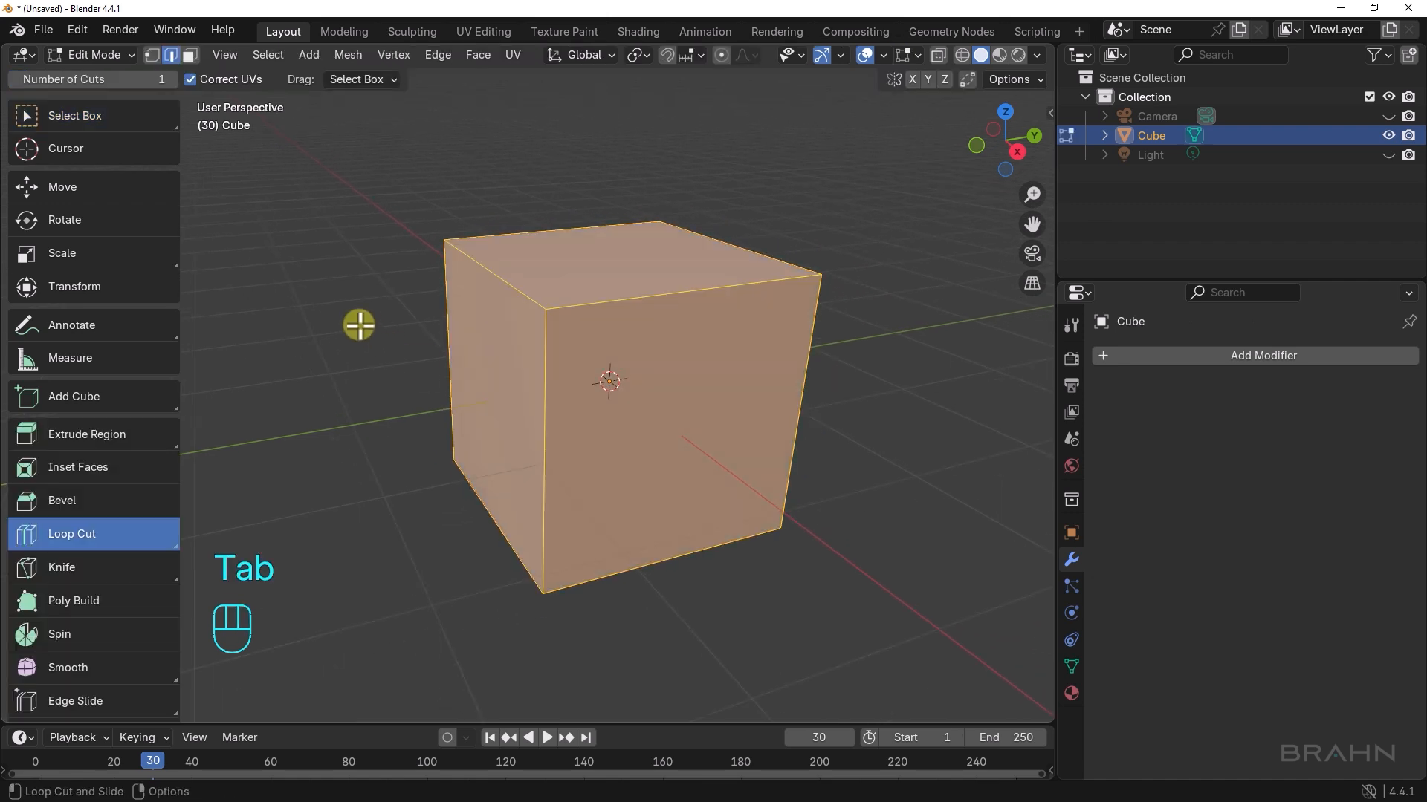
{"action": "left_click", "coordinate": [84, 112]}
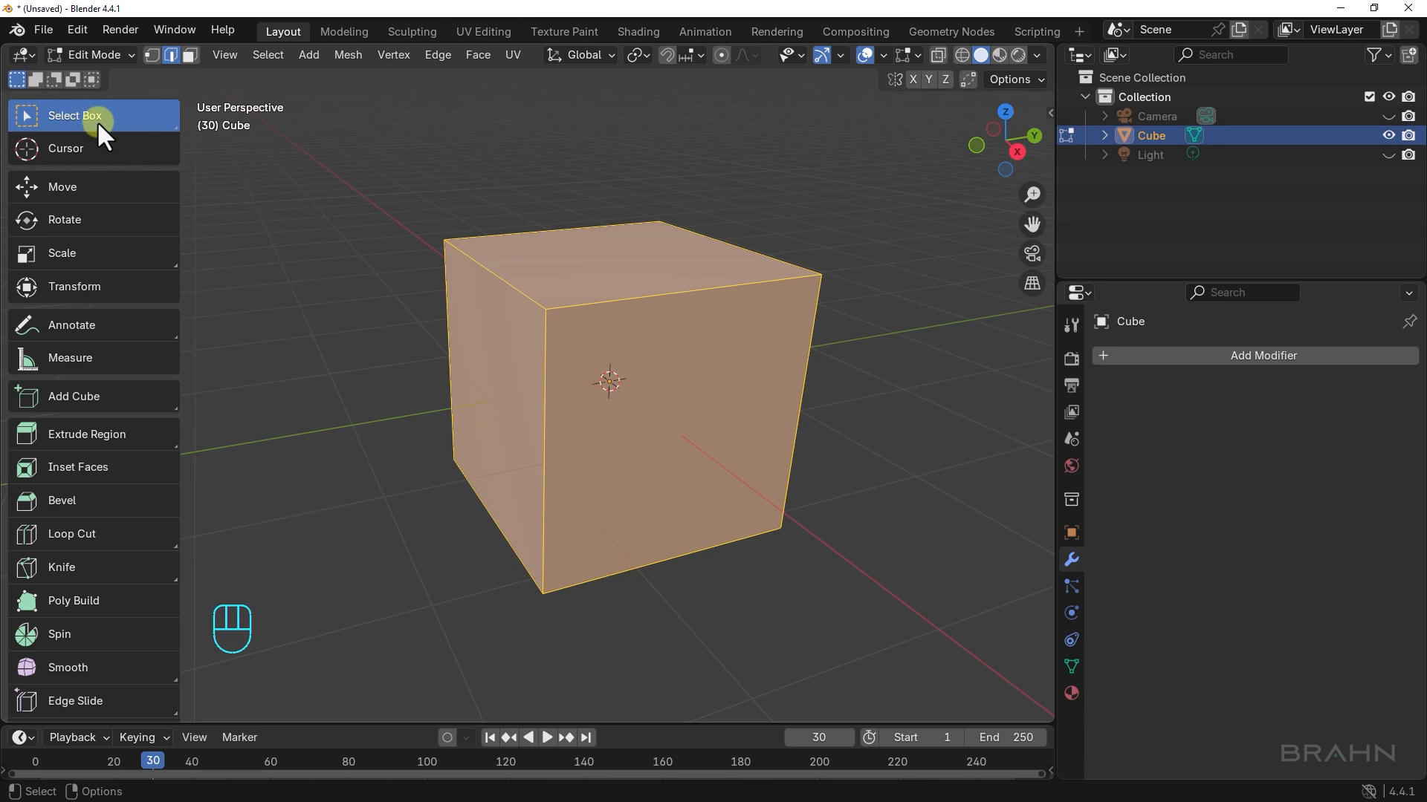
{"action": "key", "text": "ctrl"}
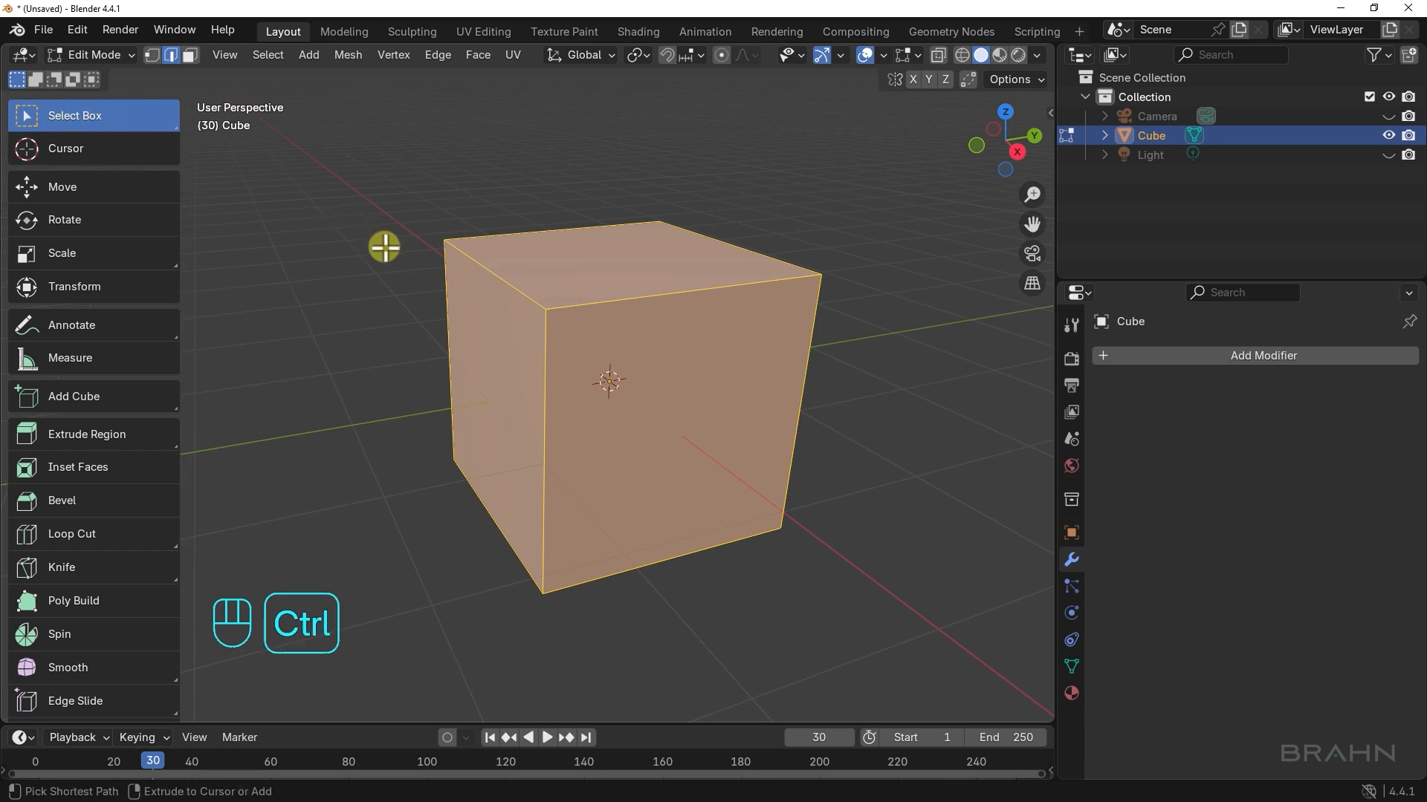
{"action": "key", "text": "ctrl"}
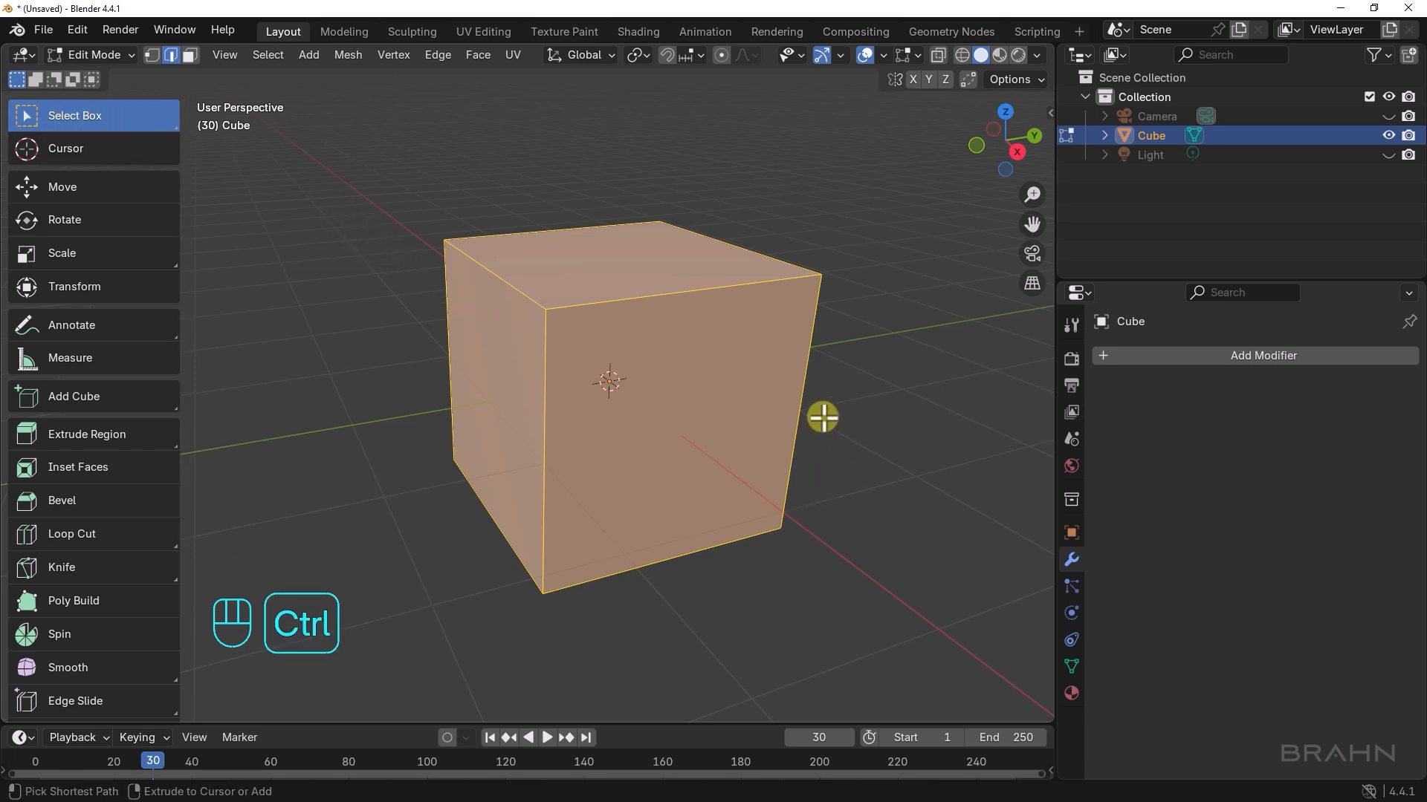
{"action": "key", "text": "ctrl+r"}
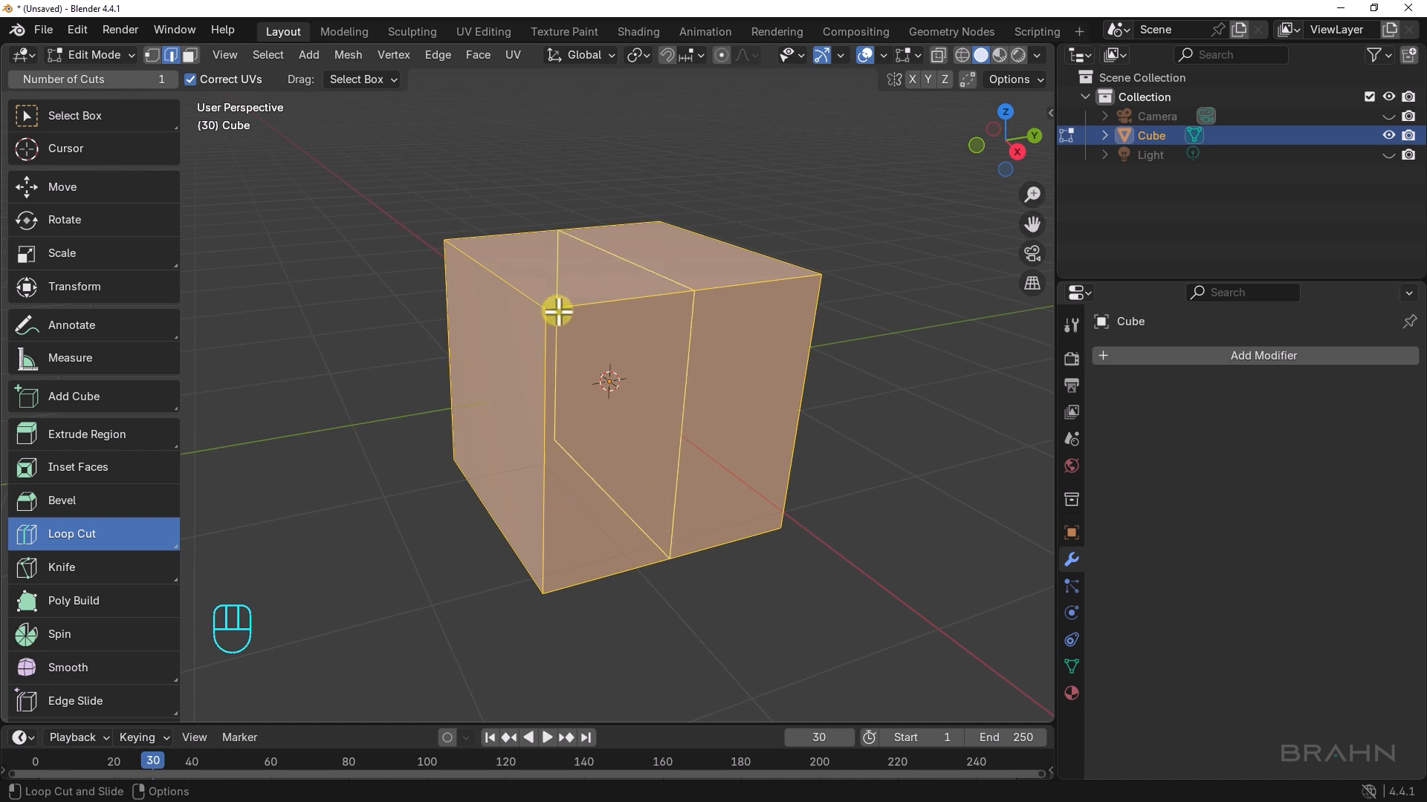
{"action": "left_click_drag", "start_coordinate": [663, 299], "coordinate": [623, 334]}
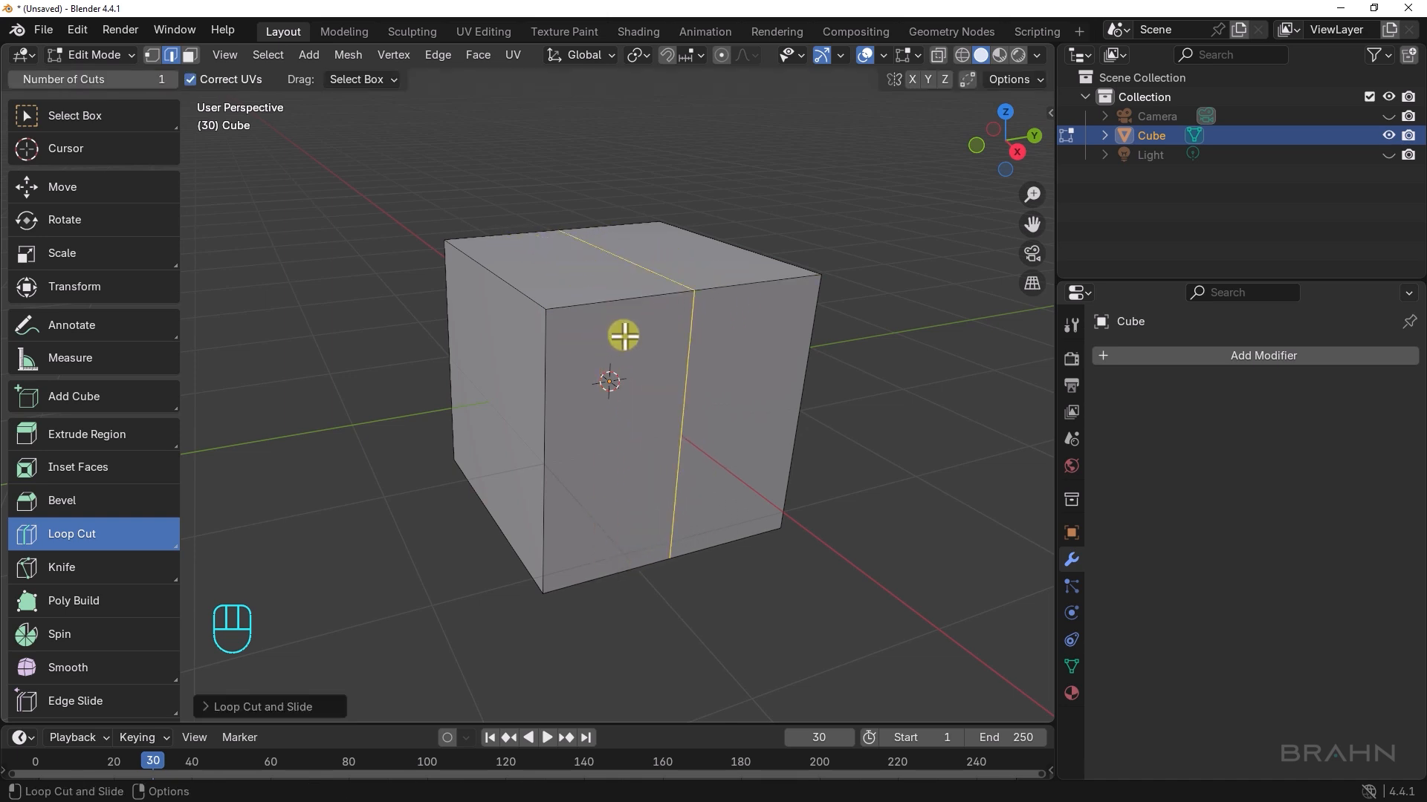
{"action": "middle_click_drag", "start_coordinate": [836, 402], "coordinate": [715, 408], "text": "alt"}
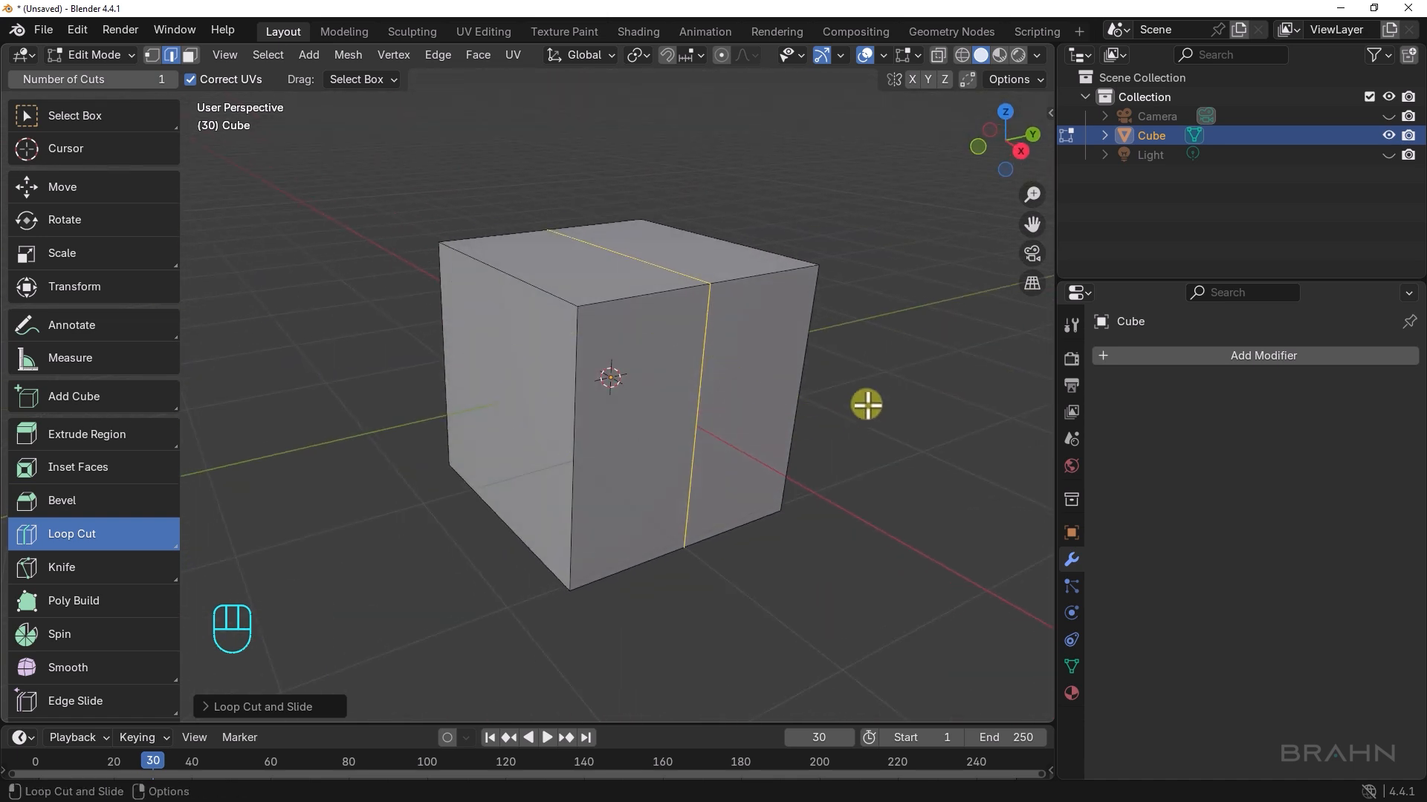
Set the loop cut's Number of Cuts to 4 and its Factor to 0.1
{"action": "left_click", "coordinate": [277, 707]}
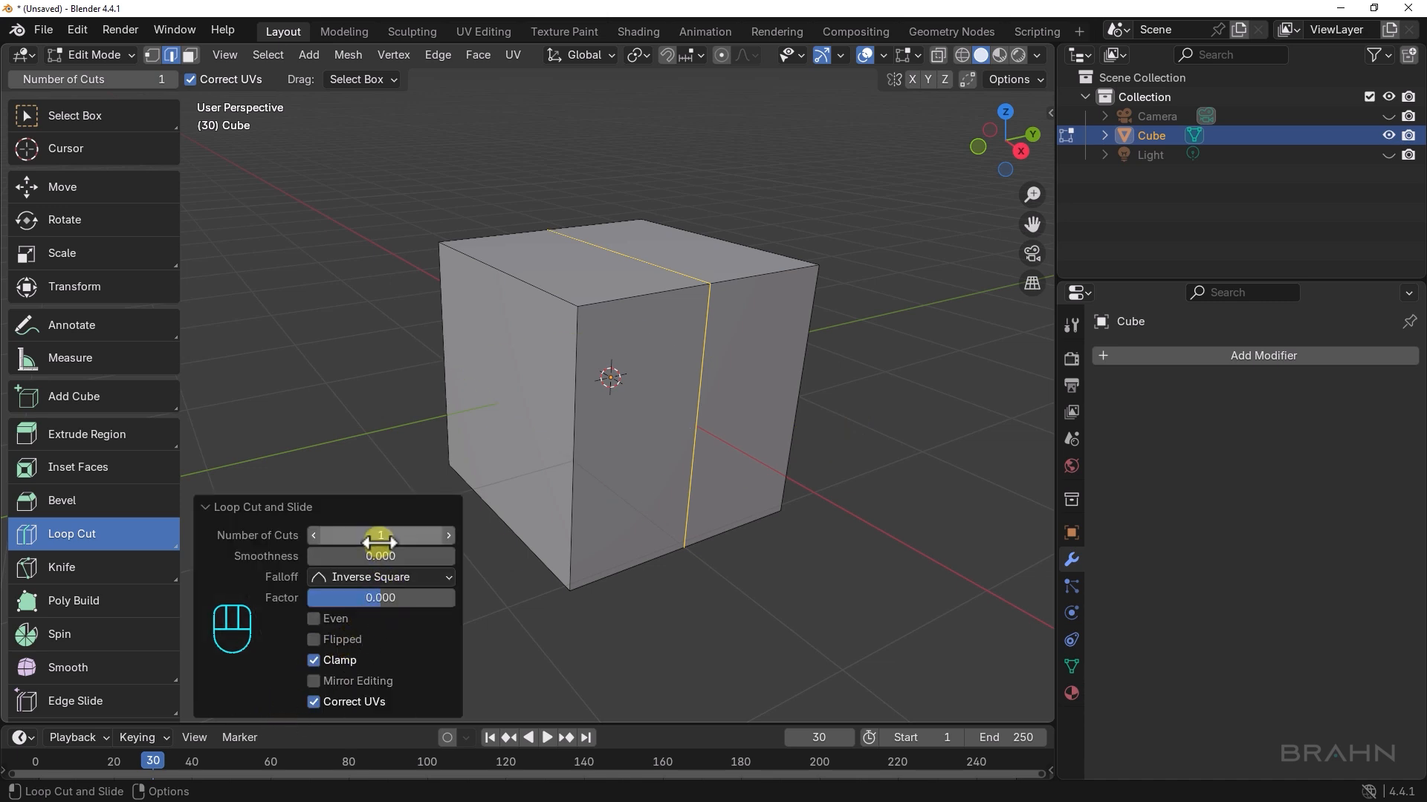
{"action": "mouse_move", "coordinate": [379, 538]}
{"action": "left_mouse_down"}
{"action": "mouse_move", "coordinate": [438, 539]}
{"action": "mouse_move", "coordinate": [377, 546]}
{"action": "left_mouse_up"}
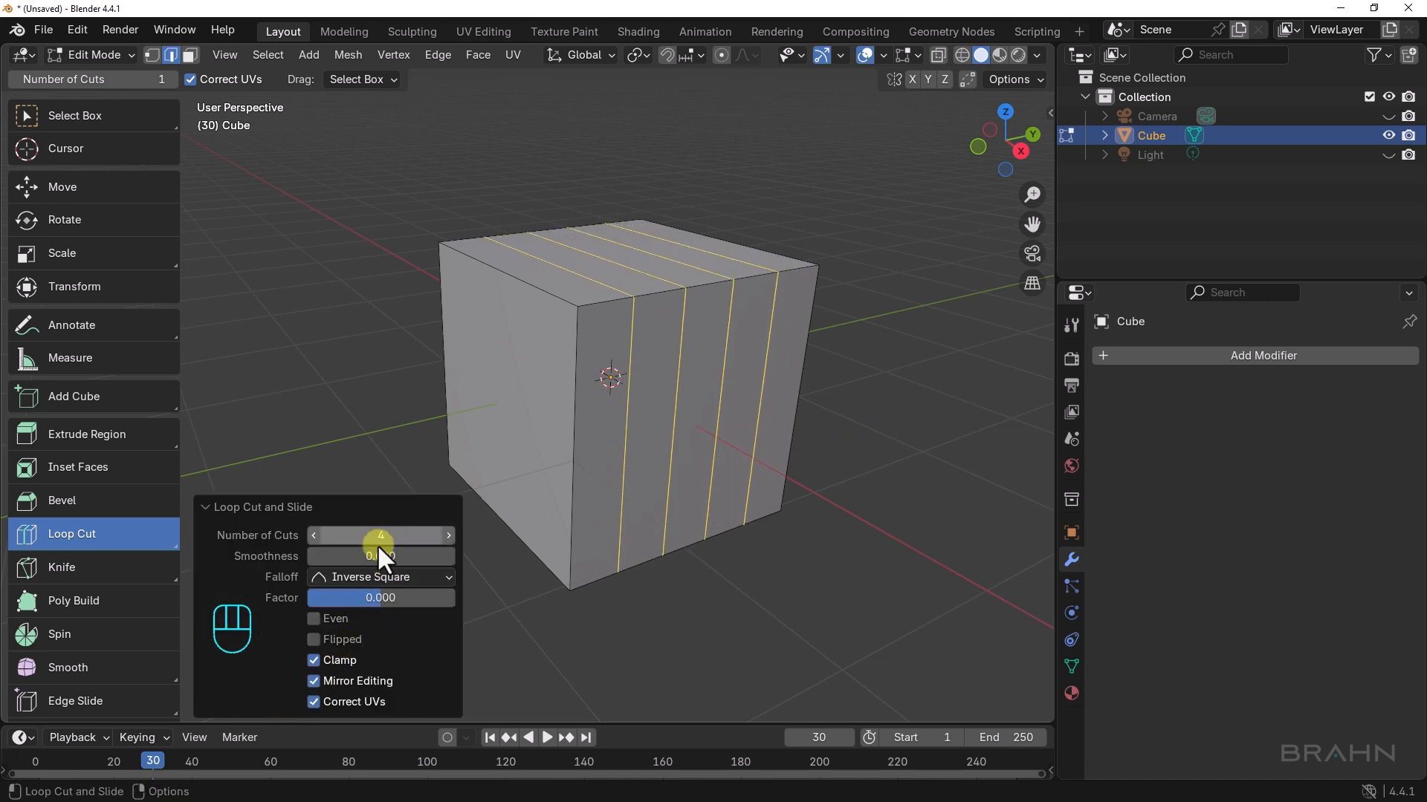
{"action": "mouse_move", "coordinate": [373, 603]}
{"action": "left_mouse_down"}
{"action": "mouse_move", "coordinate": [316, 599]}
{"action": "mouse_move", "coordinate": [376, 598]}
{"action": "left_mouse_up"}
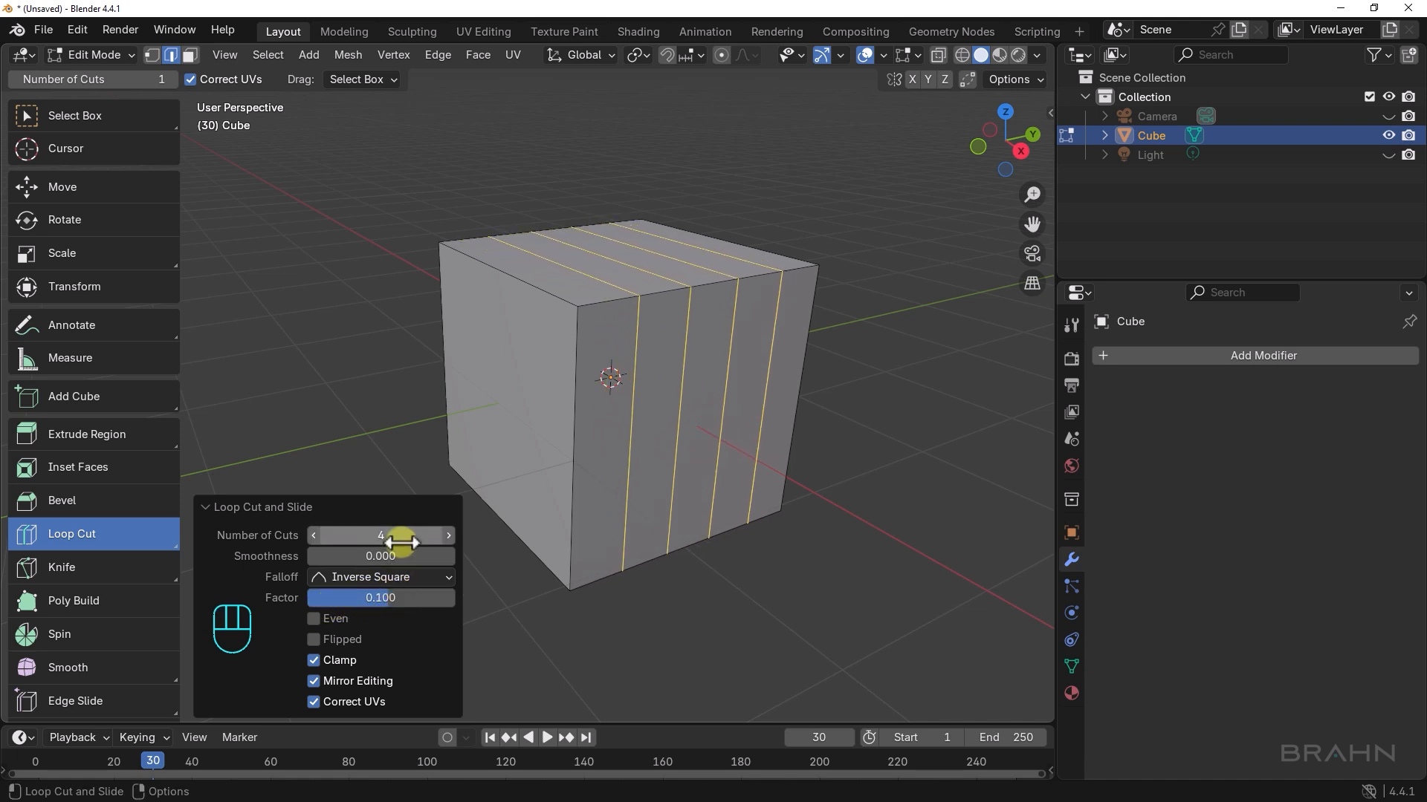
Set the loop cut's Number of Cuts to 1 and its Factor to 0
{"action": "left_click_drag", "start_coordinate": [392, 536], "coordinate": [393, 536]}
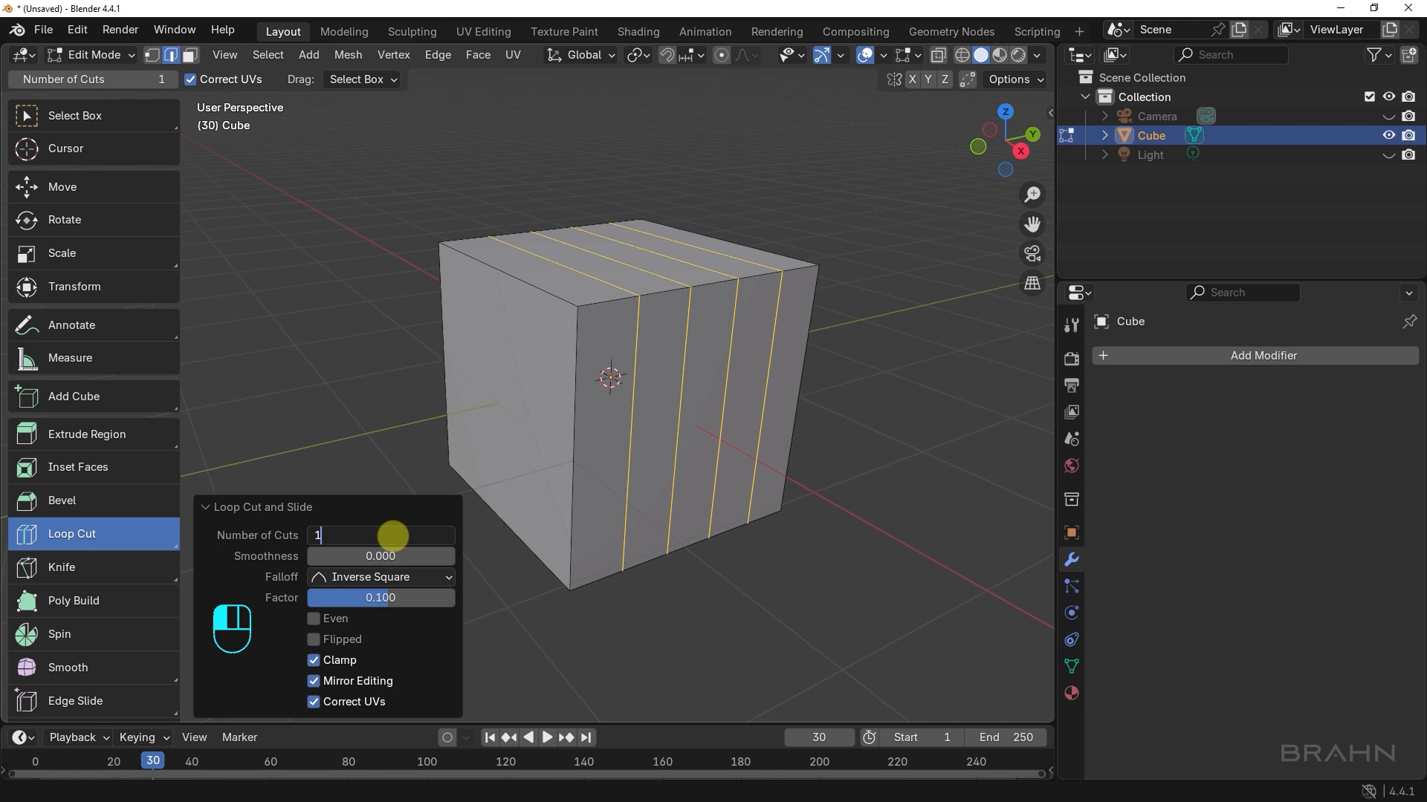
{"action": "key", "text": "Return"}
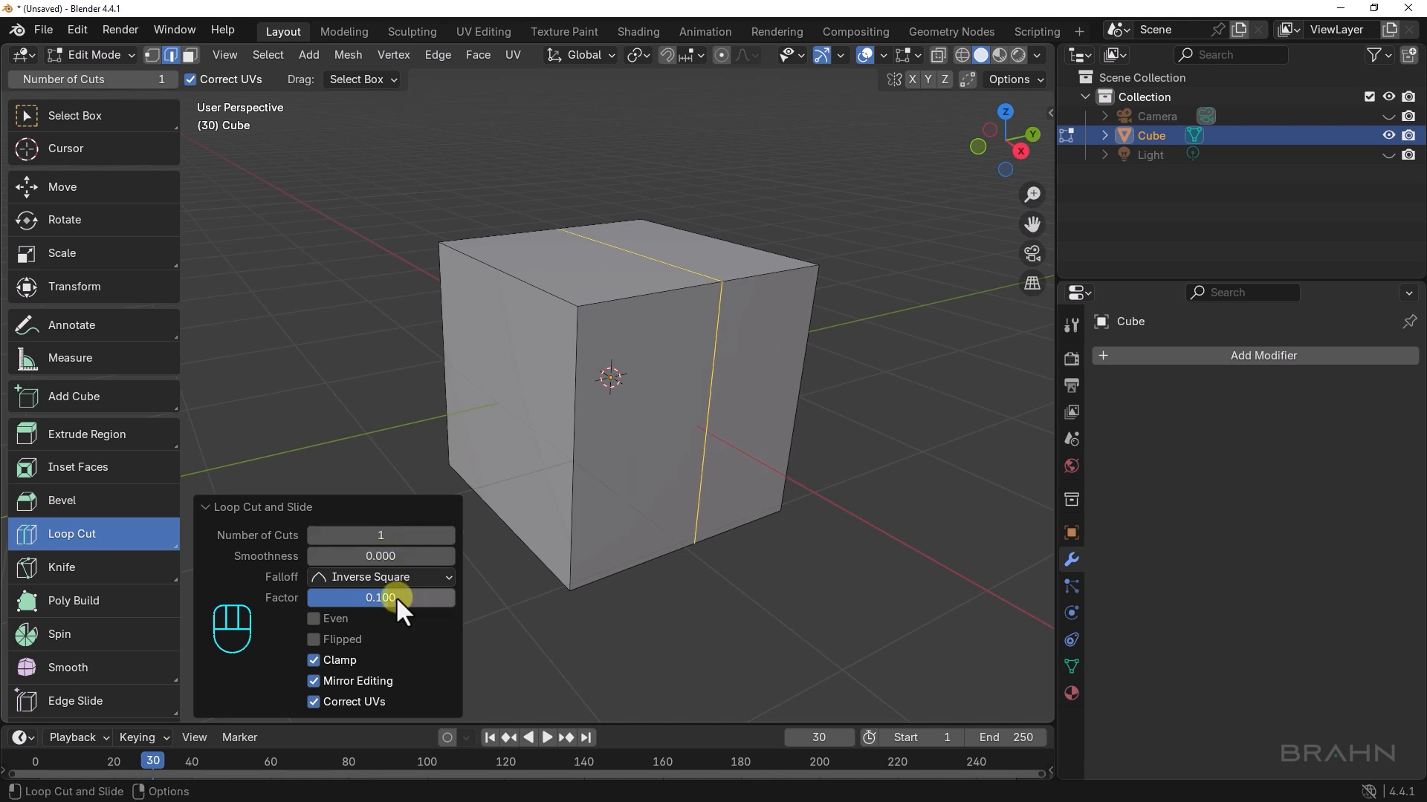
{"action": "left_click", "coordinate": [396, 596]}
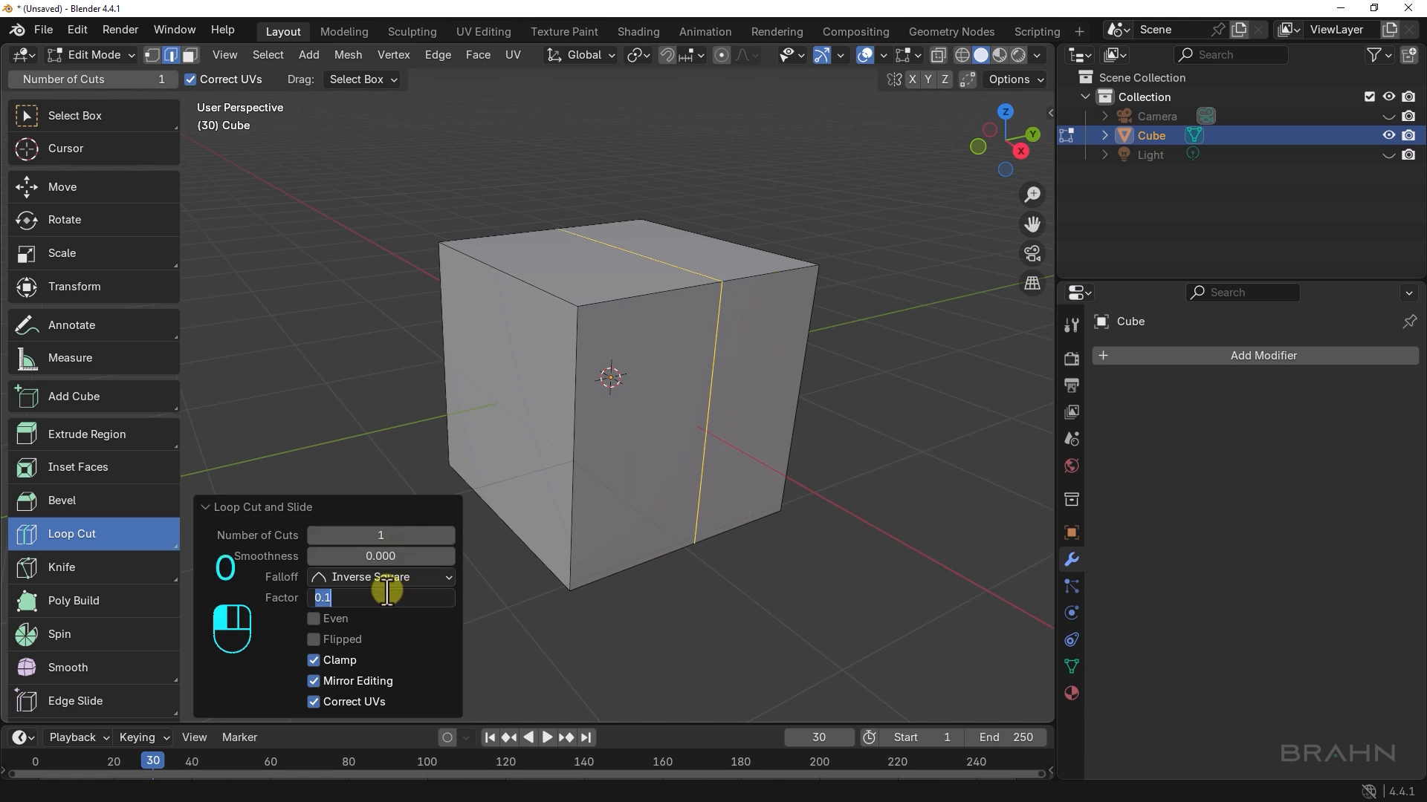
{"action": "type", "text": "0"}
{"action": "key", "text": "Tab"}
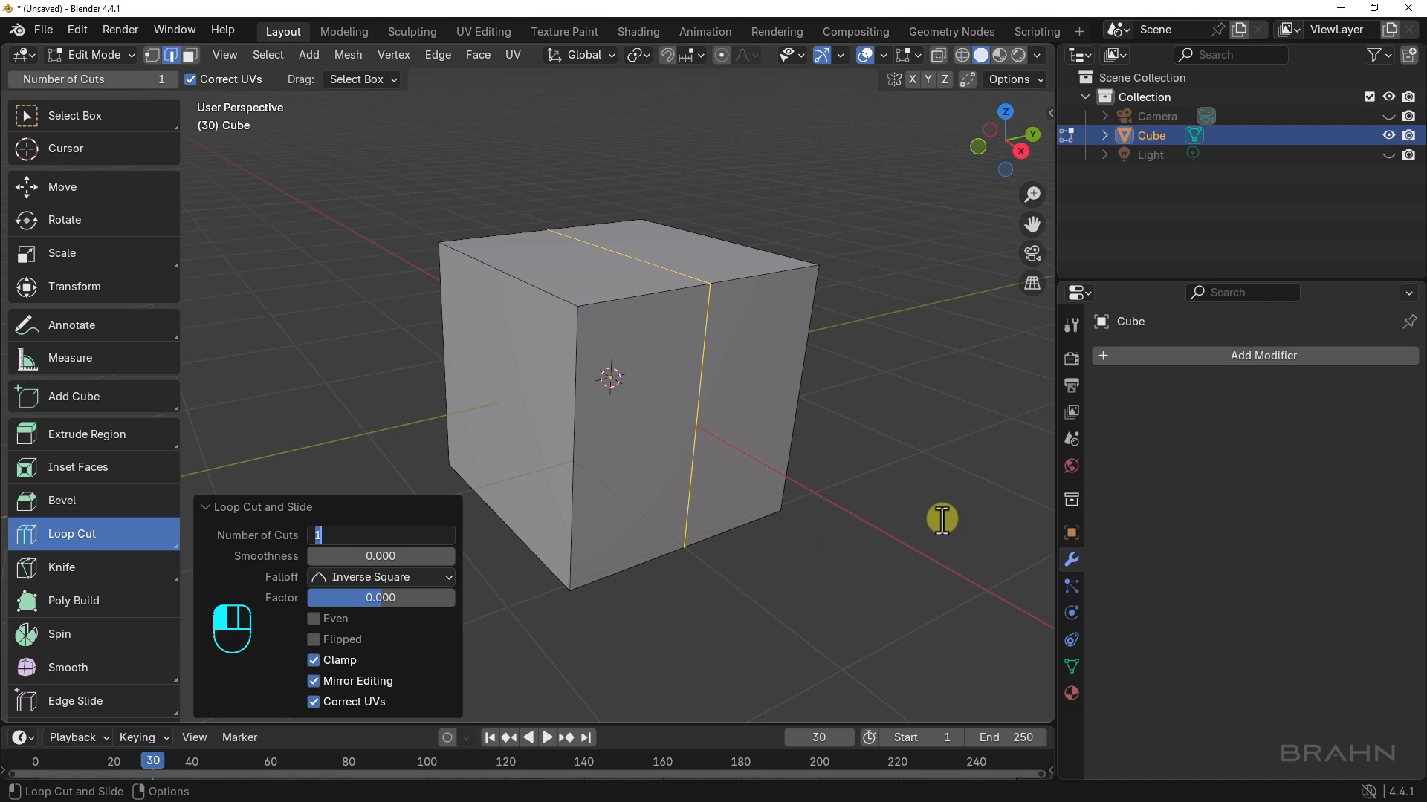
{"action": "key", "text": "Return"}
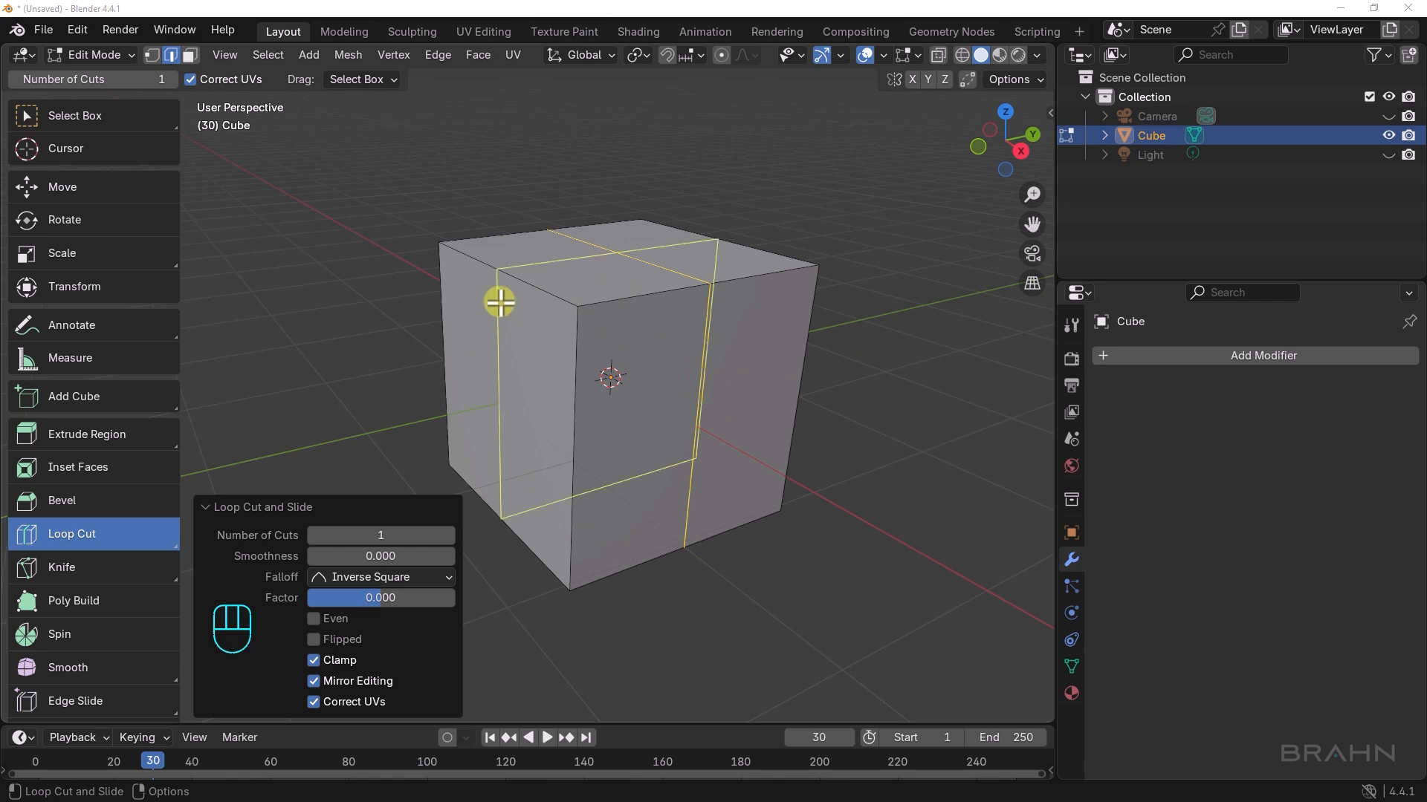
Add a second centred loop cut perpendicular to the first, dividing the cube's top into four faces
{"action": "left_click", "coordinate": [499, 301]}
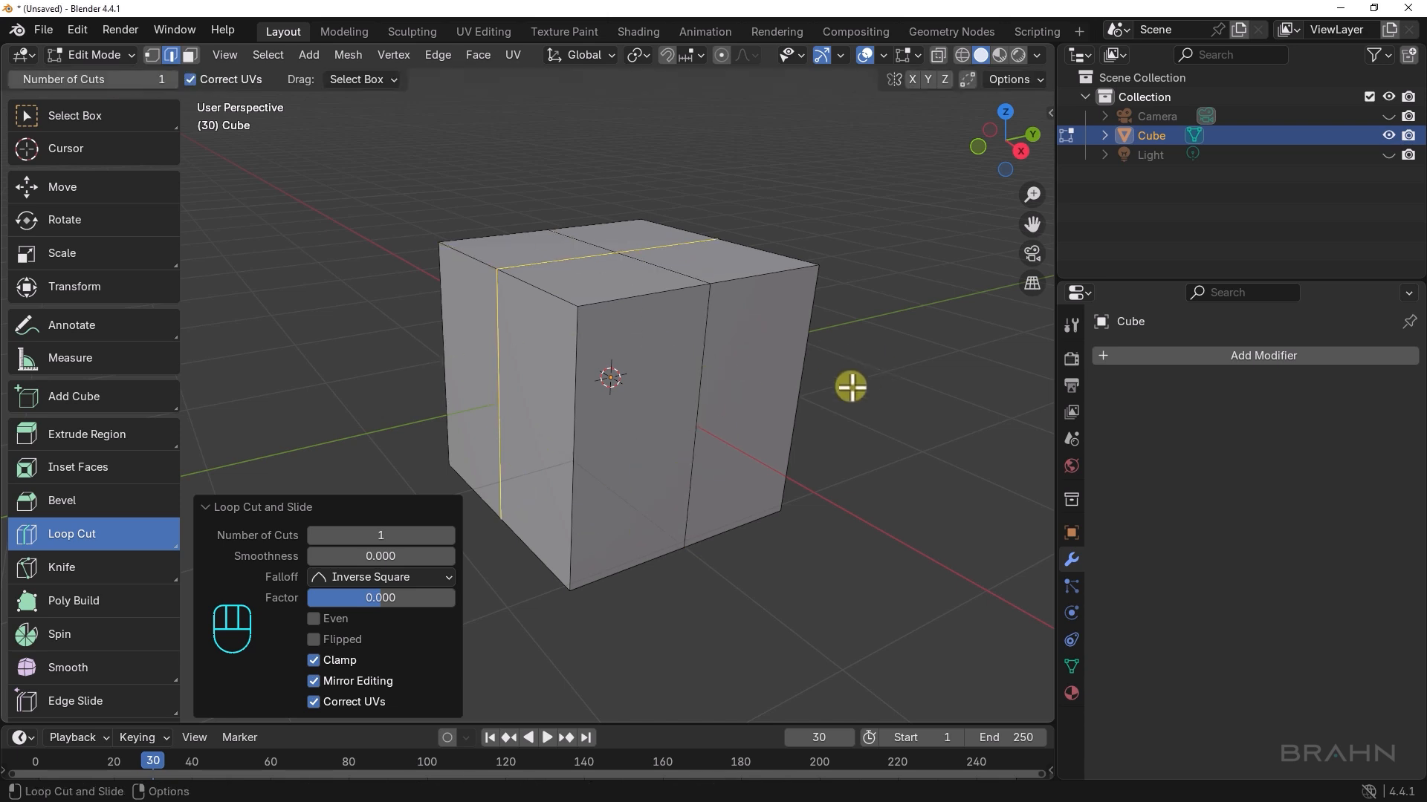
{"action": "middle_click_drag", "start_coordinate": [773, 398], "coordinate": [971, 345]}
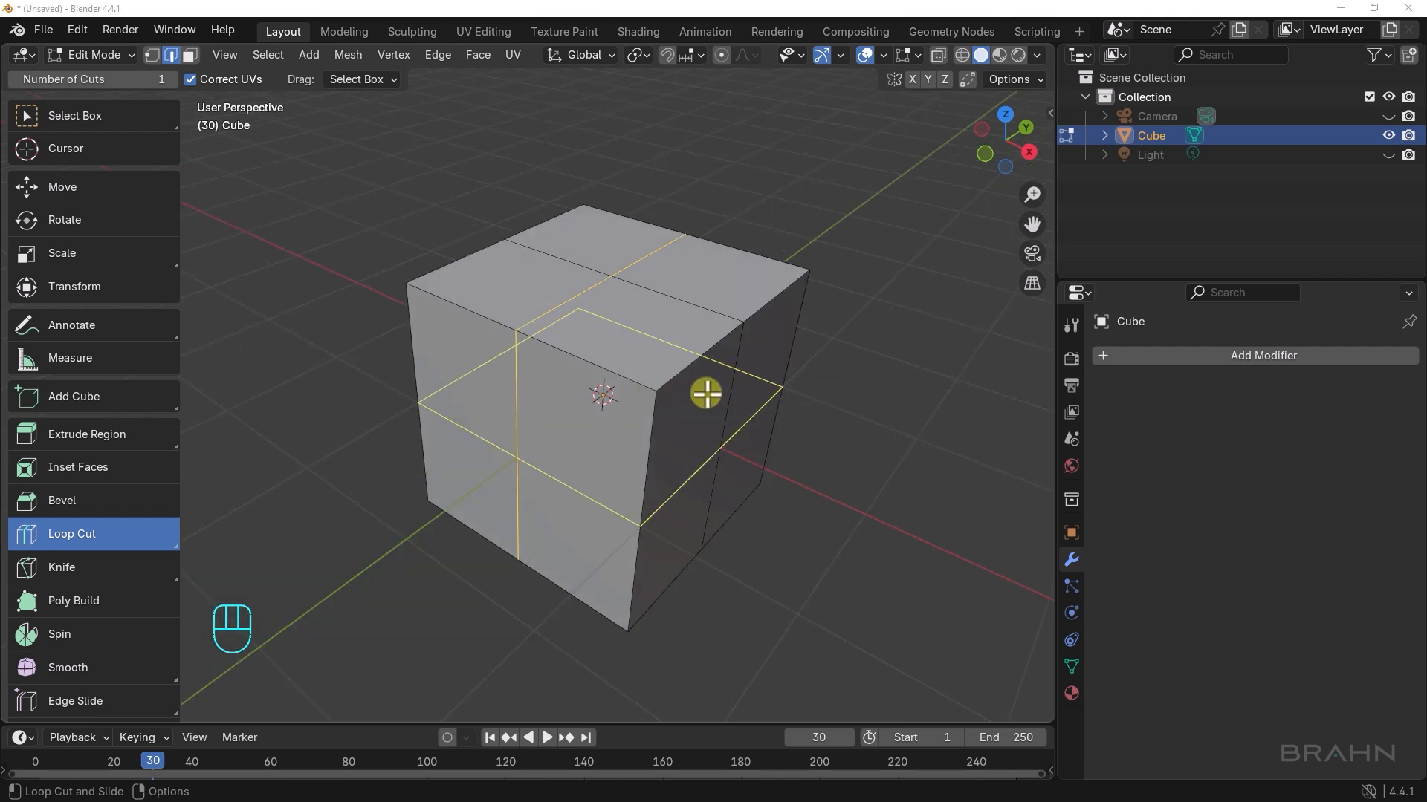
{"action": "left_click_drag", "start_coordinate": [706, 394], "coordinate": [685, 408], "text": "alt"}
{"action": "mouse_move", "coordinate": [684, 408]}
{"action": "right_mouse_down", "text": "alt"}
{"action": "mouse_move", "coordinate": [683, 420]}
{"action": "mouse_move", "coordinate": [683, 403]}
{"action": "right_mouse_up", "text": "alt"}
{"action": "middle_click_drag", "start_coordinate": [684, 403], "coordinate": [668, 417], "text": "alt"}
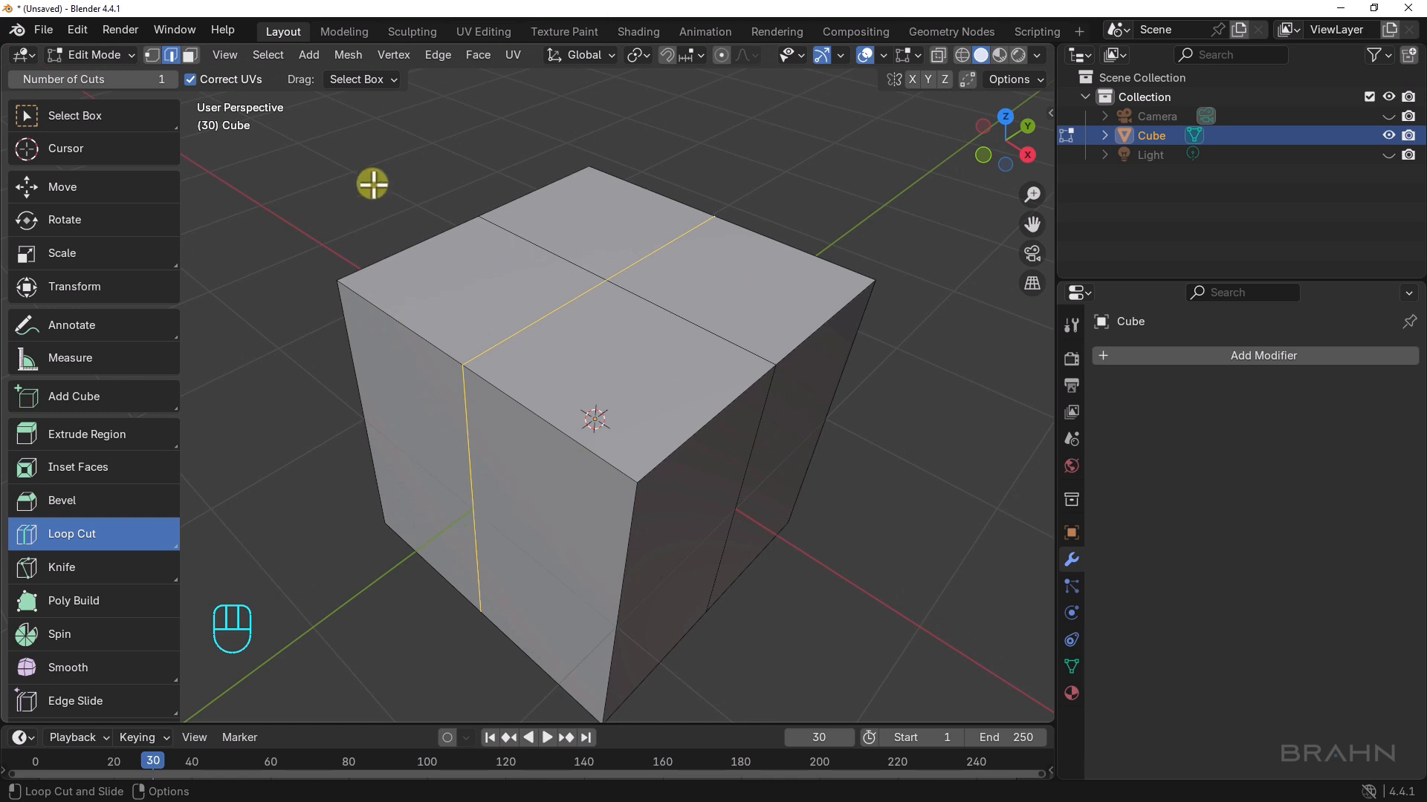
Select the front quarter face on the cube's top and extrude it upward about 0.86 m with Extrude Region
{"action": "left_click", "coordinate": [104, 119]}
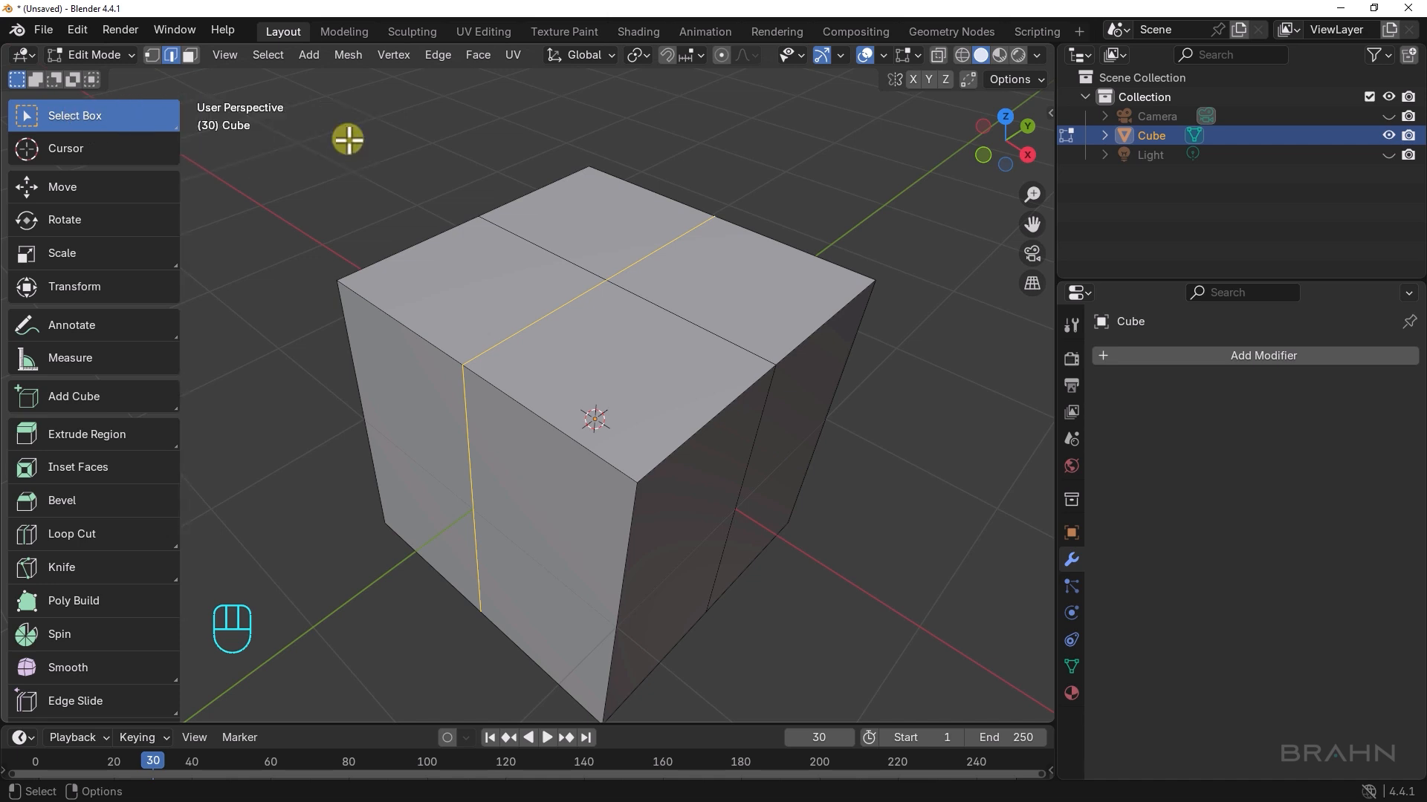
{"action": "key", "text": "3"}
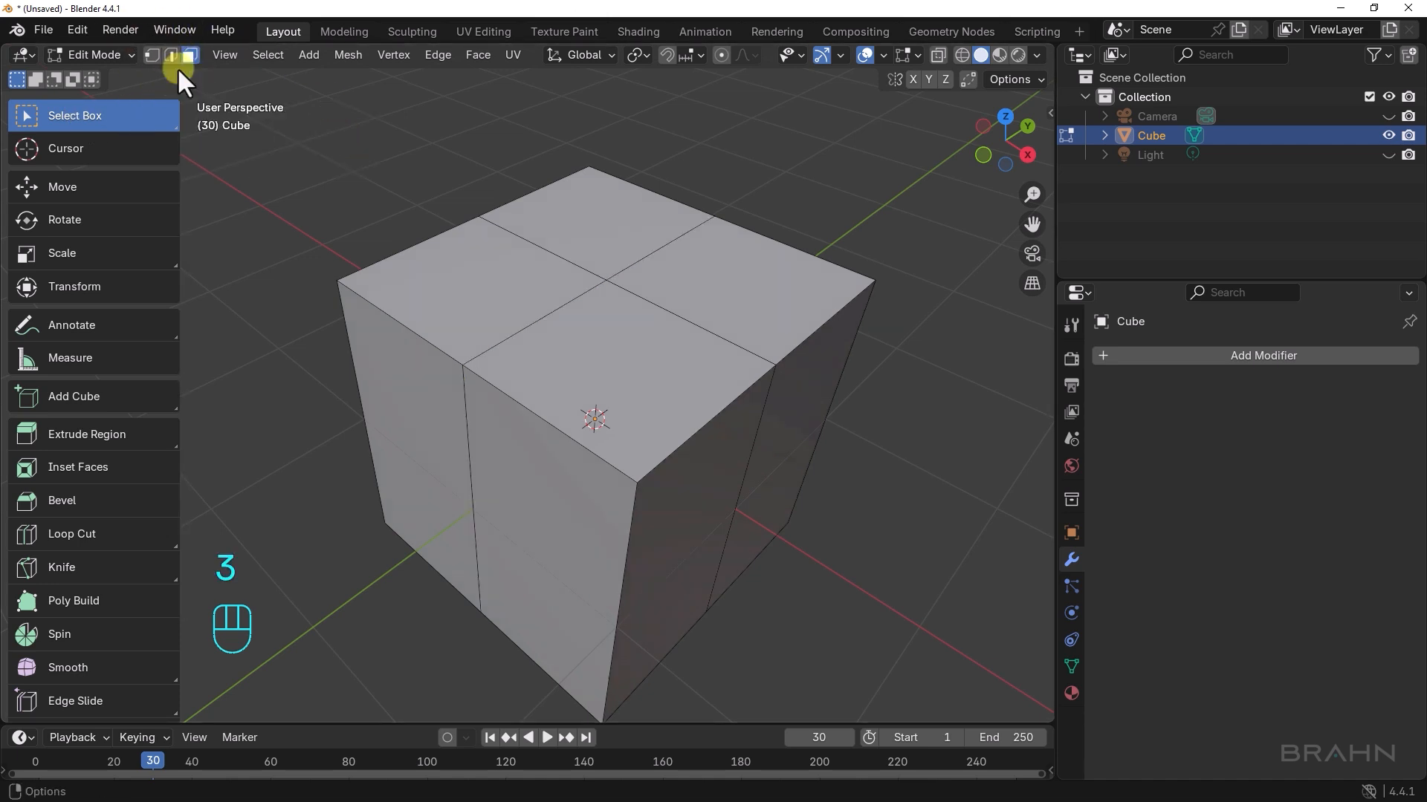
{"action": "left_click", "coordinate": [610, 351]}
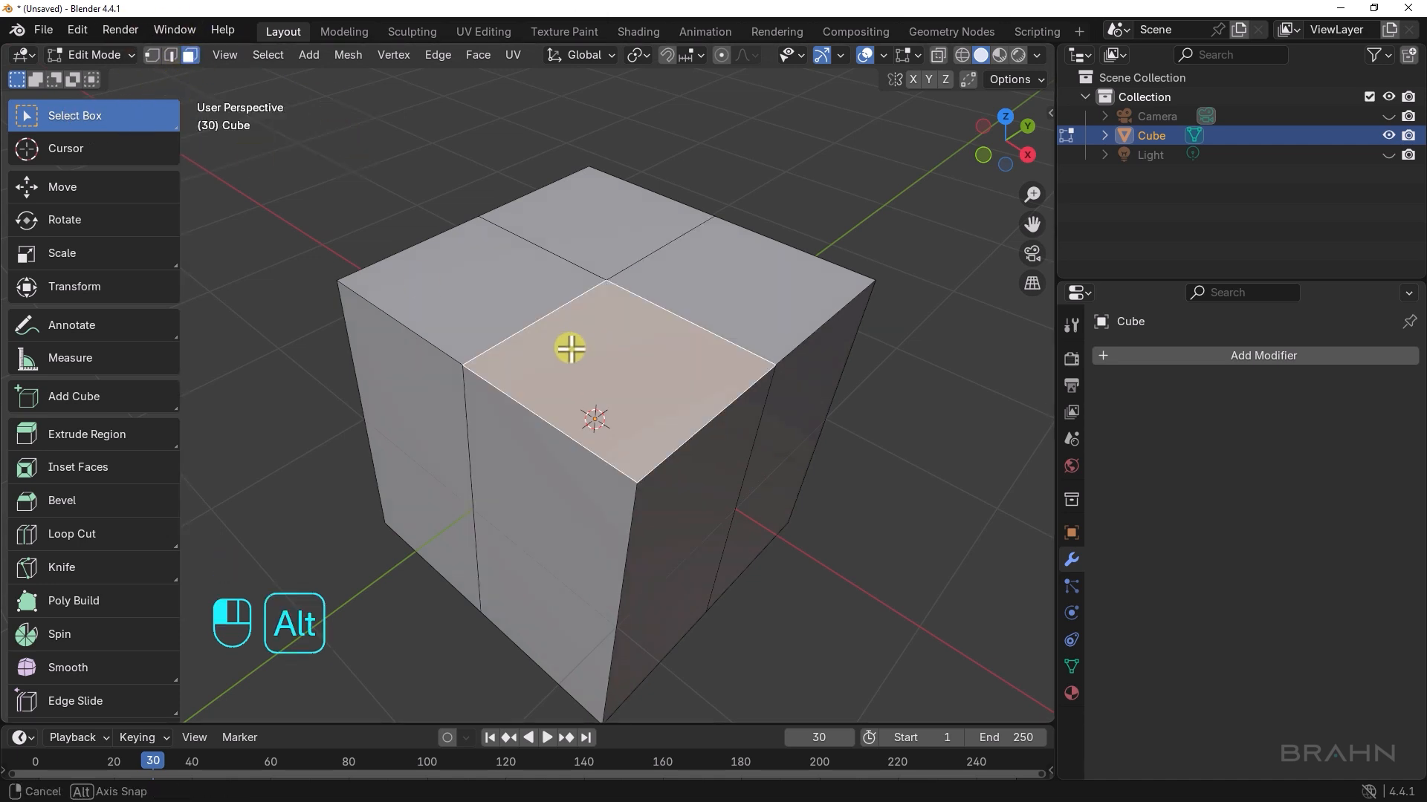
{"action": "middle_click_drag", "start_coordinate": [570, 344], "coordinate": [596, 361], "text": "alt"}
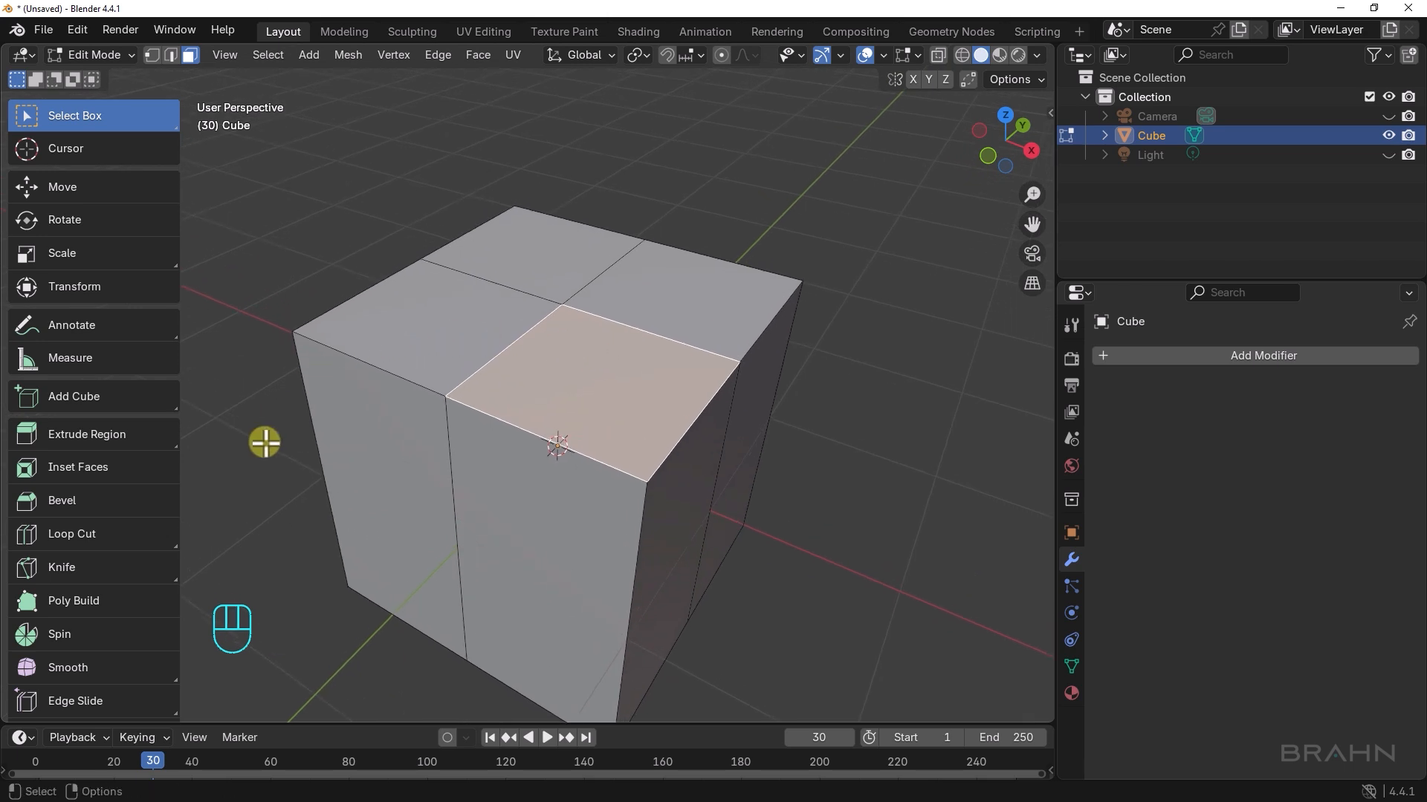
{"action": "left_click_drag", "start_coordinate": [100, 435], "coordinate": [110, 478]}
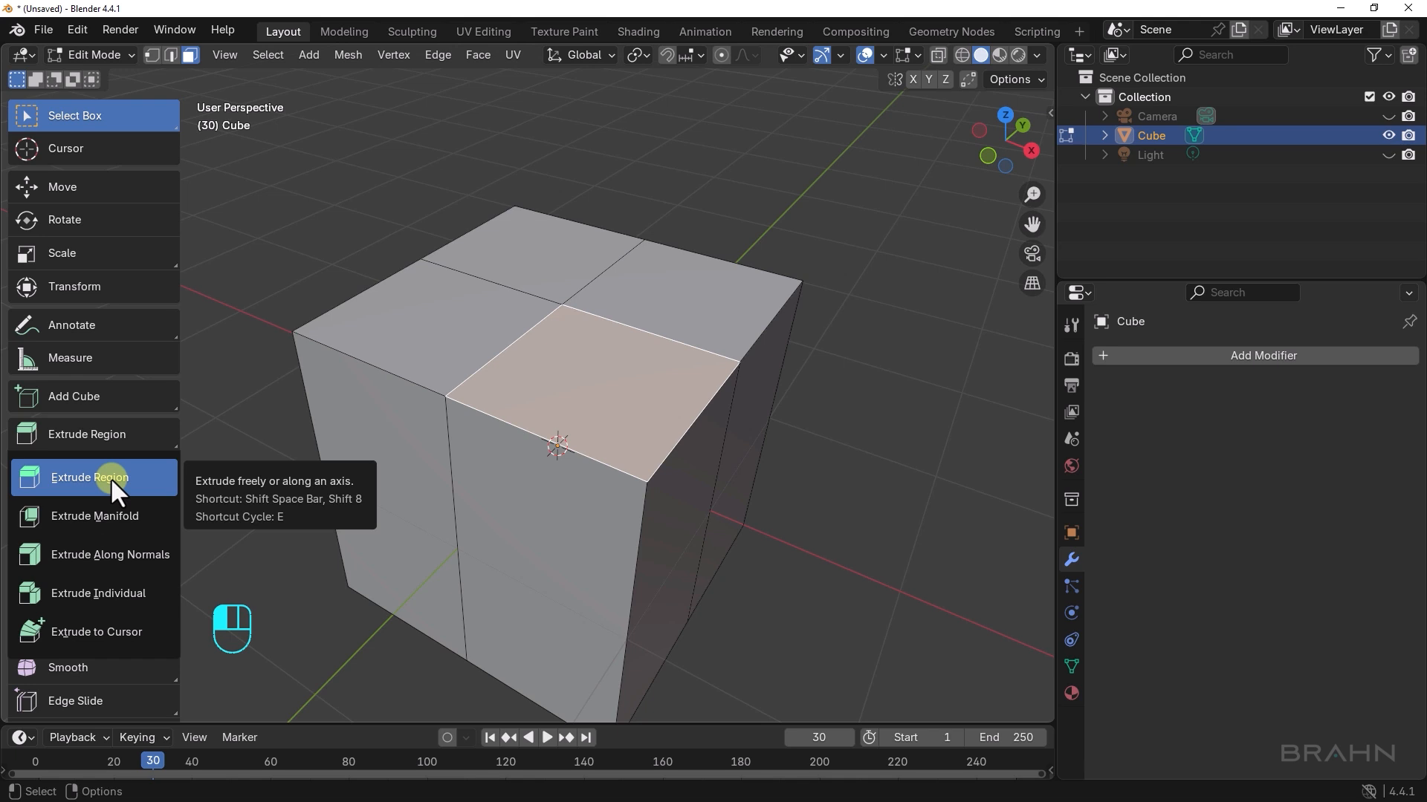
{"action": "left_click_drag", "start_coordinate": [110, 478], "coordinate": [110, 475]}
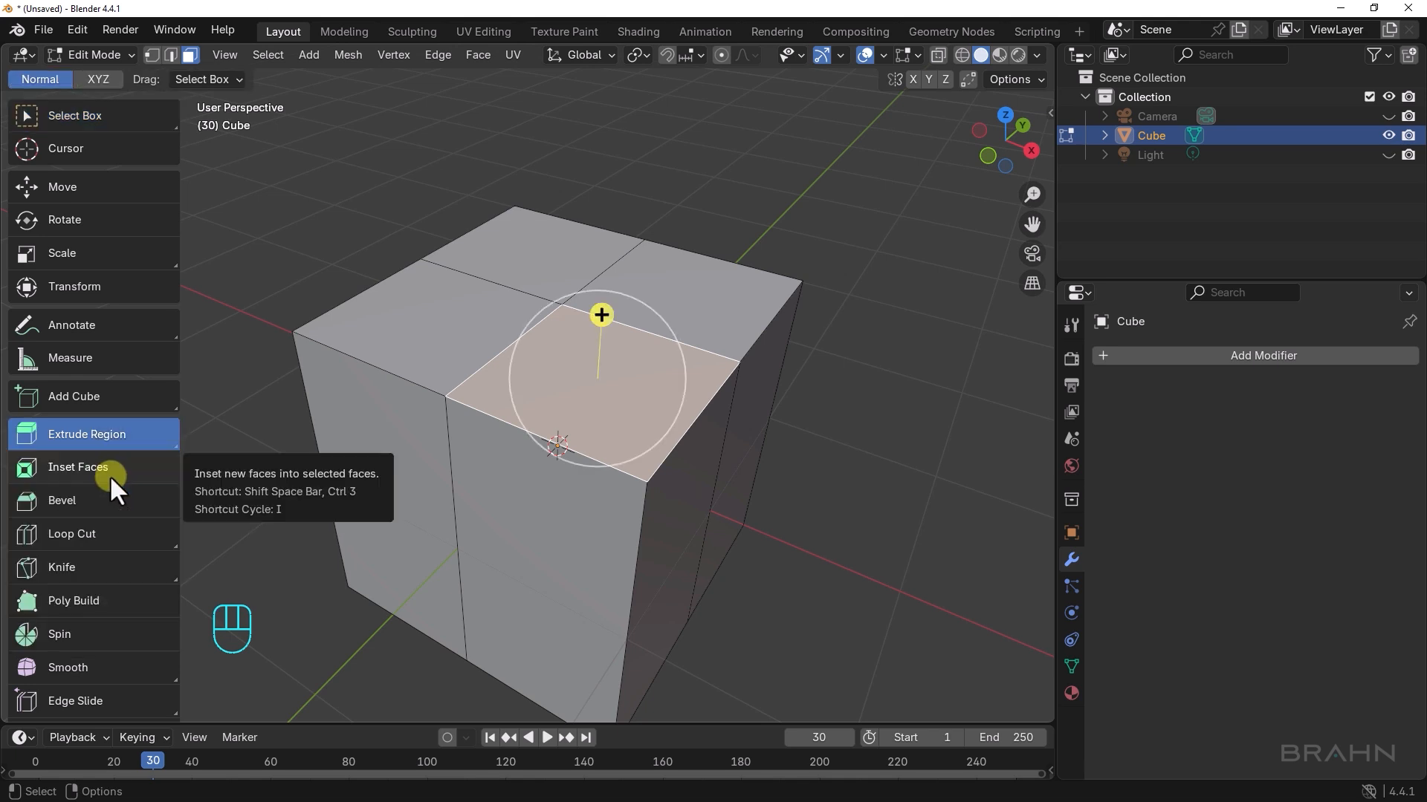
{"action": "middle_click_drag", "start_coordinate": [755, 519], "coordinate": [748, 488], "text": "alt"}
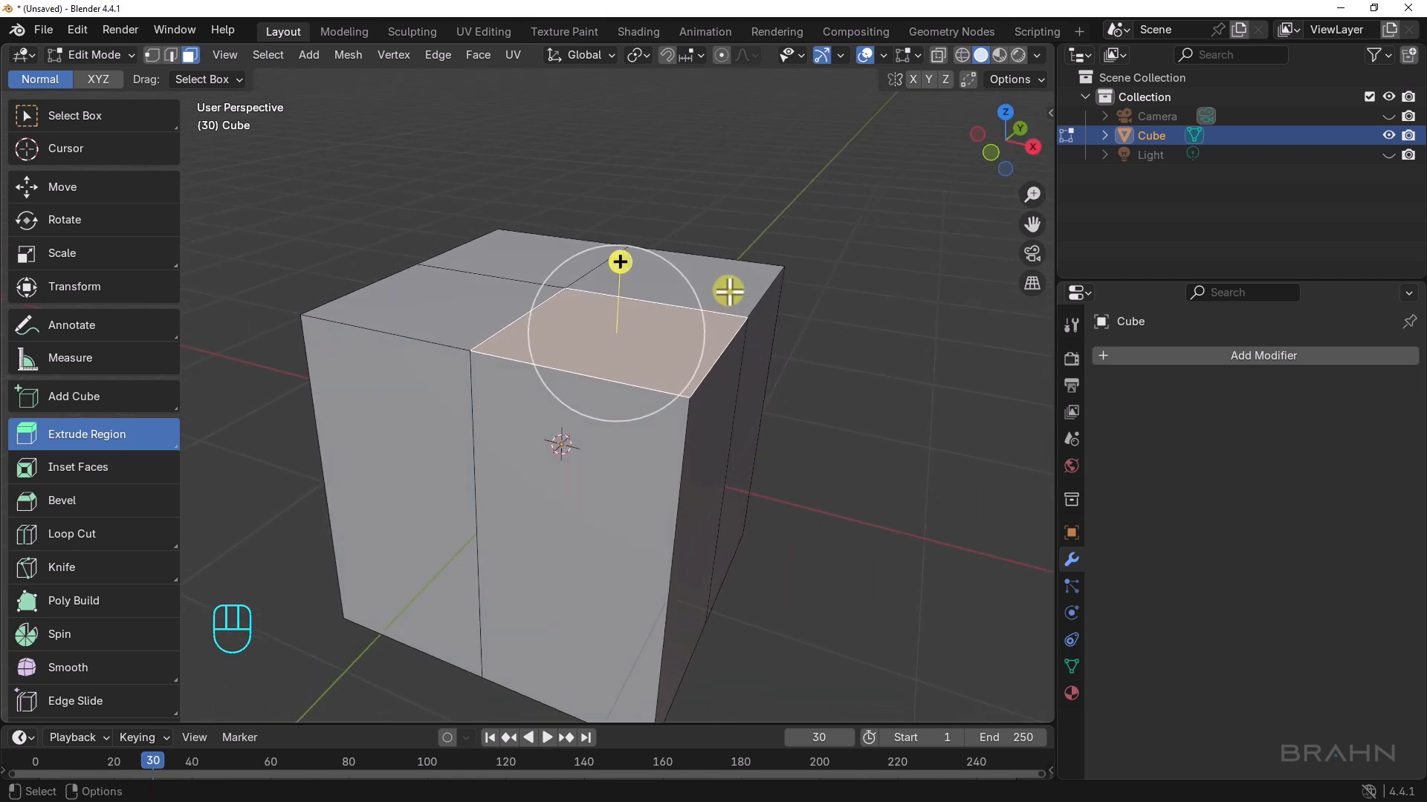
{"action": "left_click_drag", "start_coordinate": [621, 263], "coordinate": [667, 72]}
{"action": "middle_click_drag", "start_coordinate": [710, 252], "coordinate": [697, 280], "text": "alt"}
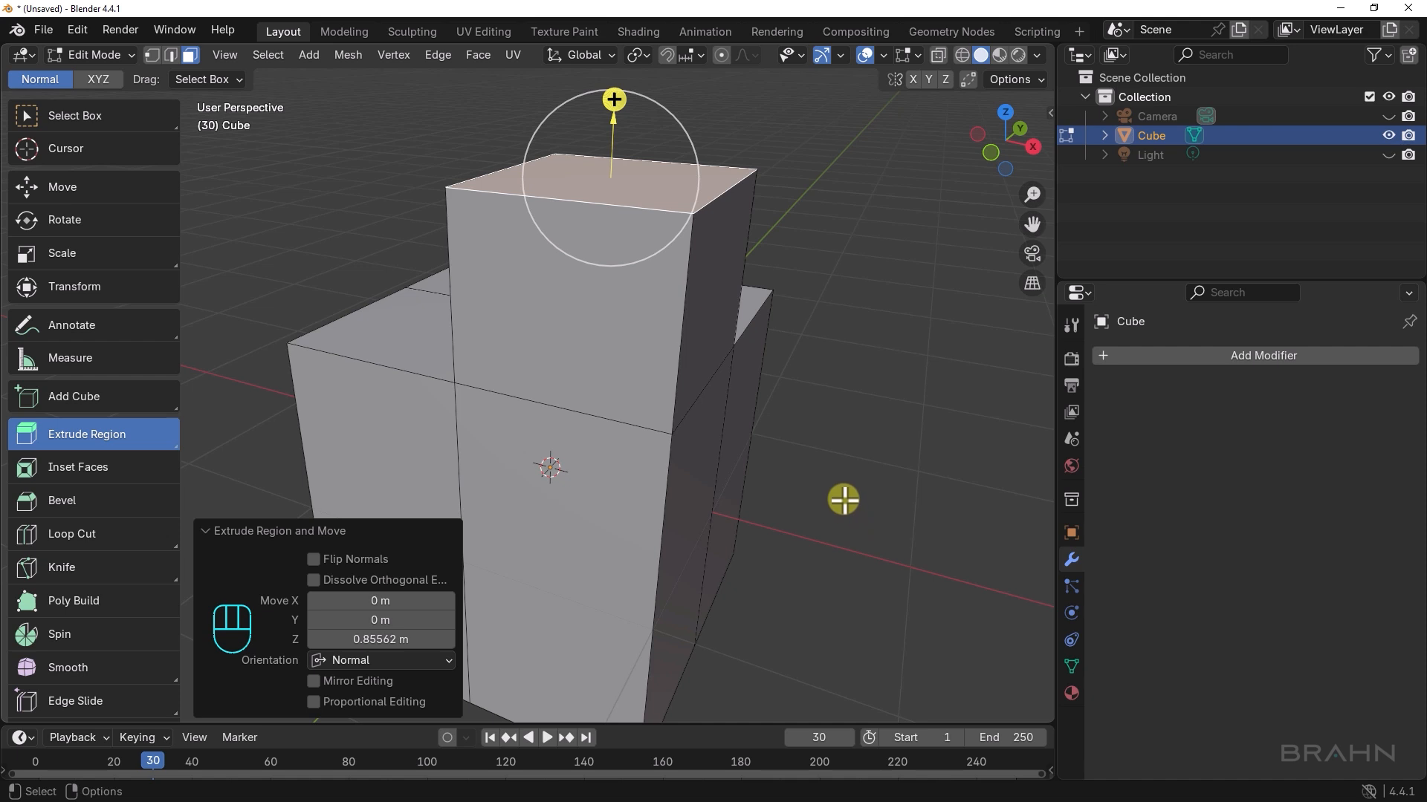
{"action": "middle_click_drag", "start_coordinate": [726, 423], "coordinate": [785, 445], "text": "alt"}
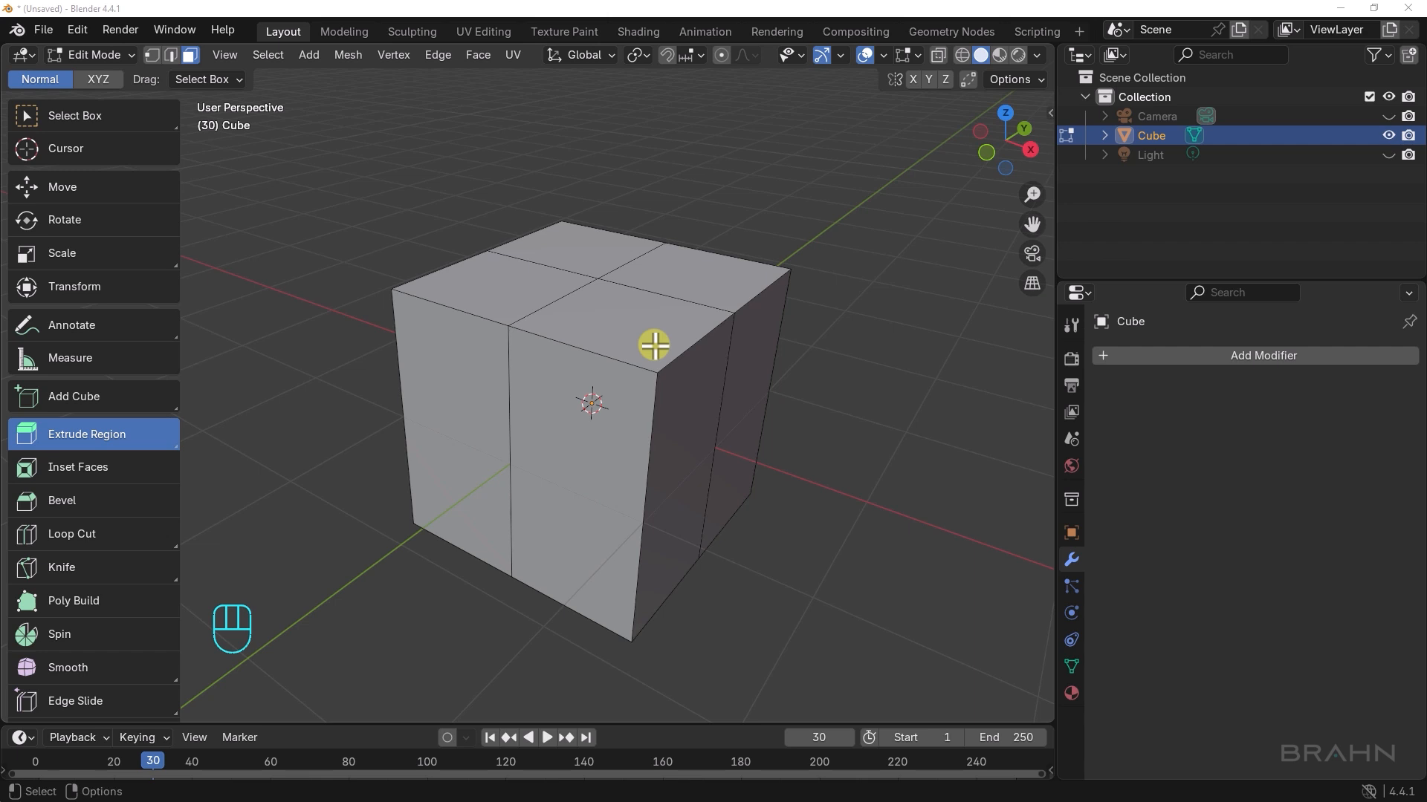
Try extruding the front quarter face on the cube's top upward about 0.86 m with Extrude Manifold, and undo it
{"action": "left_click", "coordinate": [629, 326]}
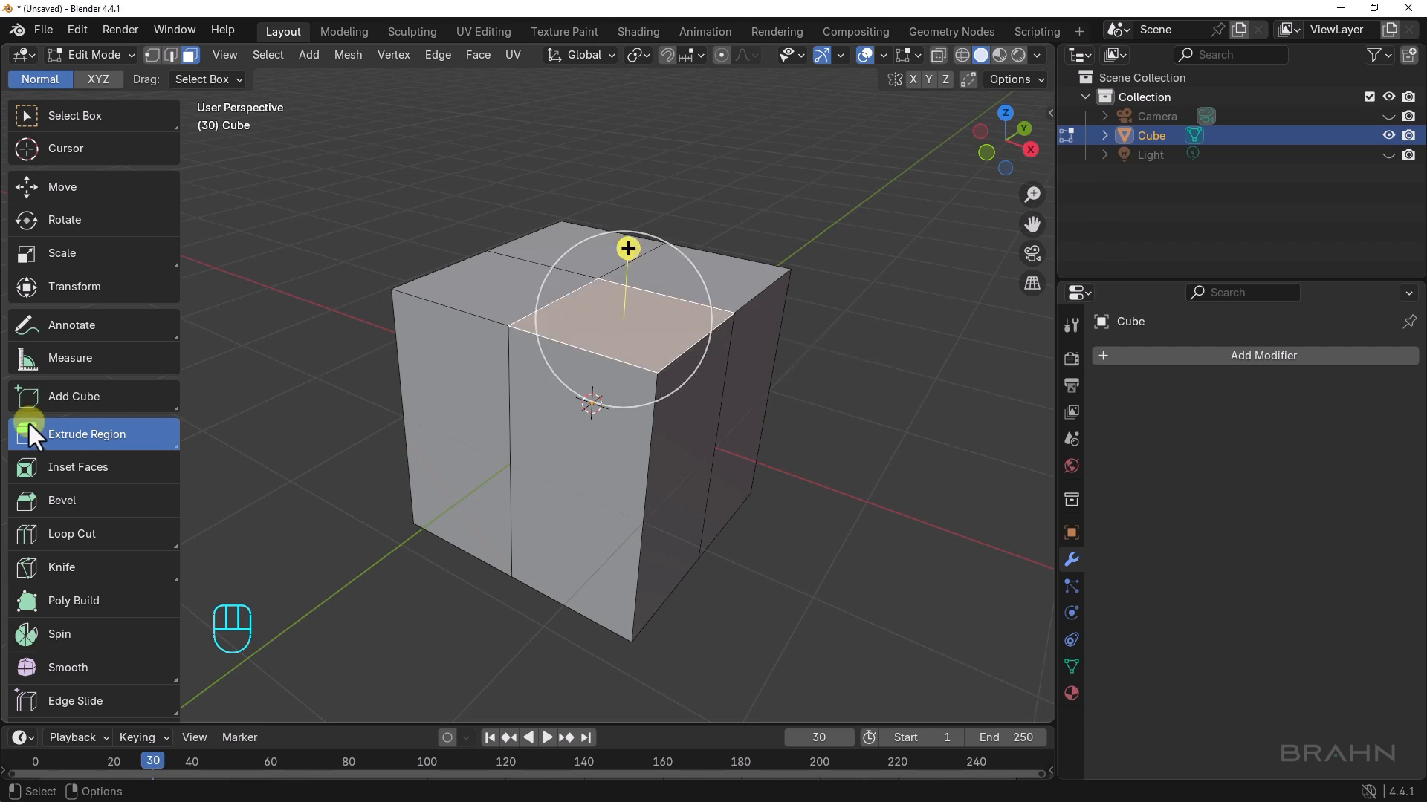
{"action": "left_click", "coordinate": [88, 437]}
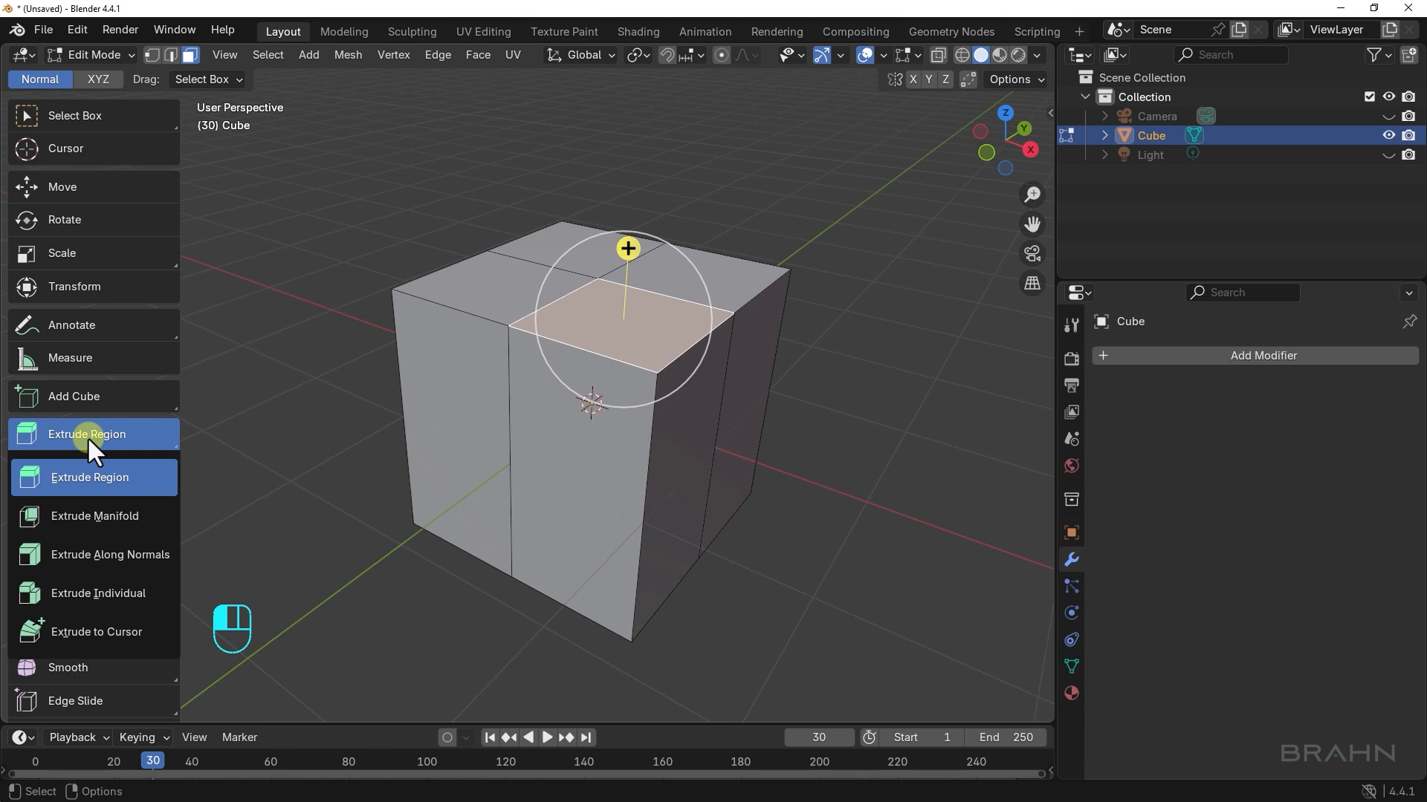
{"action": "left_click", "coordinate": [105, 515]}
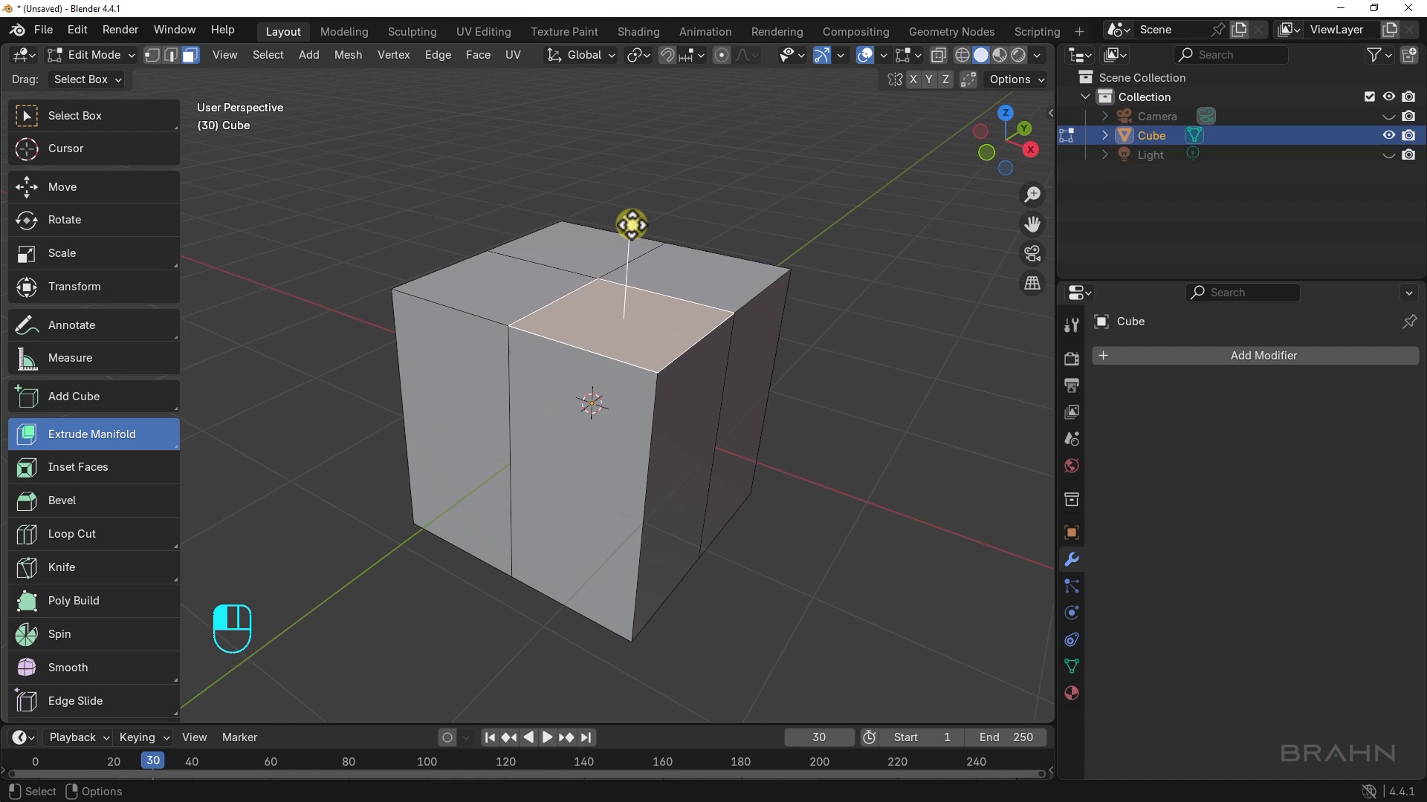
{"action": "left_click_drag", "start_coordinate": [632, 224], "coordinate": [663, 77]}
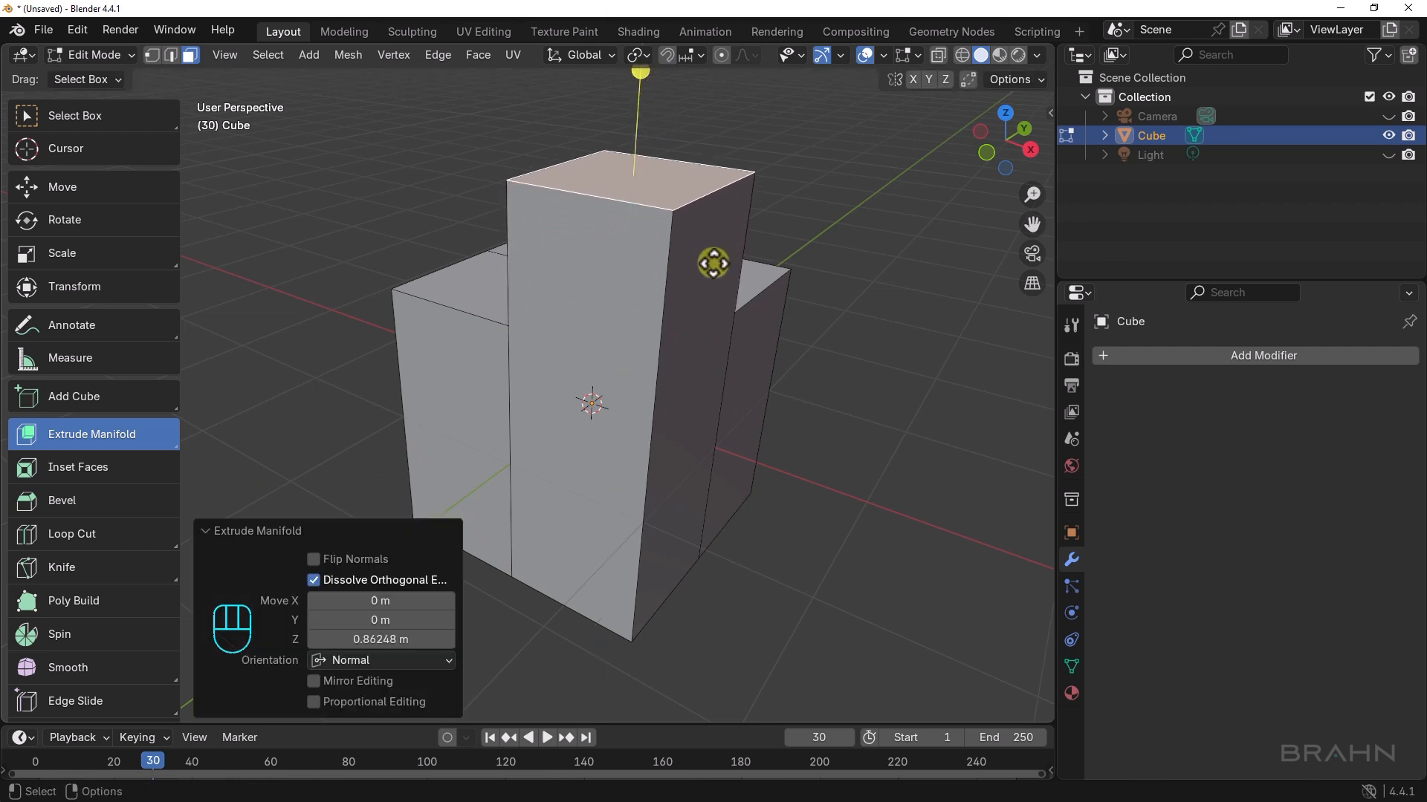
{"action": "middle_click_drag", "start_coordinate": [748, 356], "coordinate": [708, 377], "text": "alt"}
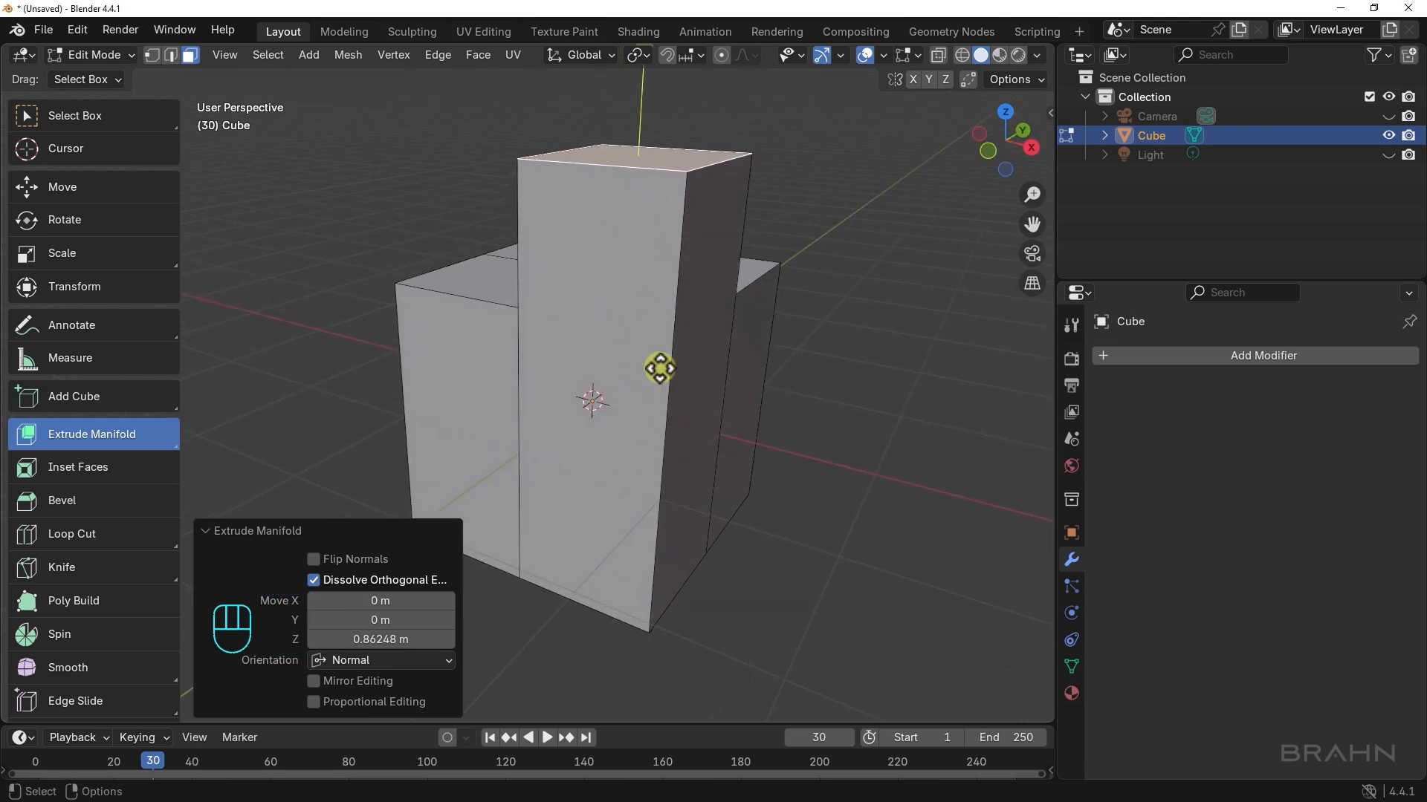
{"action": "key", "text": "ctrl+z"}
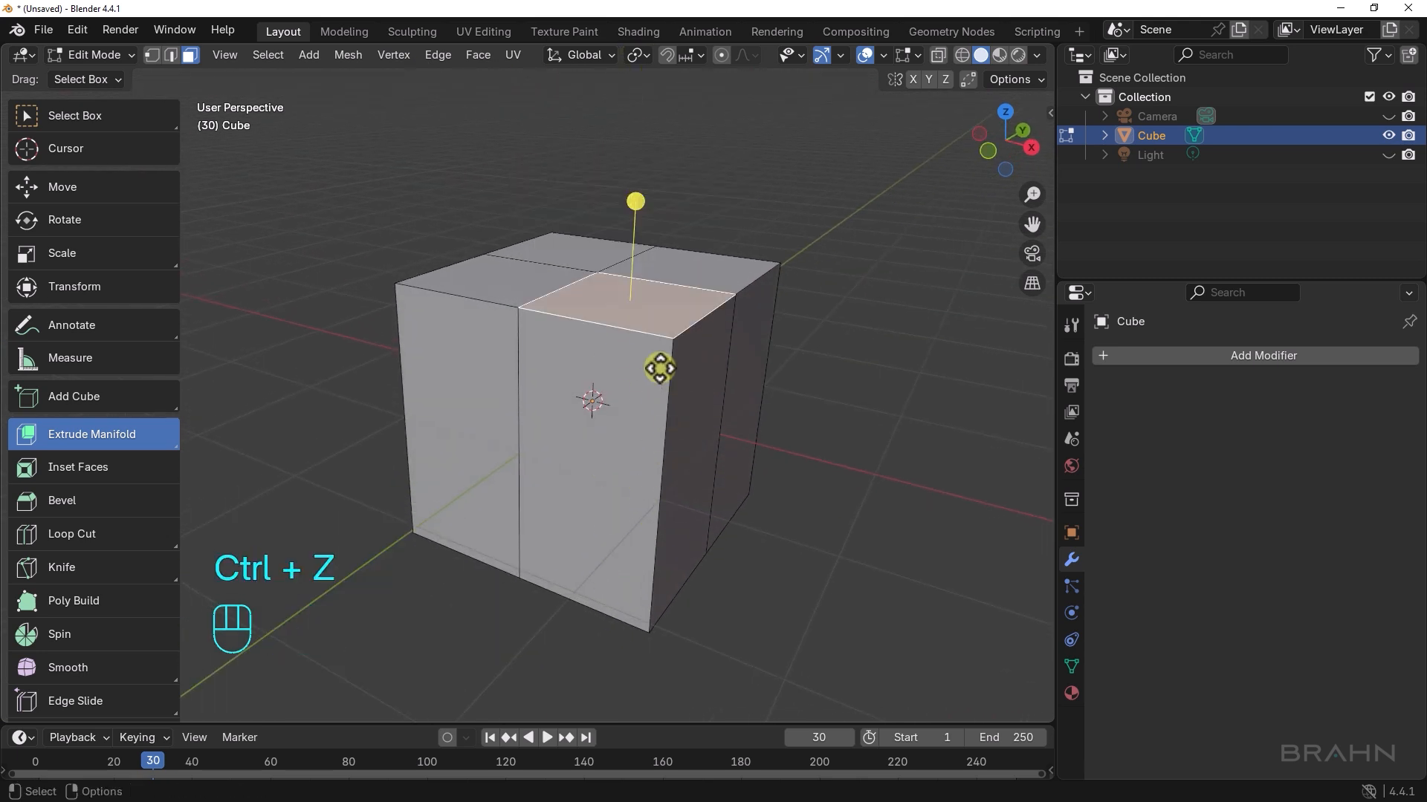
{"action": "key", "text": "ctrl+z"}
Select all four quarter faces on the cube's top and extrude them upward together with Extrude Region
{"action": "middle_click_drag", "start_coordinate": [675, 372], "coordinate": [573, 260]}
{"action": "left_click", "coordinate": [573, 261], "text": "shift"}
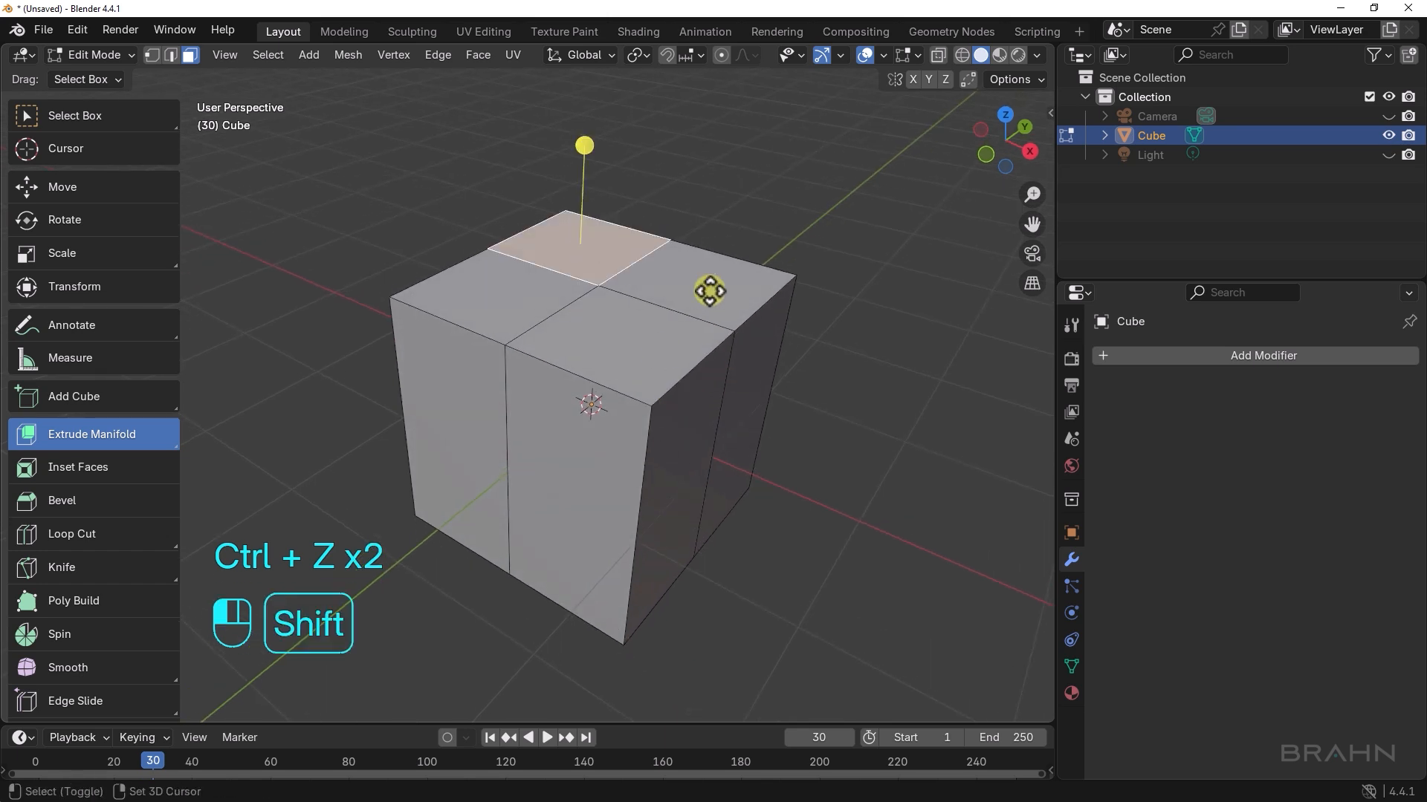
{"action": "left_click", "coordinate": [709, 292], "text": "shift"}
{"action": "left_click", "coordinate": [522, 304], "text": "shift"}
{"action": "left_click_drag", "start_coordinate": [110, 436], "coordinate": [101, 480]}
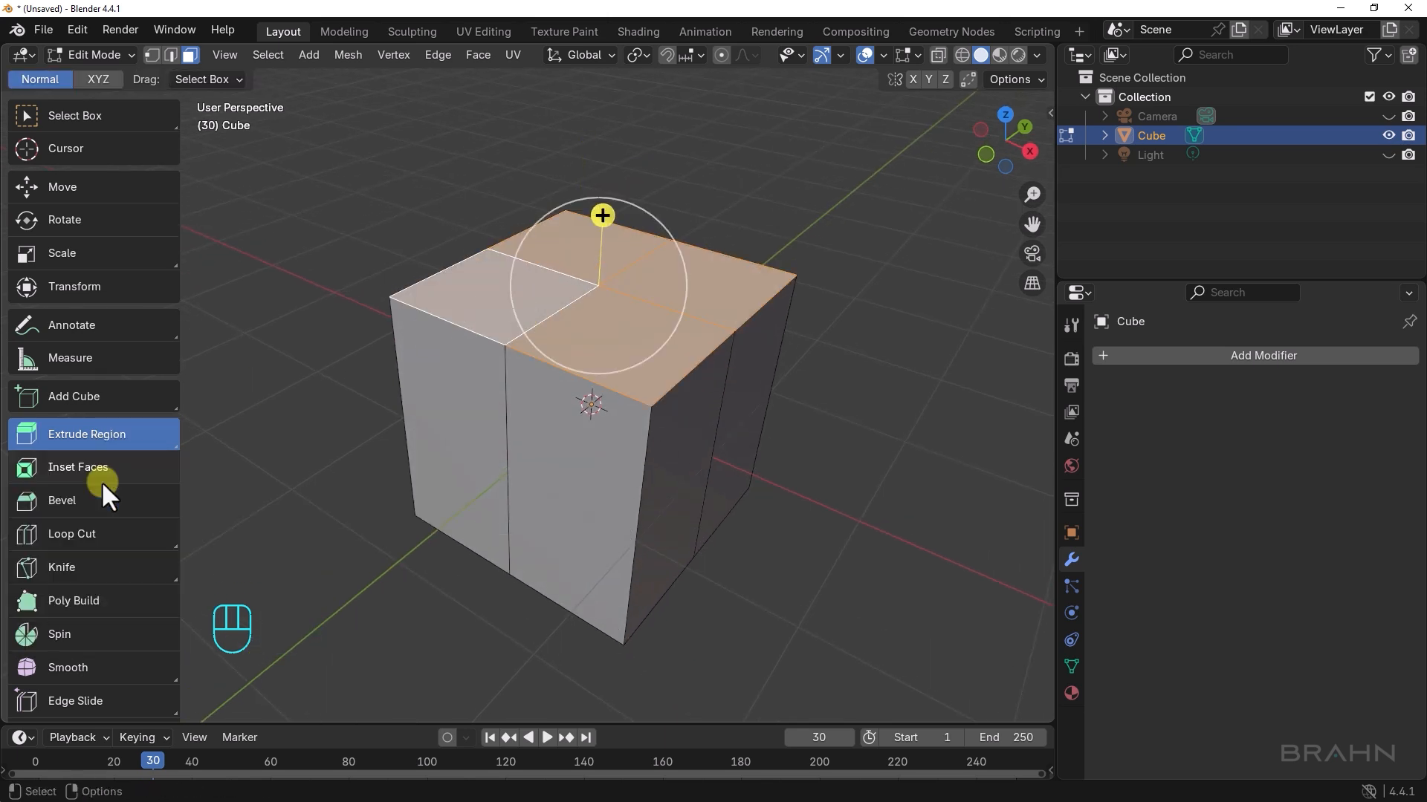
{"action": "left_click_drag", "start_coordinate": [603, 215], "coordinate": [617, 88]}
{"action": "left_click_drag", "start_coordinate": [627, 156], "coordinate": [646, 364], "text": "alt"}
Select only the front quarter face of the extruded top and move it along the X axis
{"action": "left_click", "coordinate": [649, 365]}
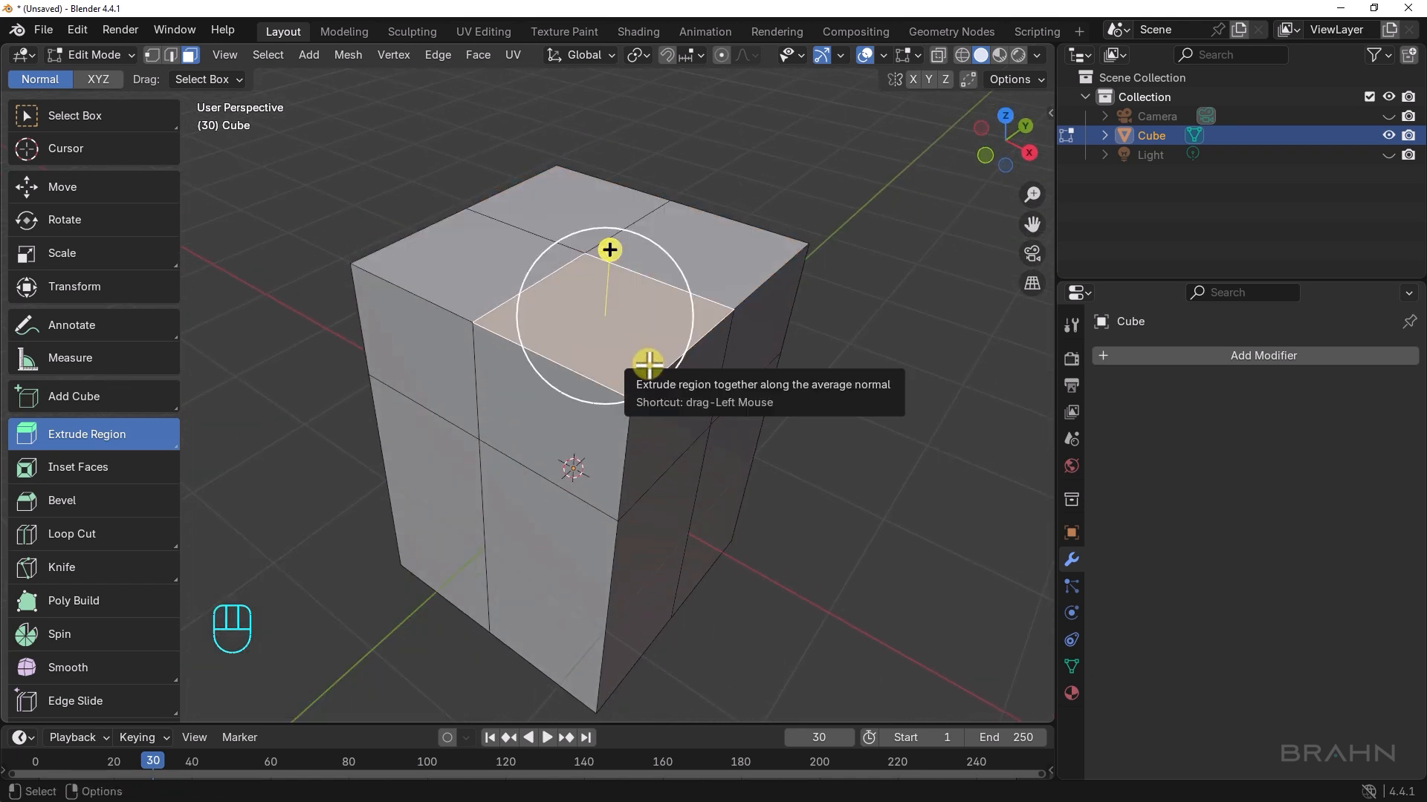
{"action": "key", "text": "g"}
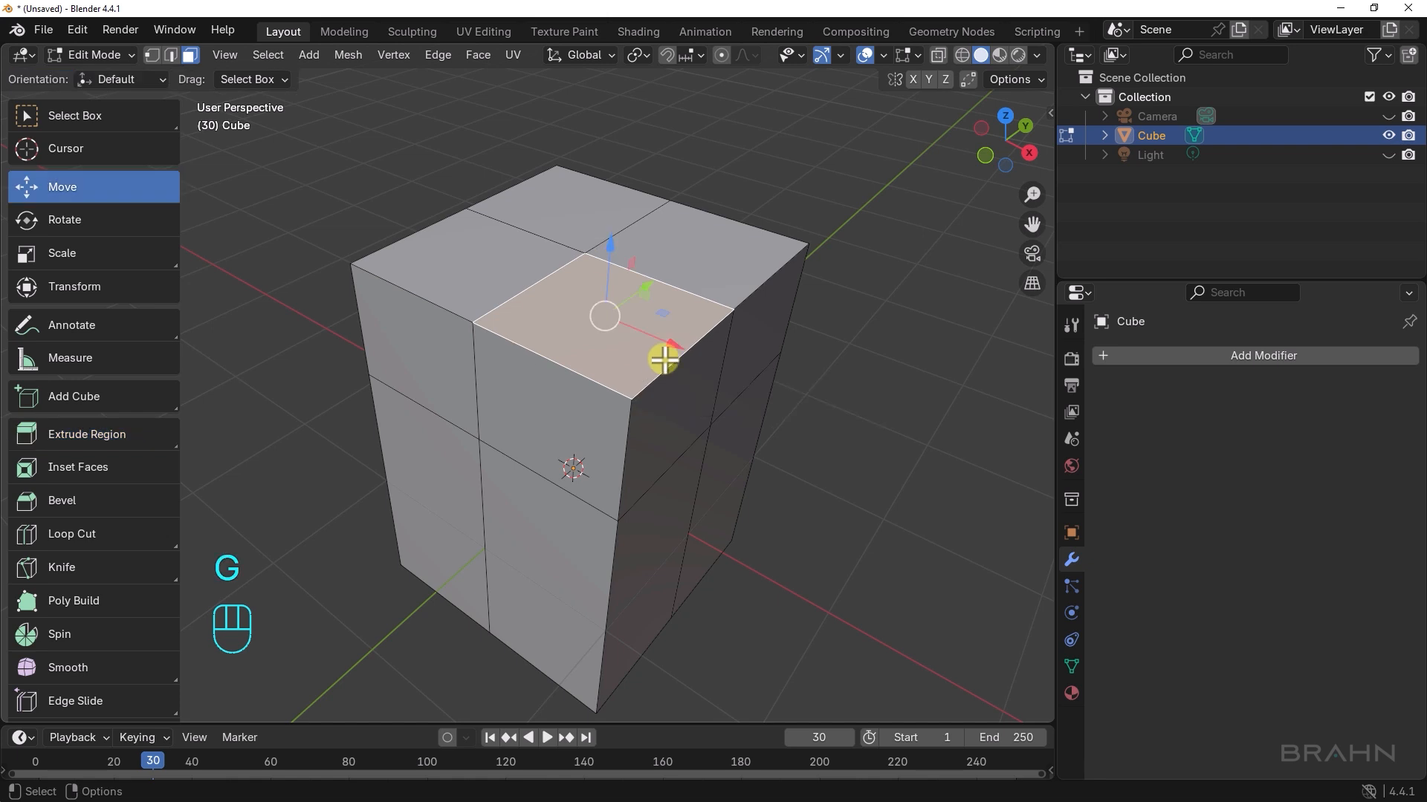
{"action": "left_click_drag", "start_coordinate": [675, 343], "coordinate": [597, 327]}
{"action": "left_click_drag", "start_coordinate": [483, 358], "coordinate": [775, 391], "text": "alt"}
Undo the face move and the region extrusion, restoring the selection of all four top faces
{"action": "key", "text": "ctrl+z"}
{"action": "key", "text": "ctrl+z"}
{"action": "key", "text": "ctrl+z"}
{"action": "key", "text": "ctrl+z"}
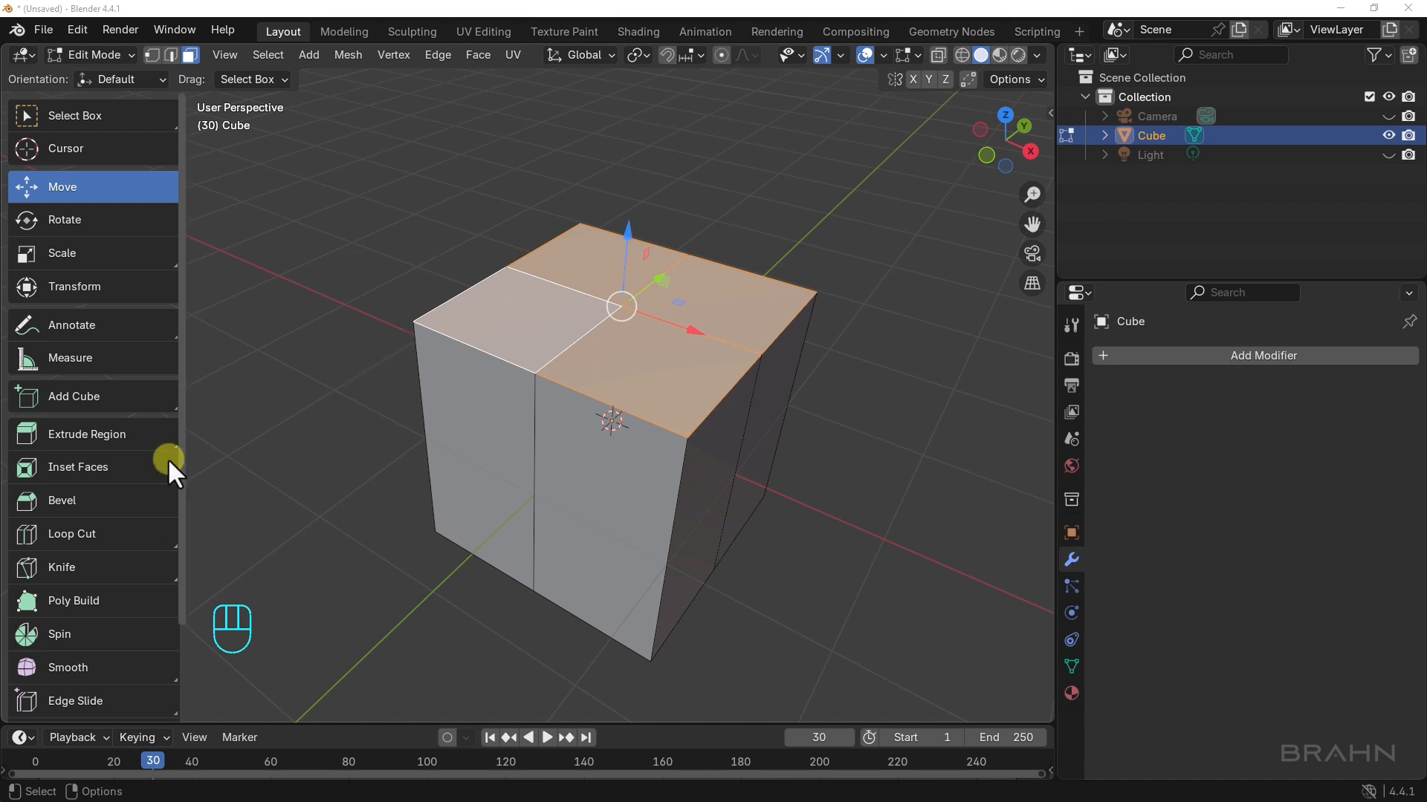
Extrude the four selected top faces upward with Extrude Individual and select only the front quarter face
{"action": "left_click_drag", "start_coordinate": [101, 435], "coordinate": [104, 590]}
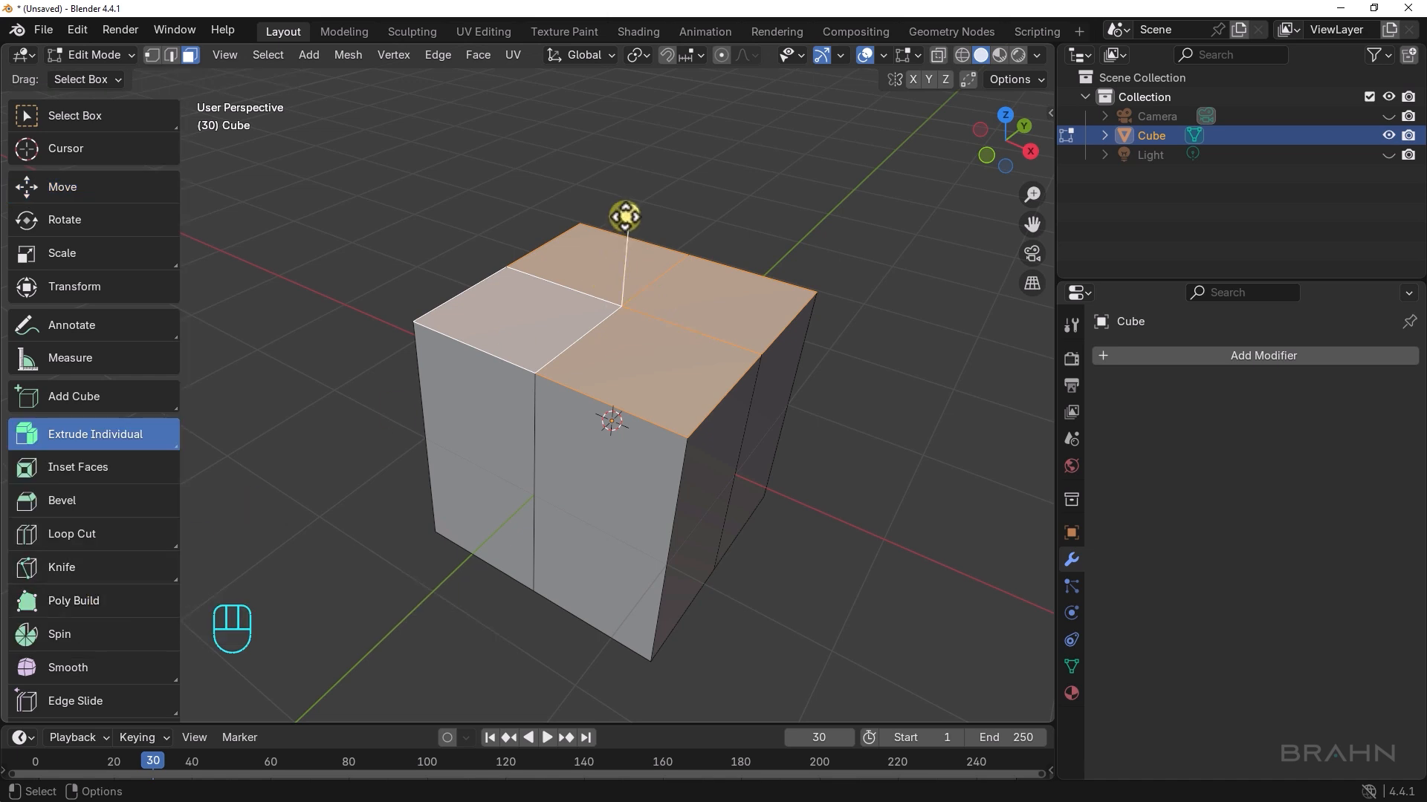
{"action": "left_click_drag", "start_coordinate": [624, 216], "coordinate": [640, 153]}
{"action": "left_click_drag", "start_coordinate": [729, 298], "coordinate": [649, 379], "text": "alt"}
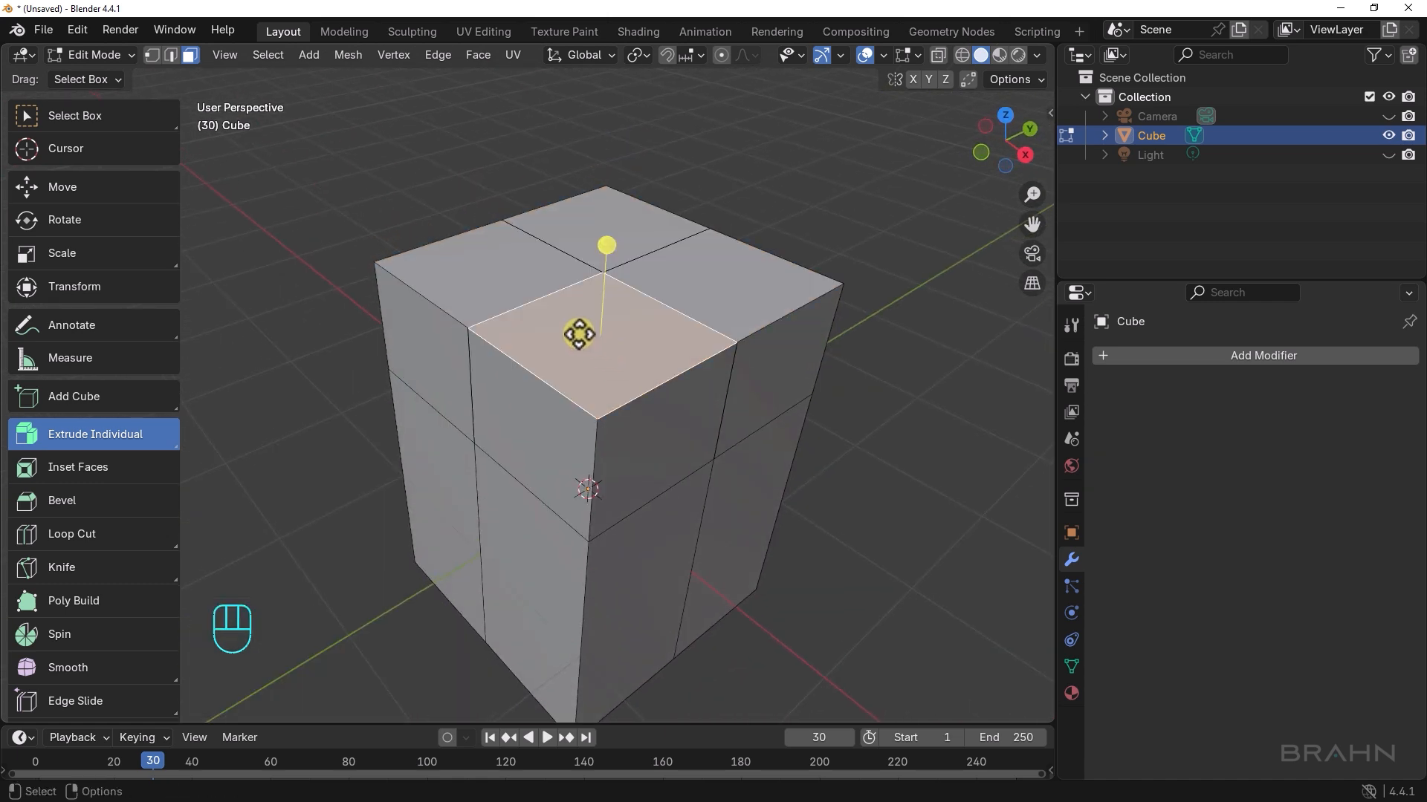
Move the front quarter top face outward along the X and Y axes, and select the diagonally opposite top face
{"action": "key", "text": "g"}
{"action": "left_click_drag", "start_coordinate": [660, 368], "coordinate": [688, 394]}
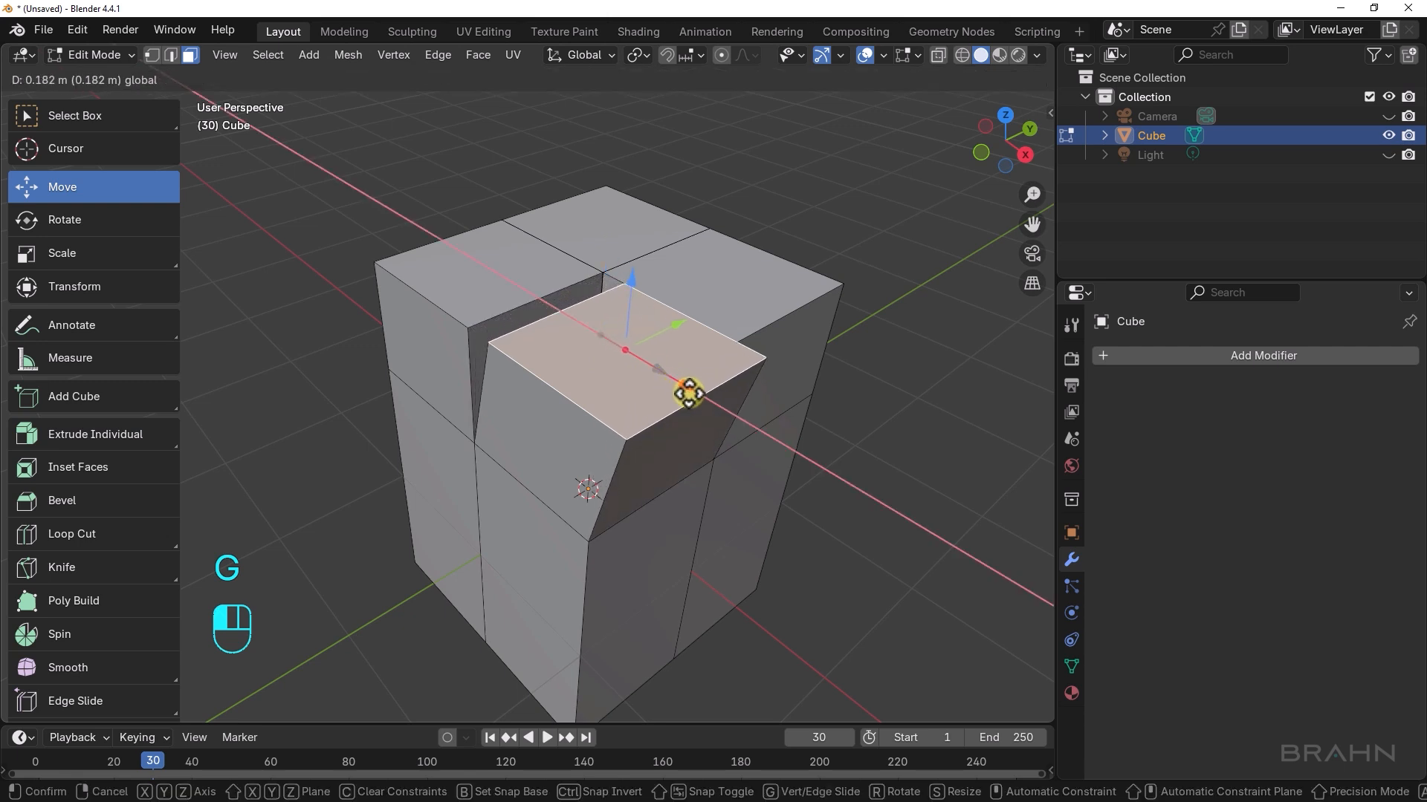
{"action": "left_click_drag", "start_coordinate": [688, 337], "coordinate": [644, 360]}
{"action": "left_click_drag", "start_coordinate": [520, 369], "coordinate": [386, 338], "text": "alt"}
{"action": "left_click", "coordinate": [598, 275]}
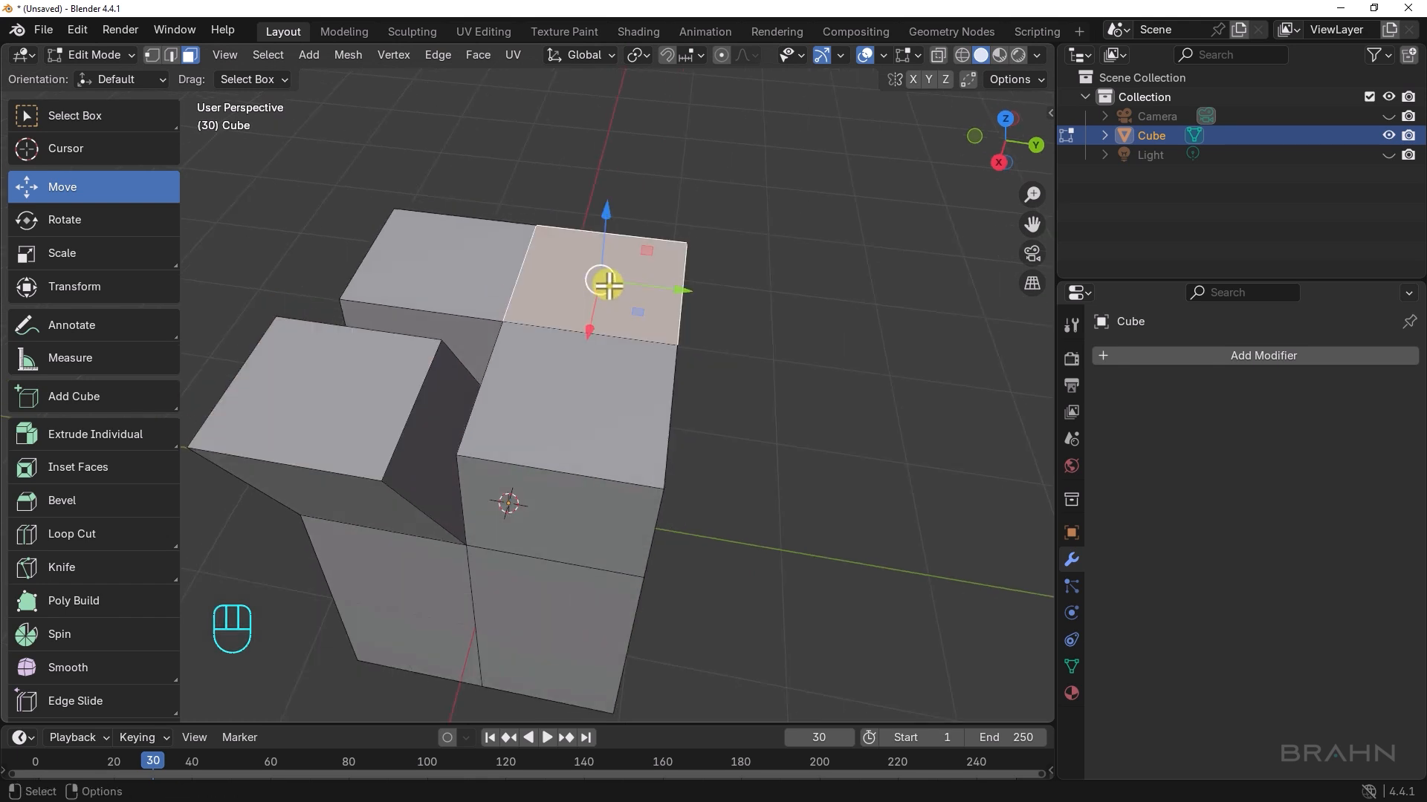
{"action": "left_click_drag", "start_coordinate": [638, 315], "coordinate": [751, 344]}
Undo the face moves and the individual extrusion of the cube's top faces
{"action": "key", "text": "ctrl+z"}
{"action": "key", "text": "ctrl+z"}
{"action": "key", "text": "ctrl+z"}
{"action": "key", "text": "ctrl+z"}
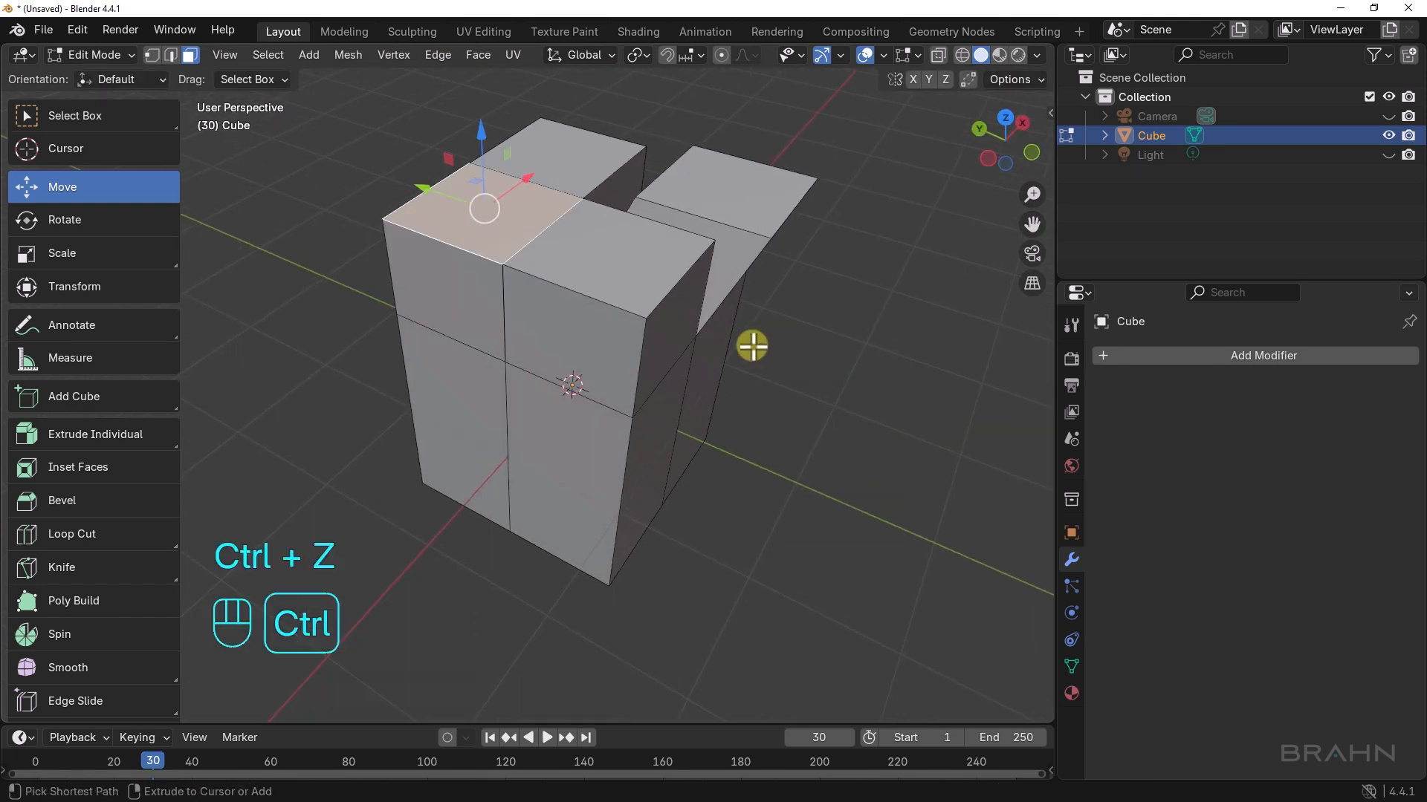
{"action": "key", "text": "ctrl+z"}
{"action": "key", "text": "ctrl+z"}
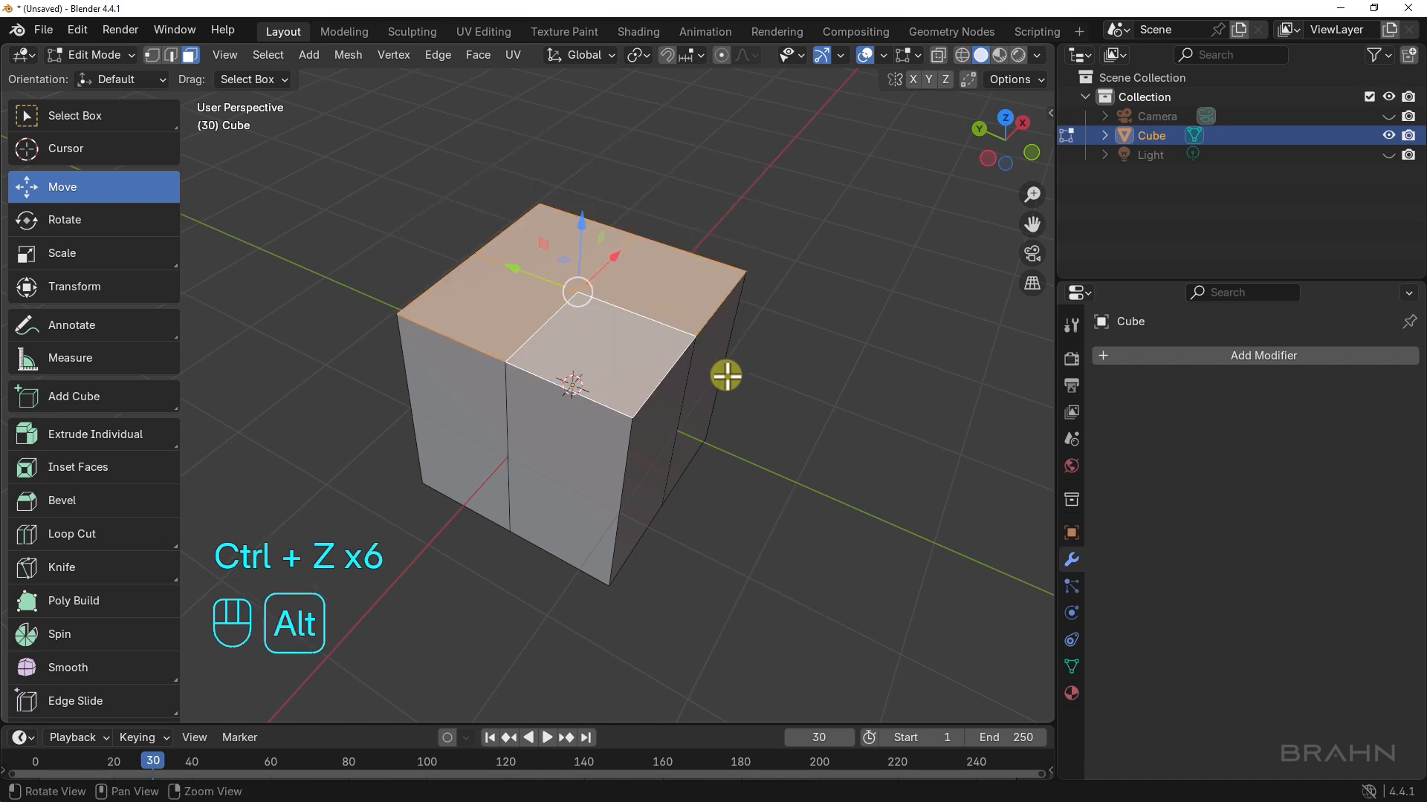
Select a single quarter face on the cube's top and switch to the right orthographic view
{"action": "left_click_drag", "start_coordinate": [726, 375], "coordinate": [673, 398], "text": "alt"}
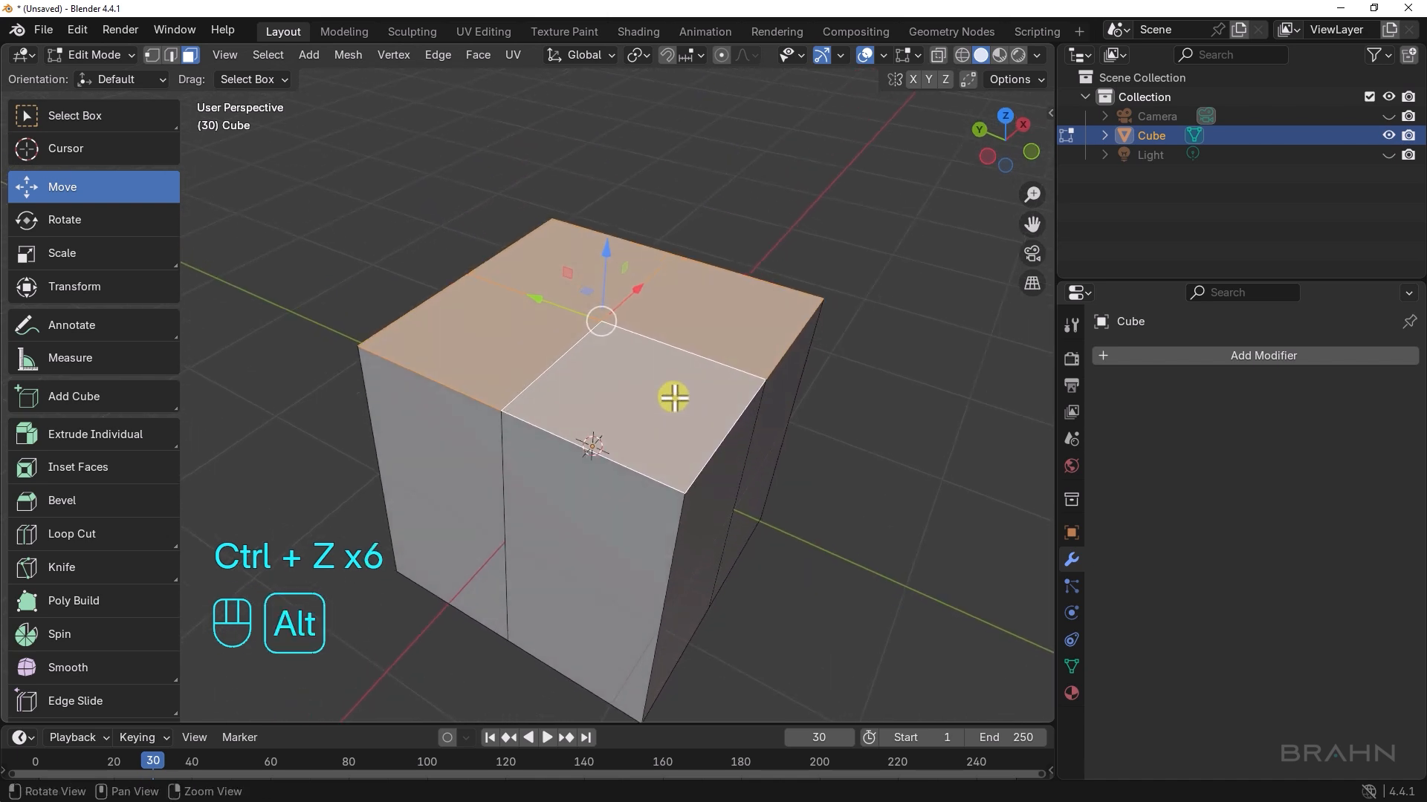
{"action": "left_click", "coordinate": [689, 403]}
{"action": "left_click_drag", "start_coordinate": [755, 424], "coordinate": [742, 386], "text": "alt"}
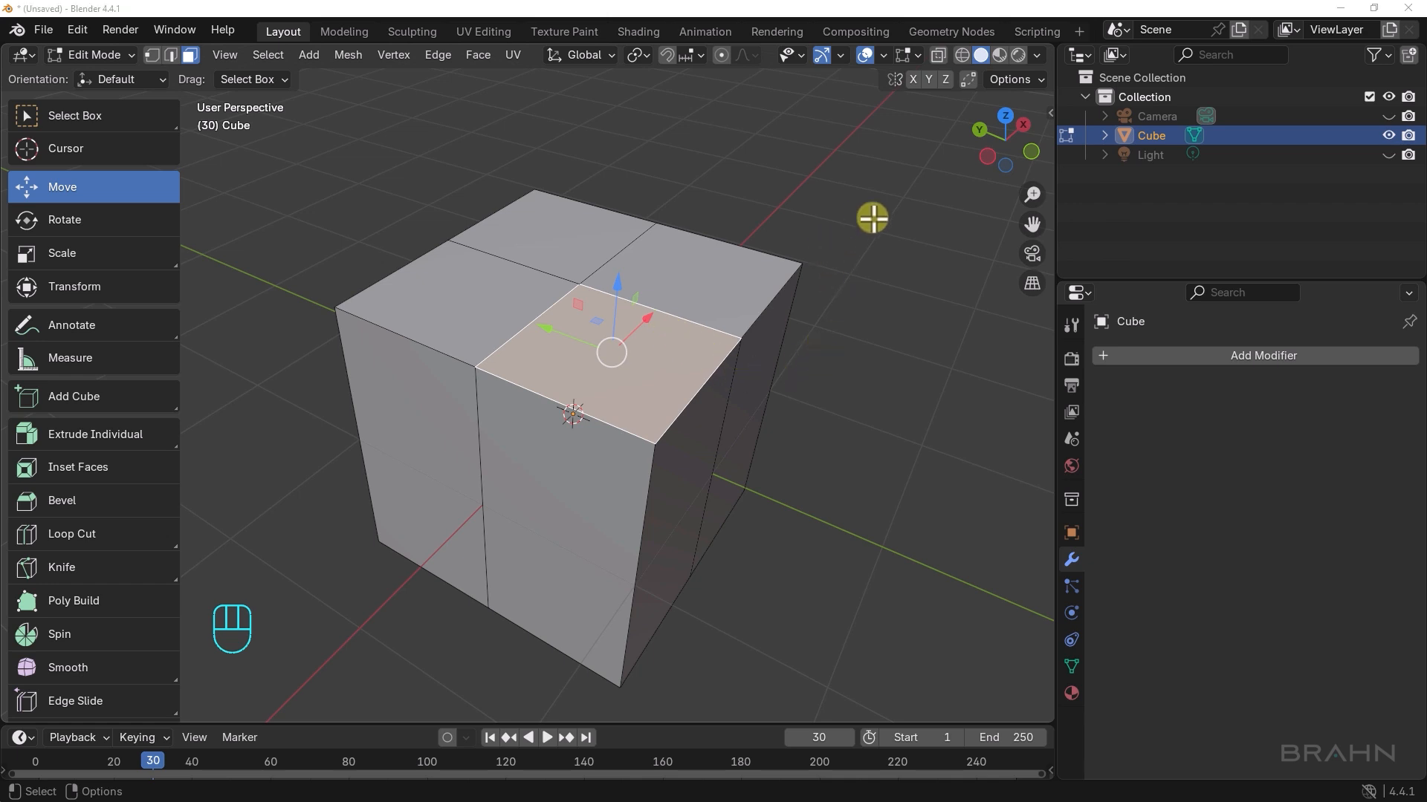
{"action": "left_click", "coordinate": [1021, 124]}
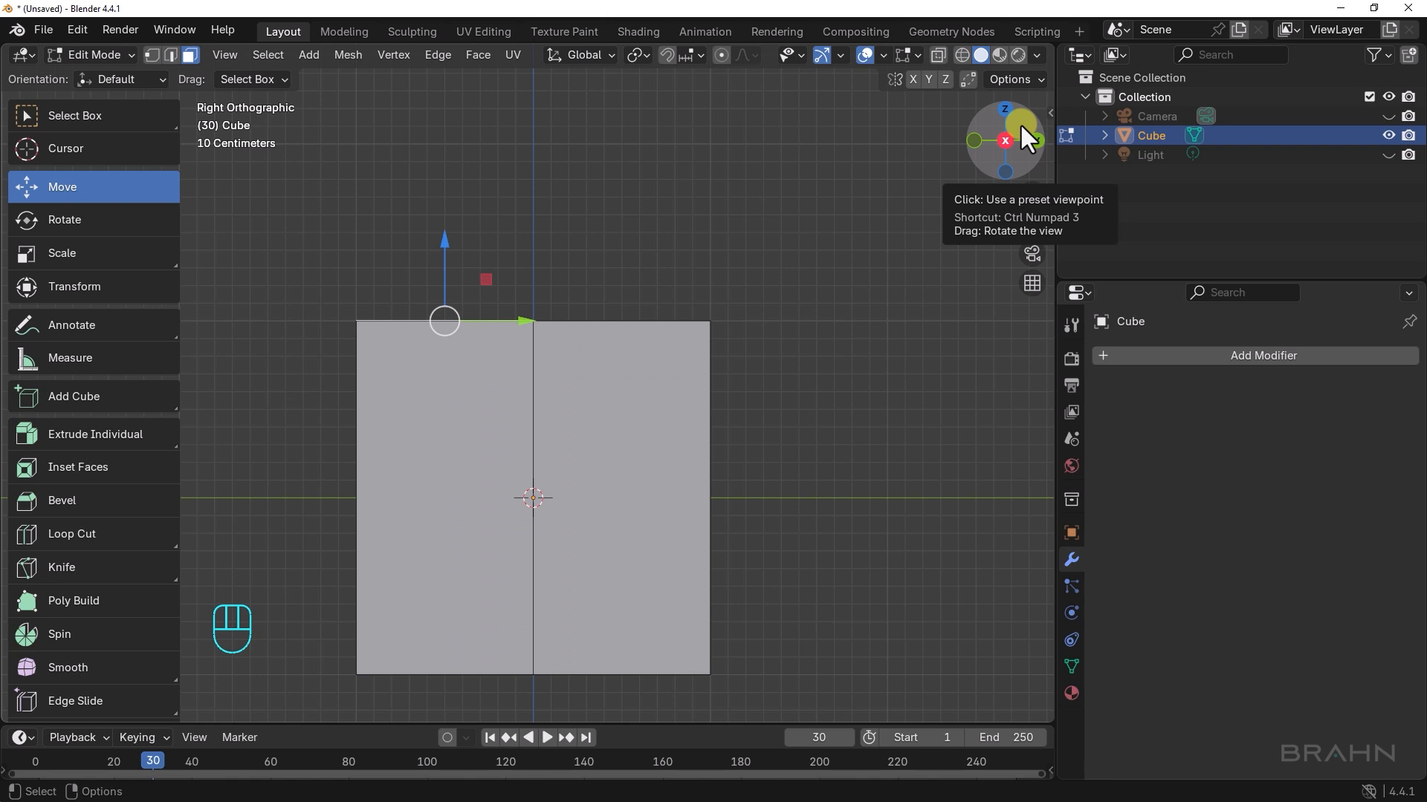
{"action": "middle_click_drag", "start_coordinate": [652, 382], "coordinate": [791, 388], "text": "alt"}
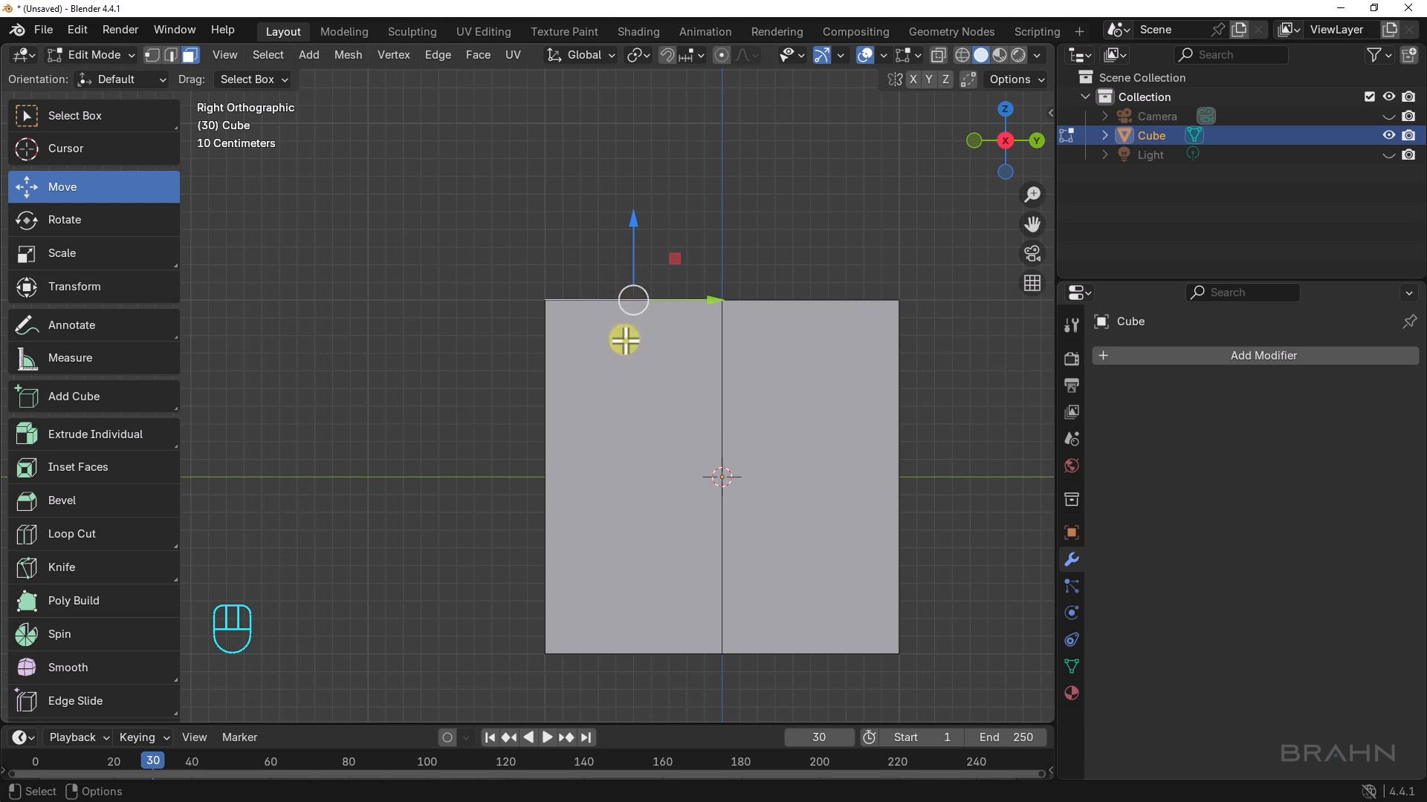
{"action": "middle_click_drag", "start_coordinate": [630, 355], "coordinate": [549, 389], "text": "alt"}
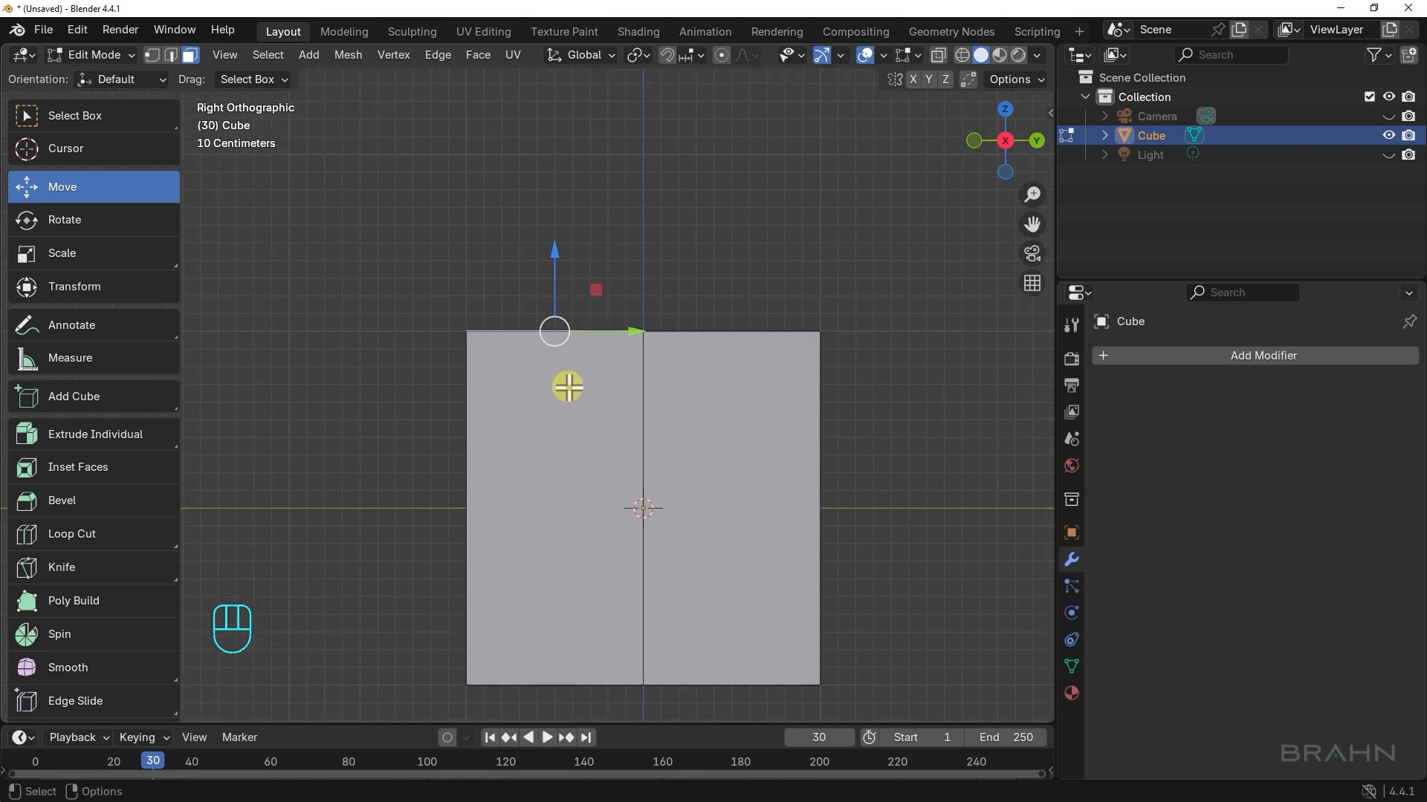
{"action": "right_click_drag", "start_coordinate": [582, 387], "coordinate": [541, 392], "text": "alt"}
{"action": "middle_click_drag", "start_coordinate": [548, 398], "coordinate": [564, 409], "text": "alt"}
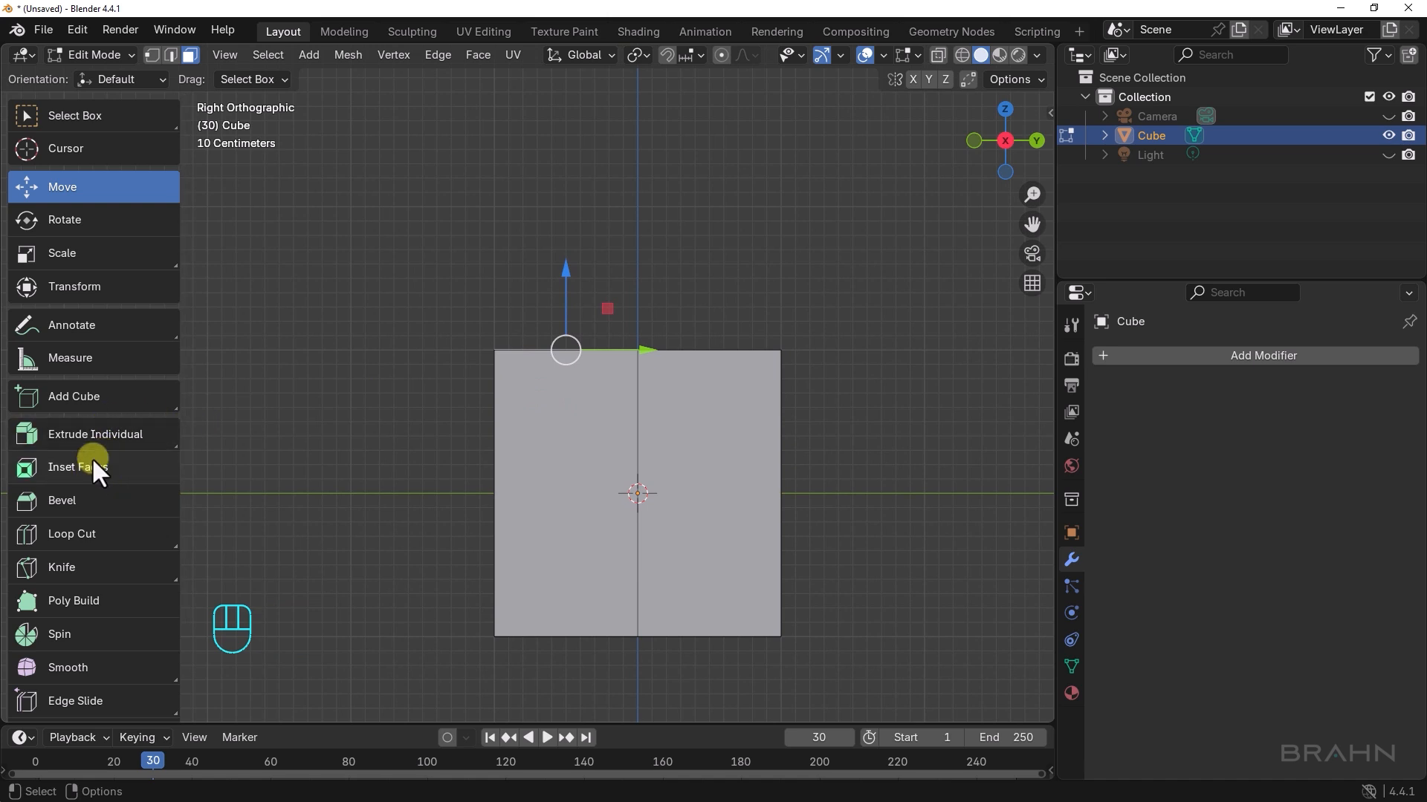
Extrude the selected face through six points with Extrude to Cursor, forming an arch that rises, curves sideways and comes back down
{"action": "left_click", "coordinate": [101, 434]}
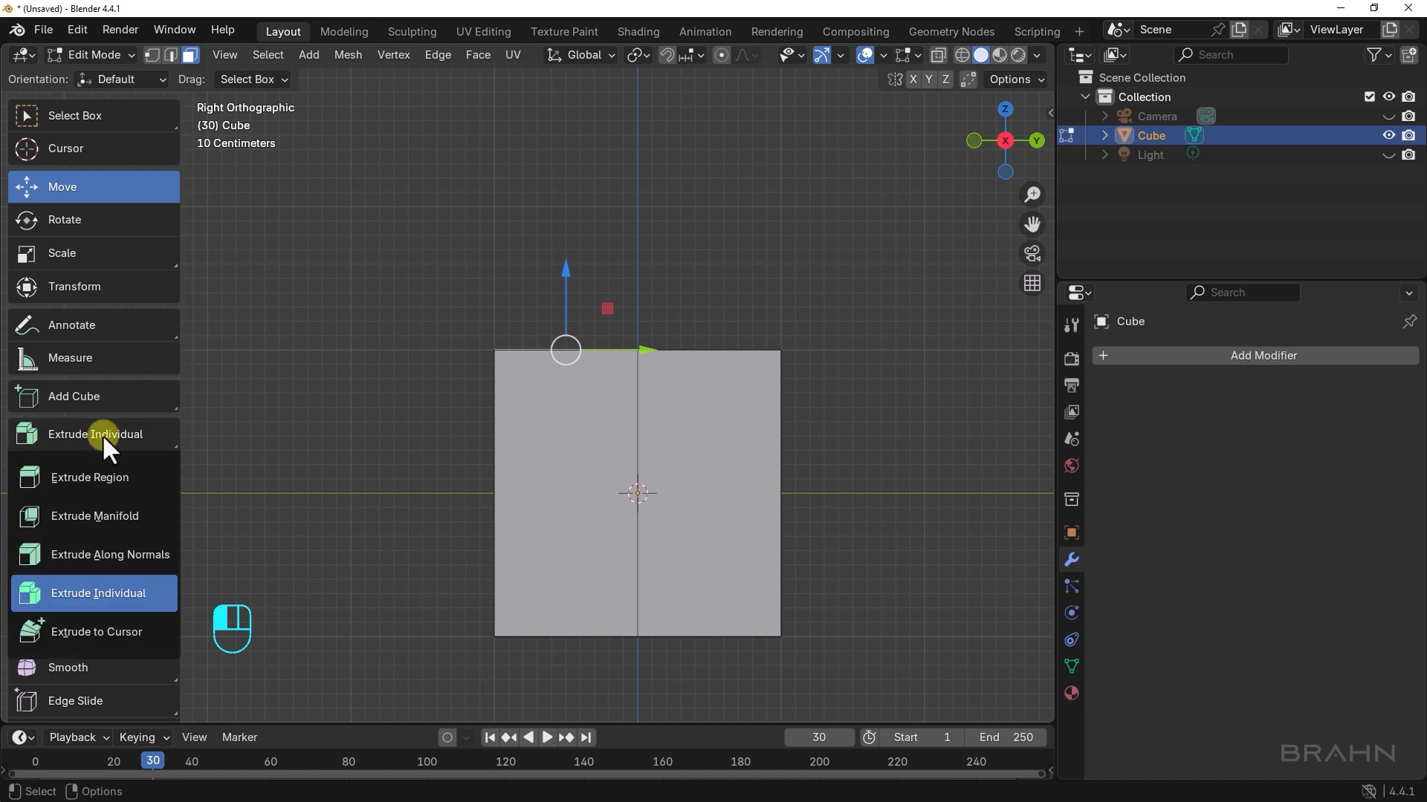
{"action": "left_click", "coordinate": [114, 632]}
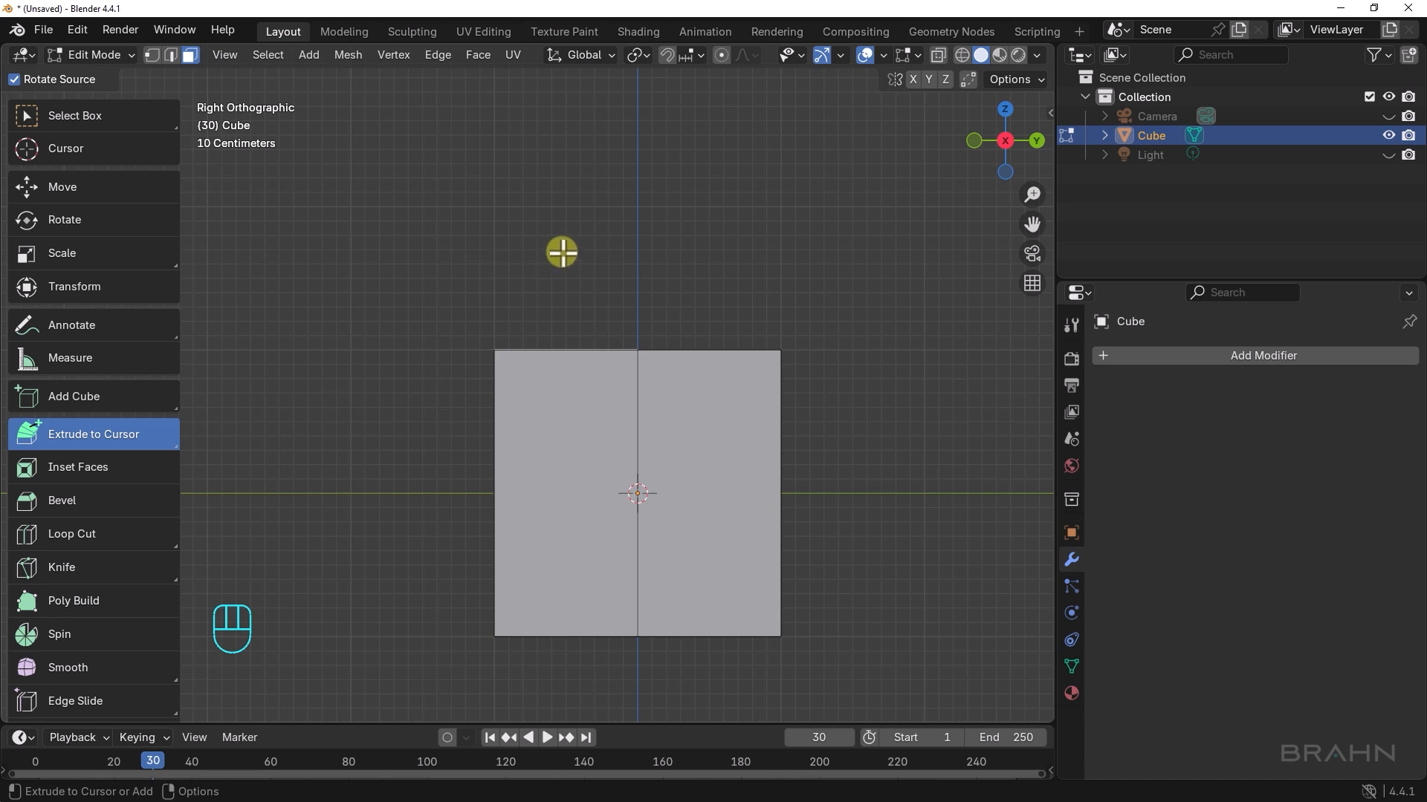
{"action": "left_click_drag", "start_coordinate": [567, 258], "coordinate": [573, 224]}
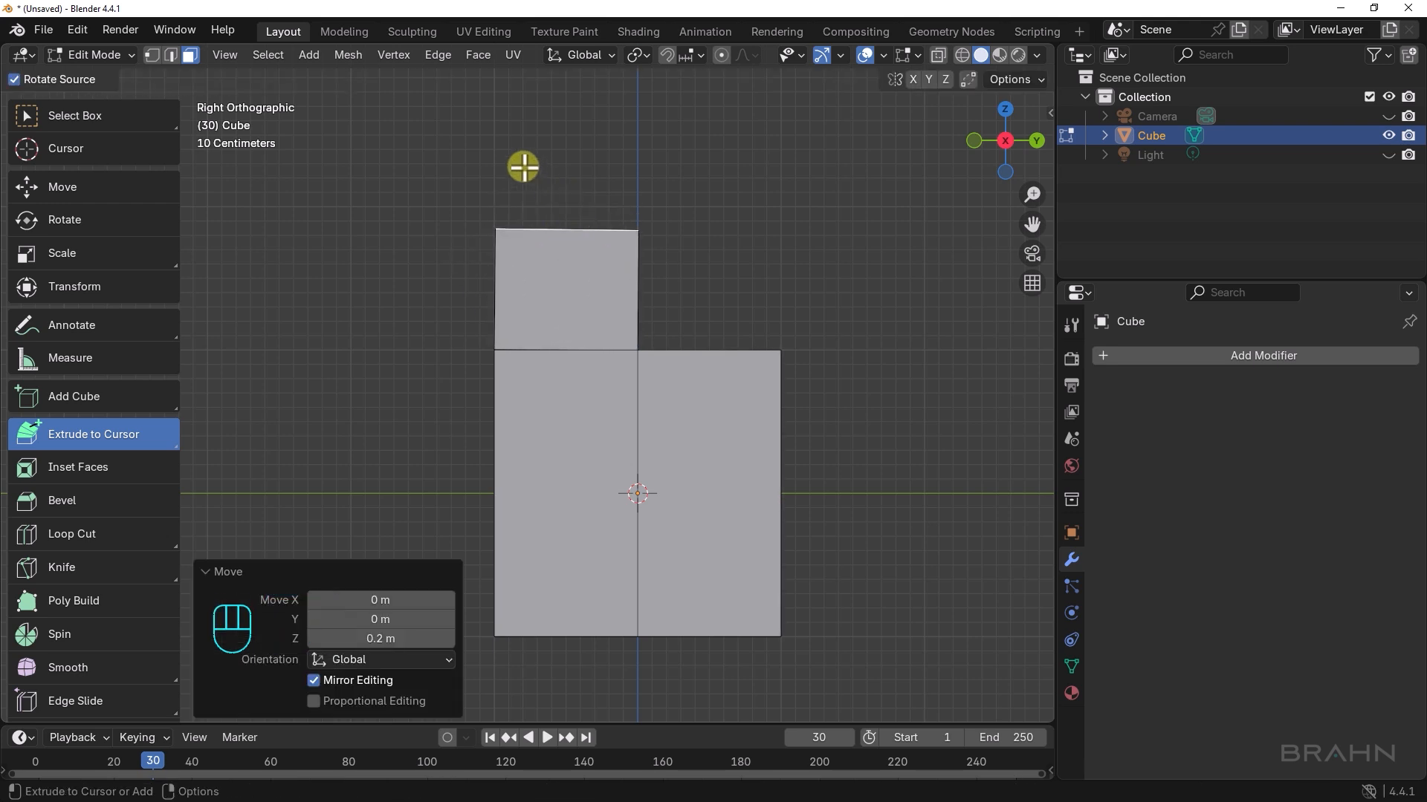
{"action": "left_click", "coordinate": [483, 155]}
{"action": "left_click", "coordinate": [388, 143]}
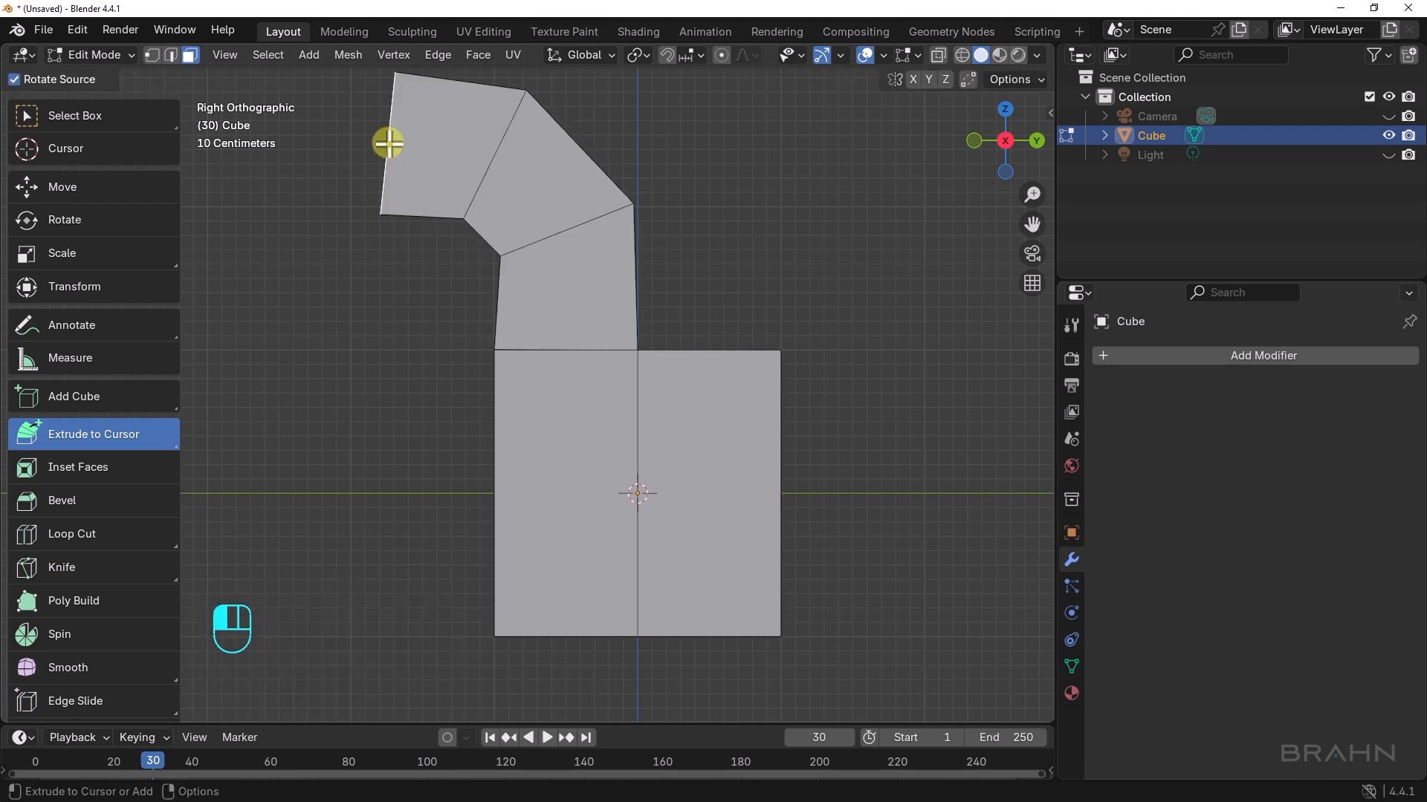
{"action": "left_click", "coordinate": [293, 190]}
{"action": "left_click", "coordinate": [276, 315]}
{"action": "left_click", "coordinate": [283, 367]}
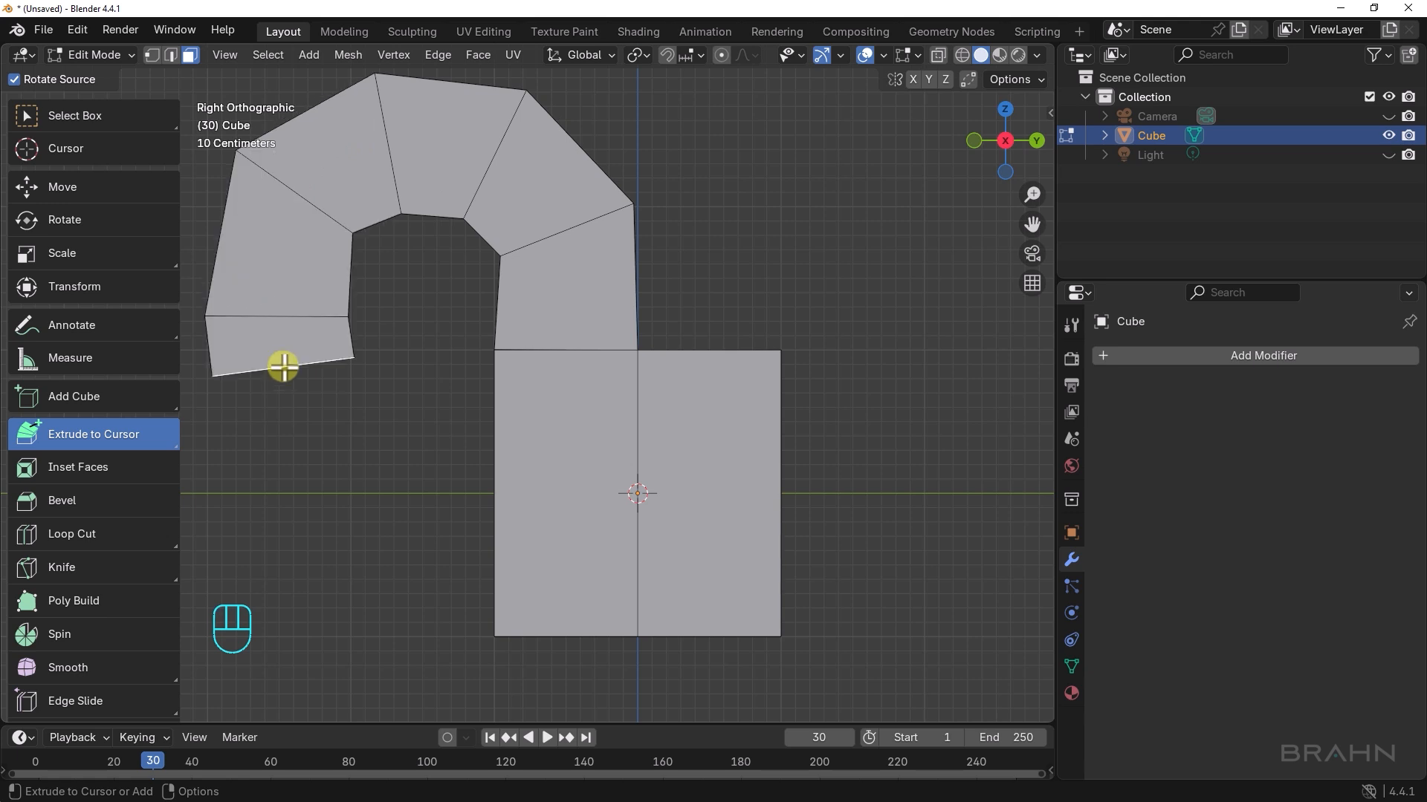
{"action": "left_click_drag", "start_coordinate": [526, 386], "coordinate": [735, 386], "text": "alt"}
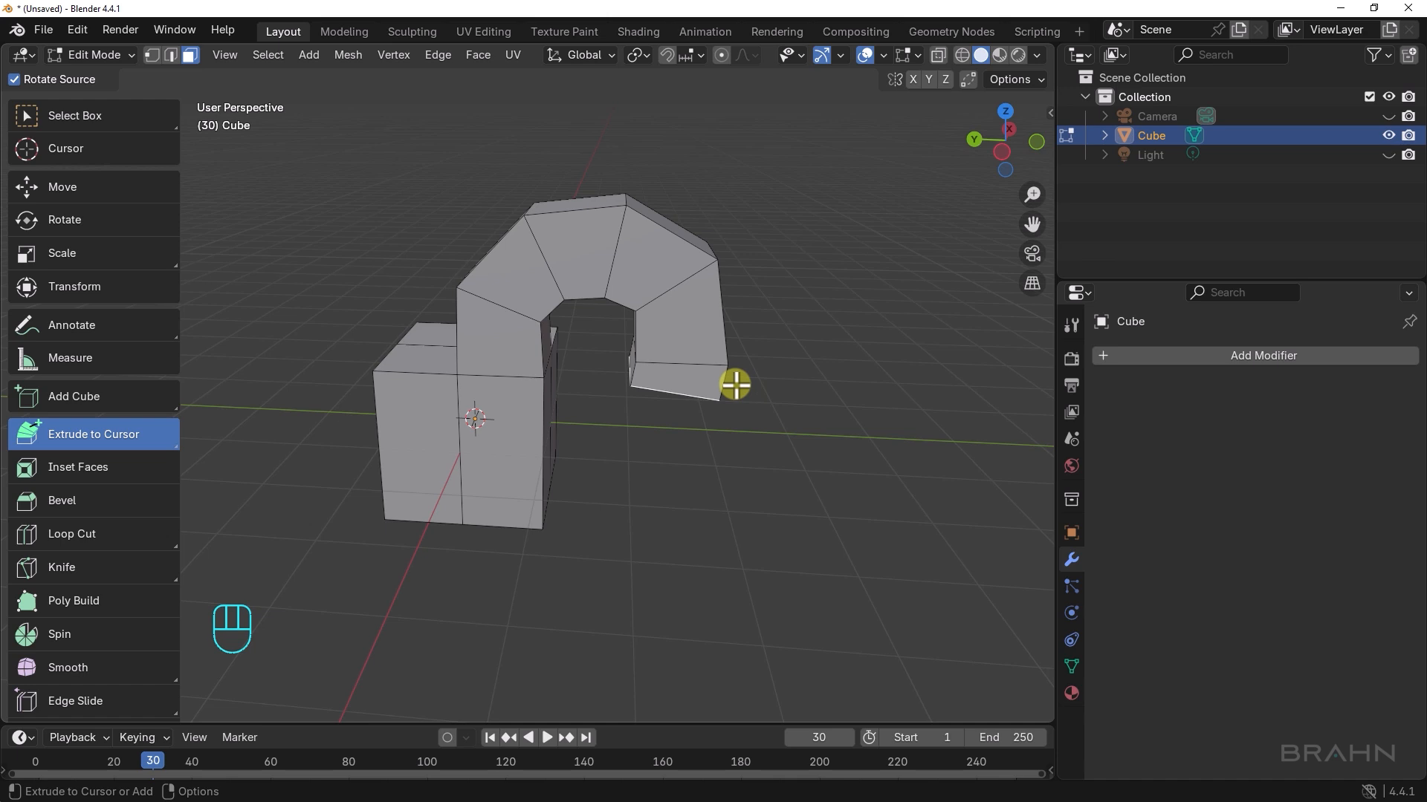
Return to Object Mode and delete the cube with its extruded arch
{"action": "key", "text": "Tab"}
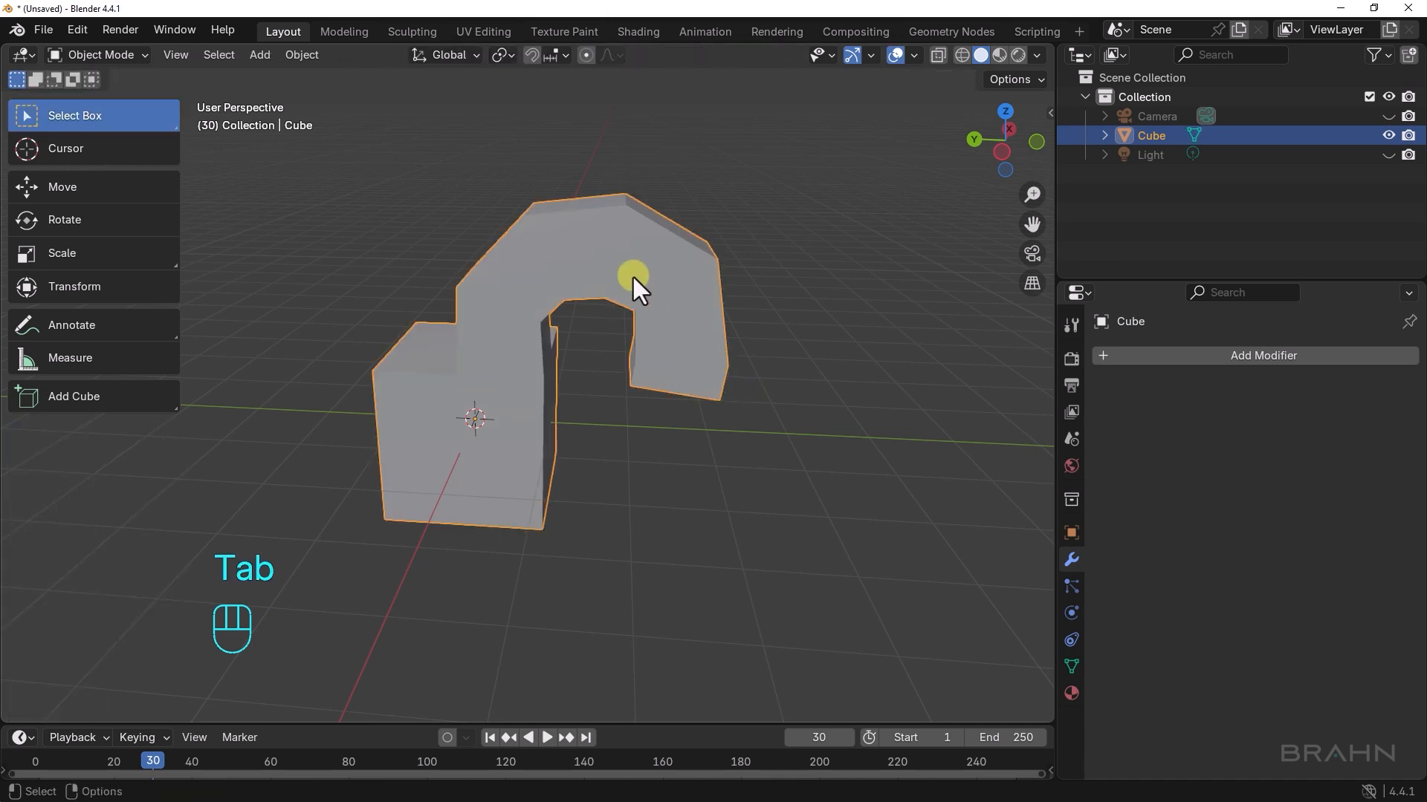
{"action": "key", "text": "Delete"}
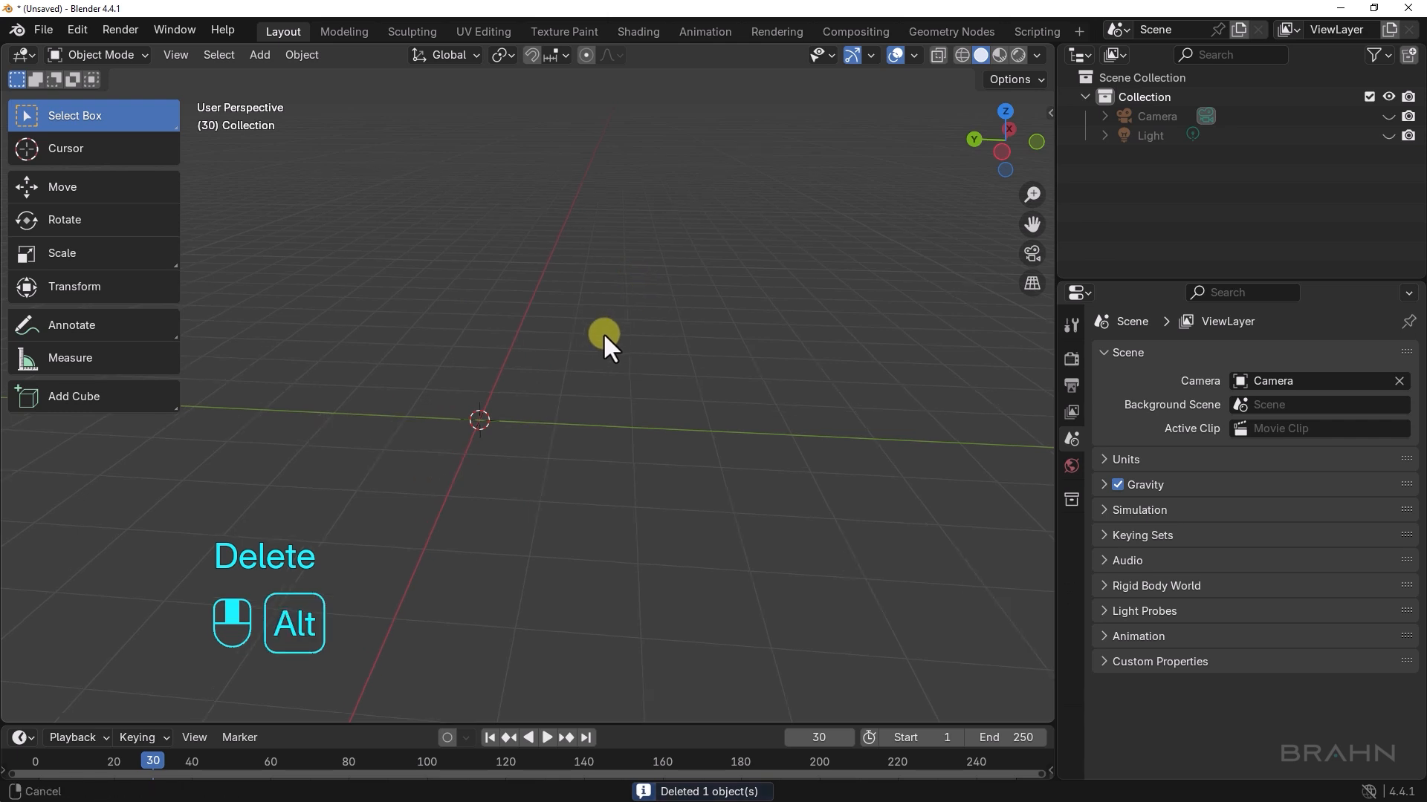
{"action": "left_click_drag", "start_coordinate": [603, 332], "coordinate": [684, 343], "text": "alt"}
Add a new mesh cube and open it in Edit Mode with the Select Box tool active
{"action": "key", "text": "shift+a"}
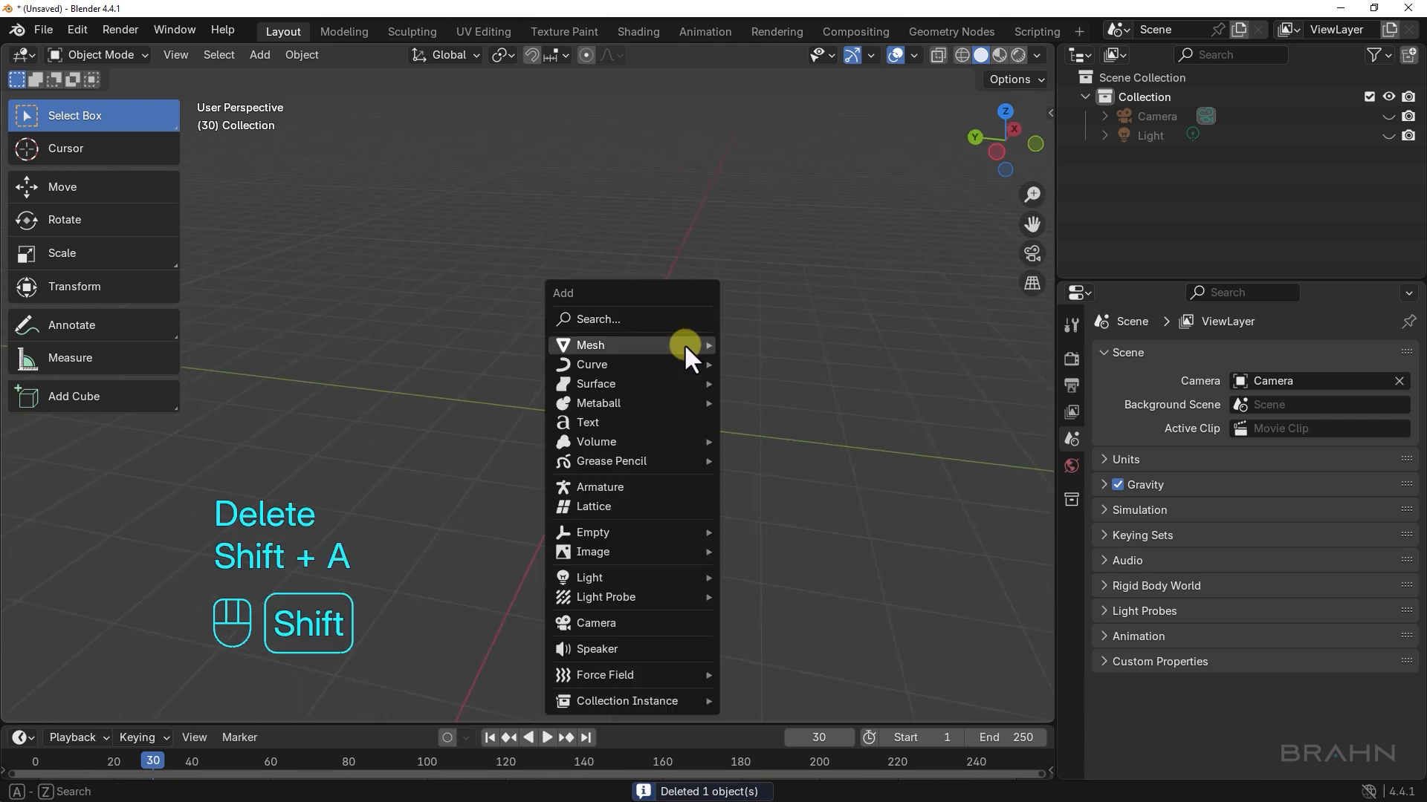
{"action": "mouse_move", "coordinate": [683, 343]}
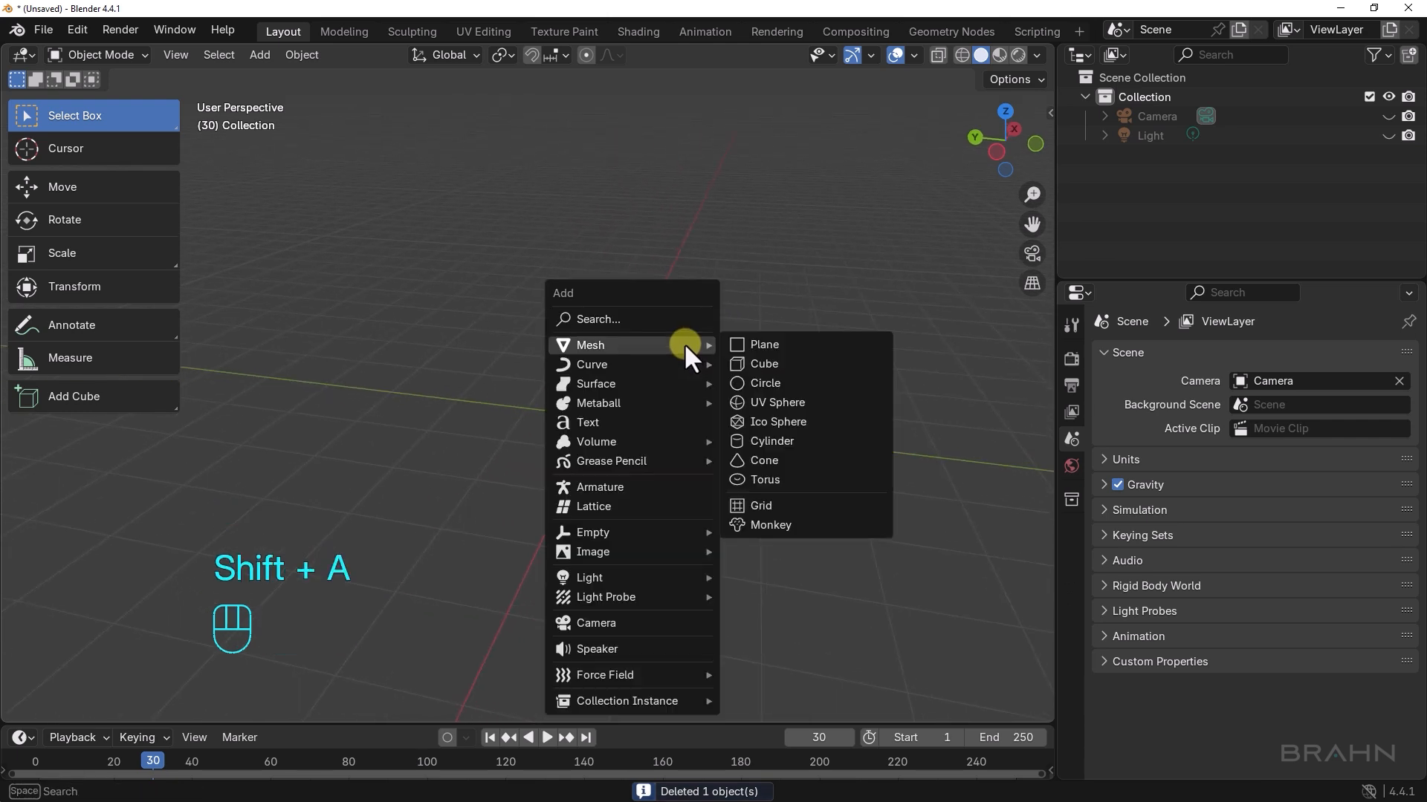
{"action": "left_click", "coordinate": [747, 364]}
{"action": "left_click_drag", "start_coordinate": [748, 363], "coordinate": [633, 359], "text": "alt"}
{"action": "key", "text": "Tab"}
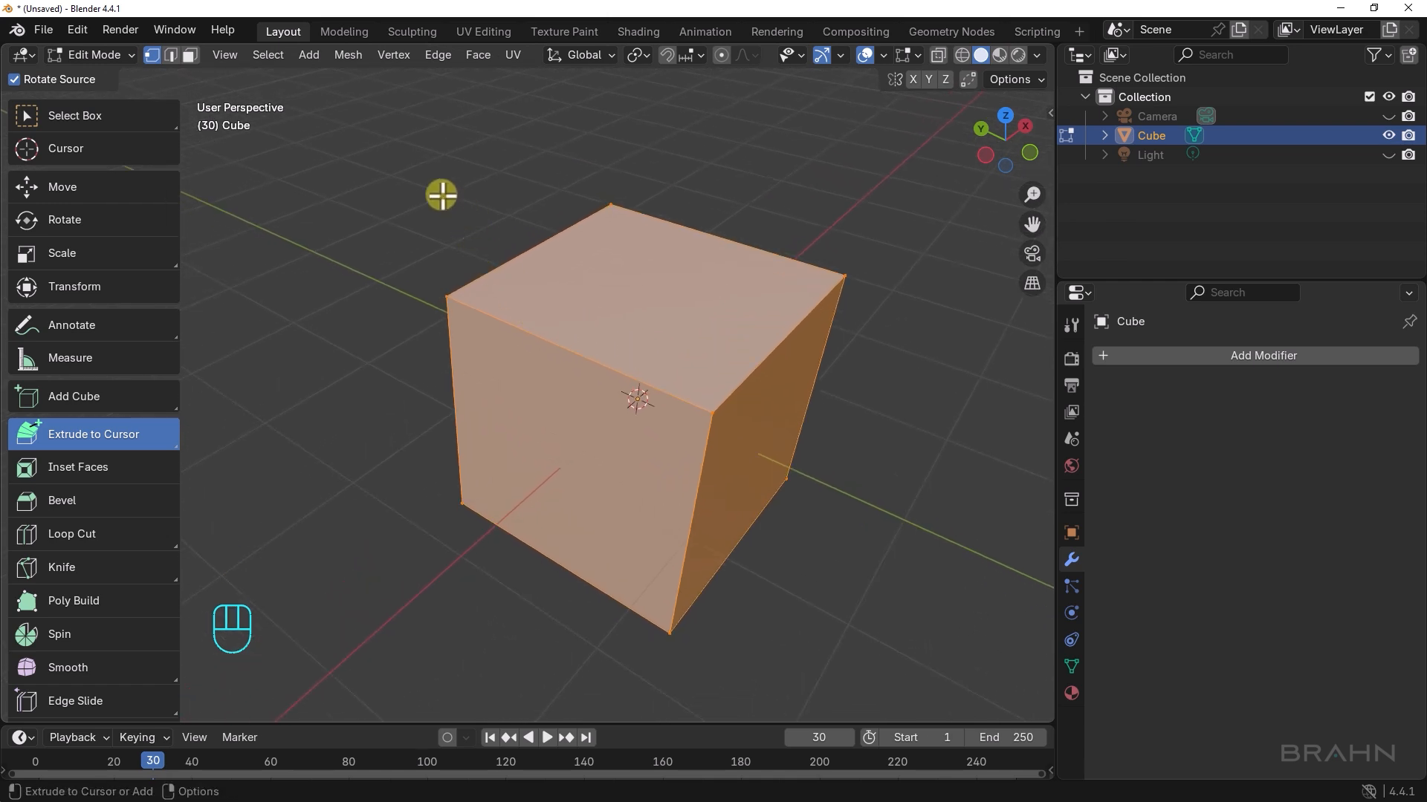
{"action": "left_click", "coordinate": [87, 116]}
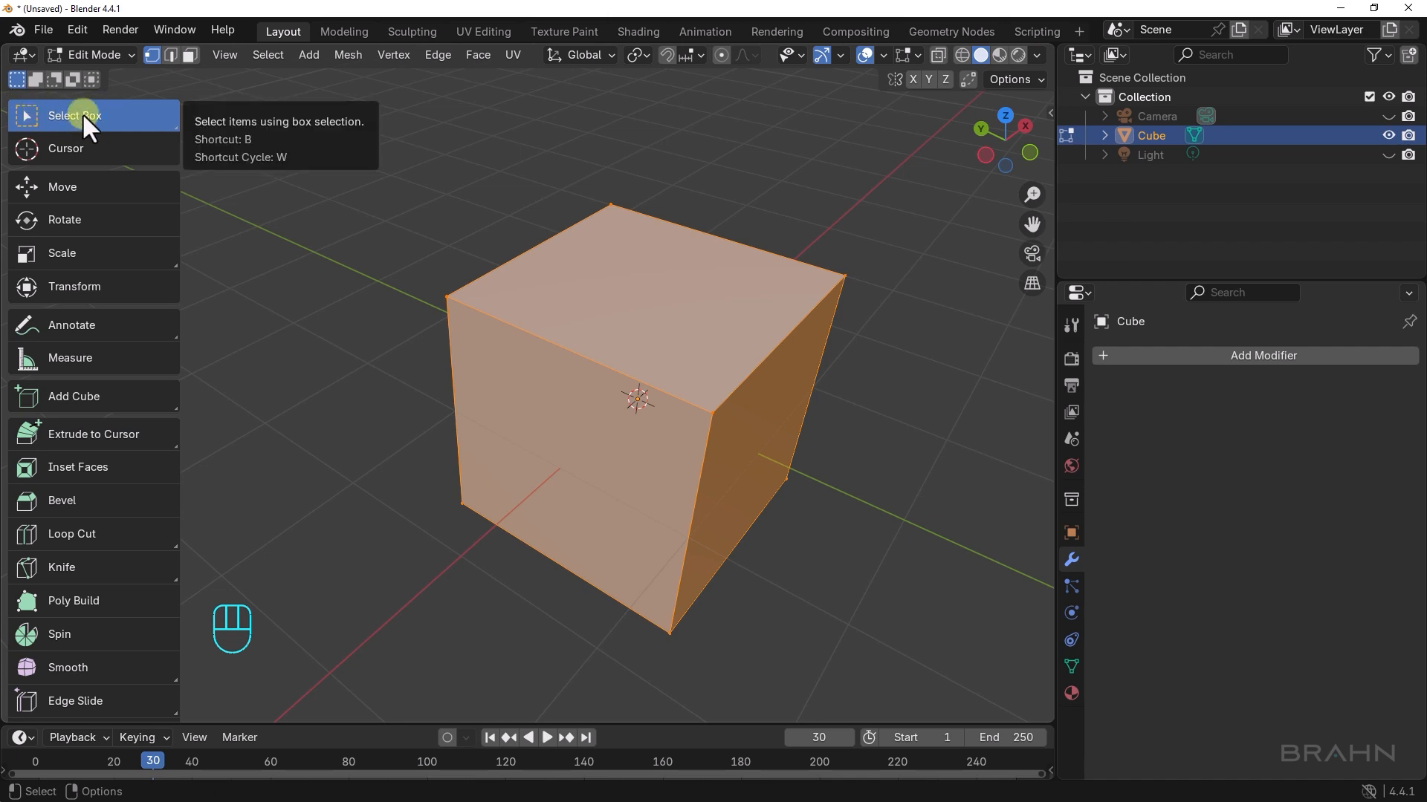
Select the cube's top face in face select mode and inset it by about 0.42 m
{"action": "left_click", "coordinate": [191, 56]}
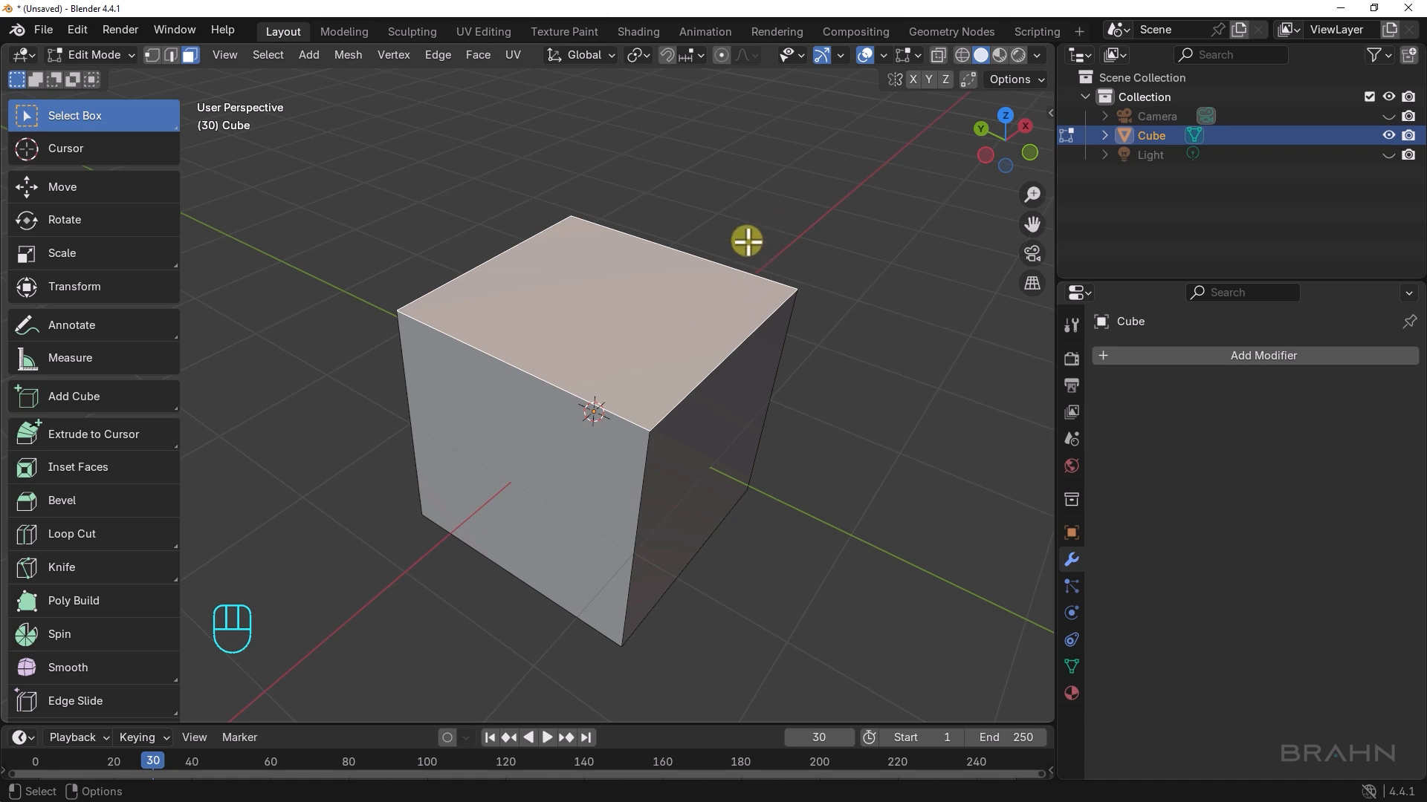
{"action": "key", "text": "i"}
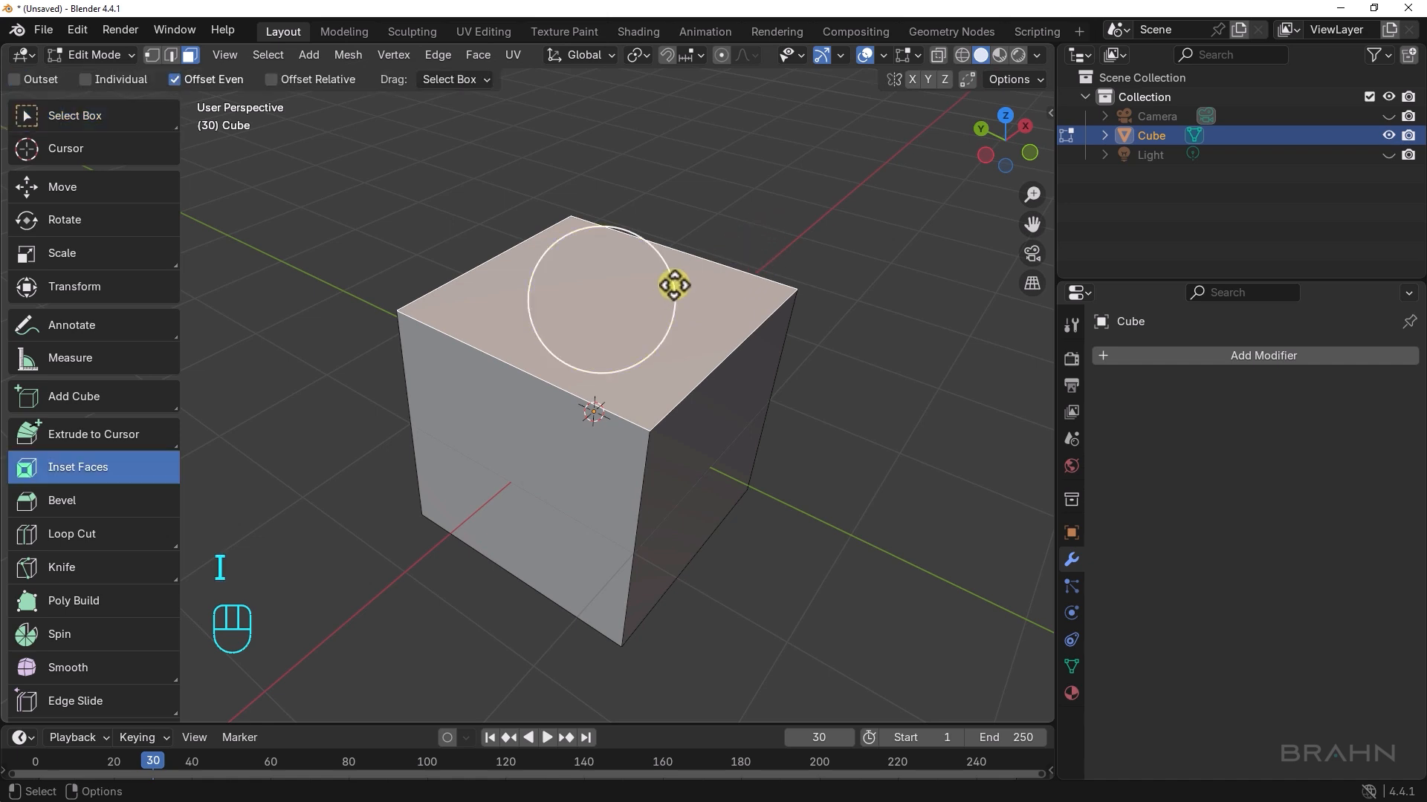
{"action": "left_click_drag", "start_coordinate": [675, 283], "coordinate": [626, 326]}
Extrude the inset top face down into the cube with Extrude Region to form a shallow square recess
{"action": "left_click_drag", "start_coordinate": [748, 404], "coordinate": [707, 408], "text": "alt"}
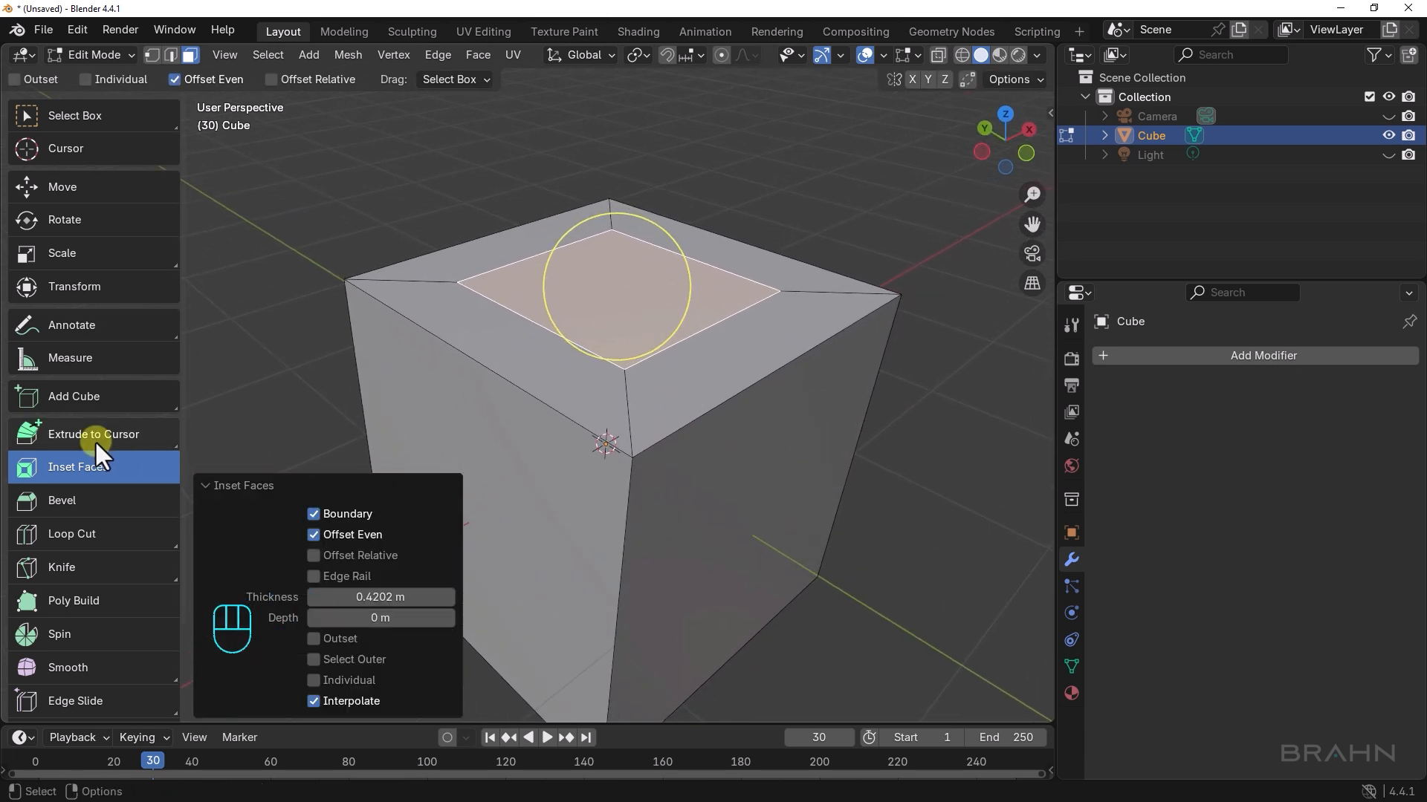
{"action": "left_click_drag", "start_coordinate": [94, 437], "coordinate": [98, 480]}
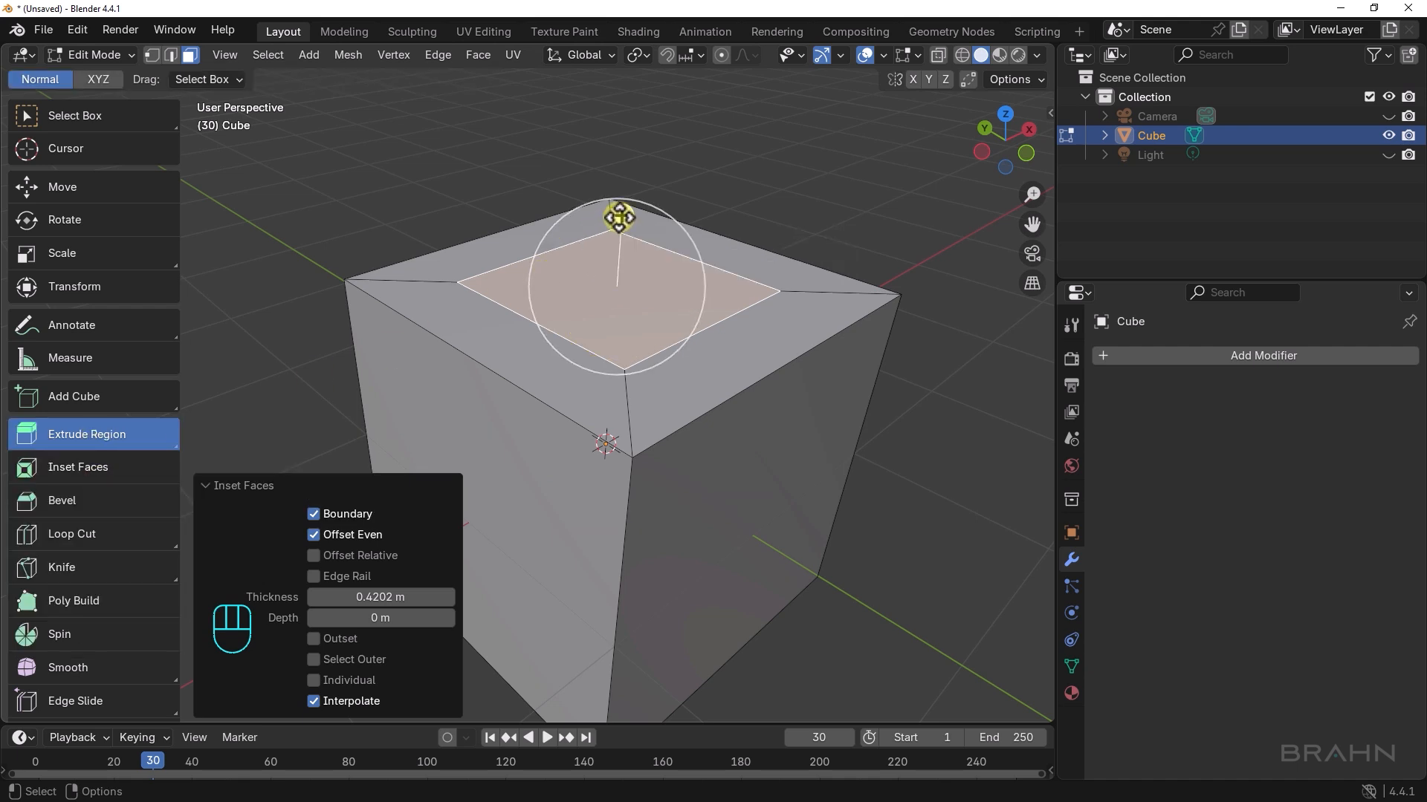
{"action": "left_click_drag", "start_coordinate": [621, 218], "coordinate": [816, 438]}
Bevel the four bottom edges of the recess about 0.079 m wide with 5 segments
{"action": "key", "text": "2"}
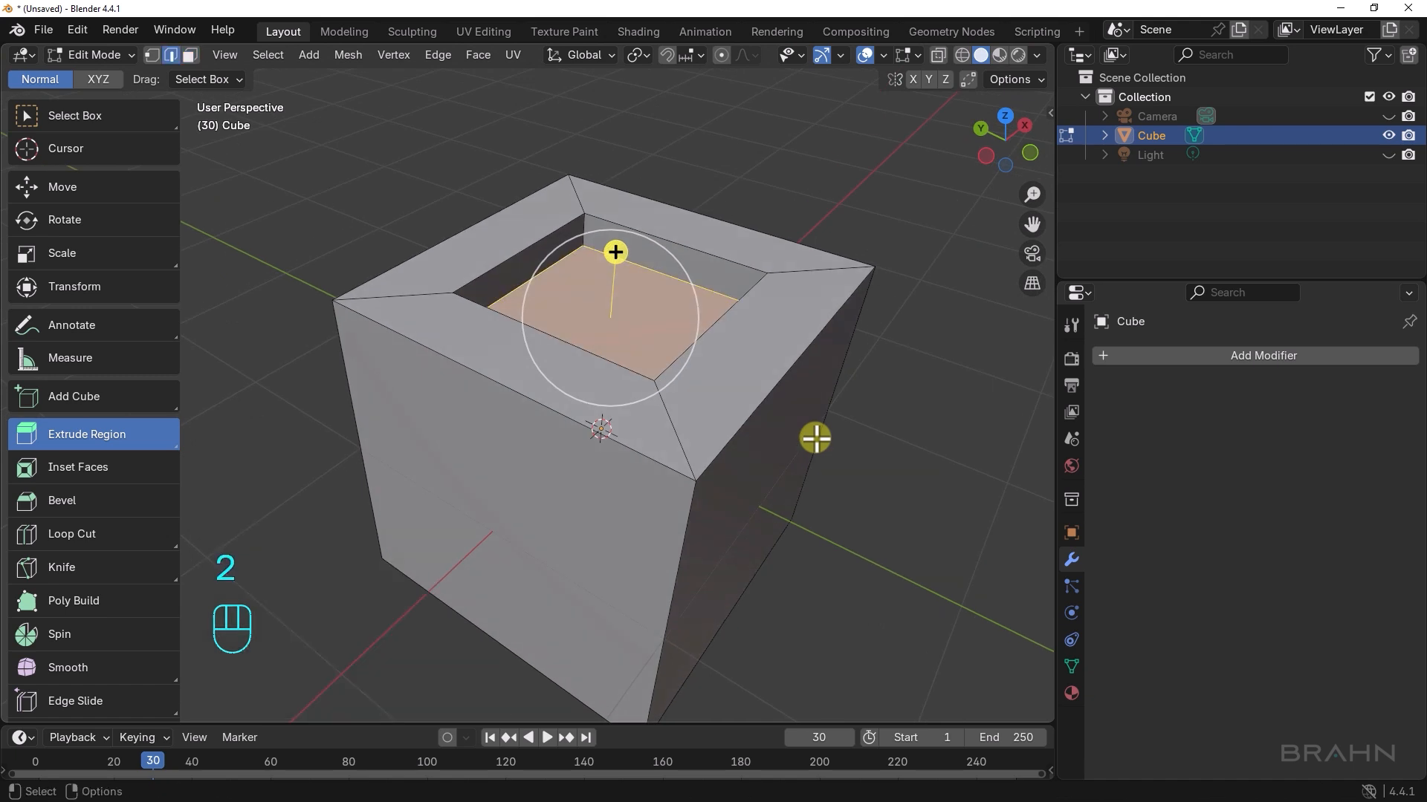
{"action": "left_click", "coordinate": [723, 294]}
{"action": "left_click_drag", "start_coordinate": [752, 320], "coordinate": [376, 357], "text": "alt"}
{"action": "left_click", "coordinate": [564, 283], "text": "shift"}
{"action": "left_click", "coordinate": [471, 341], "text": "shift"}
{"action": "left_click", "coordinate": [364, 366], "text": "shift"}
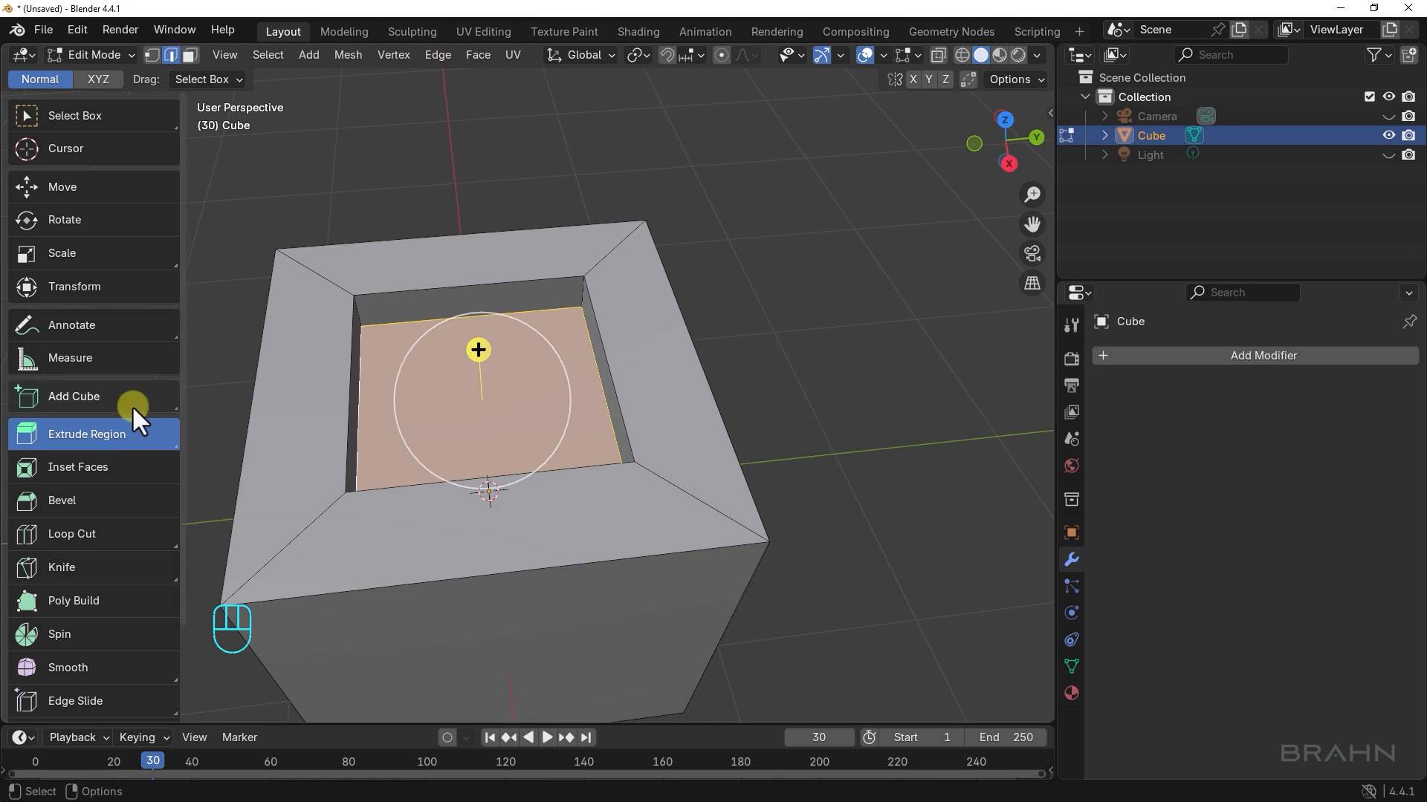
{"action": "left_click", "coordinate": [74, 509]}
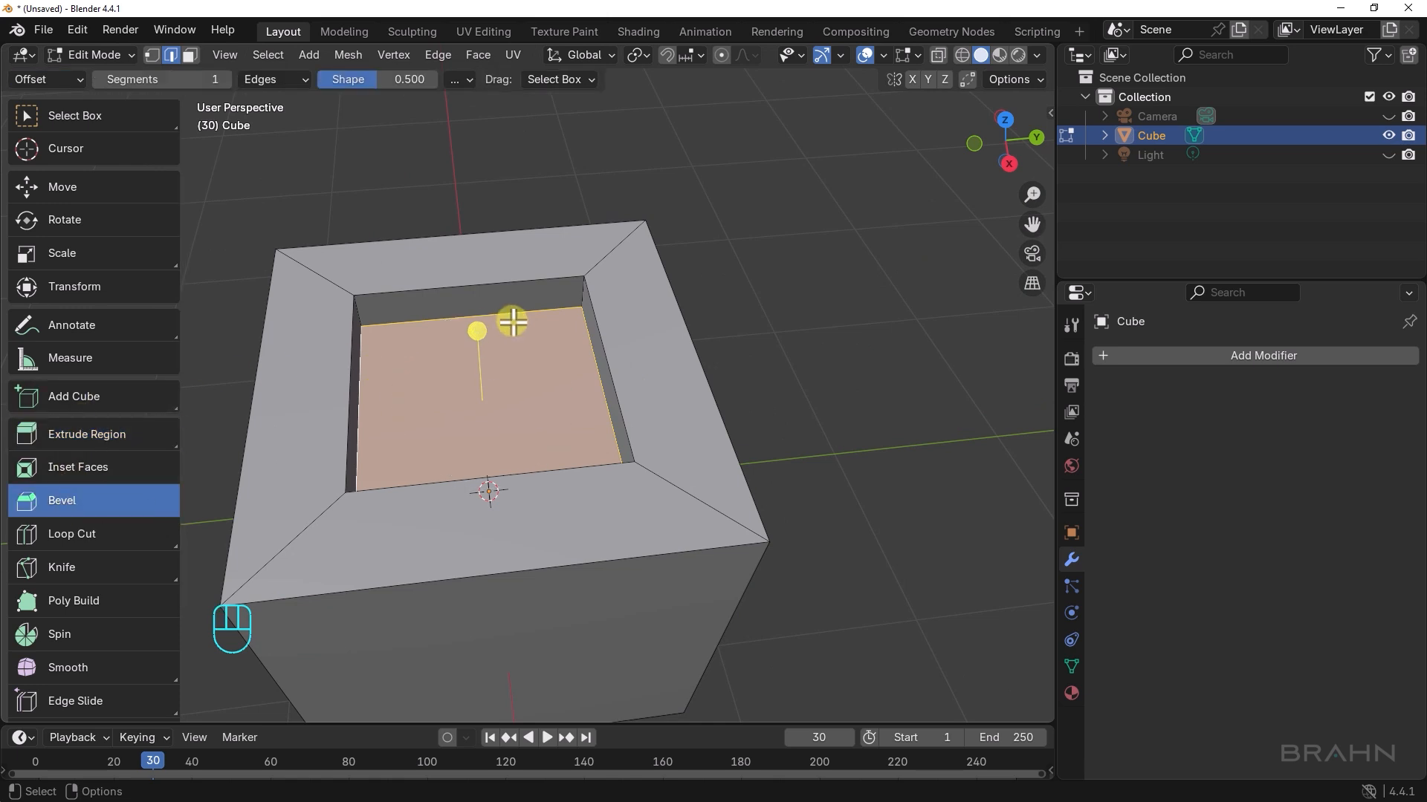
{"action": "left_click_drag", "start_coordinate": [478, 349], "coordinate": [505, 314]}
{"action": "middle_click_drag", "start_coordinate": [567, 366], "coordinate": [697, 309], "text": "shift"}
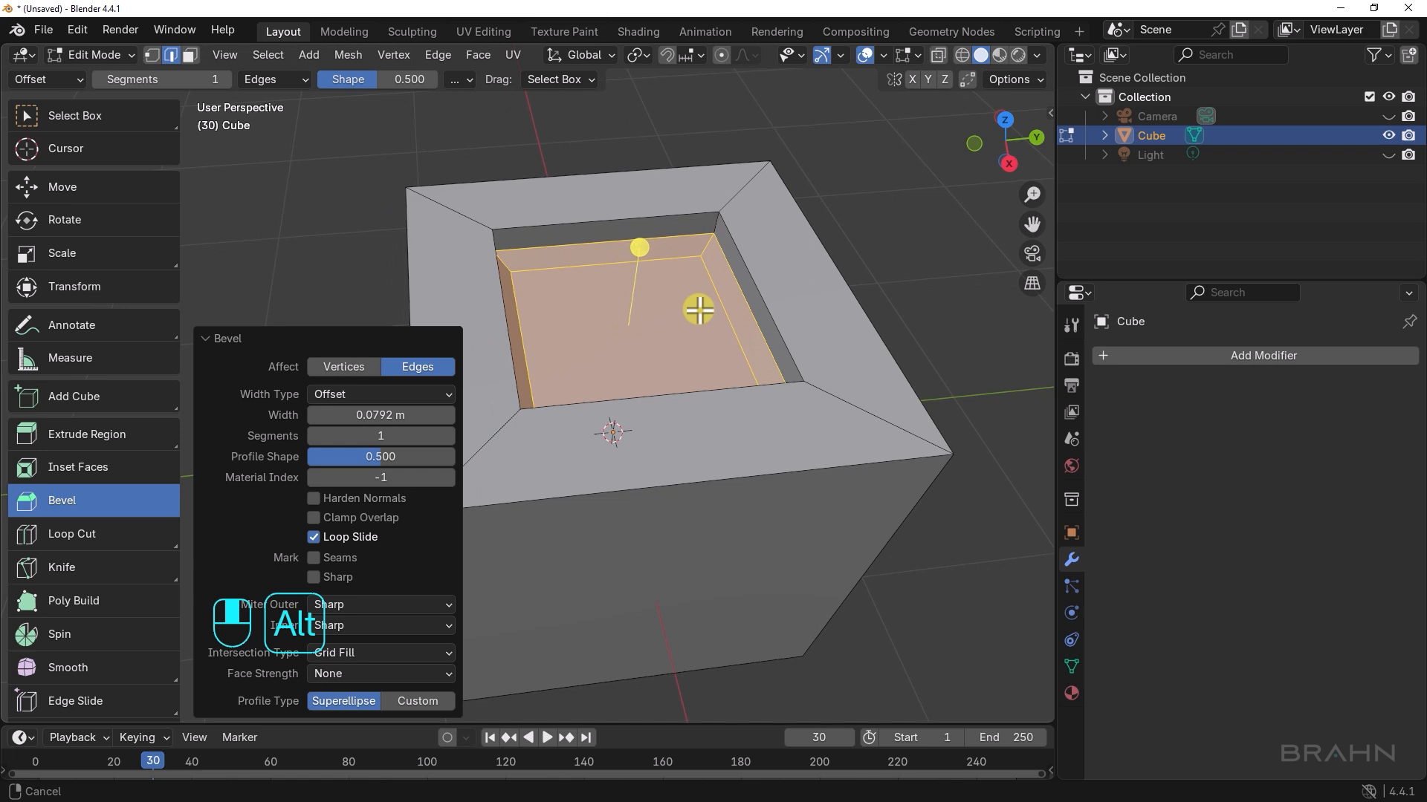
{"action": "left_click", "coordinate": [387, 440]}
{"action": "type", "text": "5"}
{"action": "key", "text": "Return"}
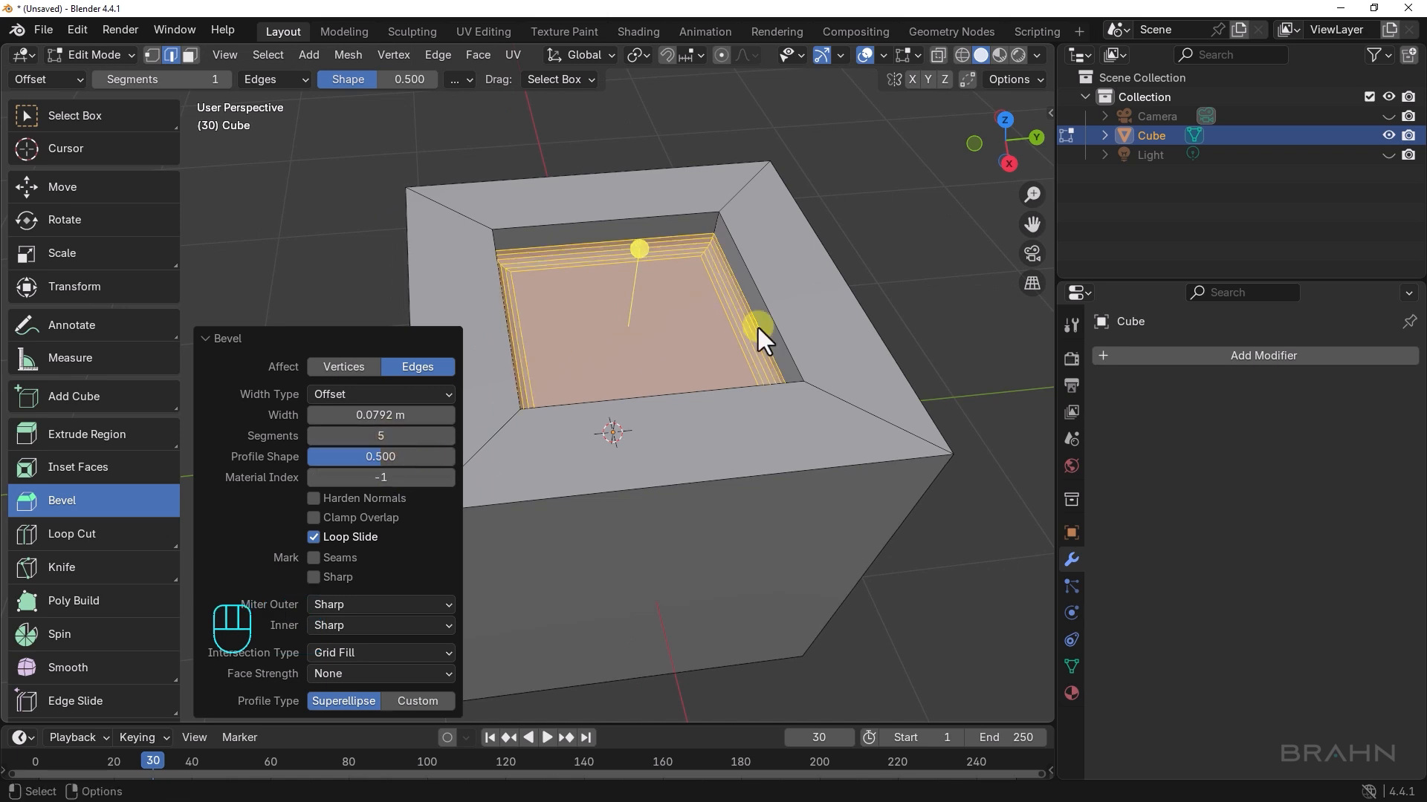
Bevel the four upper rim edges of the recess about 0.073 m wide with 5 segments
{"action": "left_click", "coordinate": [939, 302]}
{"action": "left_click_drag", "start_coordinate": [938, 303], "coordinate": [756, 310], "text": "alt"}
{"action": "left_click", "coordinate": [759, 252]}
{"action": "left_click", "coordinate": [715, 321], "text": "shift"}
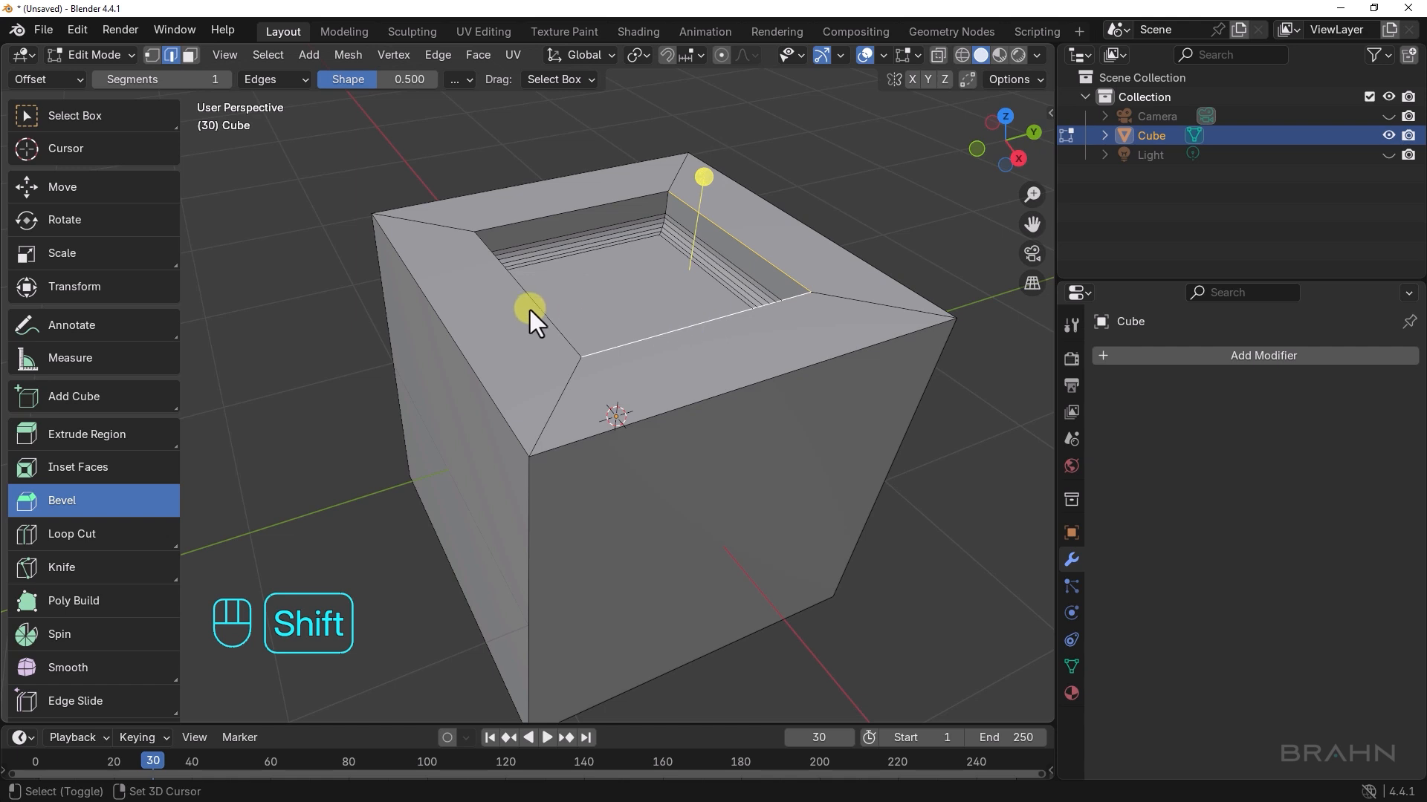
{"action": "left_click", "coordinate": [529, 300], "text": "shift"}
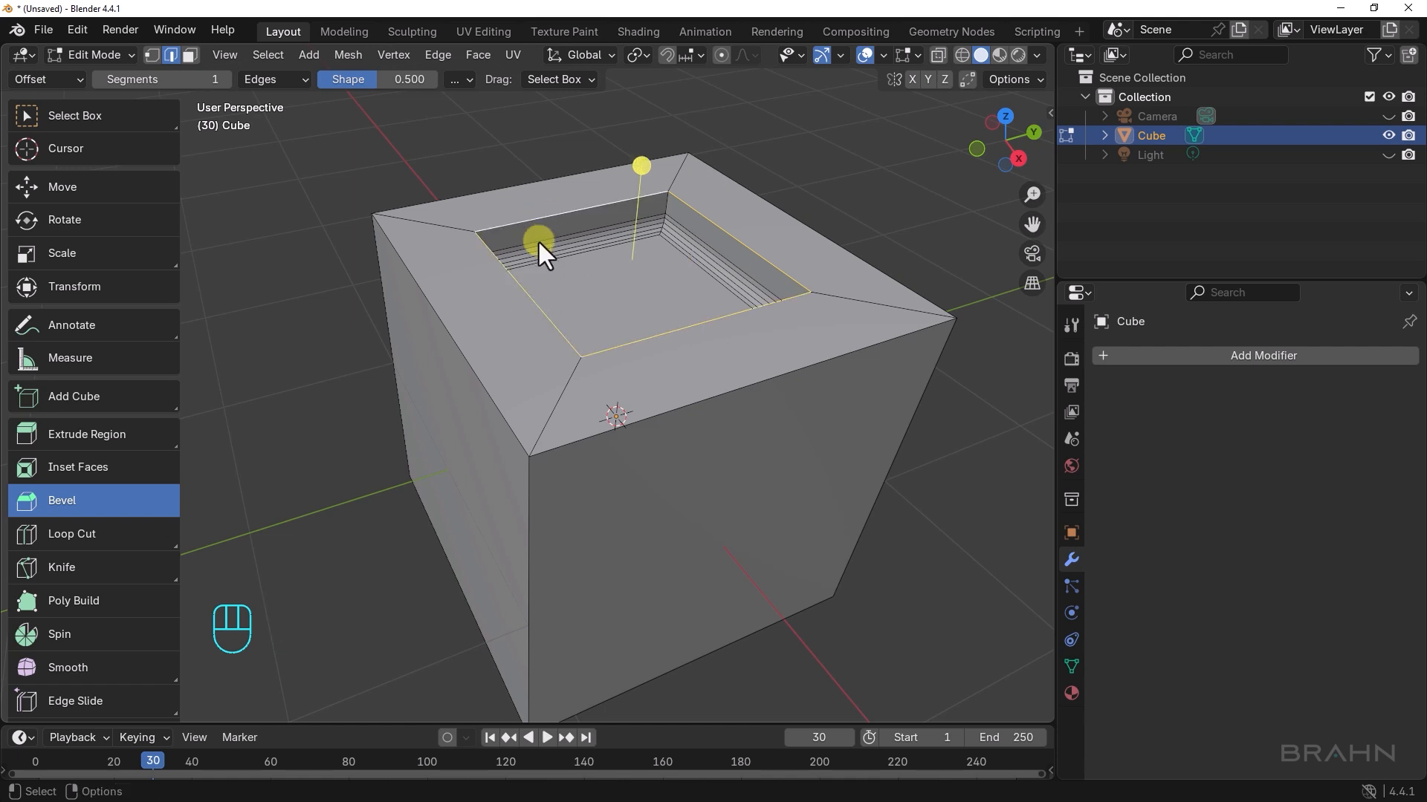
{"action": "left_click_drag", "start_coordinate": [645, 170], "coordinate": [658, 150]}
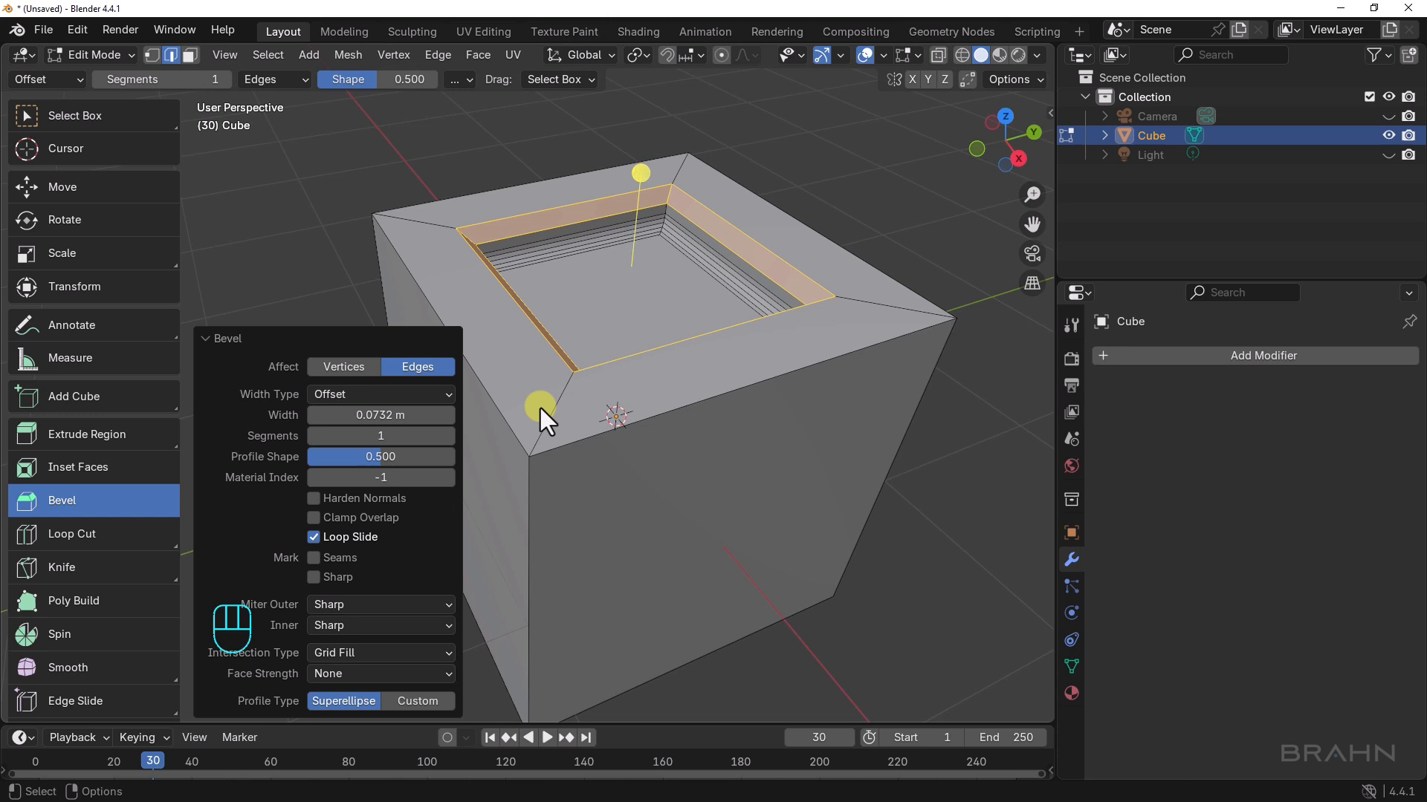
{"action": "left_click", "coordinate": [382, 437]}
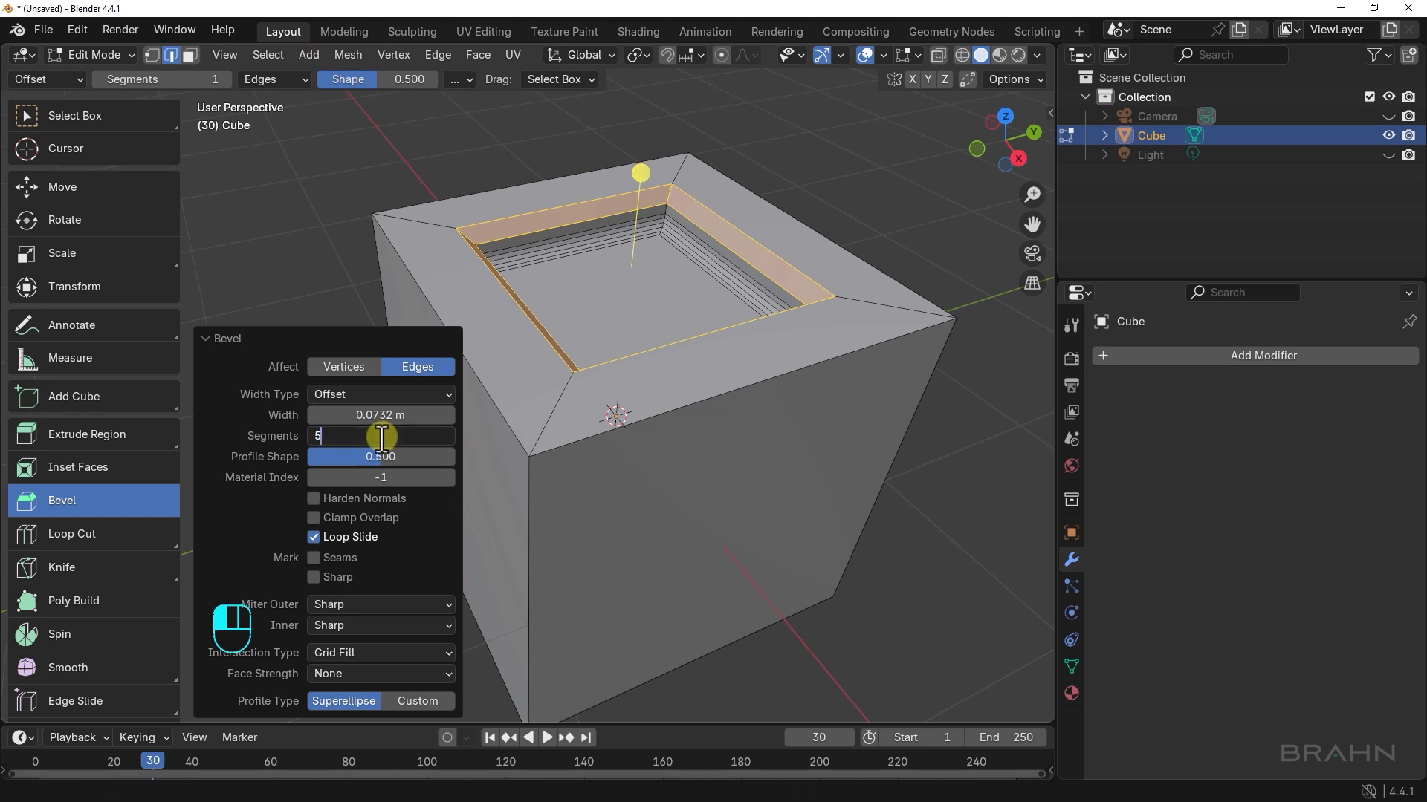
{"action": "key", "text": "Return"}
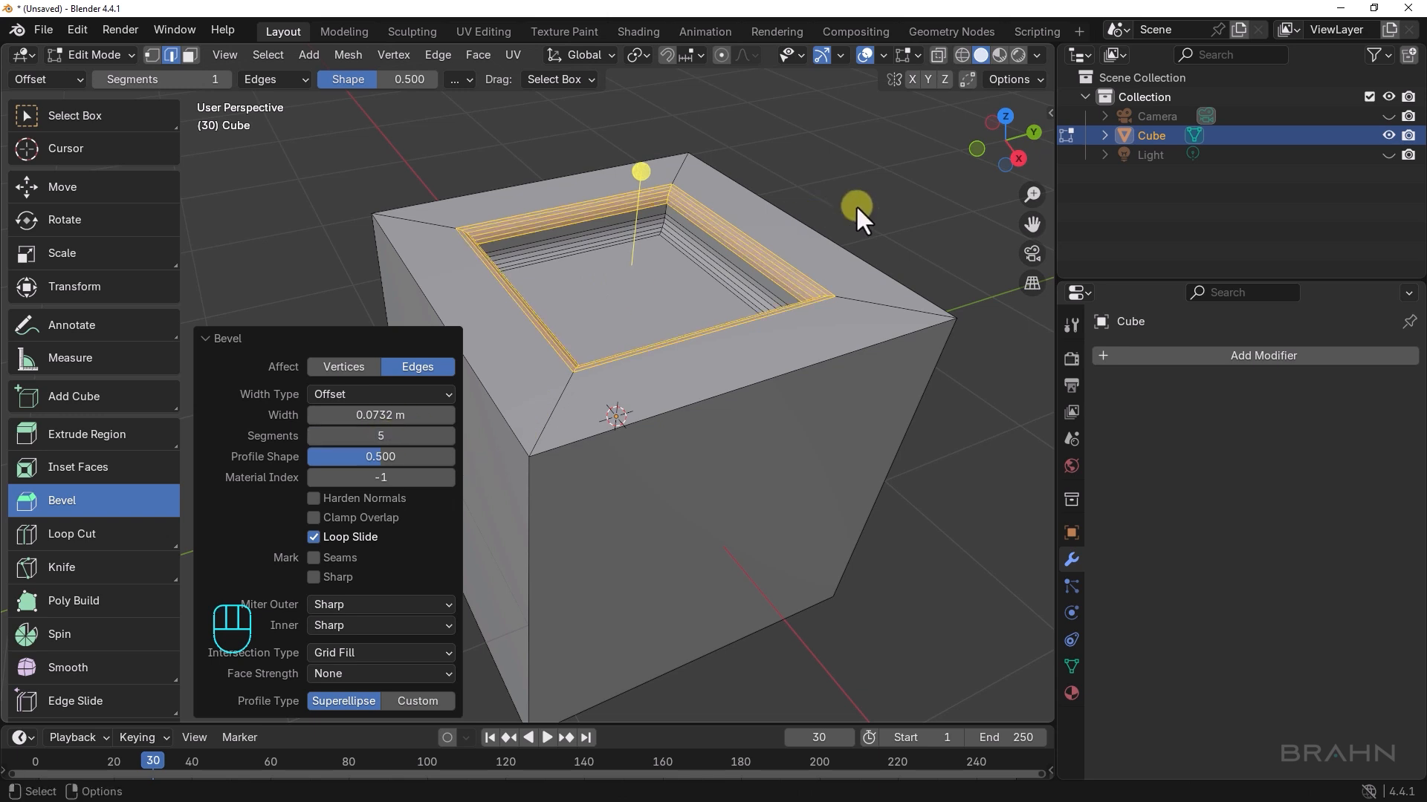
Return to Object Mode and apply Shade Auto Smooth to the recessed cube
{"action": "middle_click_drag", "start_coordinate": [854, 204], "coordinate": [683, 298]}
{"action": "key", "text": "Tab"}
{"action": "right_click", "coordinate": [682, 287]}
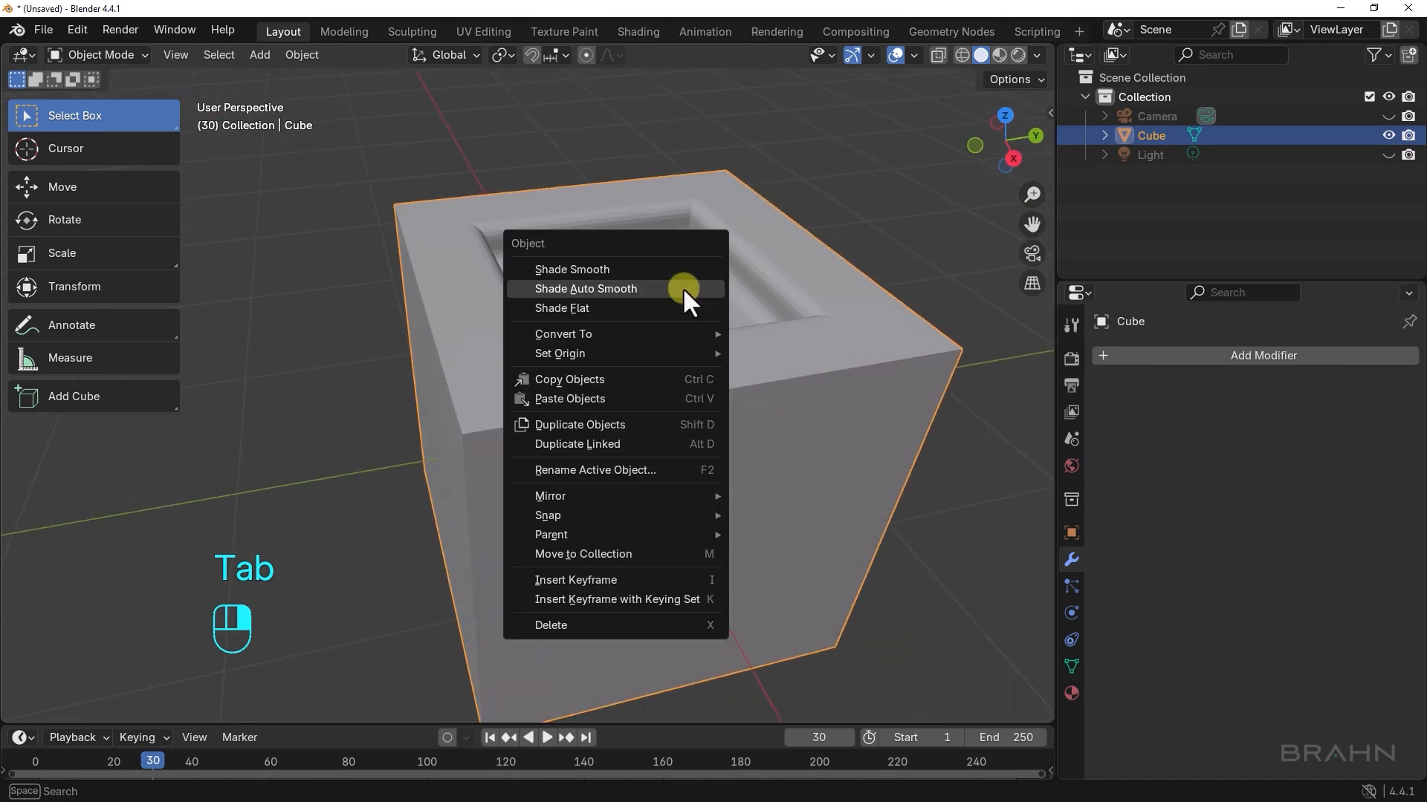
{"action": "left_click", "coordinate": [643, 292]}
{"action": "middle_click_drag", "start_coordinate": [593, 327], "coordinate": [459, 301], "text": "alt"}
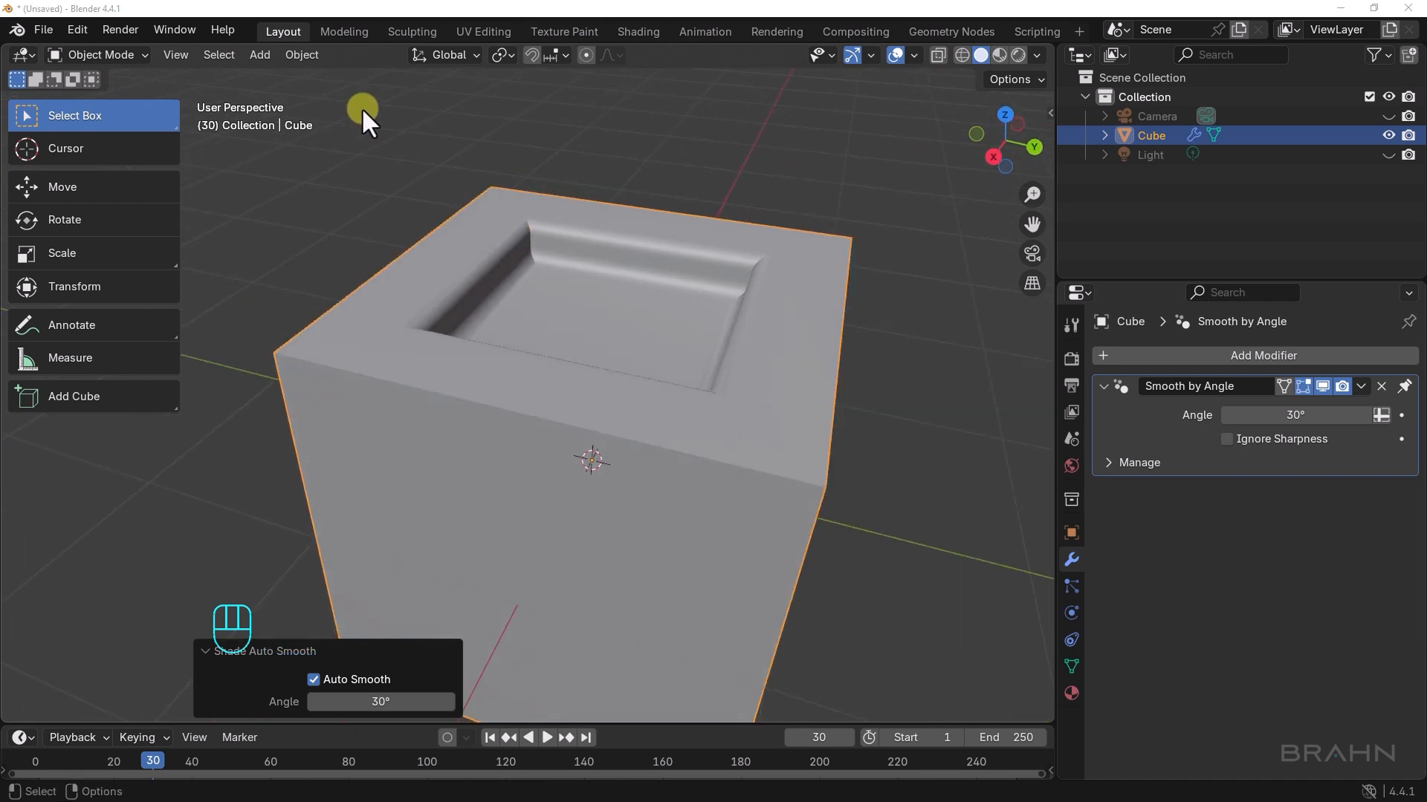
Start a new General file without saving the current scene
{"action": "left_click", "coordinate": [47, 29]}
{"action": "mouse_move", "coordinate": [117, 52]}
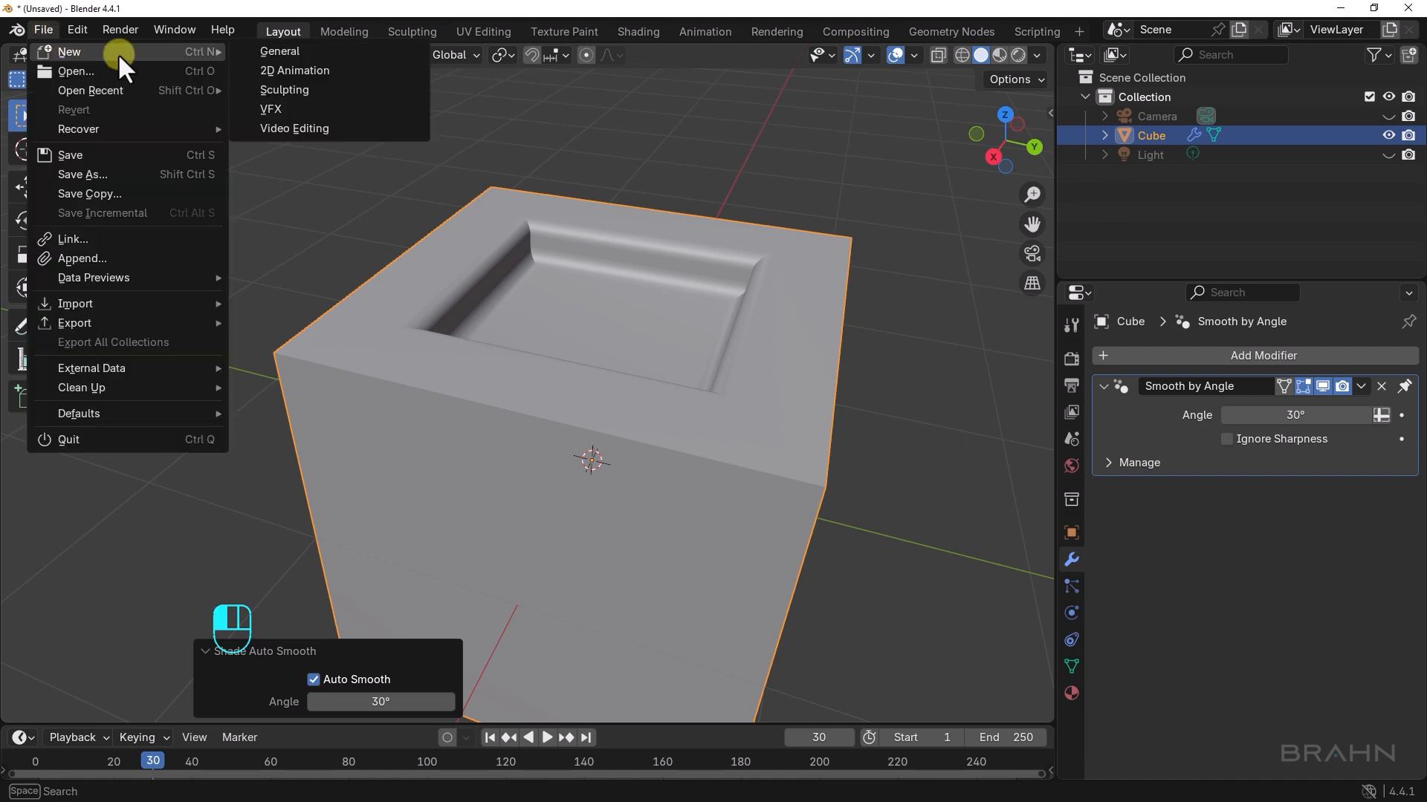
{"action": "left_click", "coordinate": [290, 46]}
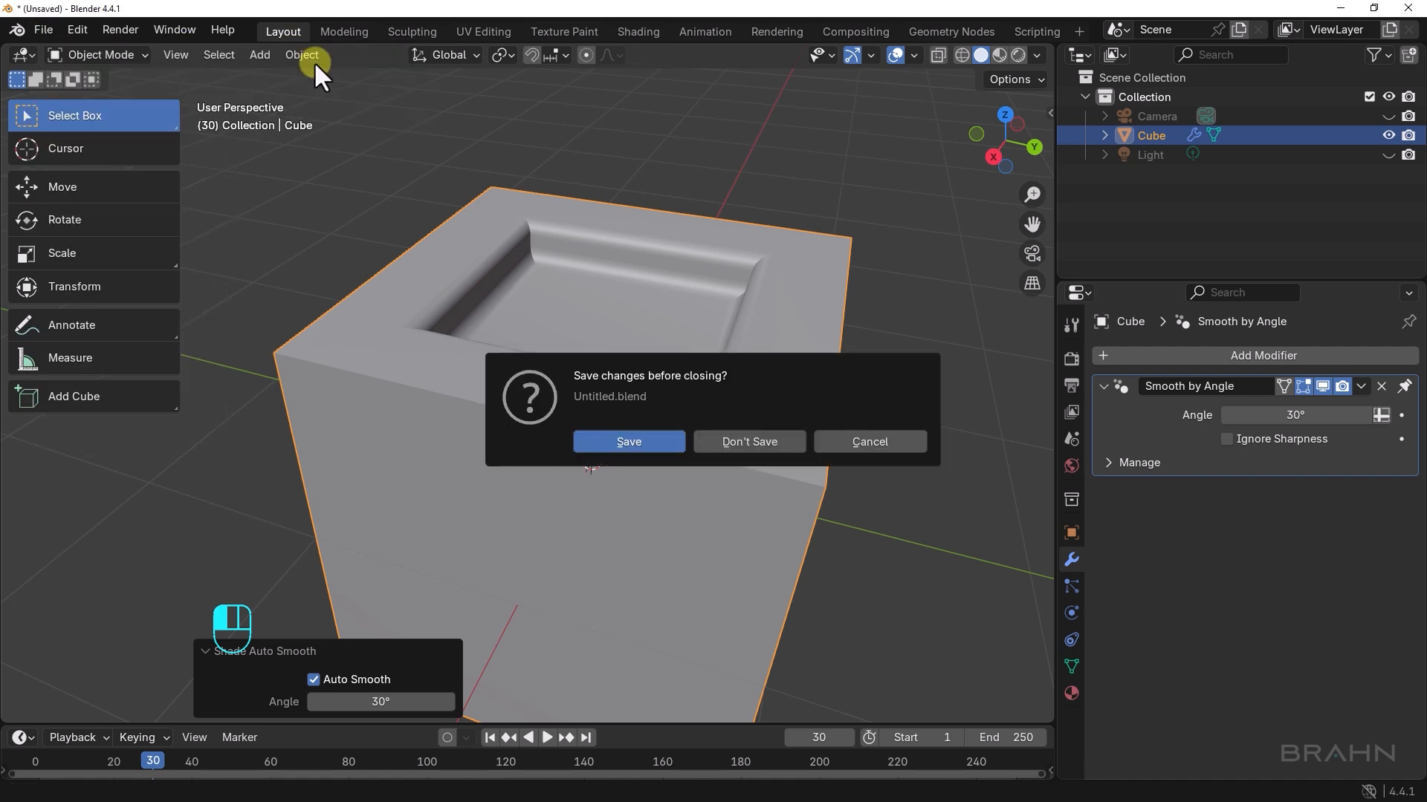
{"action": "left_click", "coordinate": [749, 442]}
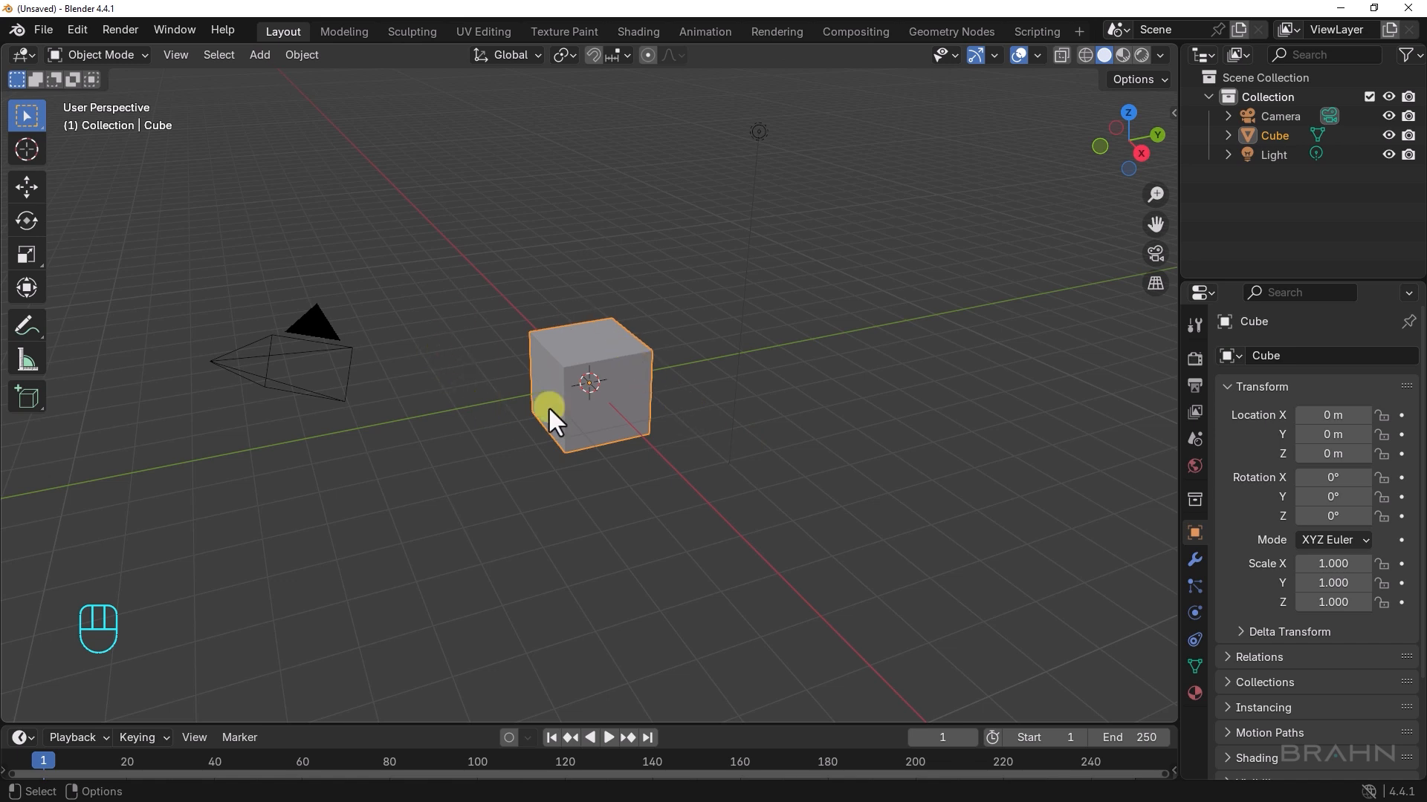
Delete the default cube and add a mesh plane in its place
{"action": "right_click_drag", "start_coordinate": [527, 374], "coordinate": [656, 387], "text": "alt"}
{"action": "middle_click_drag", "start_coordinate": [657, 379], "coordinate": [731, 399], "text": "alt"}
{"action": "right_click_drag", "start_coordinate": [730, 399], "coordinate": [749, 402], "text": "alt"}
{"action": "key", "text": "Delete"}
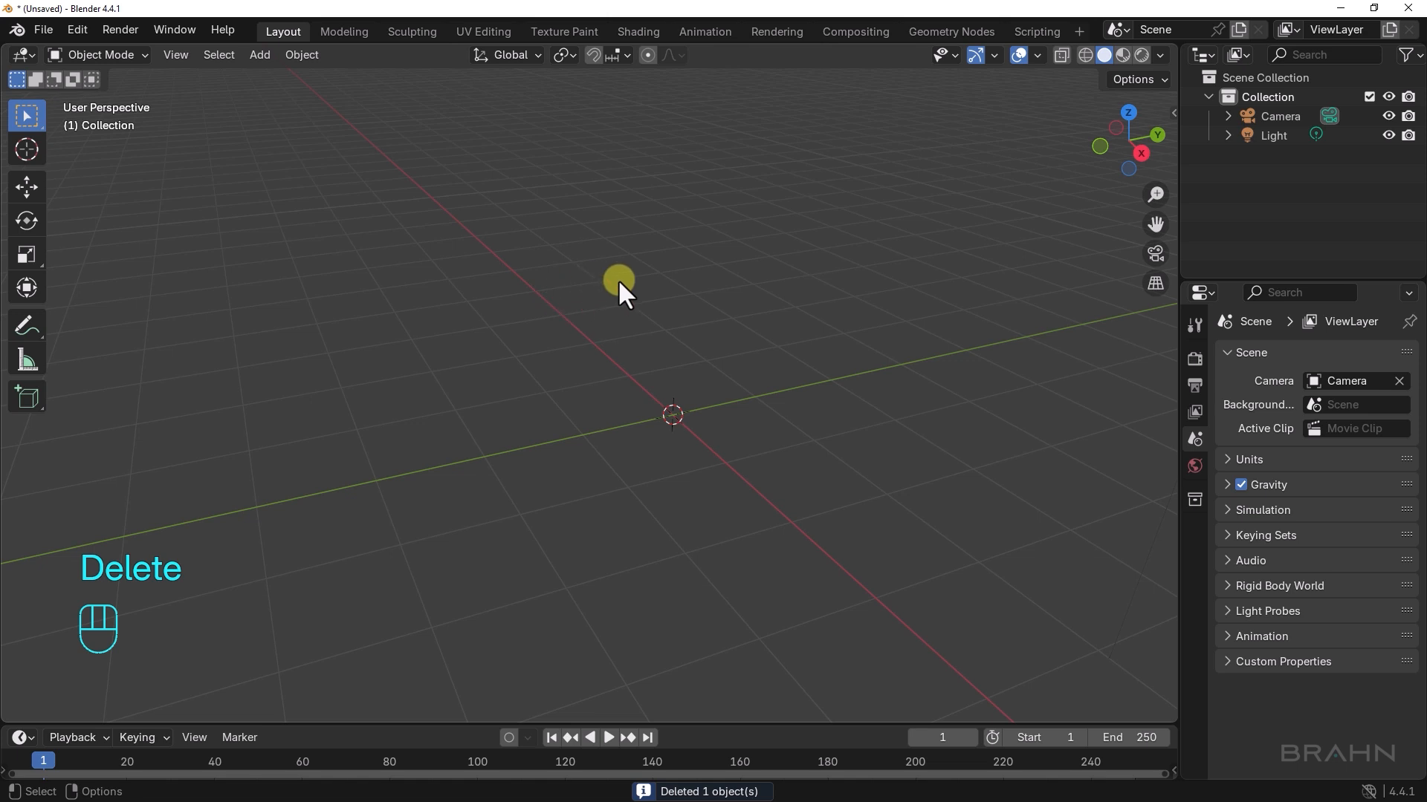
{"action": "key", "text": "shift+a"}
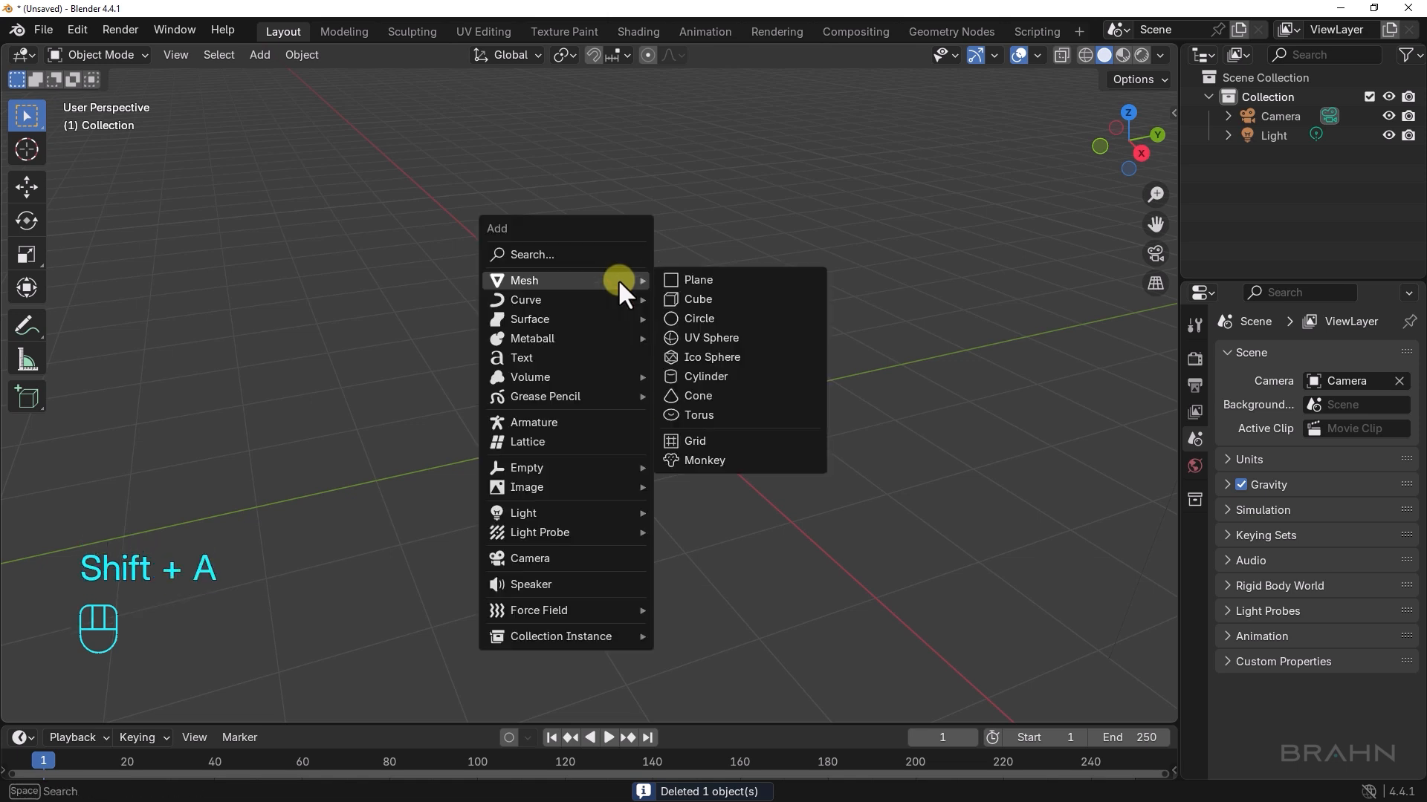
{"action": "left_click", "coordinate": [696, 280]}
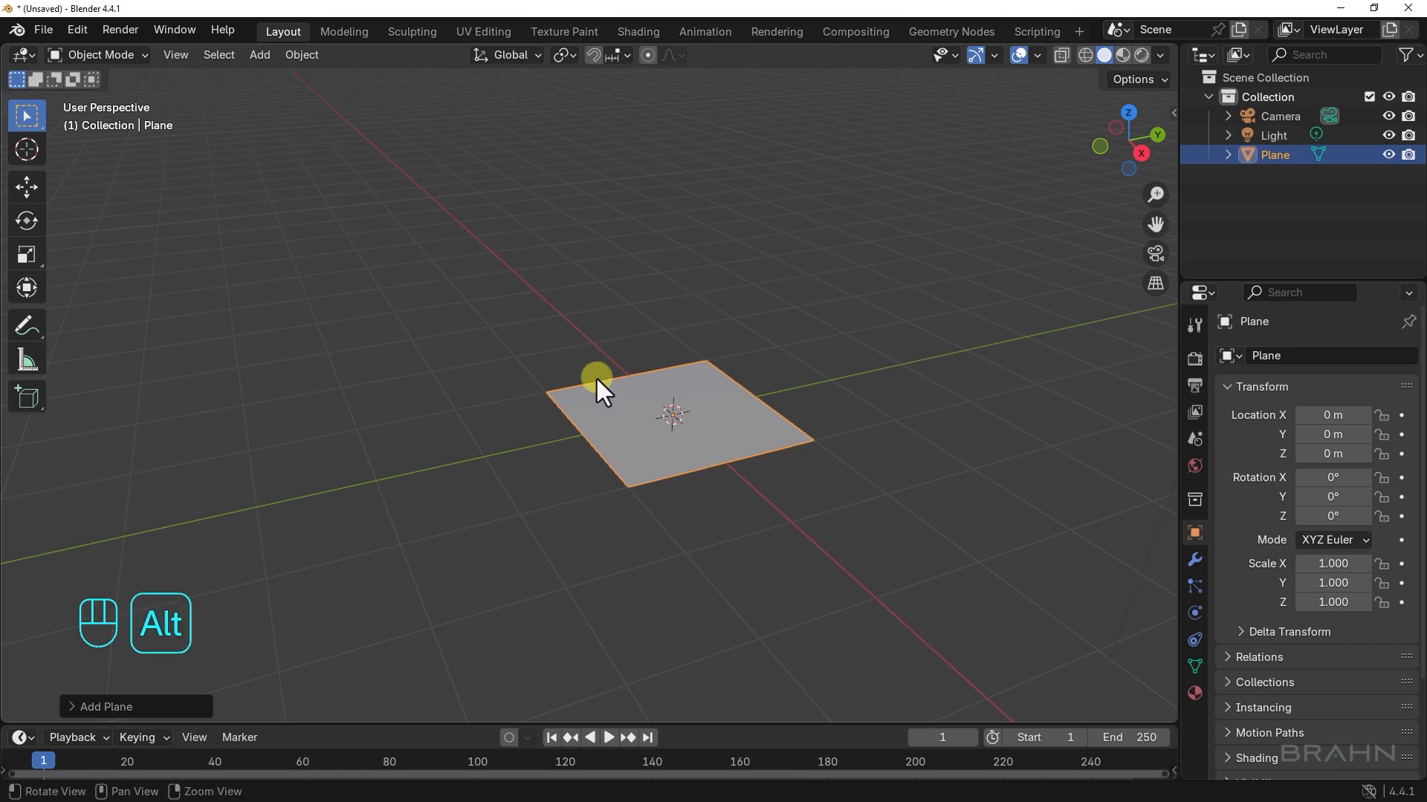
{"action": "scroll", "coordinate": [774, 413], "scroll_direction": "up", "scroll_amount": 5}
{"action": "middle_click_drag", "start_coordinate": [774, 413], "coordinate": [648, 294], "text": "alt"}
{"action": "right_click_drag", "start_coordinate": [648, 294], "coordinate": [627, 297], "text": "alt"}
{"action": "left_click_drag", "start_coordinate": [627, 298], "coordinate": [621, 322], "text": "alt"}
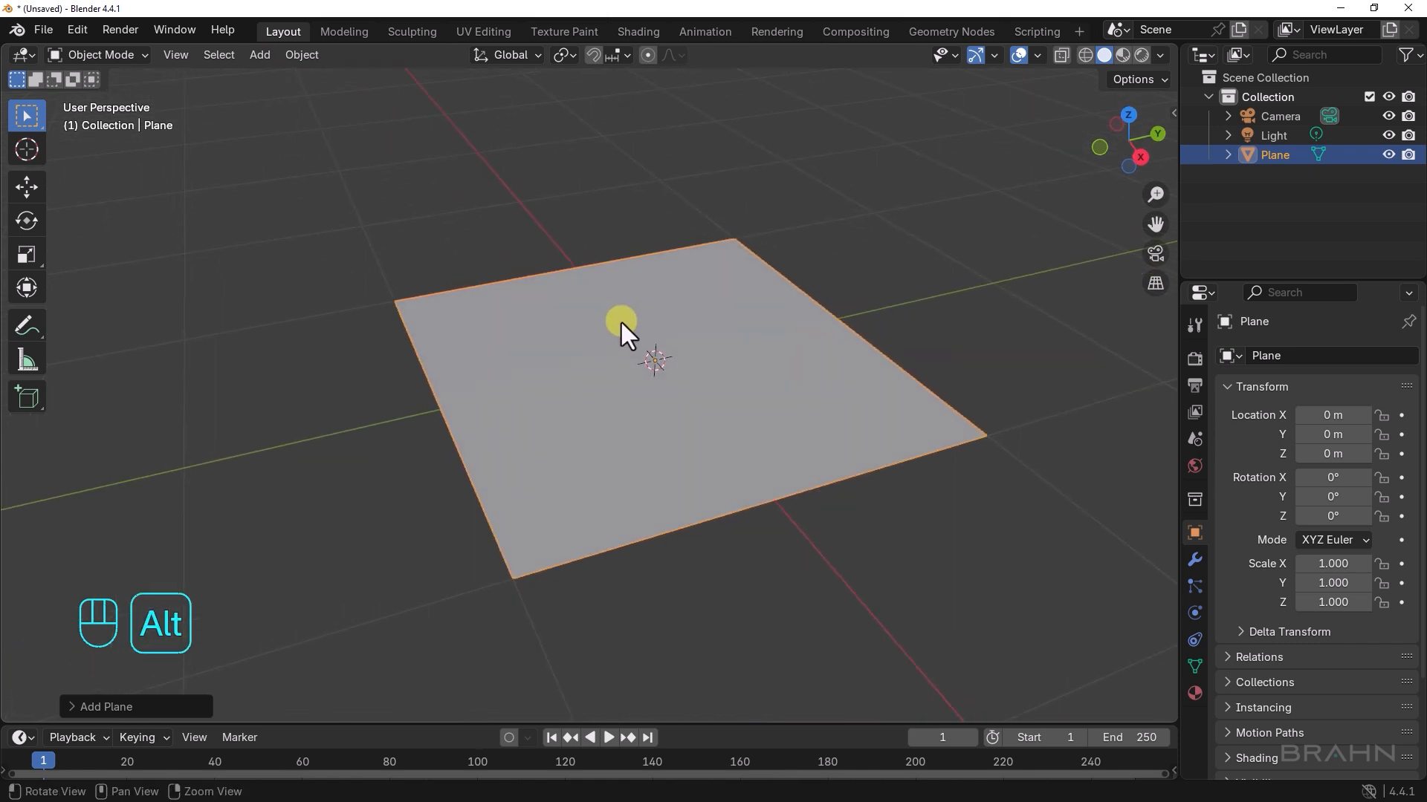
{"action": "right_click_drag", "start_coordinate": [621, 322], "coordinate": [649, 336], "text": "alt"}
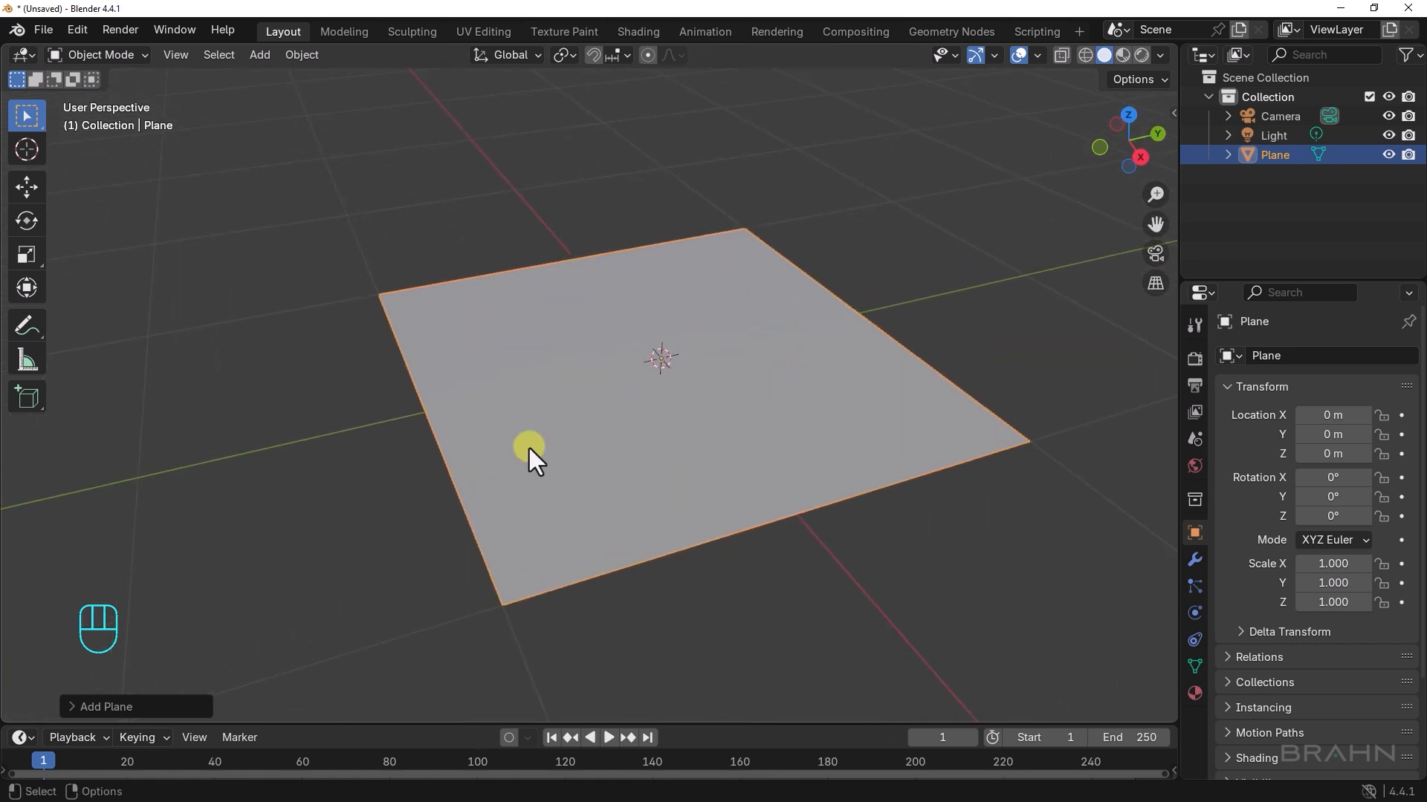
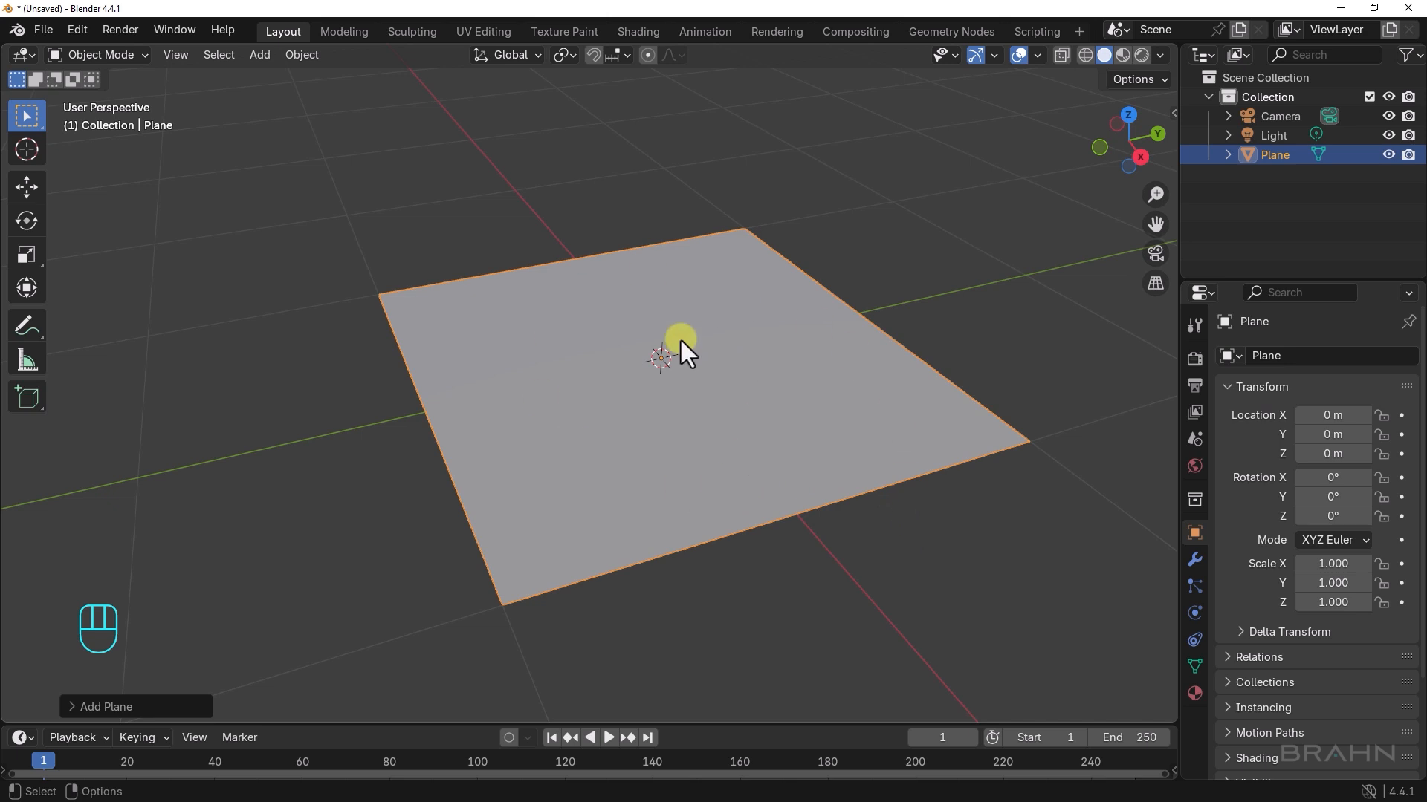
Open the plane in Edit Mode and subdivide its face
{"action": "key", "text": "Tab"}
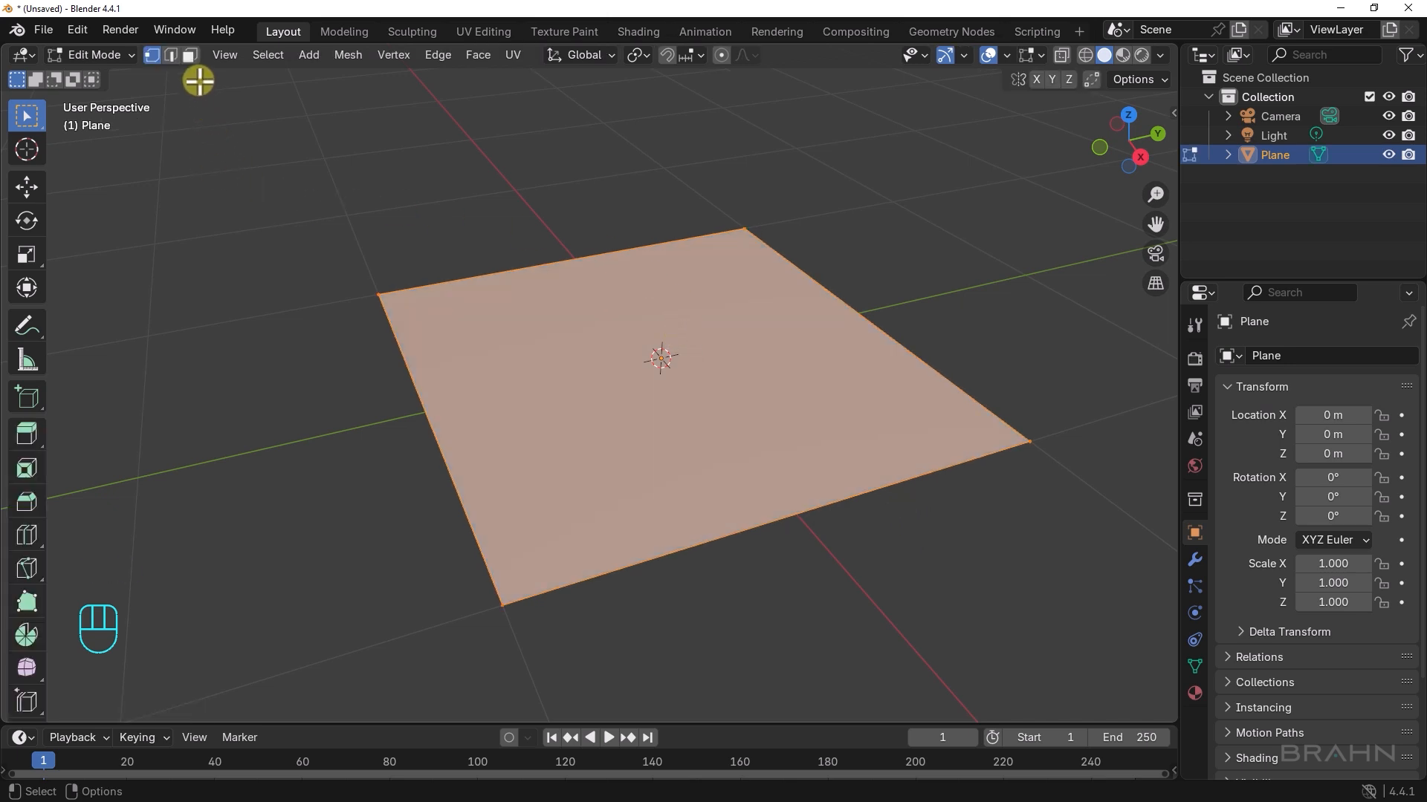
{"action": "left_click", "coordinate": [613, 390]}
{"action": "right_click", "coordinate": [613, 390]}
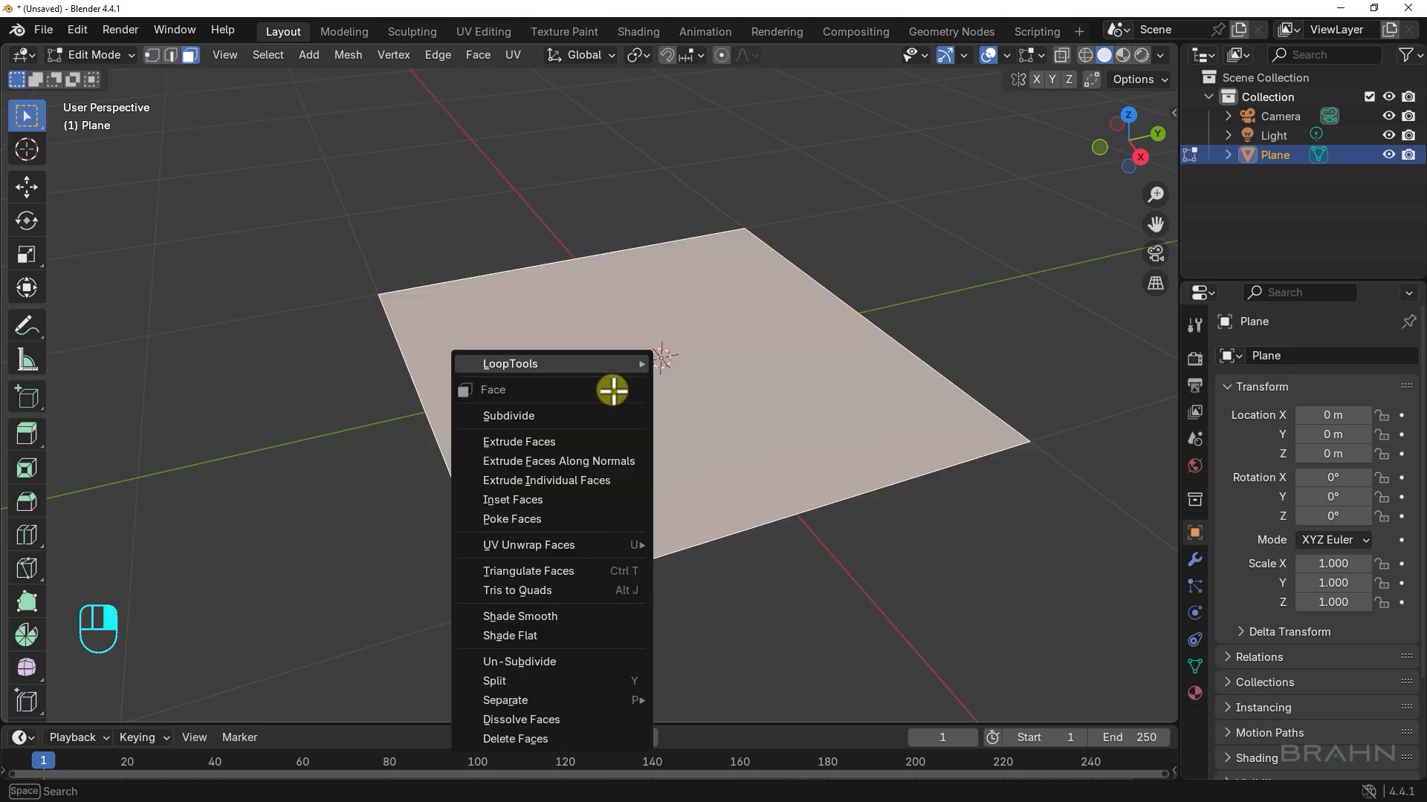
{"action": "left_click", "coordinate": [531, 412]}
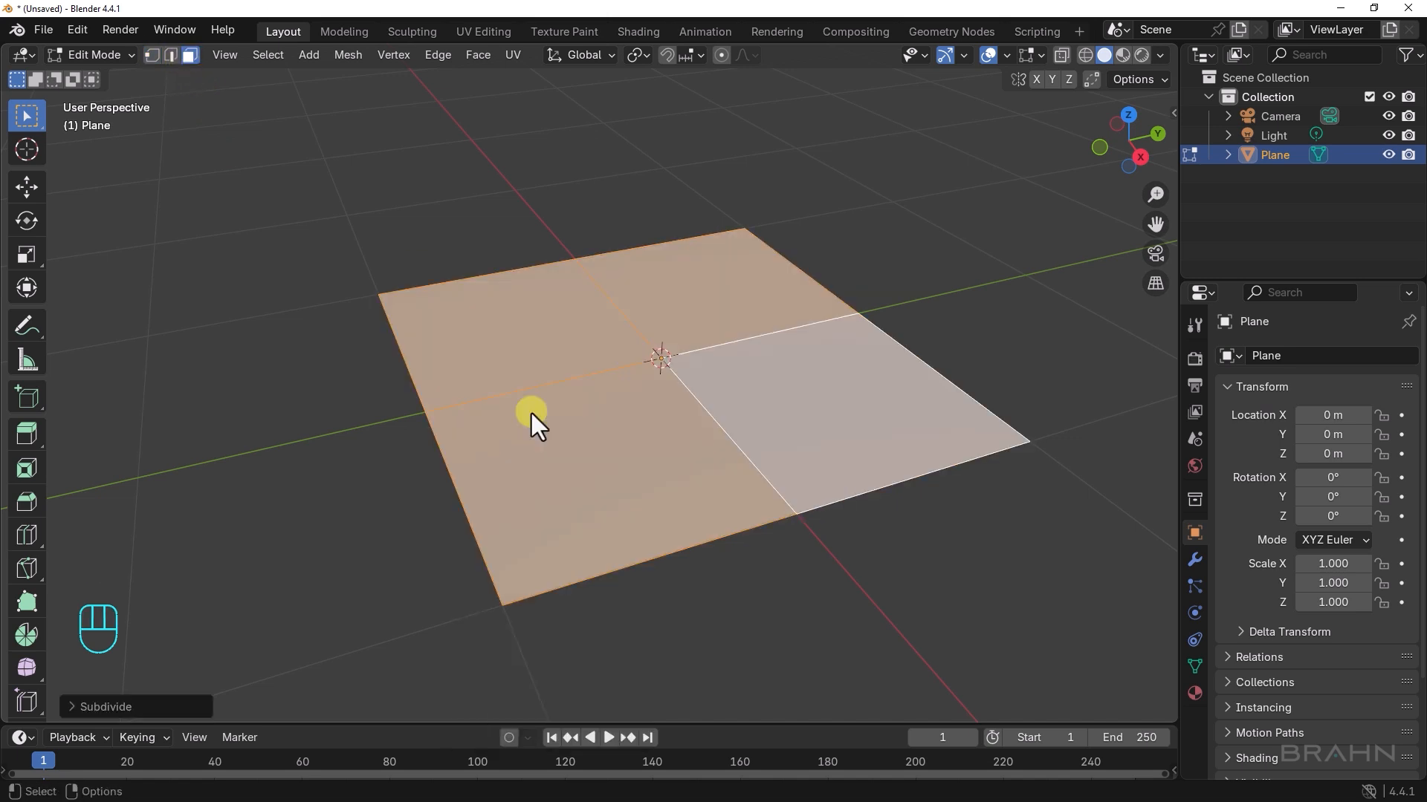
Set the subdivision's number of cuts to 20
{"action": "middle_click_drag", "start_coordinate": [532, 414], "coordinate": [607, 472], "text": "alt"}
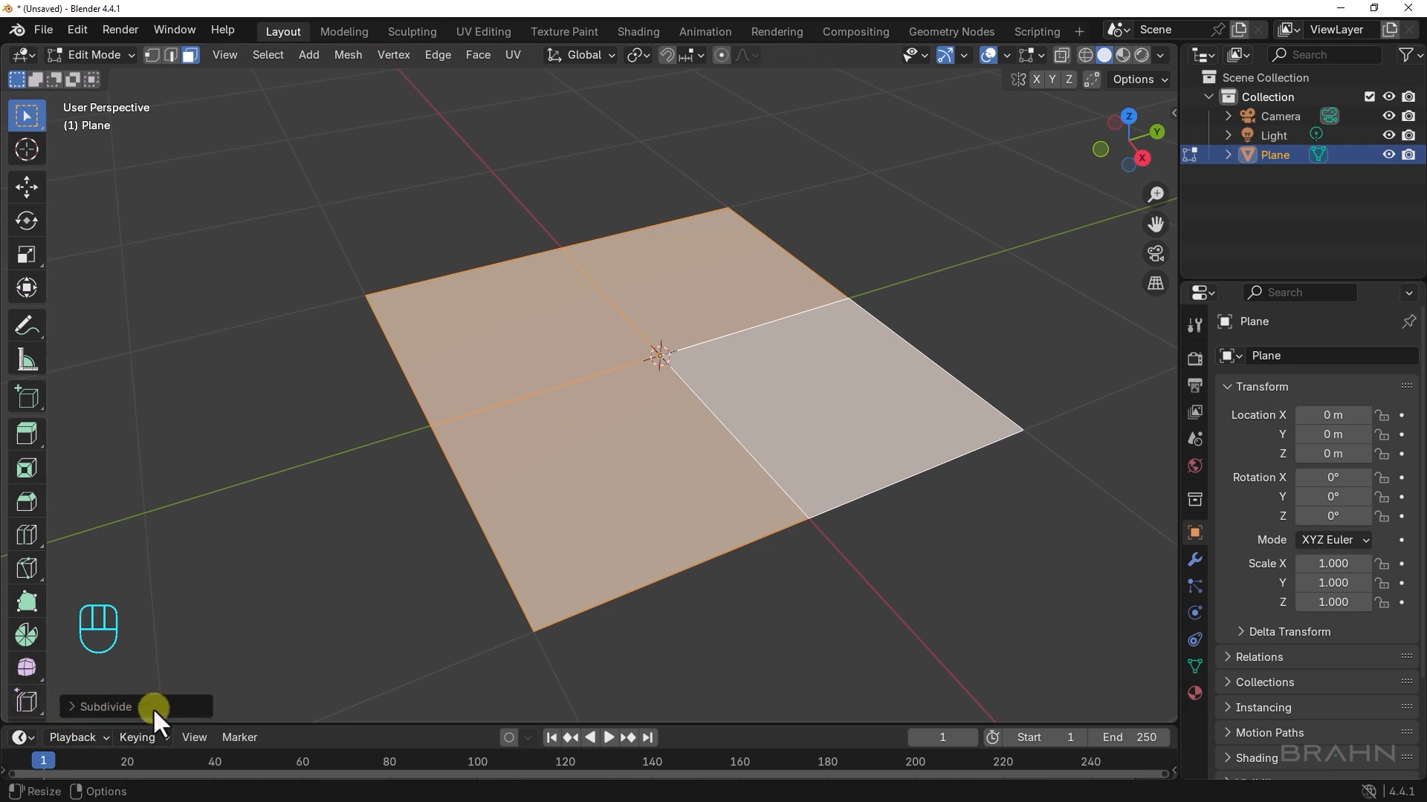
{"action": "left_click", "coordinate": [109, 710]}
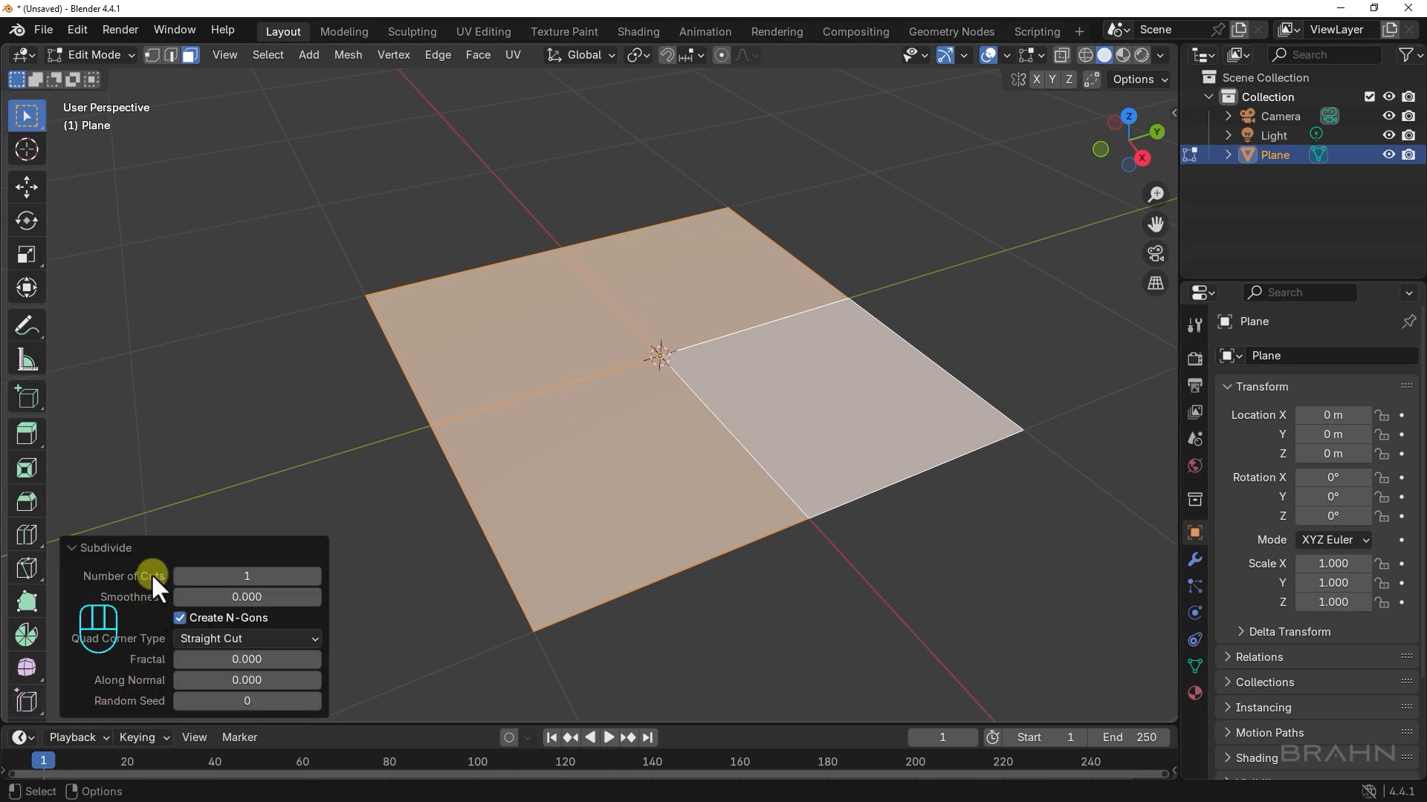
{"action": "left_click_drag", "start_coordinate": [248, 578], "coordinate": [289, 562]}
{"action": "left_click", "coordinate": [249, 578]}
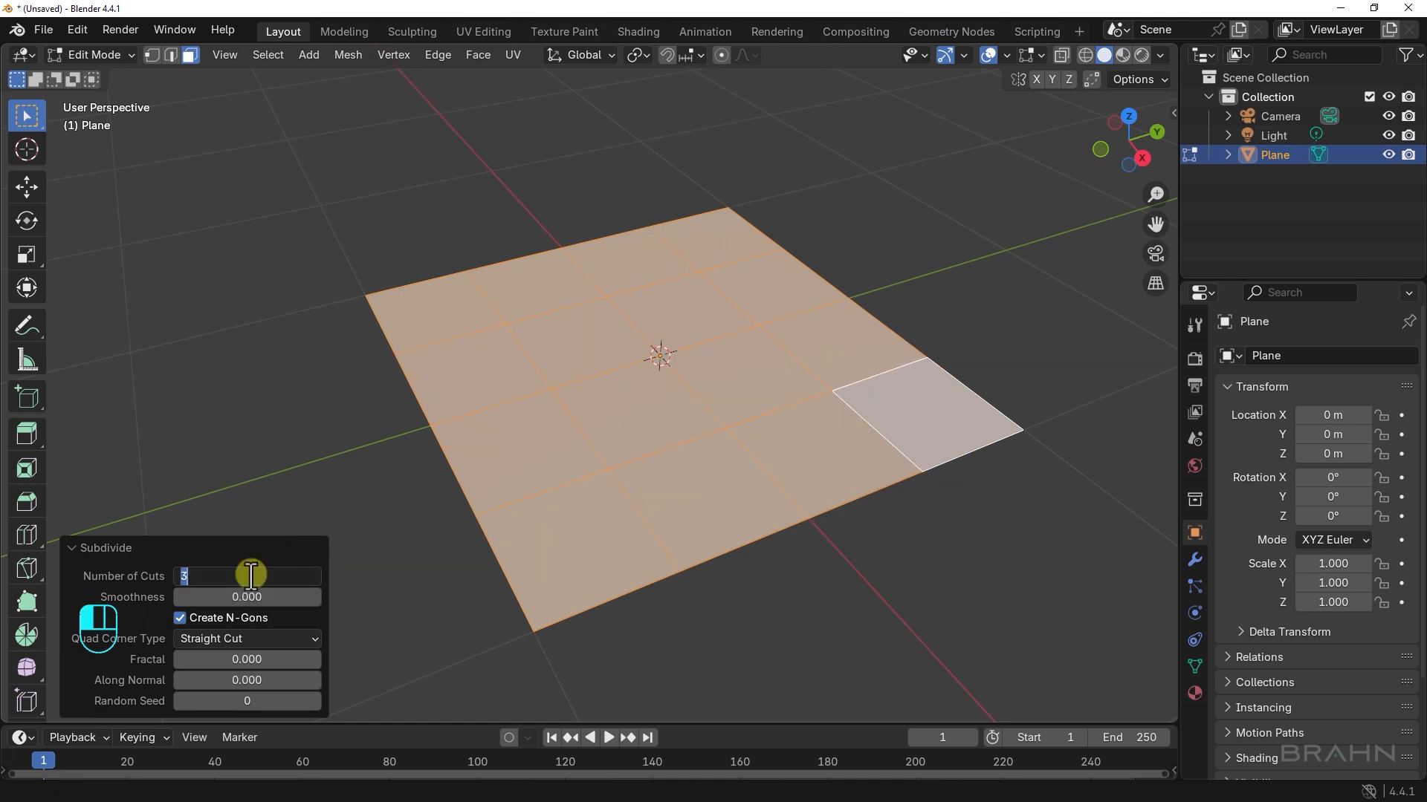
{"action": "key", "text": "Return"}
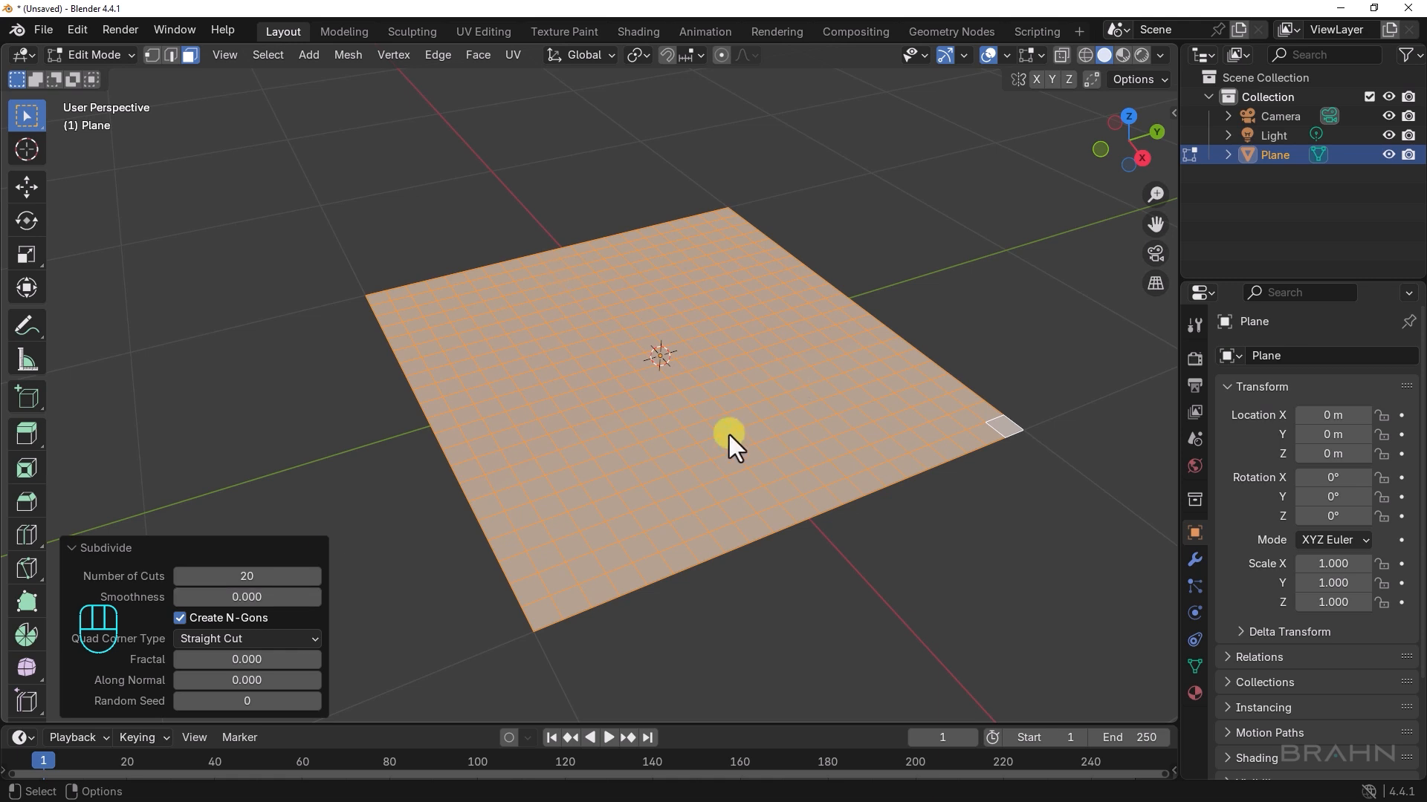
Switch to vertex selection and select a single vertex near the middle of the subdivided plane
{"action": "left_click_drag", "start_coordinate": [729, 434], "coordinate": [964, 398], "text": "alt"}
{"action": "key", "text": "1"}
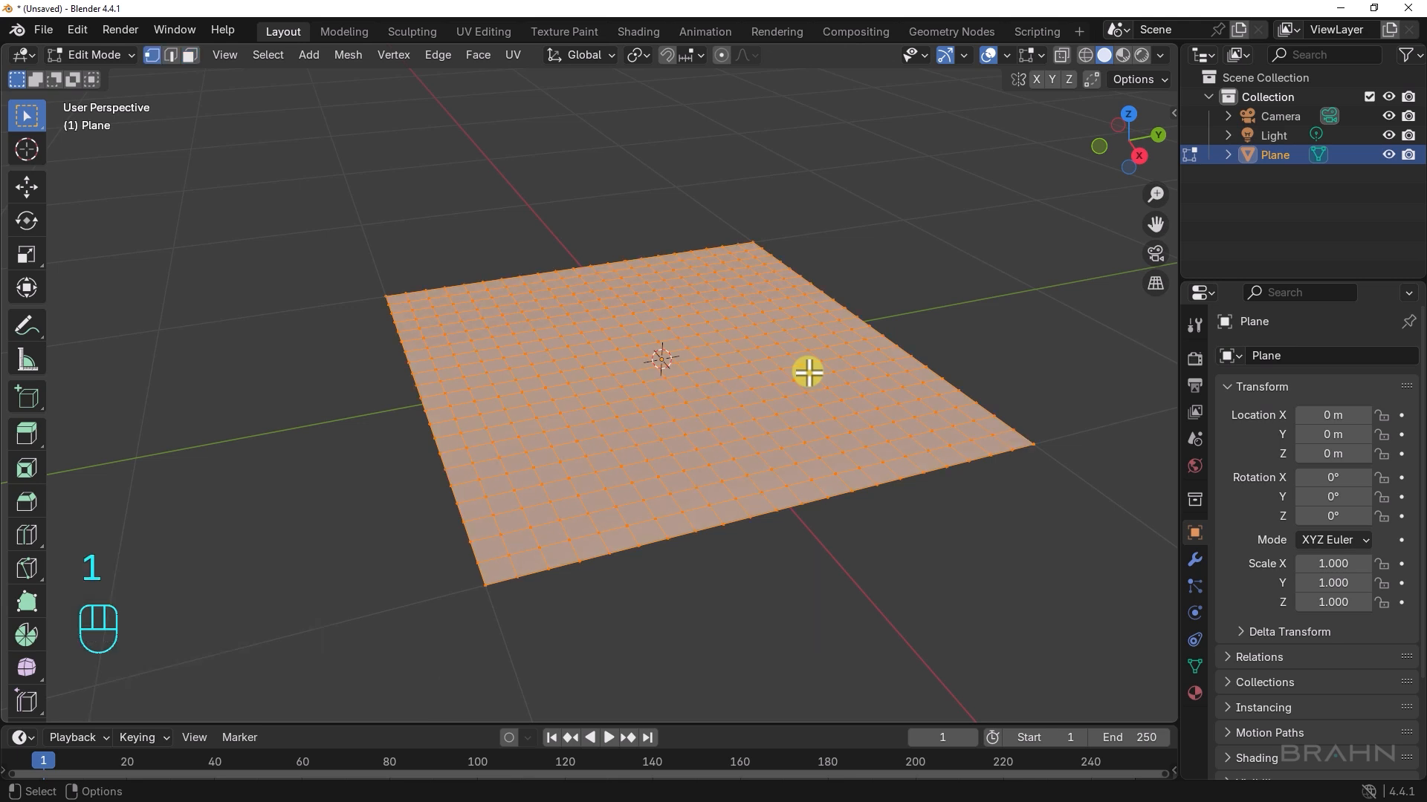
{"action": "scroll", "coordinate": [754, 358], "scroll_direction": "up", "scroll_amount": 3}
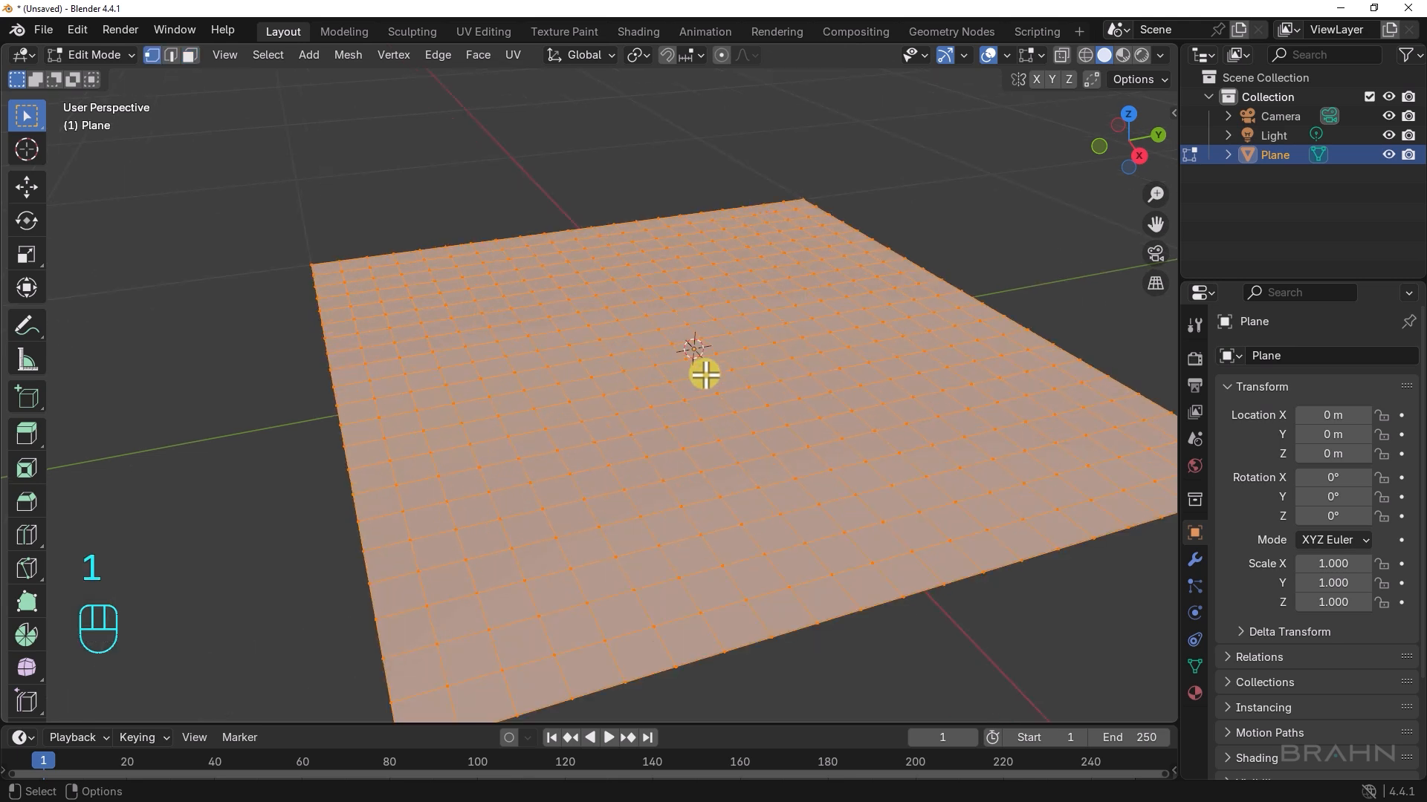
{"action": "left_click", "coordinate": [704, 374]}
Try raising the selected vertex about 0.216 m along Z on its own, and undo the move
{"action": "middle_click_drag", "start_coordinate": [789, 395], "coordinate": [765, 408], "text": "alt"}
{"action": "key", "text": "g"}
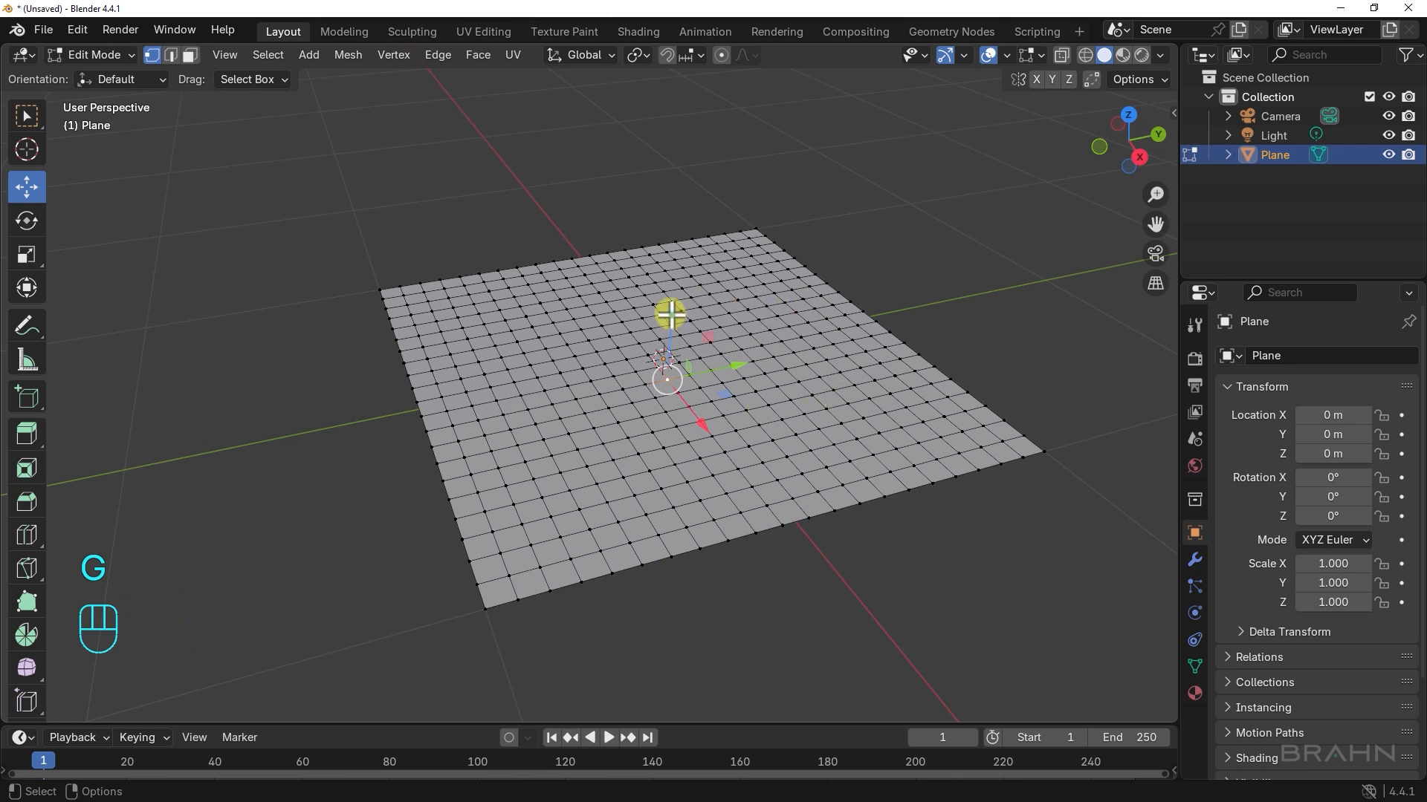
{"action": "key", "text": "z"}
{"action": "left_click", "coordinate": [682, 304]}
{"action": "middle_click_drag", "start_coordinate": [682, 304], "coordinate": [706, 410], "text": "alt"}
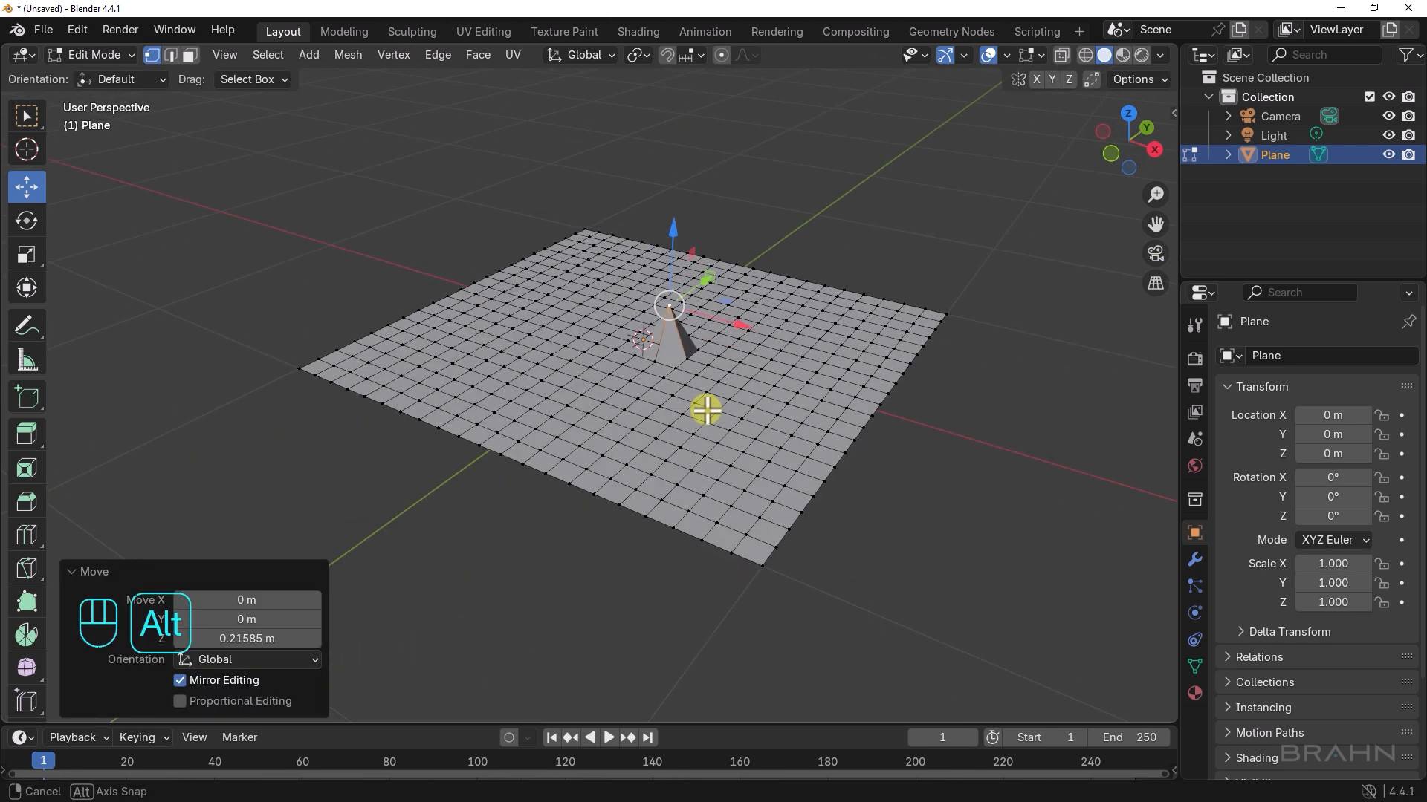
{"action": "left_click_drag", "start_coordinate": [706, 409], "coordinate": [640, 418], "text": "alt"}
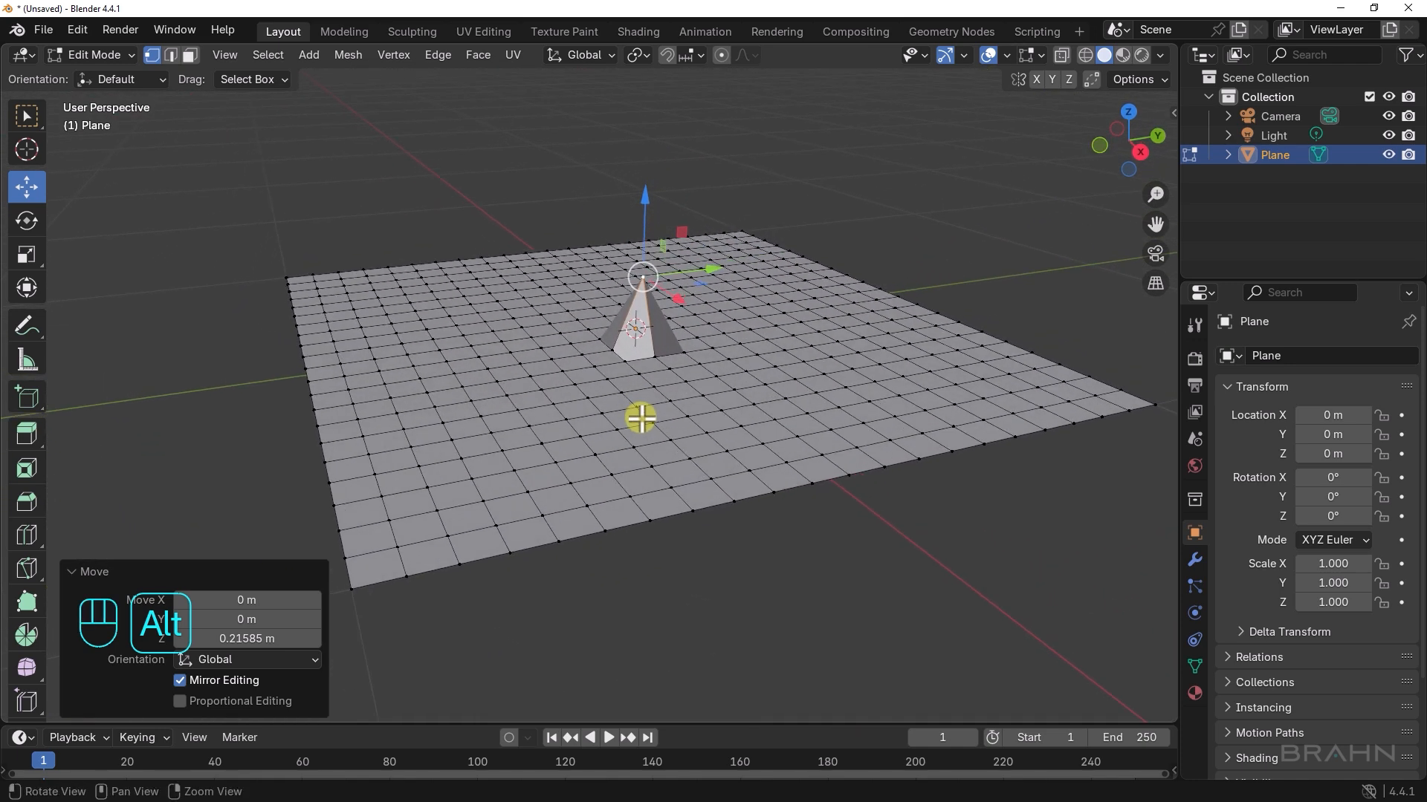
{"action": "key", "text": "ctrl+z"}
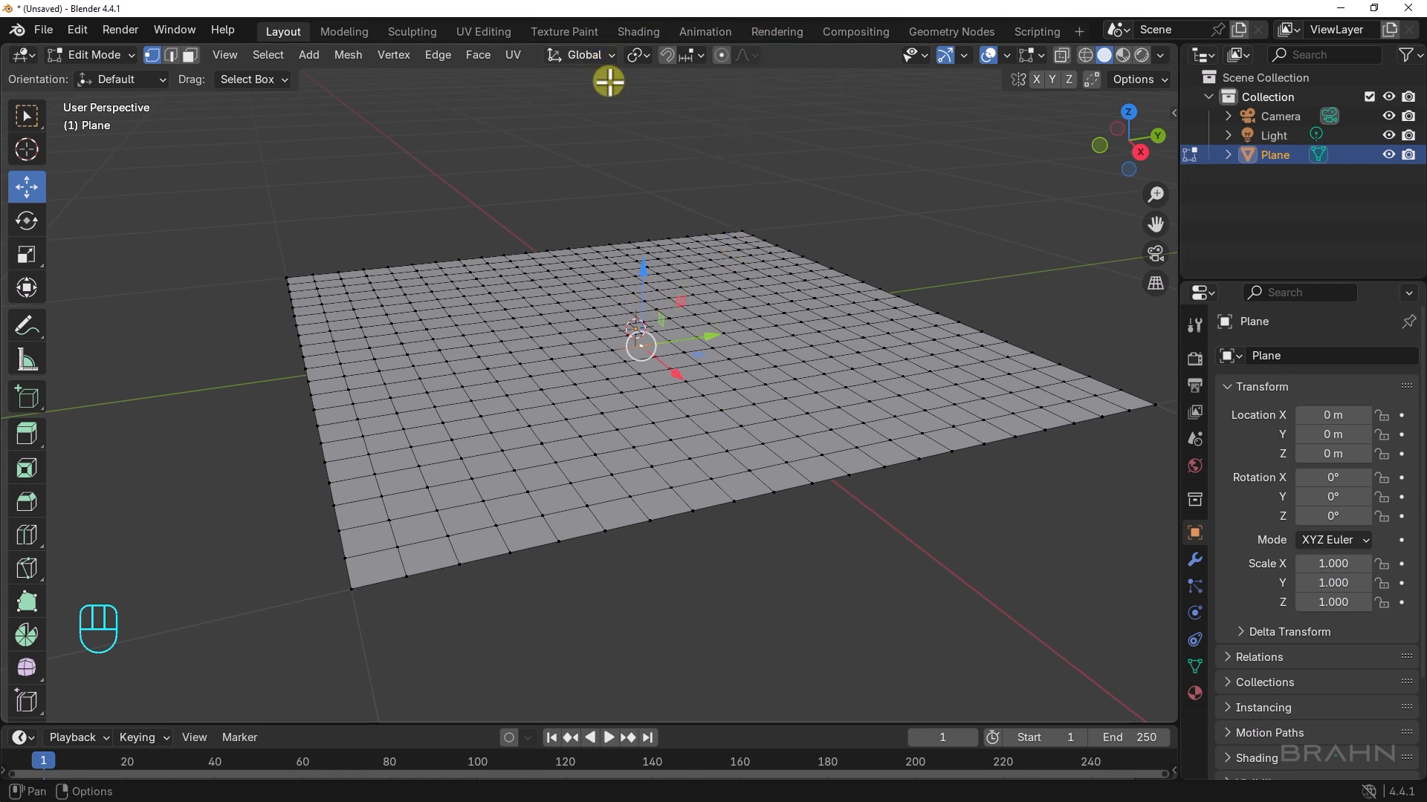
Enable proportional editing and raise the middle vertex about 0.2 m along Z with Smooth falloff
{"action": "left_click", "coordinate": [718, 55]}
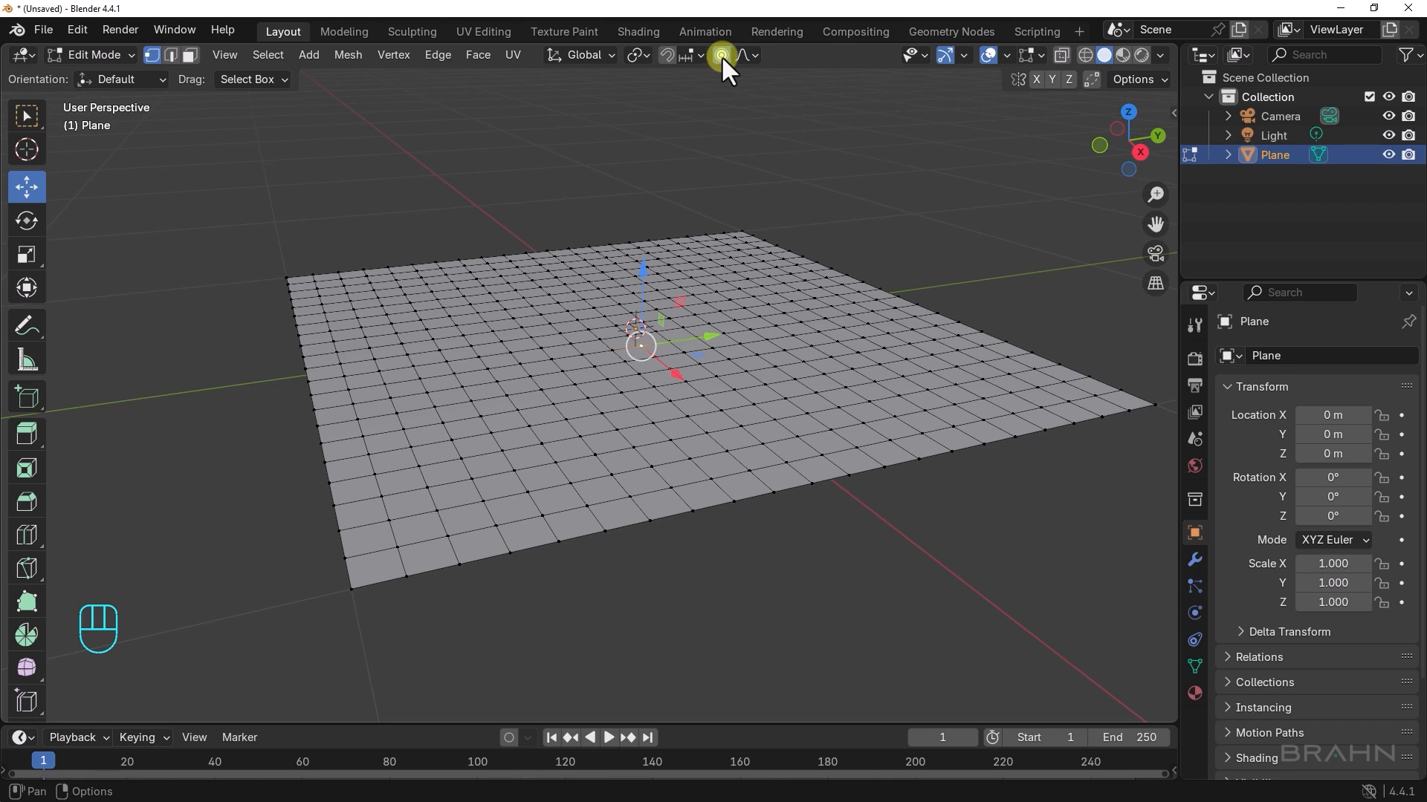
{"action": "left_click_drag", "start_coordinate": [643, 272], "coordinate": [670, 203]}
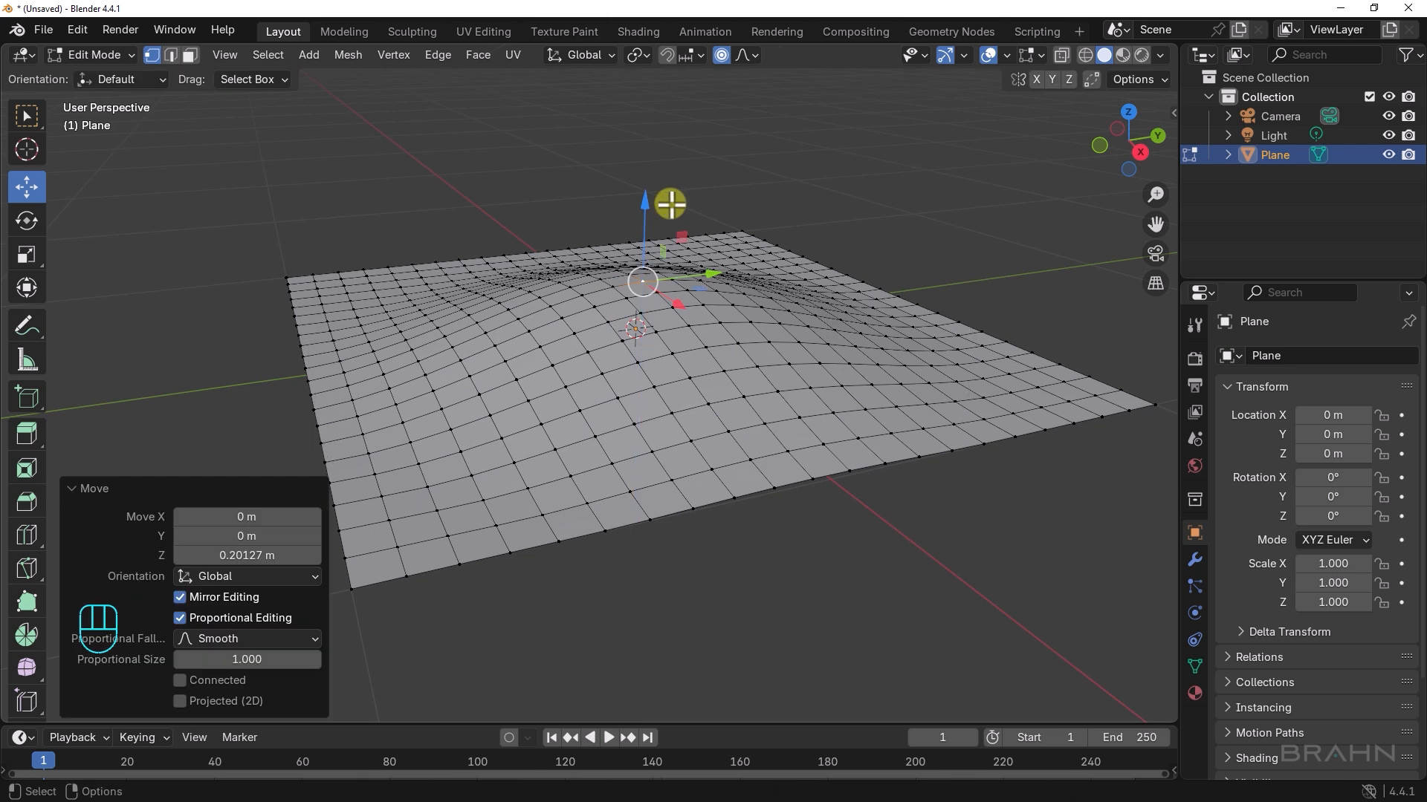
{"action": "middle_click_drag", "start_coordinate": [707, 287], "coordinate": [611, 371], "text": "alt"}
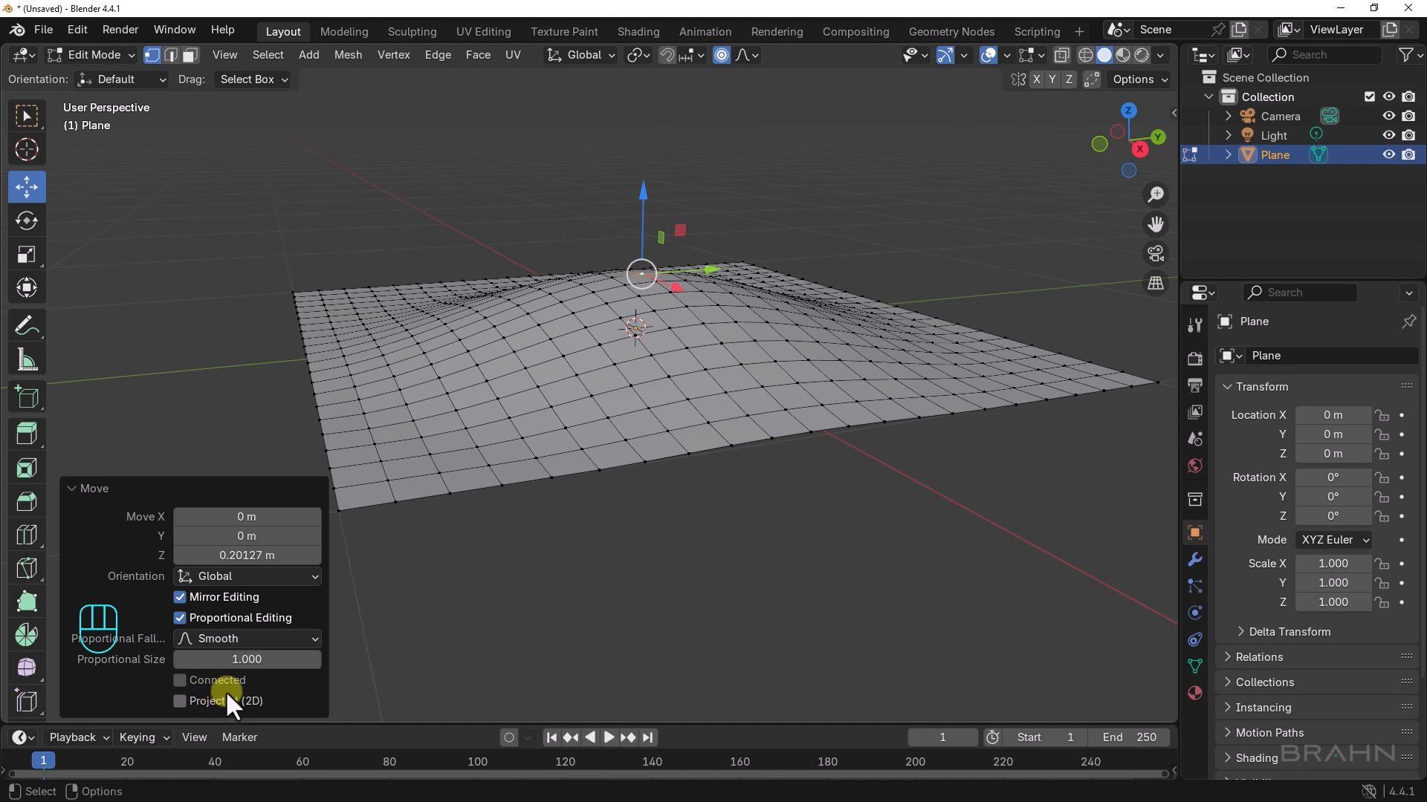
Set the move's proportional size to 0.57, and undo the move
{"action": "left_click", "coordinate": [235, 659]}
{"action": "left_click_drag", "start_coordinate": [235, 659], "coordinate": [270, 649]}
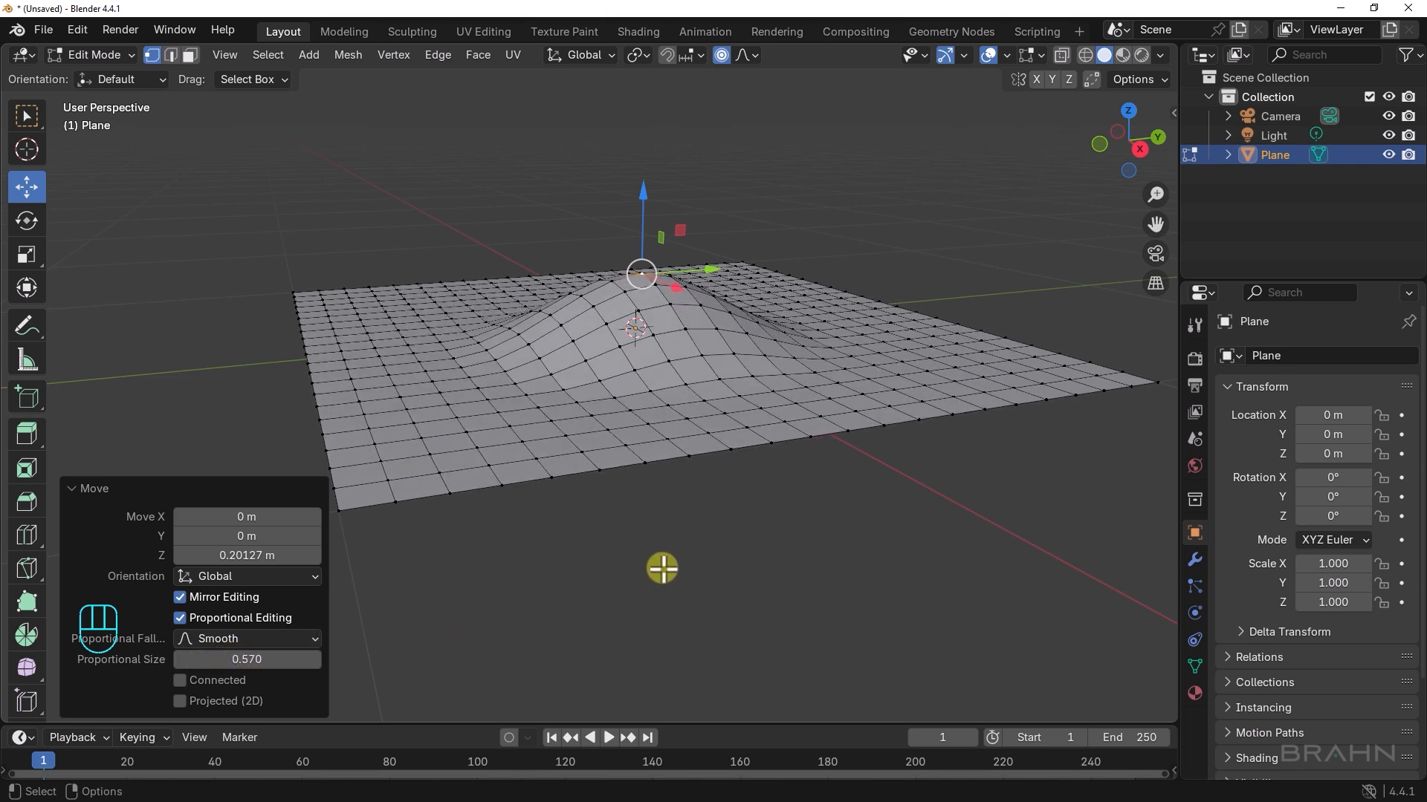
{"action": "middle_click_drag", "start_coordinate": [847, 370], "coordinate": [814, 405]}
{"action": "key", "text": "ctrl+z"}
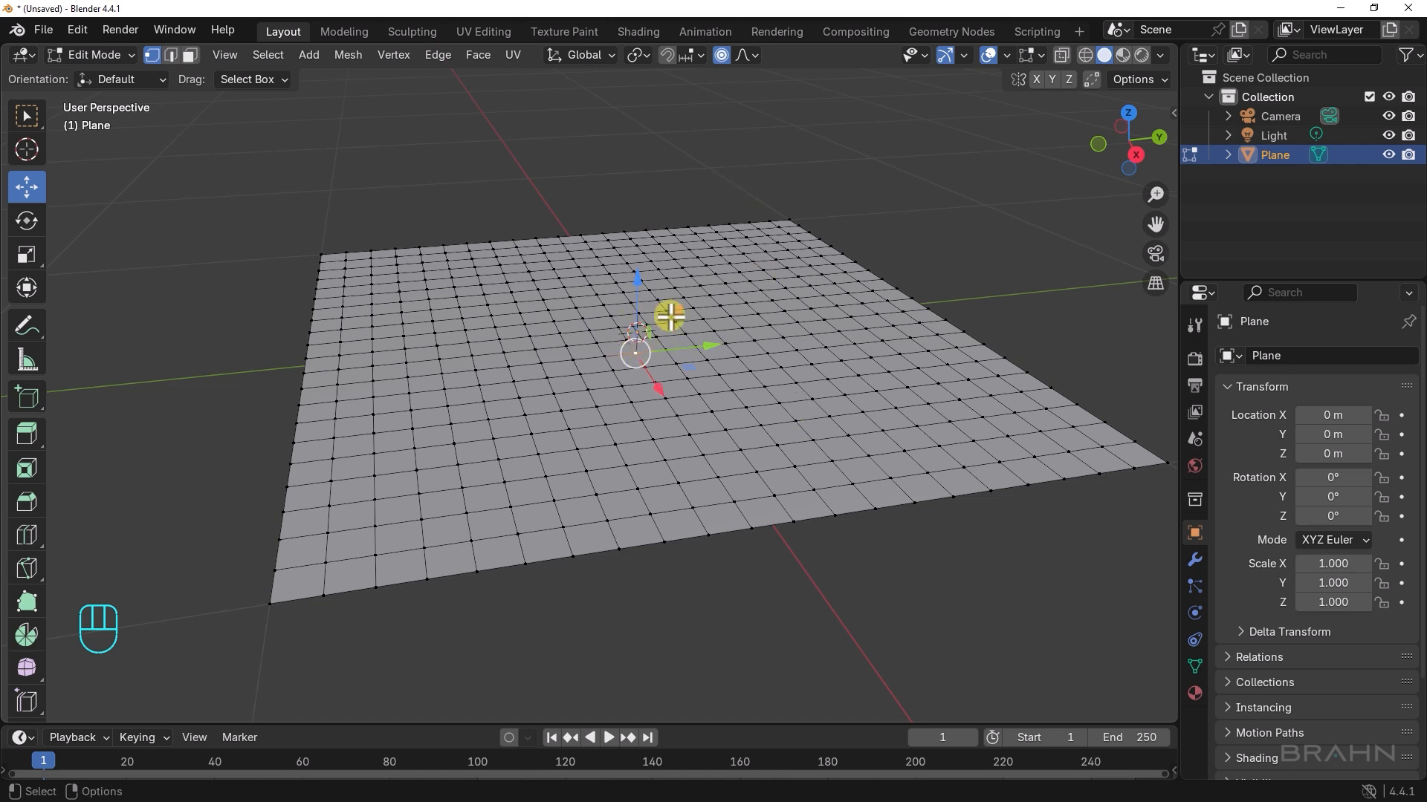
Raise the middle vertex about 0.137 m along Z with Random falloff and a proportional size of 1.5, and return to Object Mode
{"action": "left_click", "coordinate": [755, 55]}
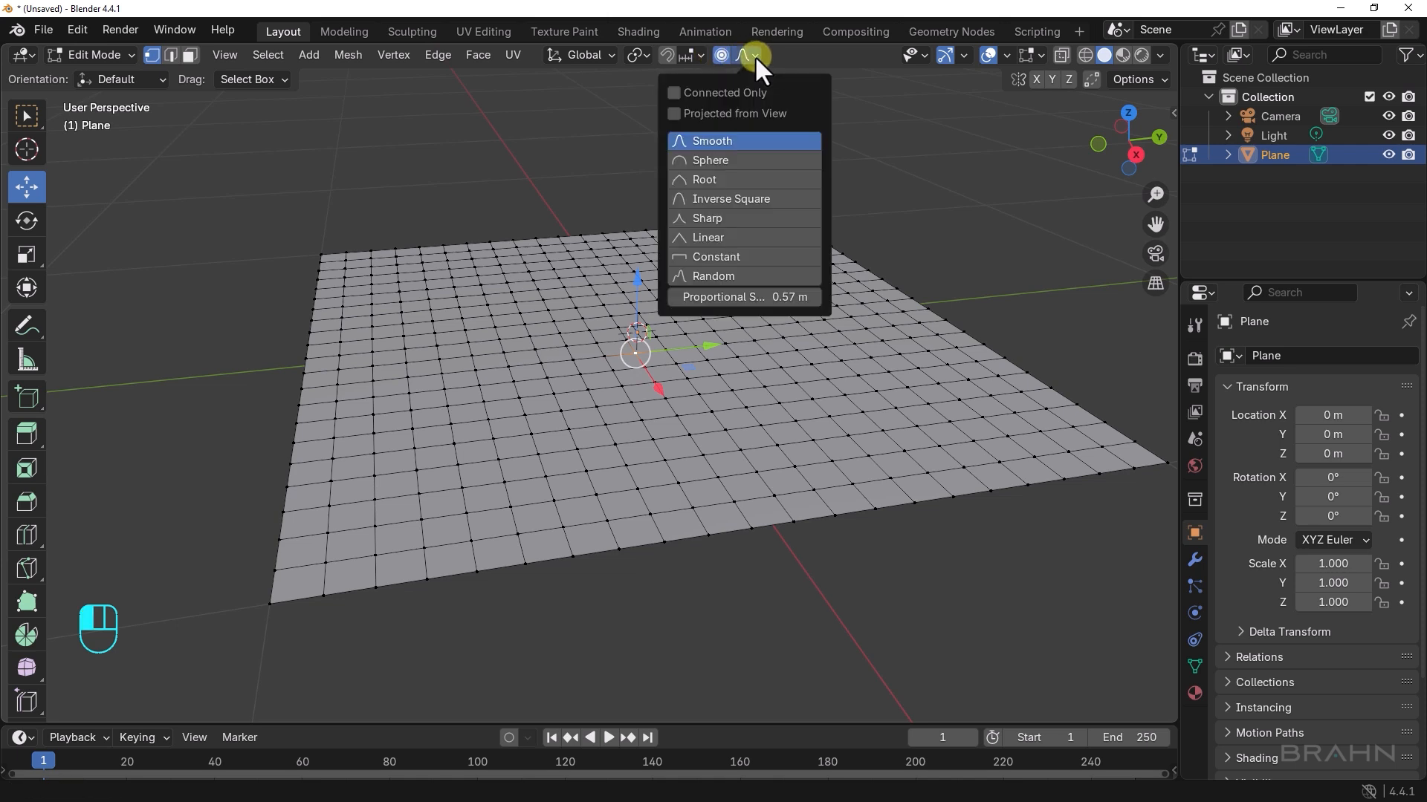
{"action": "left_click", "coordinate": [705, 280]}
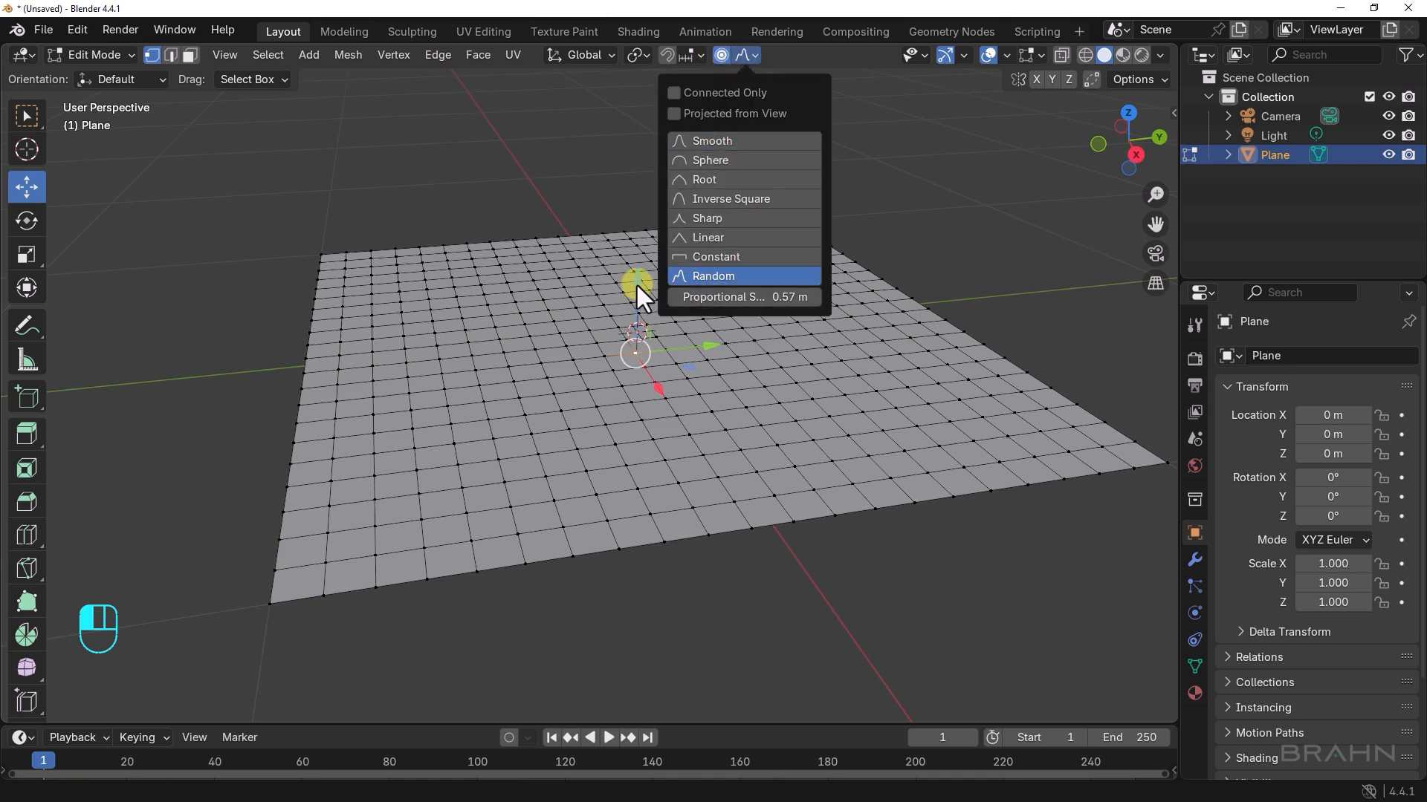
{"action": "left_click_drag", "start_coordinate": [637, 285], "coordinate": [644, 240]}
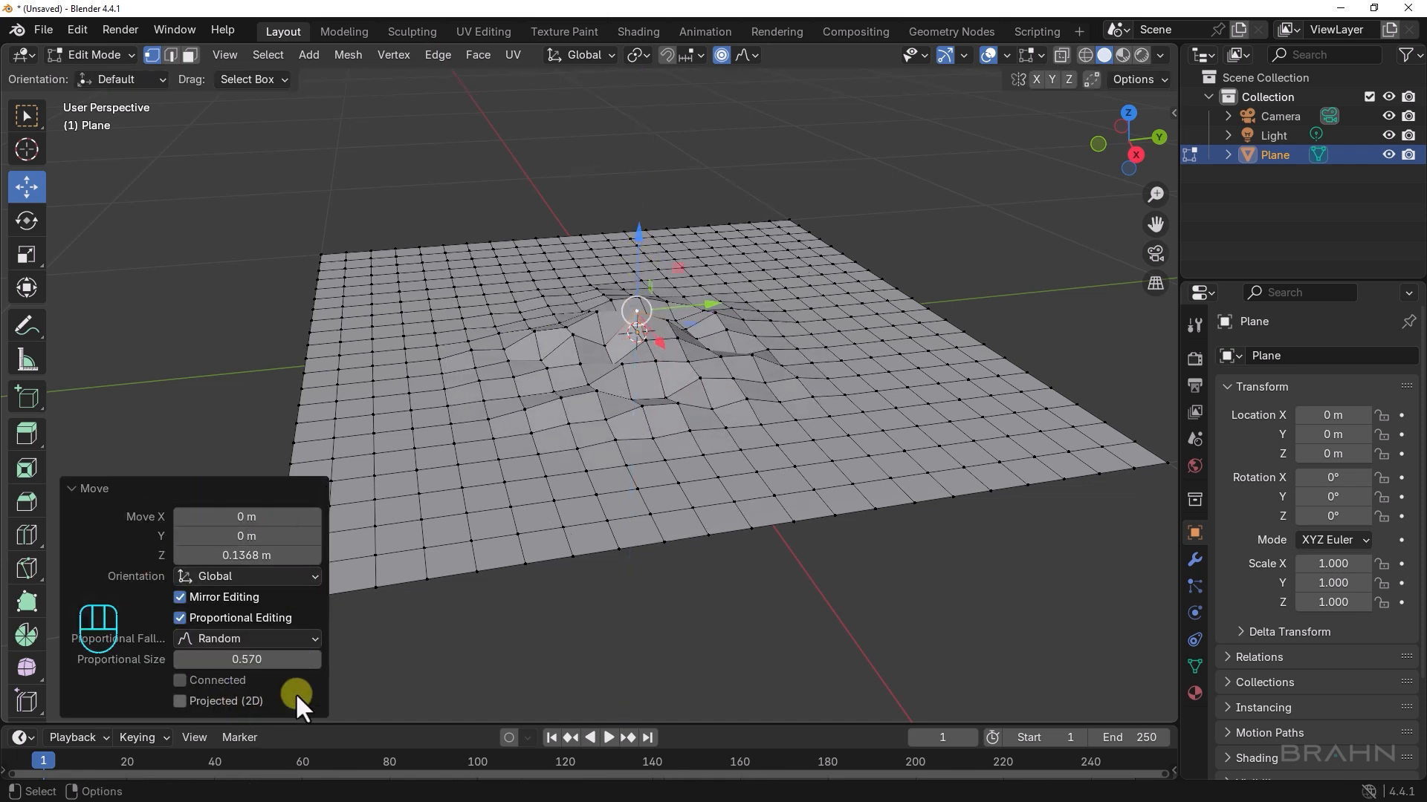
{"action": "left_click_drag", "start_coordinate": [253, 667], "coordinate": [326, 651]}
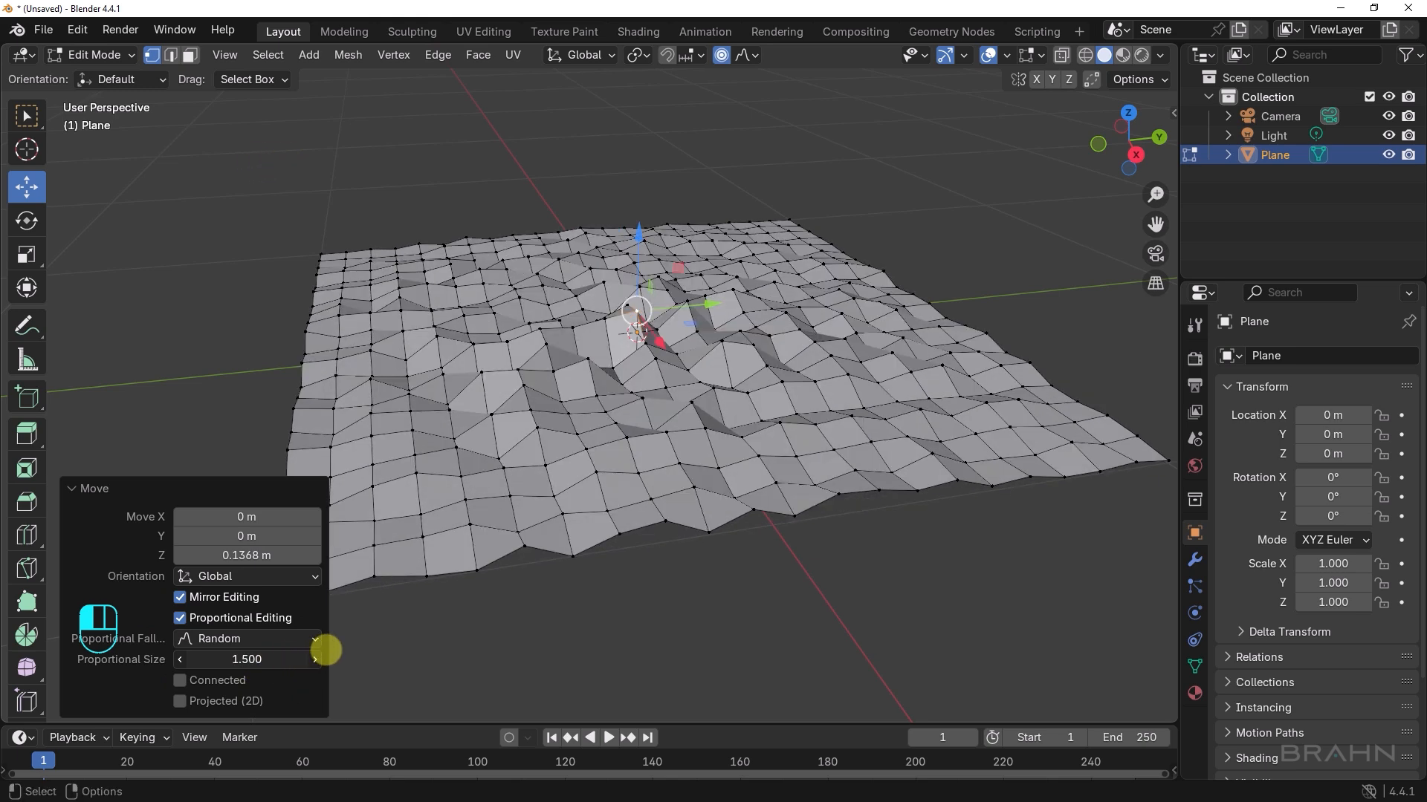
{"action": "middle_click_drag", "start_coordinate": [796, 472], "coordinate": [757, 479], "text": "alt"}
{"action": "key", "text": "Tab"}
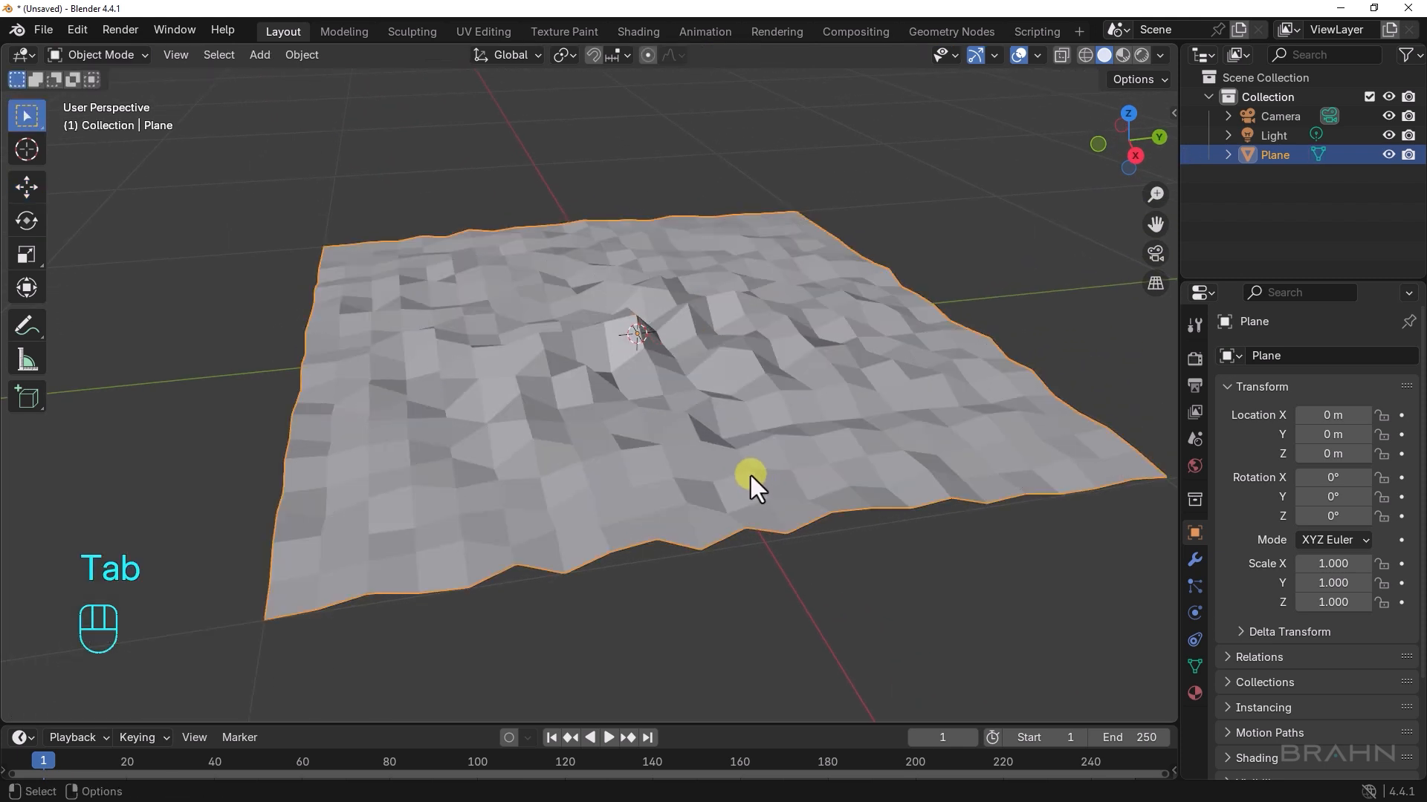
{"action": "middle_click_drag", "start_coordinate": [684, 441], "coordinate": [686, 381], "text": "alt"}
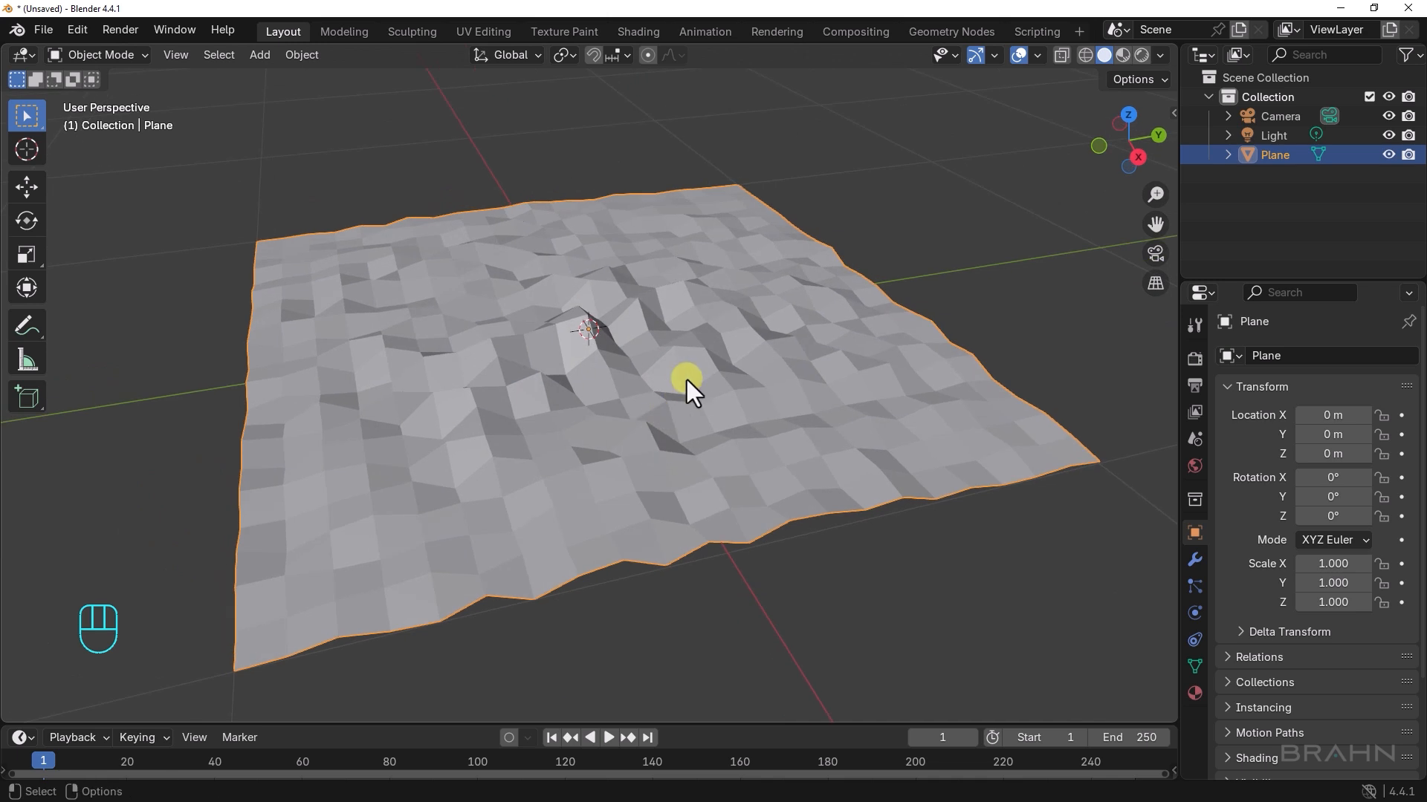
Try Shade Auto Smooth on the uneven plane, and return it to Shade Flat
{"action": "right_click", "coordinate": [687, 380]}
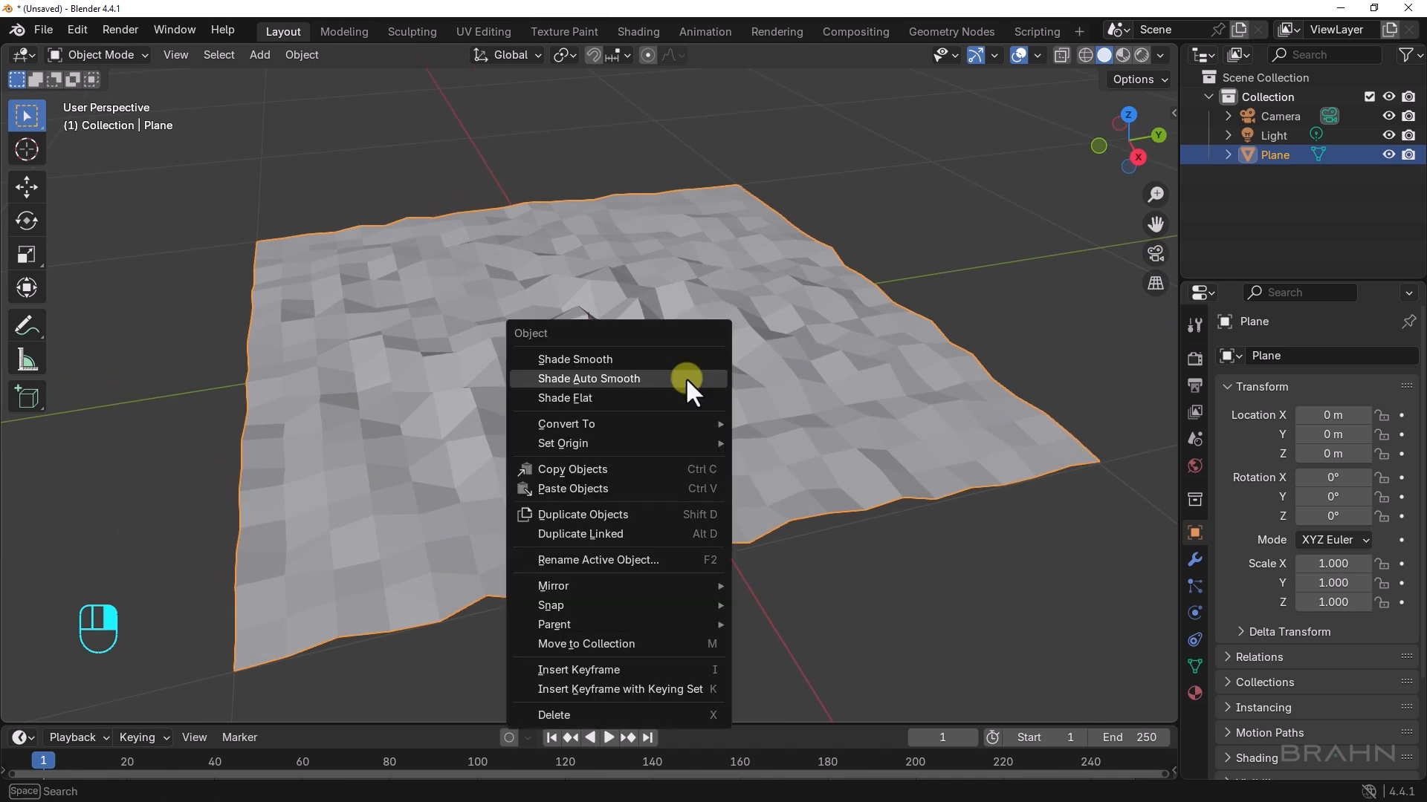
{"action": "left_click", "coordinate": [602, 379]}
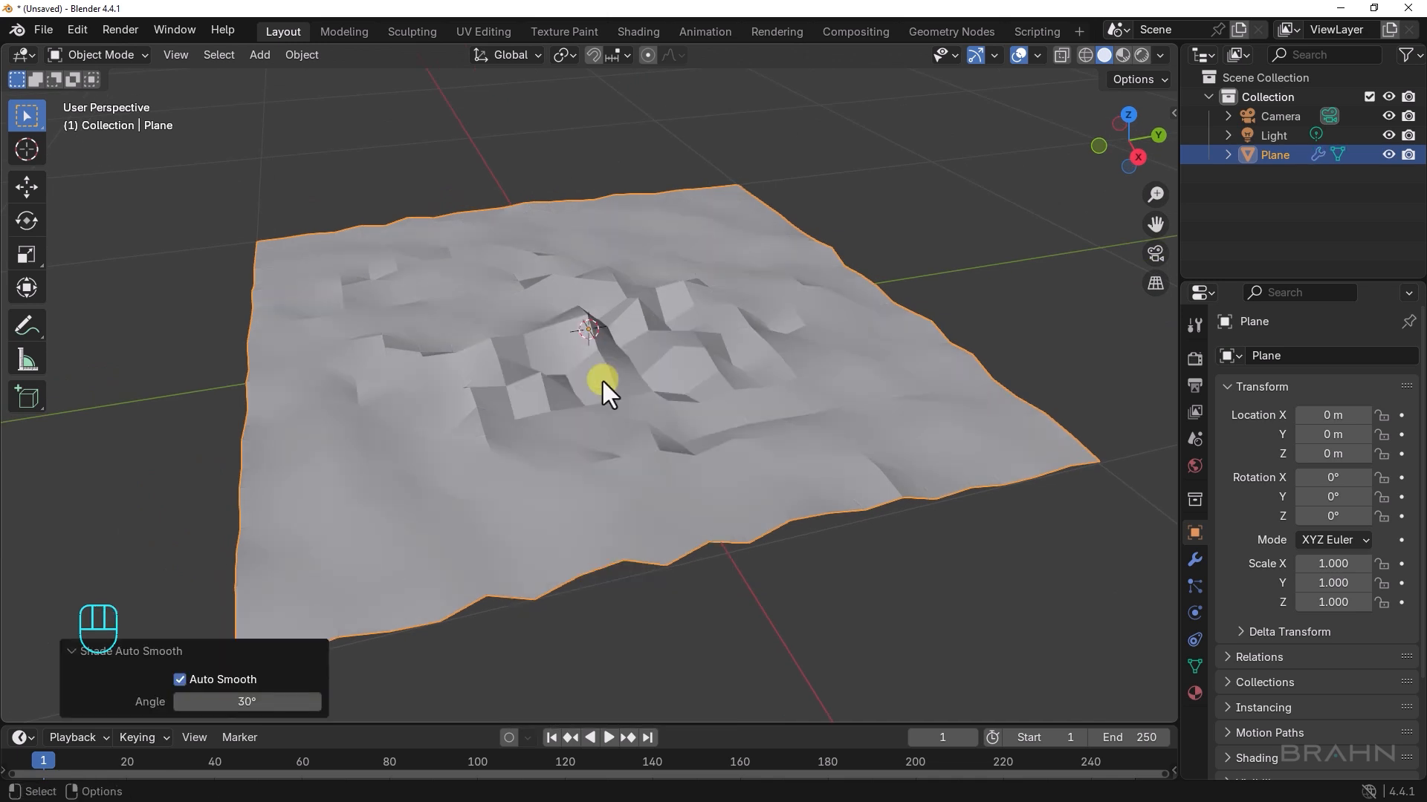
{"action": "middle_click_drag", "start_coordinate": [603, 381], "coordinate": [640, 408], "text": "alt"}
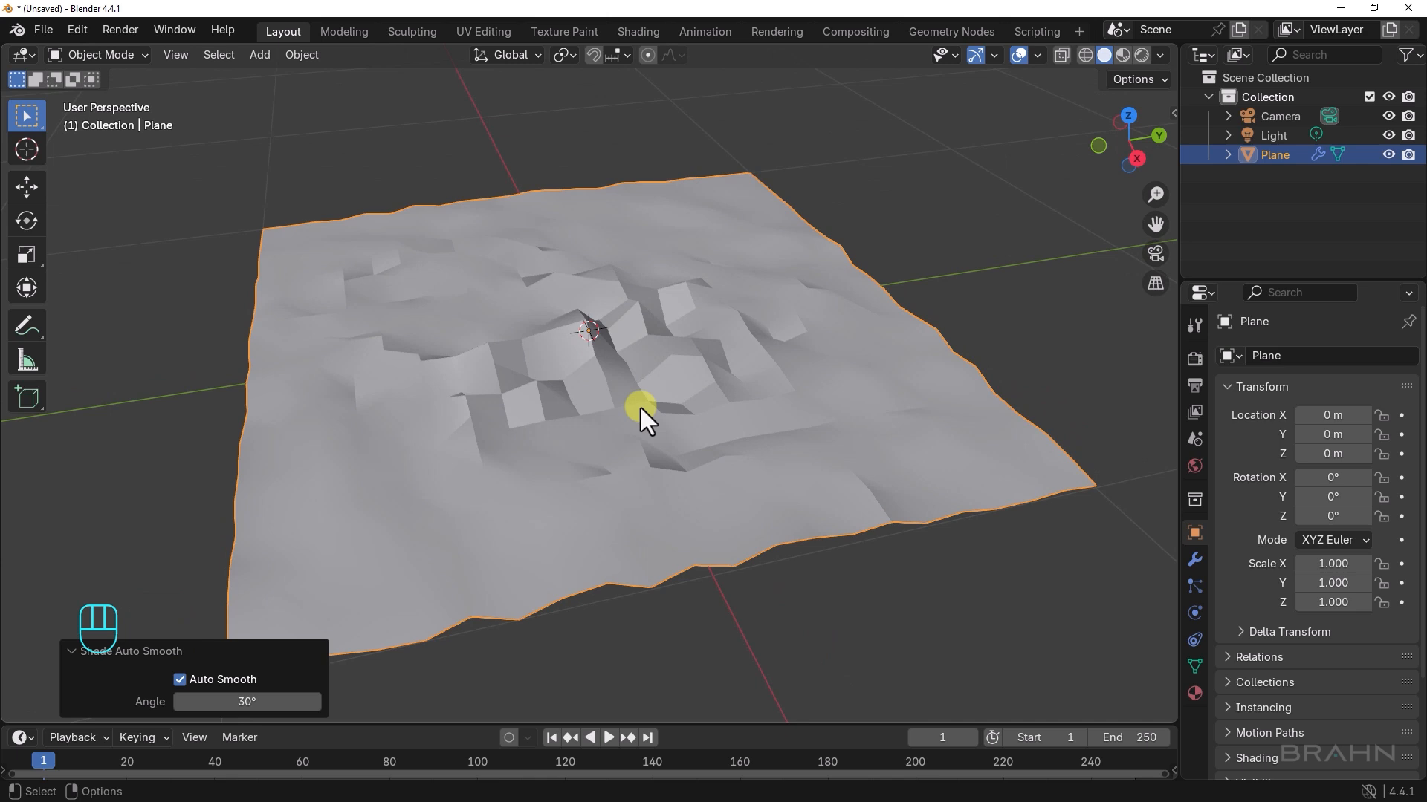
{"action": "right_click", "coordinate": [667, 375]}
{"action": "left_click", "coordinate": [593, 395]}
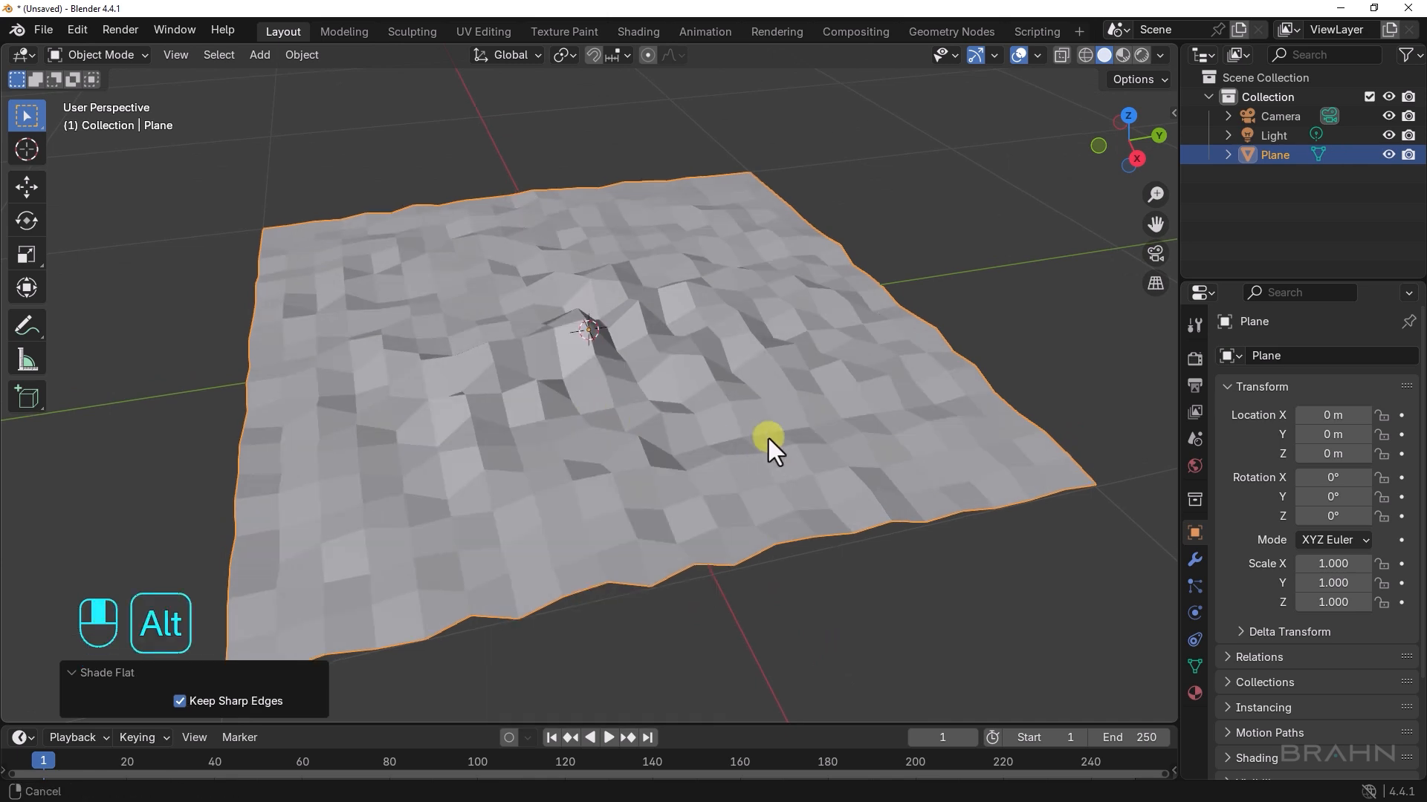
{"action": "middle_click_drag", "start_coordinate": [768, 438], "coordinate": [763, 431], "text": "alt"}
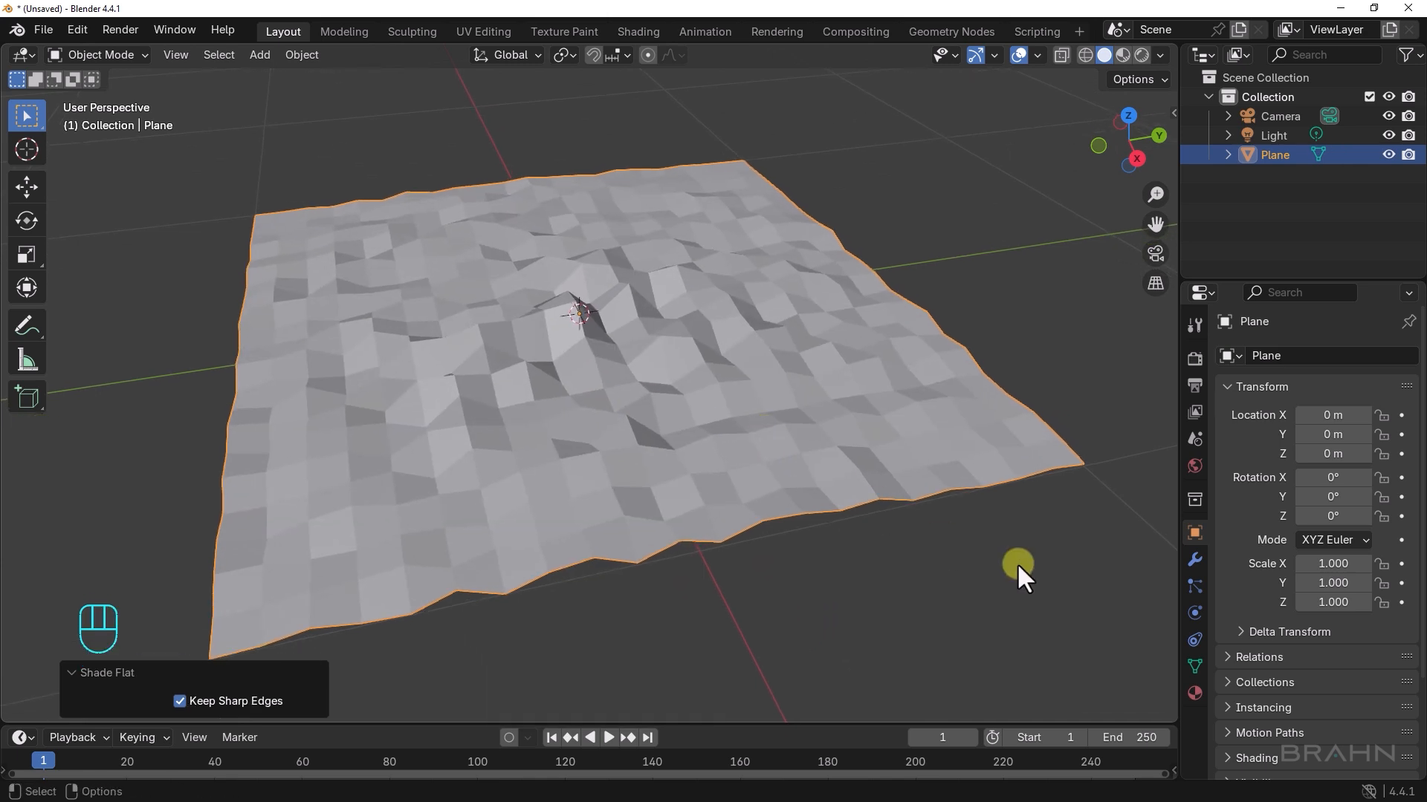
Add a Subdivision Surface modifier to the plane with 2 viewport levels
{"action": "left_click", "coordinate": [1194, 558]}
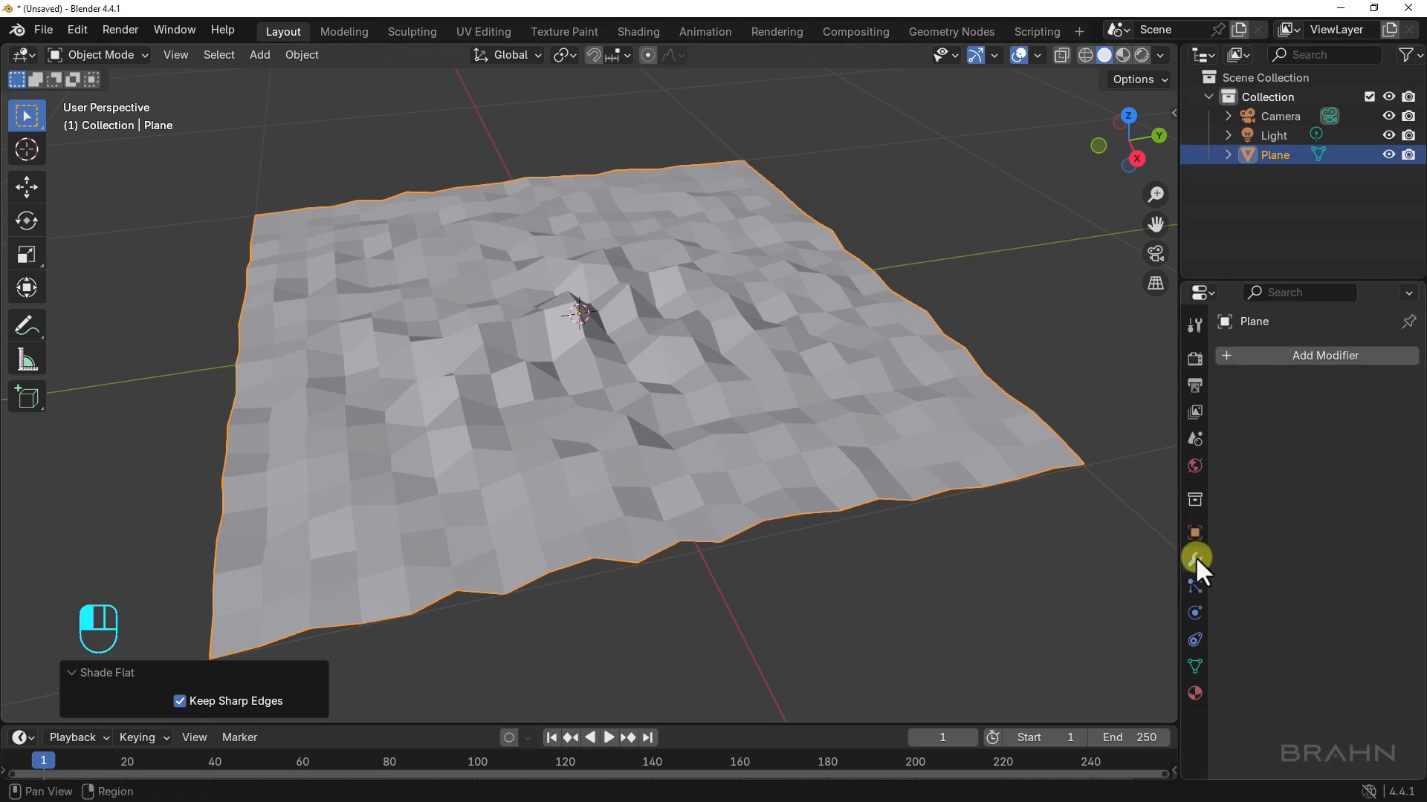
{"action": "left_click", "coordinate": [1322, 359]}
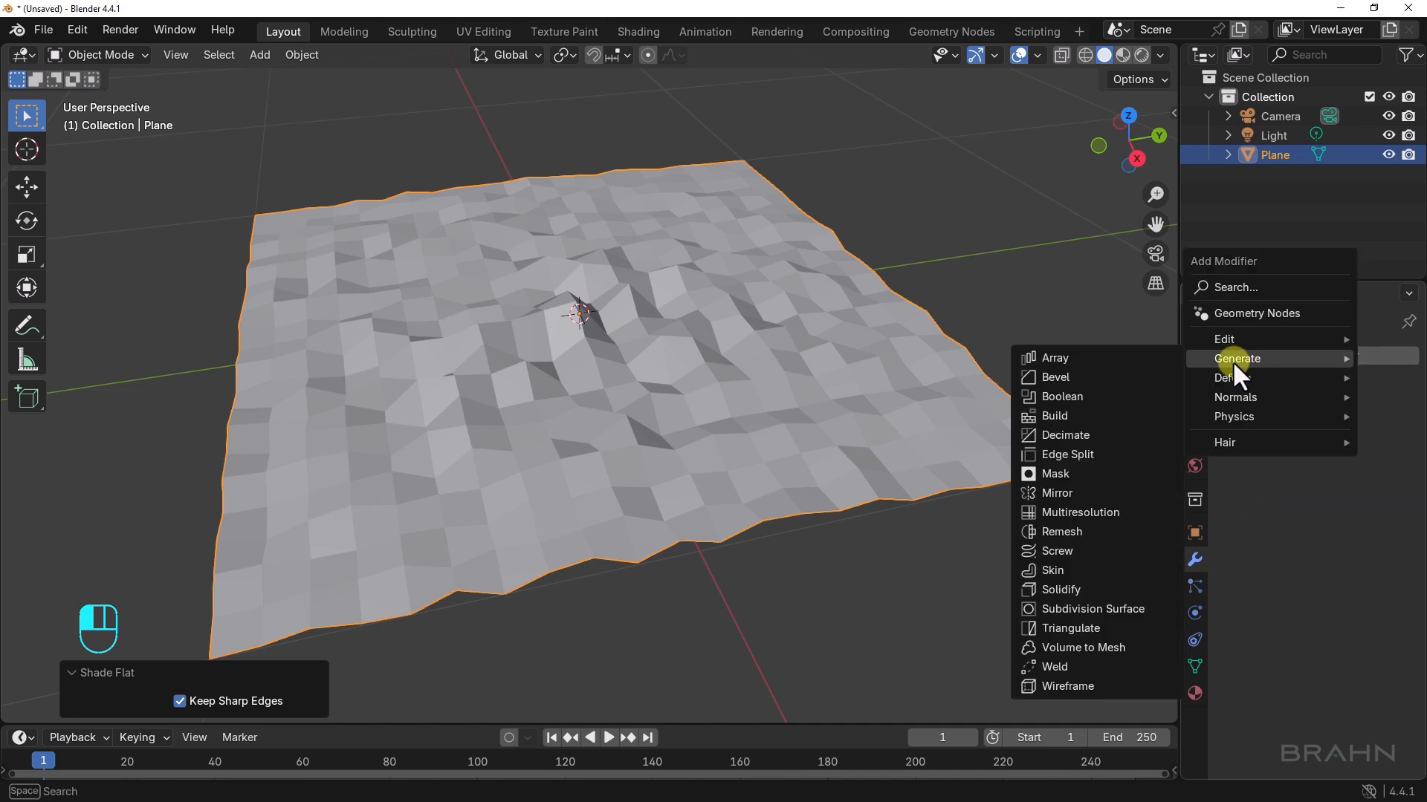
{"action": "left_click", "coordinate": [1099, 609]}
{"action": "middle_click_drag", "start_coordinate": [1089, 593], "coordinate": [687, 452], "text": "alt"}
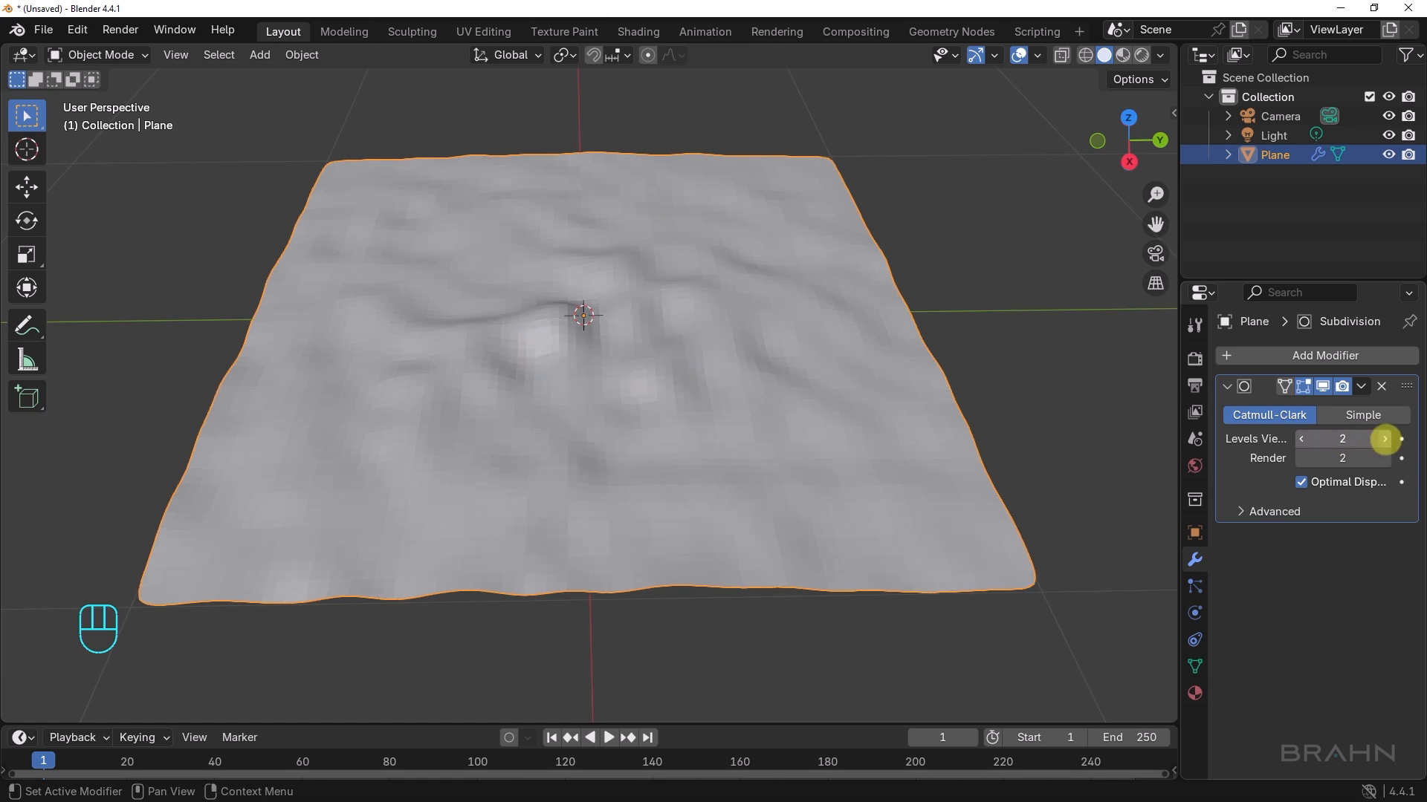
{"action": "middle_click_drag", "start_coordinate": [691, 397], "coordinate": [676, 364], "text": "alt"}
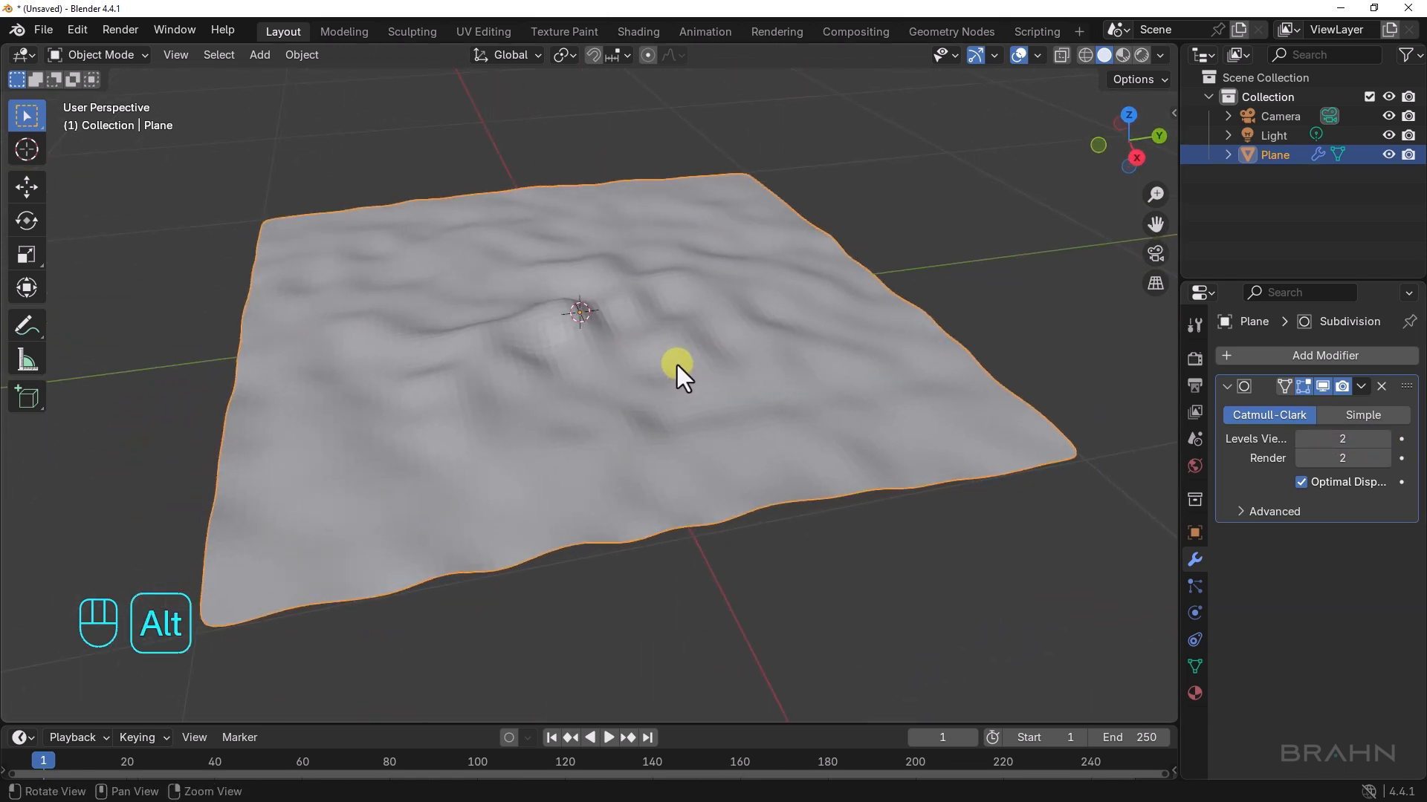
Apply Shade Auto Smooth to the subdivided plane with a 30° angle
{"action": "right_click", "coordinate": [678, 350]}
{"action": "left_click", "coordinate": [639, 331]}
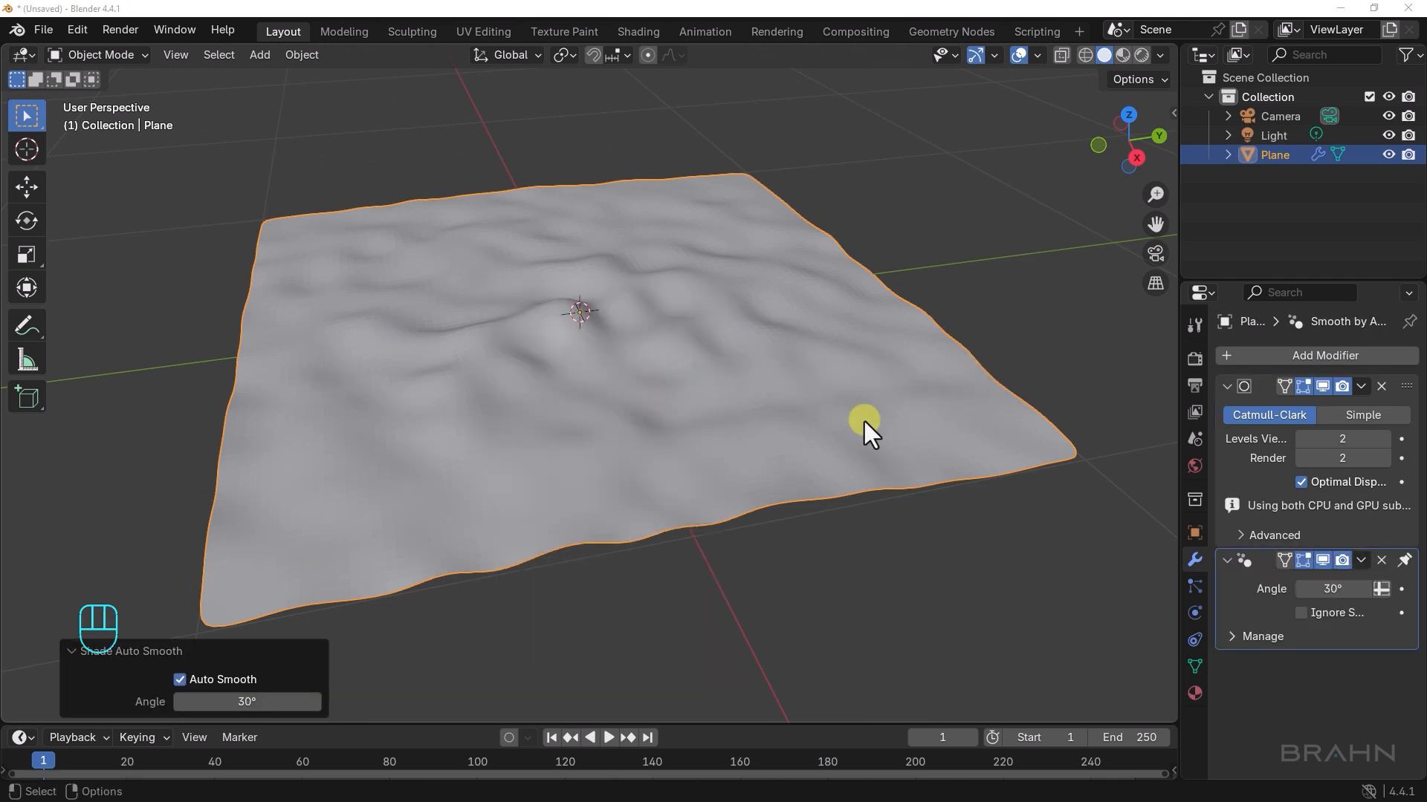
{"action": "left_click_drag", "start_coordinate": [831, 413], "coordinate": [700, 404], "text": "alt"}
{"action": "scroll", "coordinate": [707, 420], "scroll_direction": "down", "scroll_amount": 2}
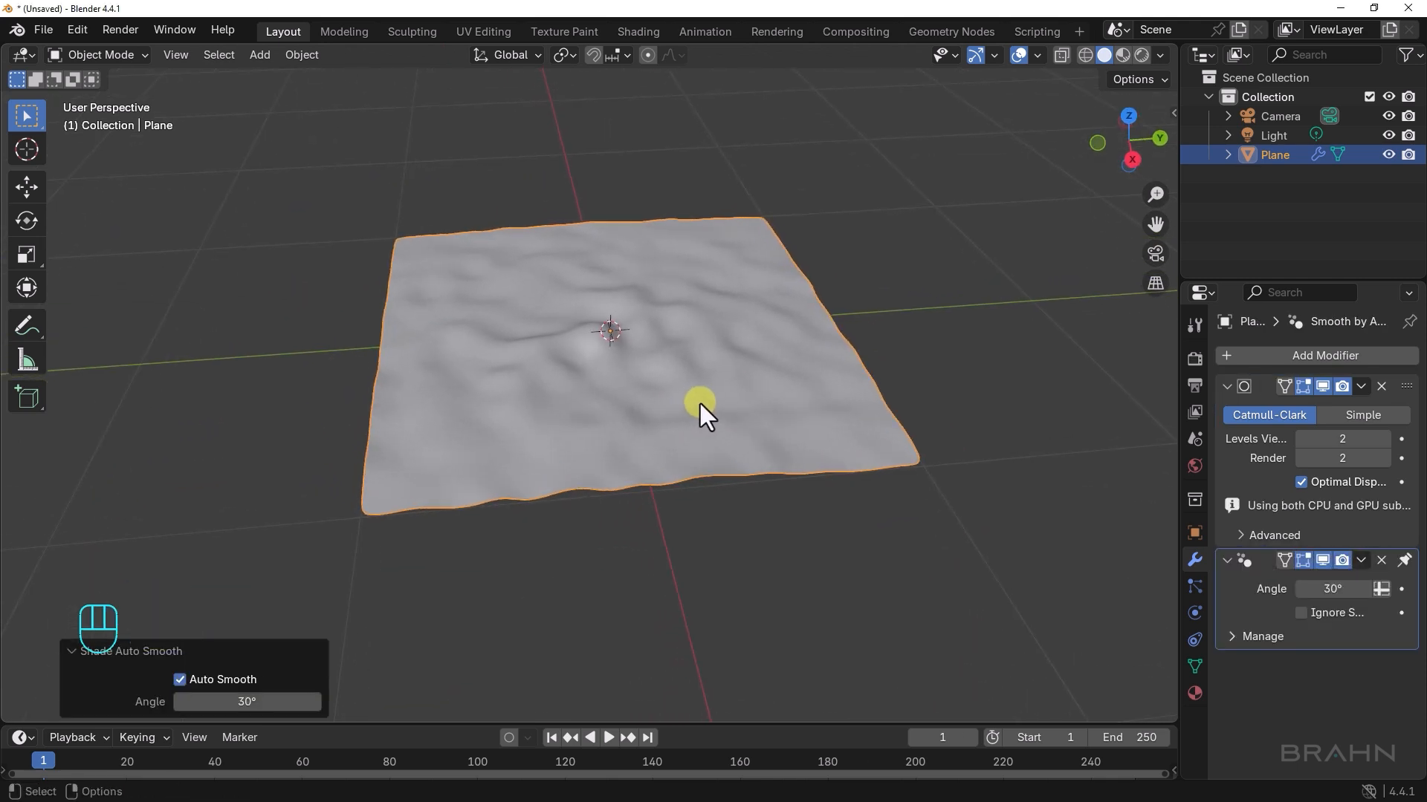
Start a new General file without saving the terrain plane scene
{"action": "left_click", "coordinate": [40, 30]}
{"action": "mouse_move", "coordinate": [51, 51]}
{"action": "left_click", "coordinate": [282, 52]}
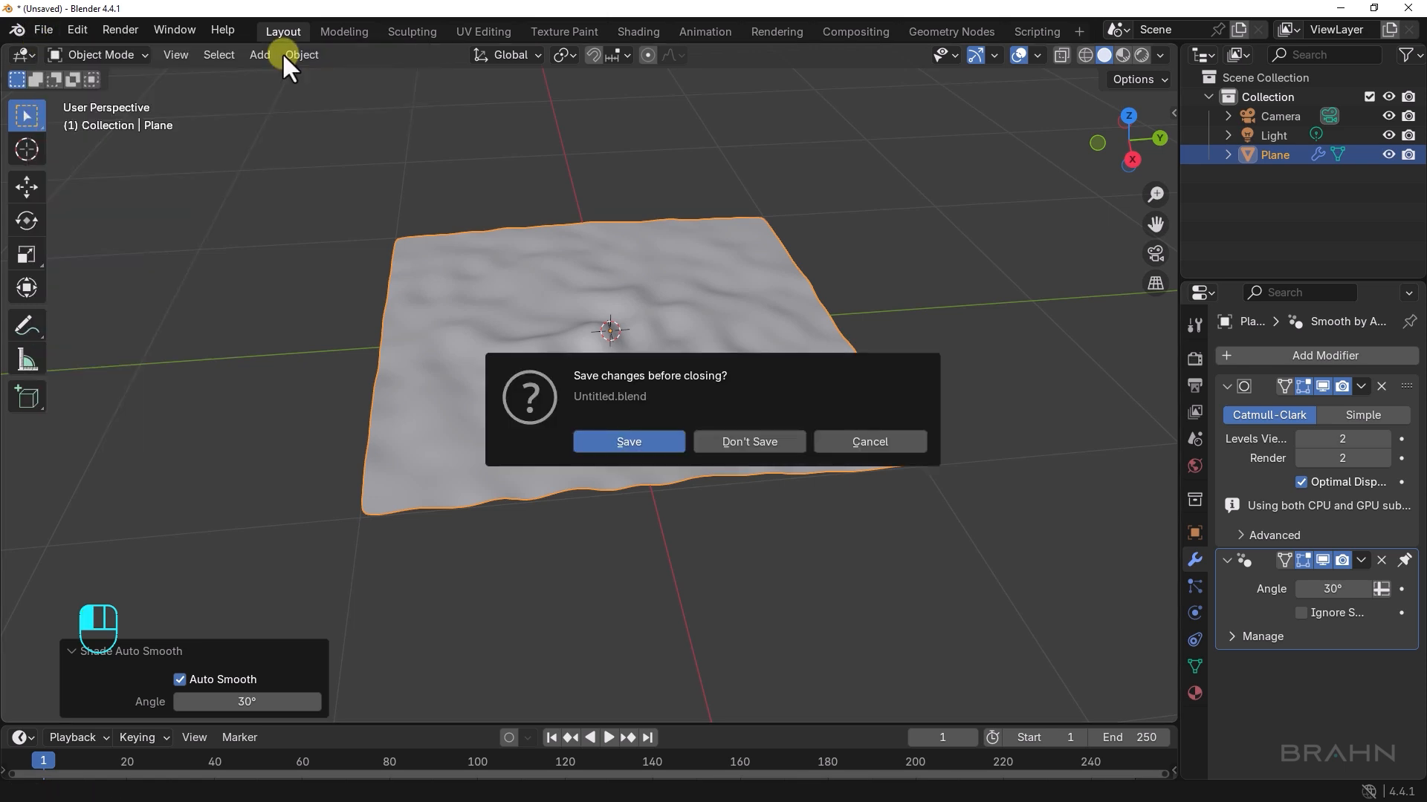
{"action": "left_click", "coordinate": [749, 441]}
Duplicate the default cube, leaving the copy at the original's location
{"action": "left_click_drag", "start_coordinate": [711, 450], "coordinate": [605, 485], "text": "alt"}
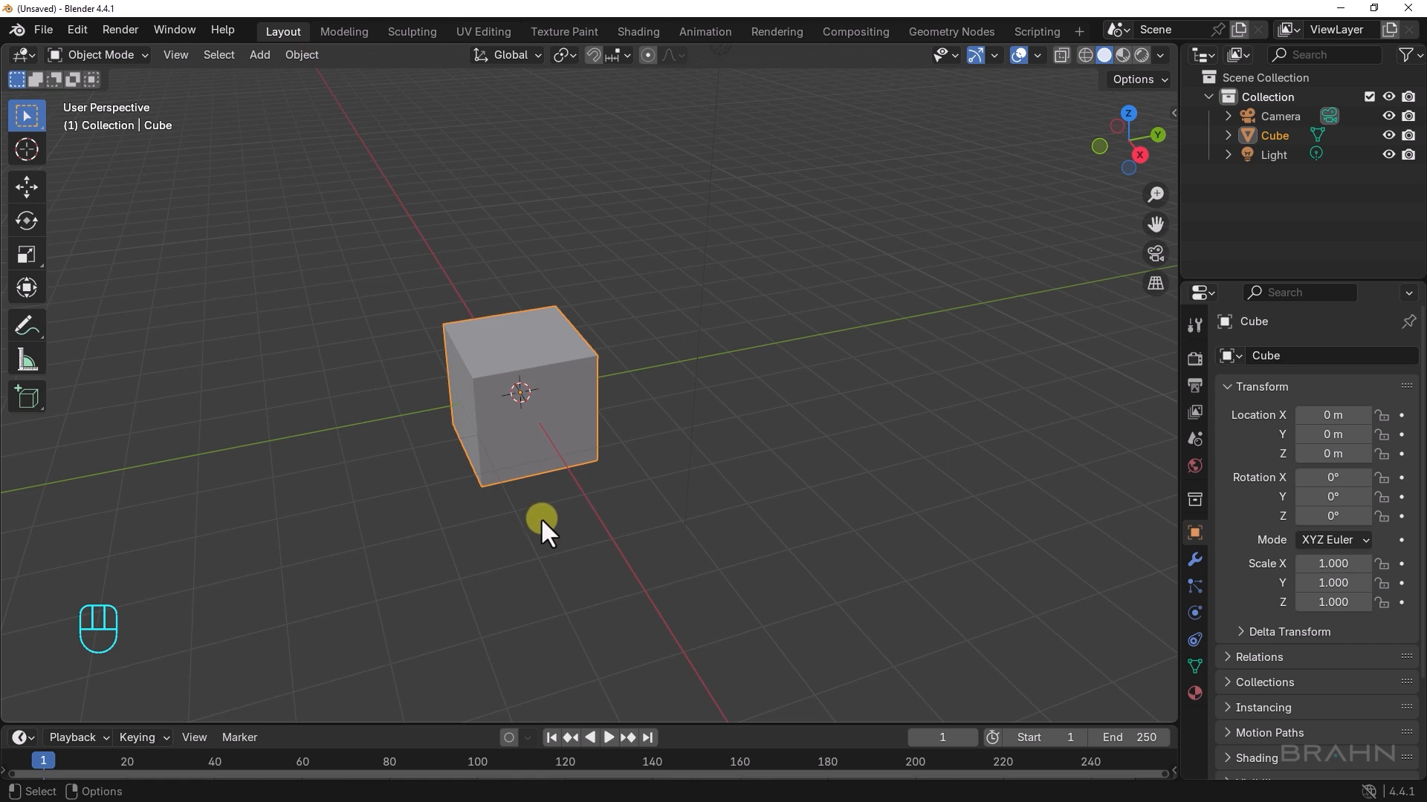
{"action": "left_click_drag", "start_coordinate": [556, 490], "coordinate": [560, 480], "text": "alt"}
{"action": "left_click_drag", "start_coordinate": [547, 435], "coordinate": [538, 441]}
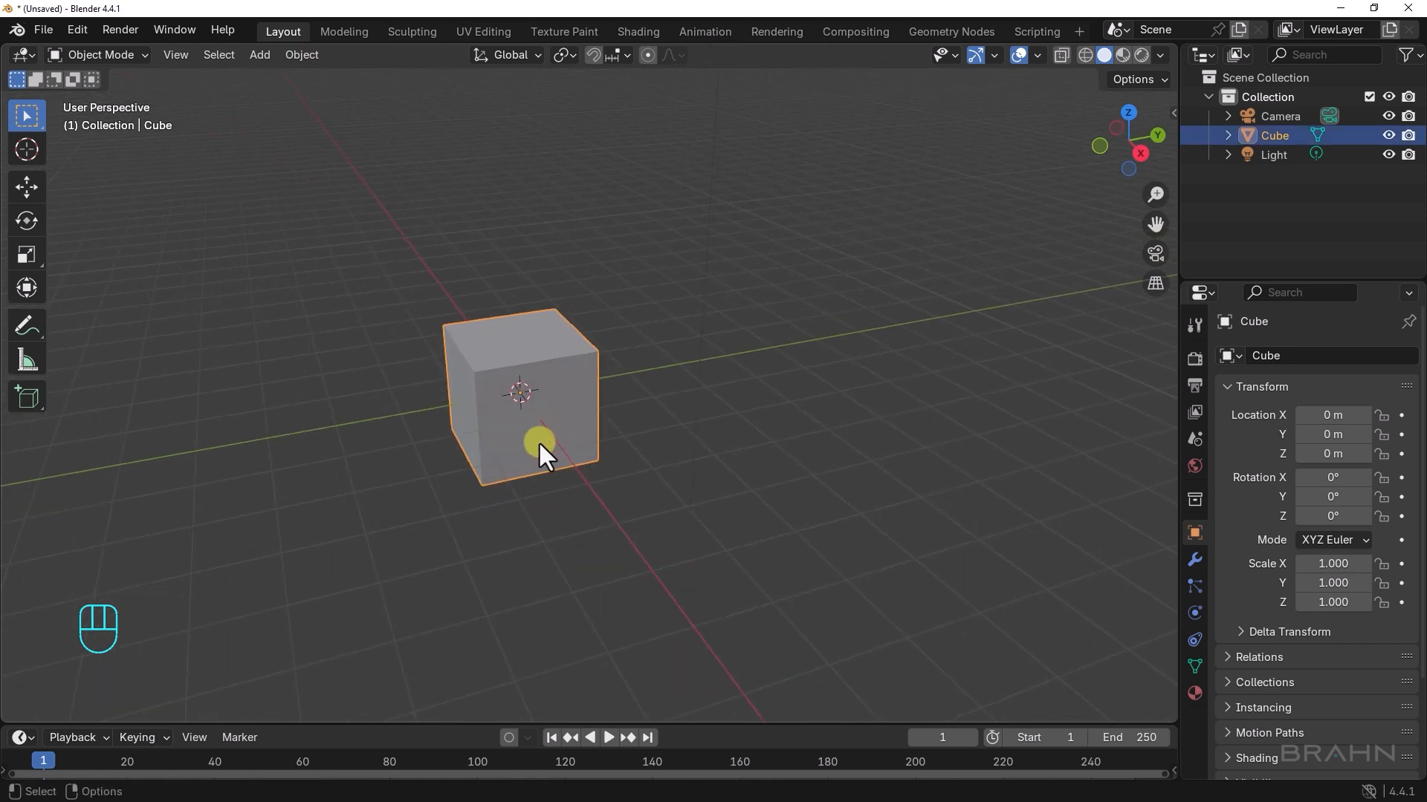
{"action": "key", "text": "shift+d"}
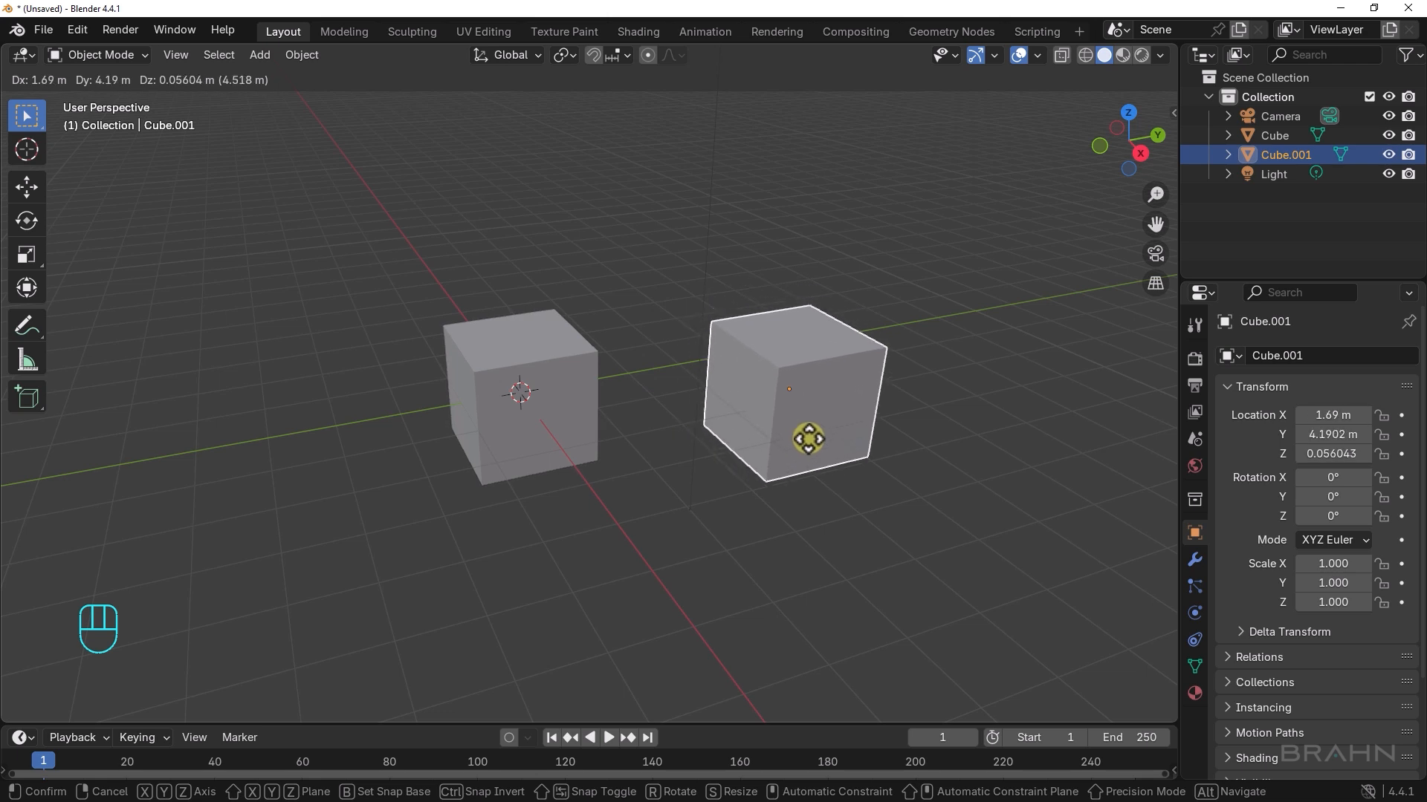
{"action": "right_click", "coordinate": [773, 401]}
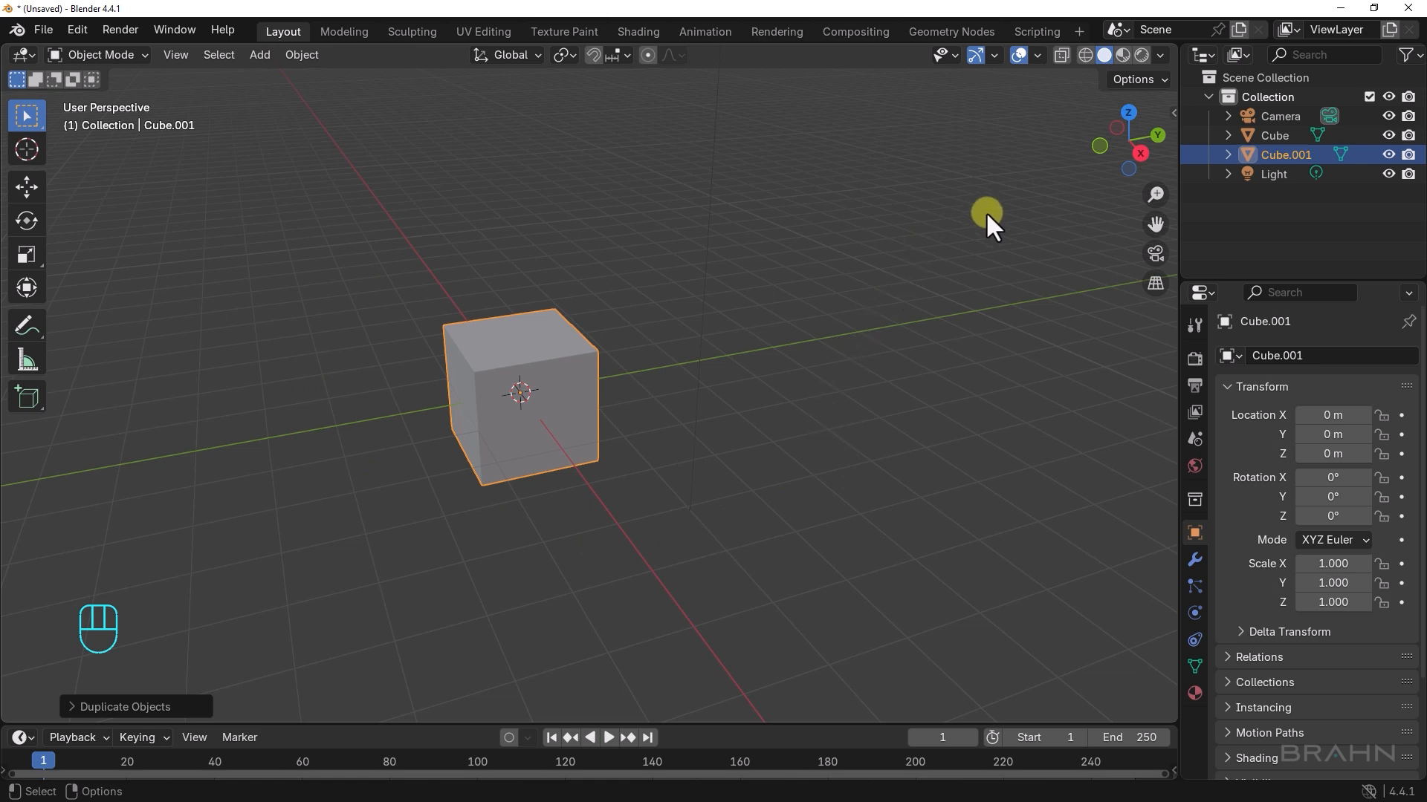
Move the duplicated cube about 5.29 m along the Y axis, away from the original
{"action": "left_click", "coordinate": [1292, 157]}
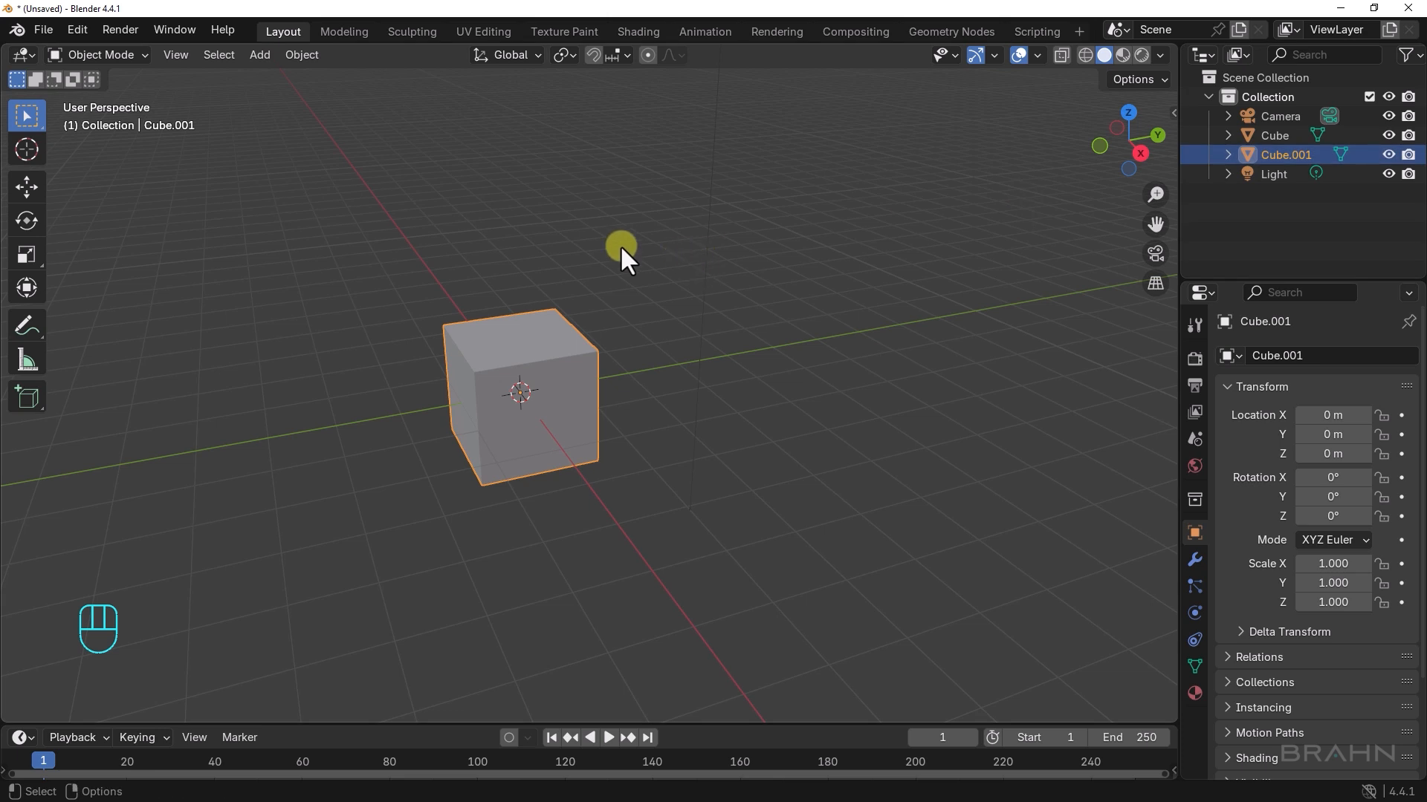
{"action": "key", "text": "g"}
{"action": "left_click_drag", "start_coordinate": [590, 373], "coordinate": [859, 355]}
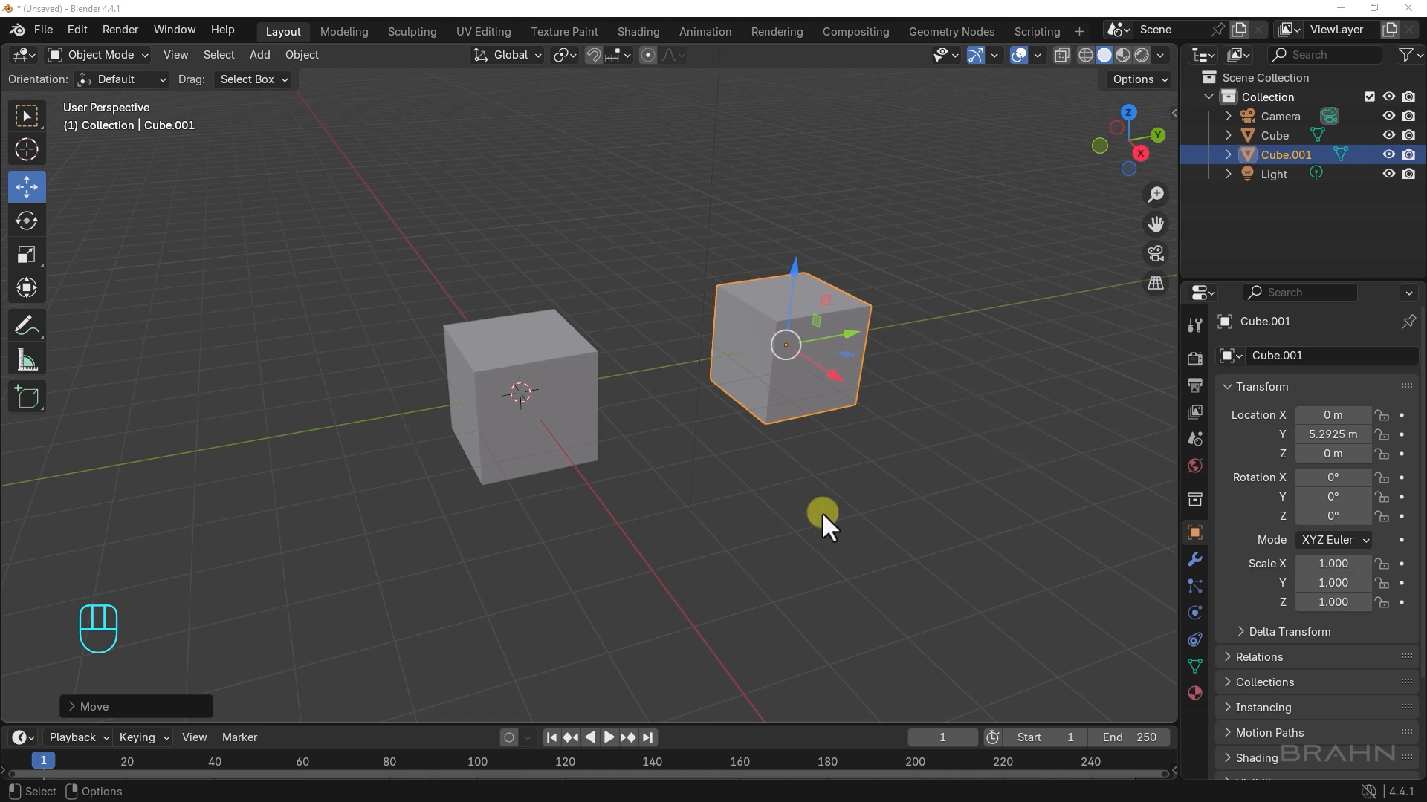
Select both cubes, with the original as the active object, and join them into a single object
{"action": "left_click", "coordinate": [569, 376], "text": "shift"}
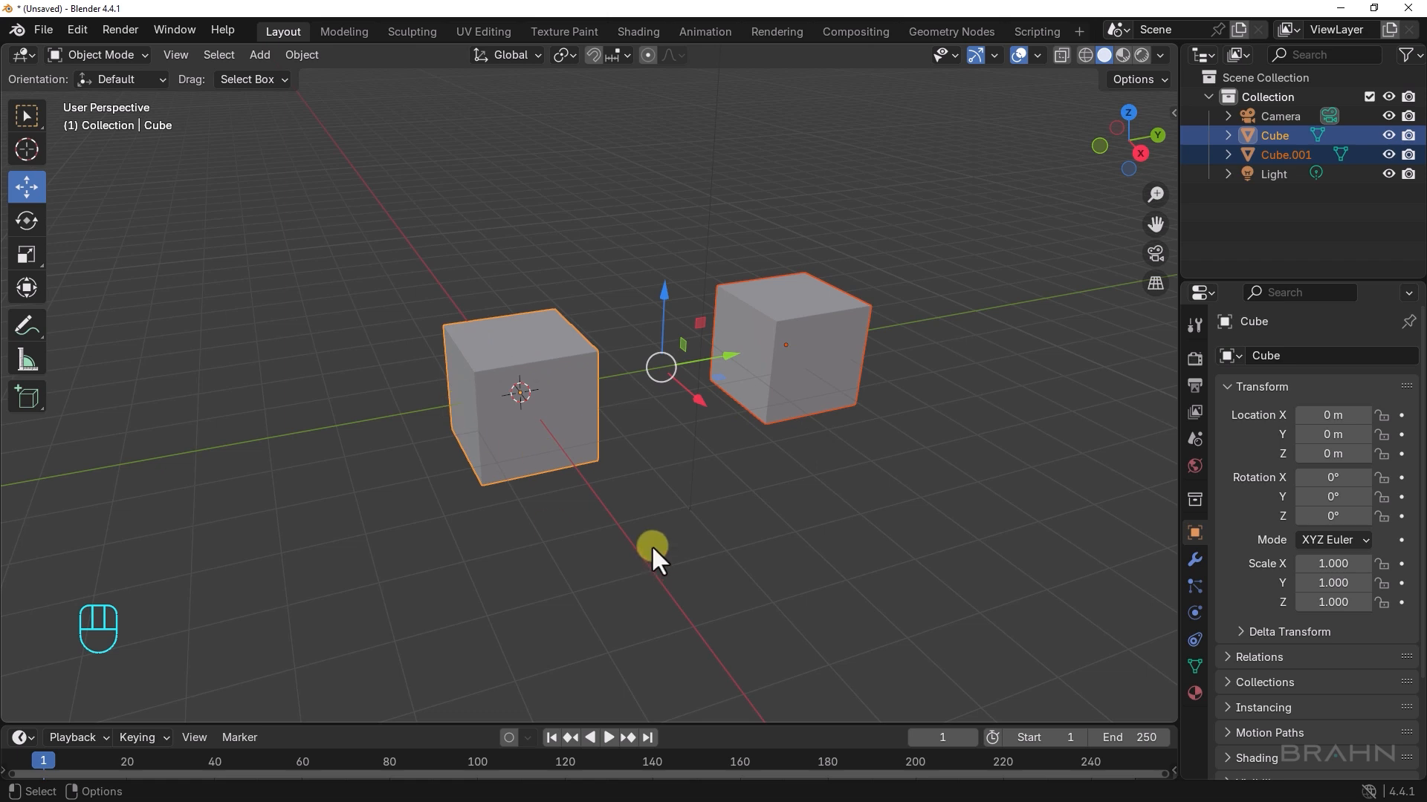
{"action": "middle_click_drag", "start_coordinate": [652, 553], "coordinate": [609, 524], "text": "alt"}
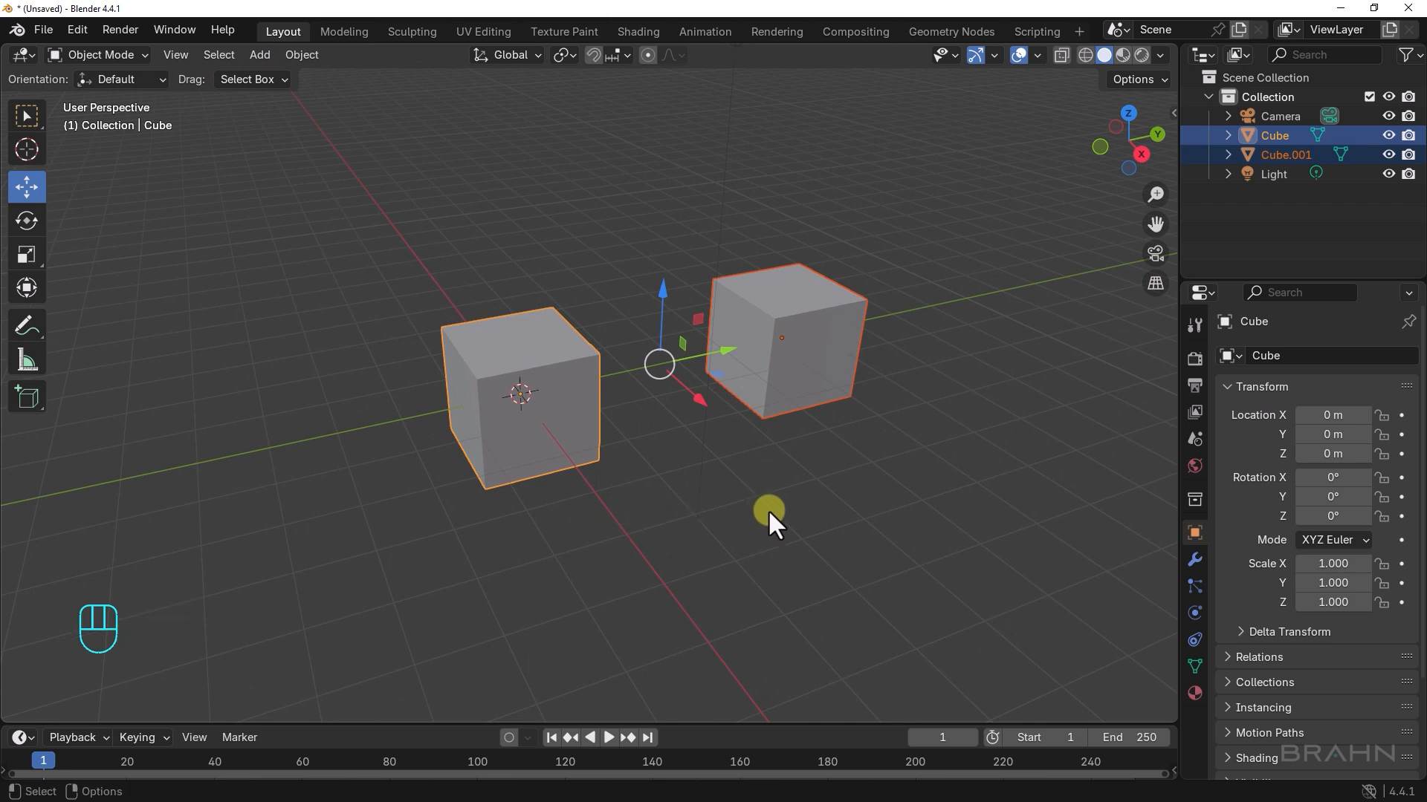
{"action": "middle_click_drag", "start_coordinate": [850, 431], "coordinate": [715, 488], "text": "alt"}
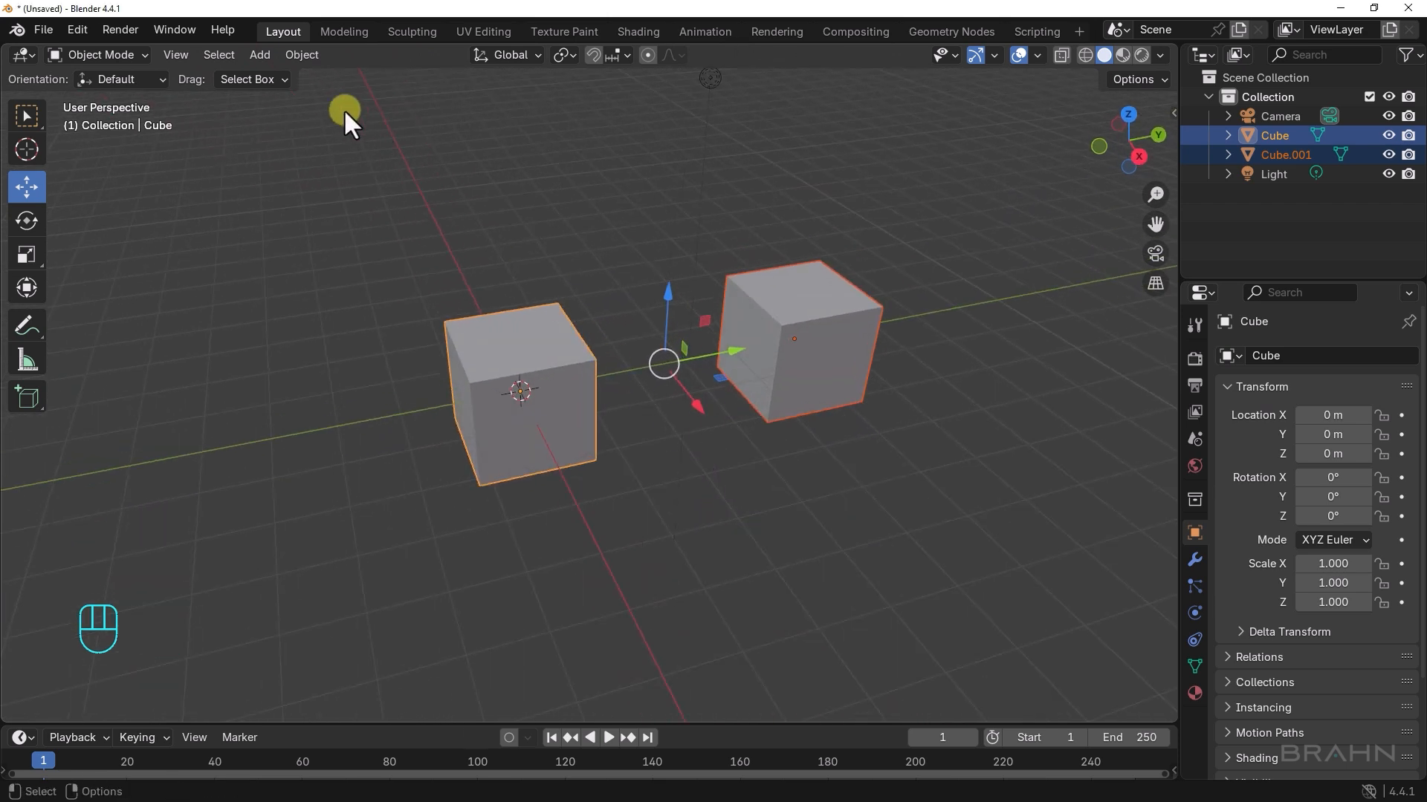
{"action": "left_click", "coordinate": [299, 51]}
{"action": "left_click", "coordinate": [344, 185]}
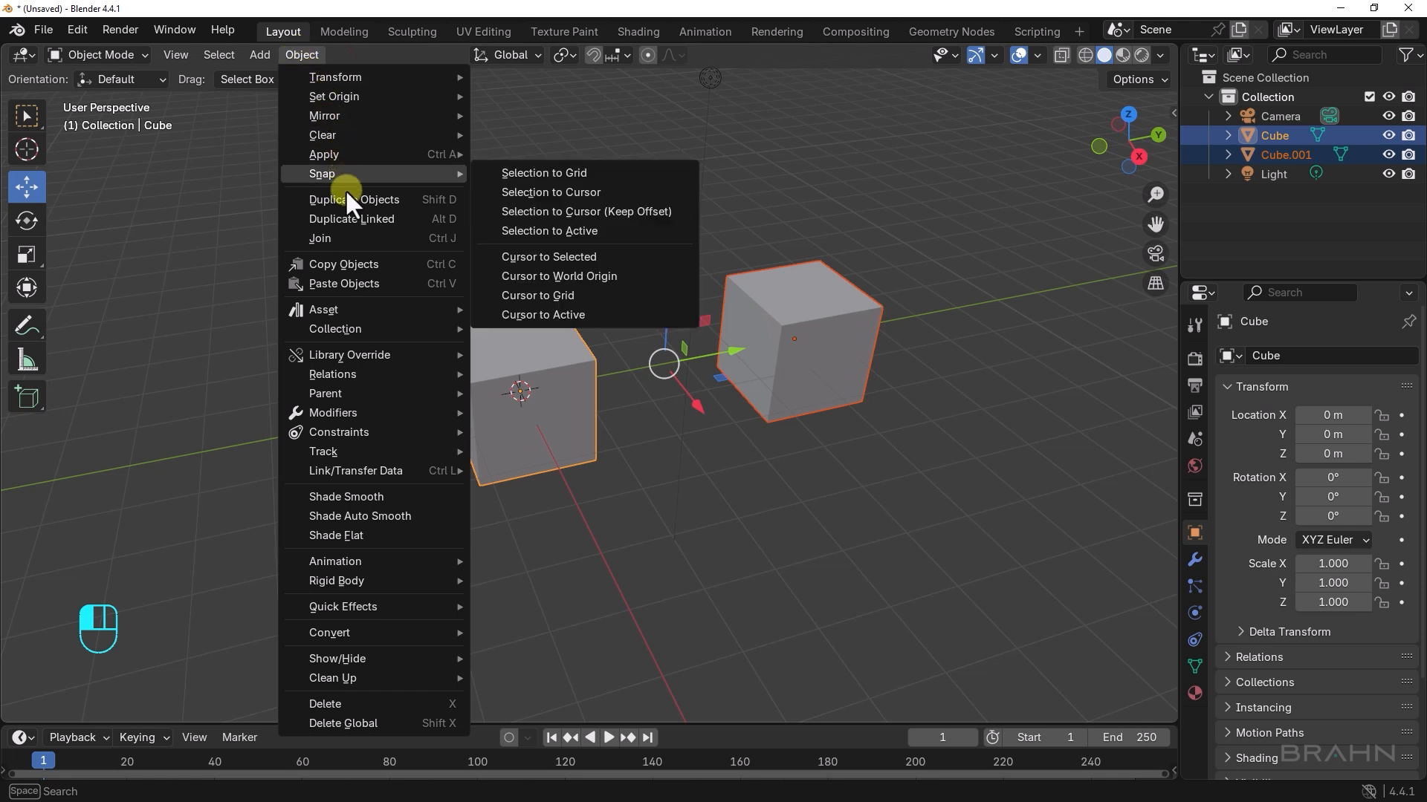
{"action": "left_click", "coordinate": [431, 239]}
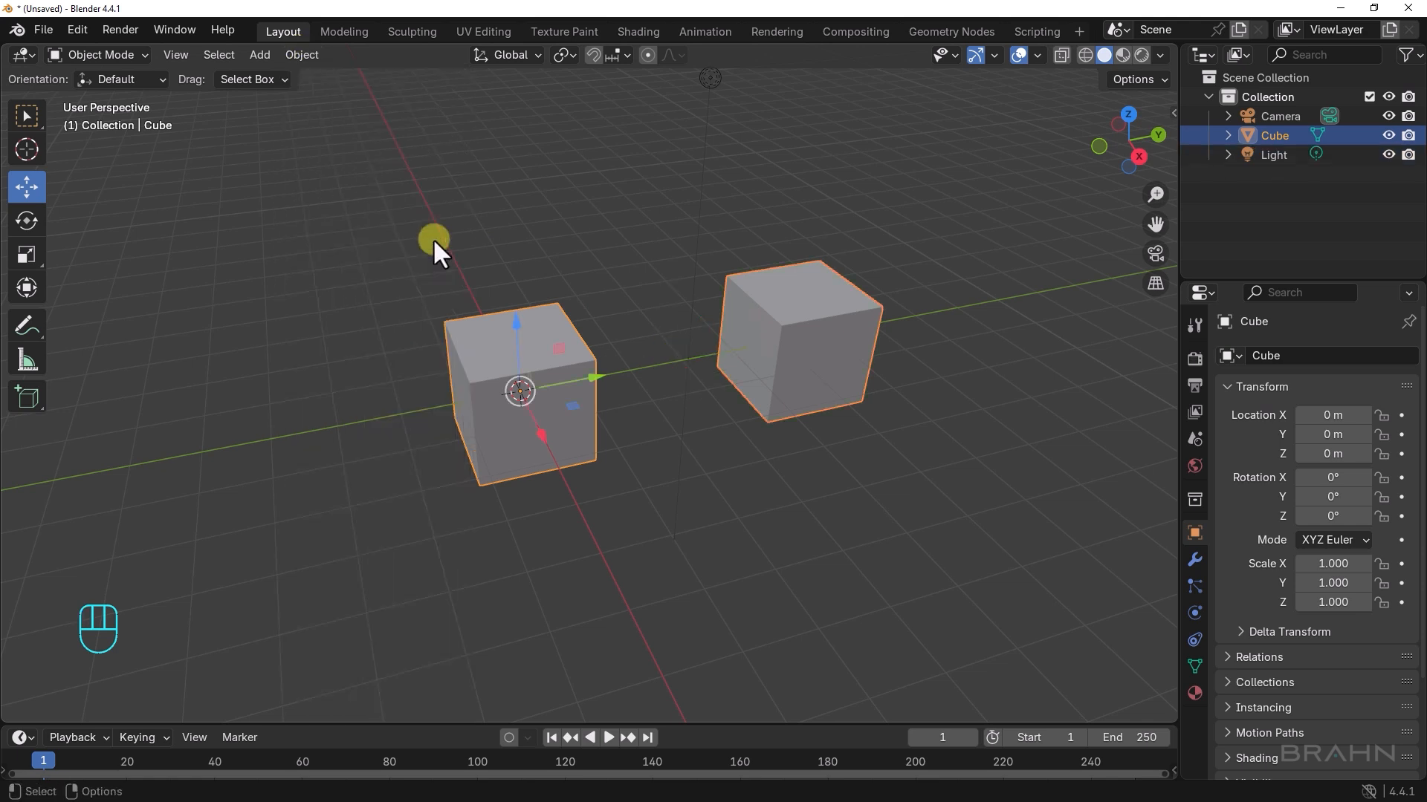
Move the joined cubes in the XY plane to about X -0.63 m, Y -1.86 m, and undo the move
{"action": "mouse_move", "coordinate": [666, 422]}
{"action": "left_mouse_down", "text": "alt"}
{"action": "mouse_move", "coordinate": [720, 402]}
{"action": "mouse_move", "coordinate": [658, 422]}
{"action": "left_mouse_up", "text": "alt"}
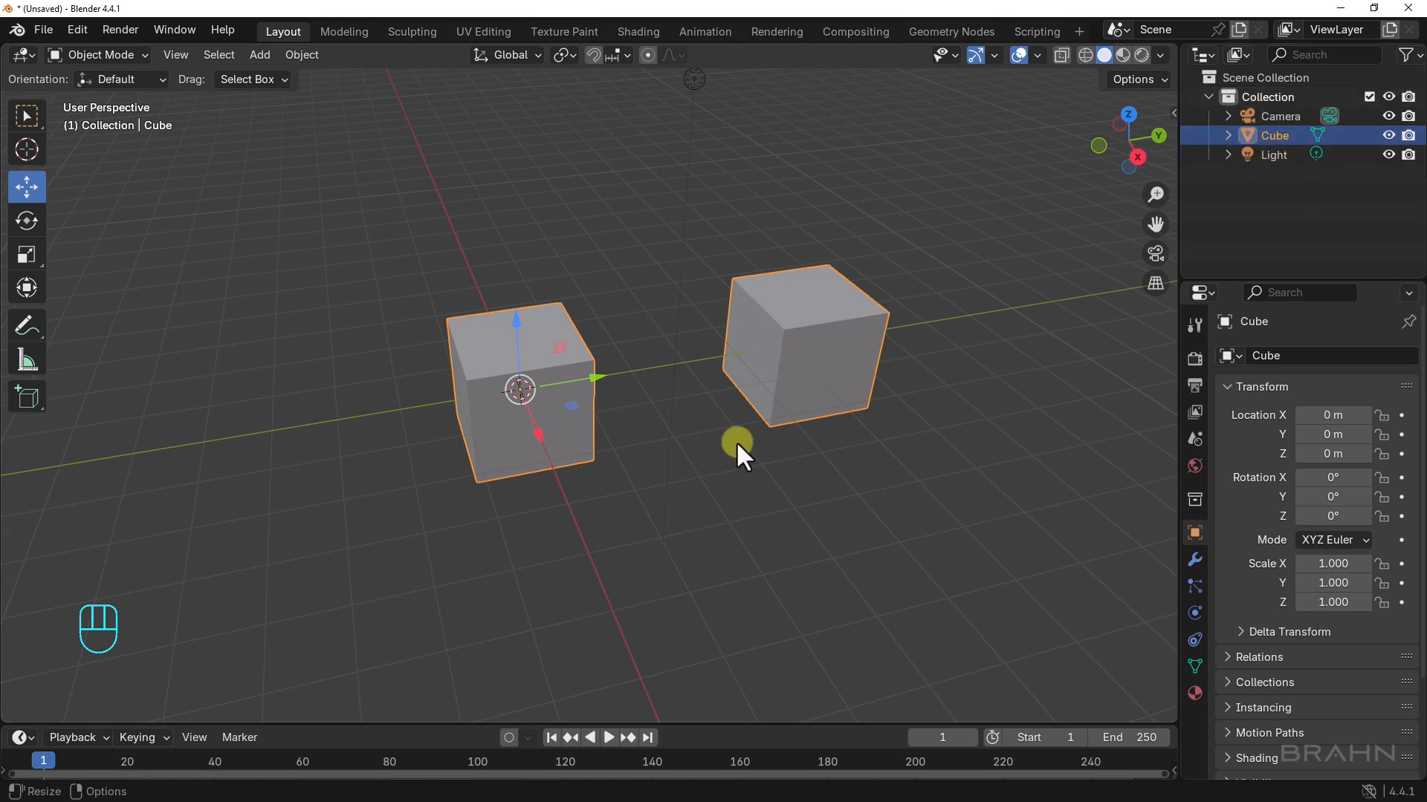
{"action": "left_click", "coordinate": [570, 448]}
{"action": "left_click_drag", "start_coordinate": [573, 408], "coordinate": [458, 406]}
{"action": "left_click", "coordinate": [608, 451]}
{"action": "left_click_drag", "start_coordinate": [715, 384], "coordinate": [492, 398]}
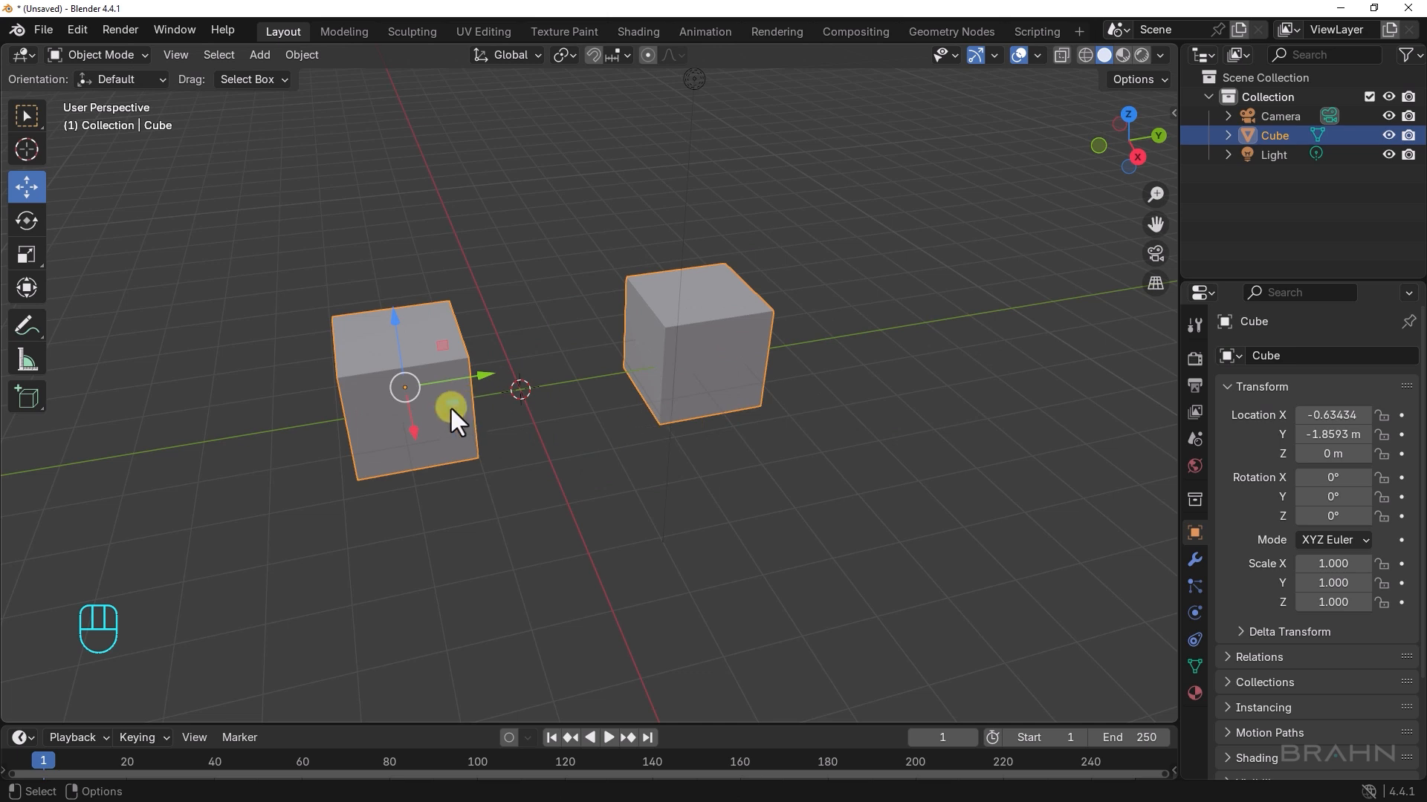
{"action": "key", "text": "ctrl+z"}
{"action": "key", "text": "ctrl+z"}
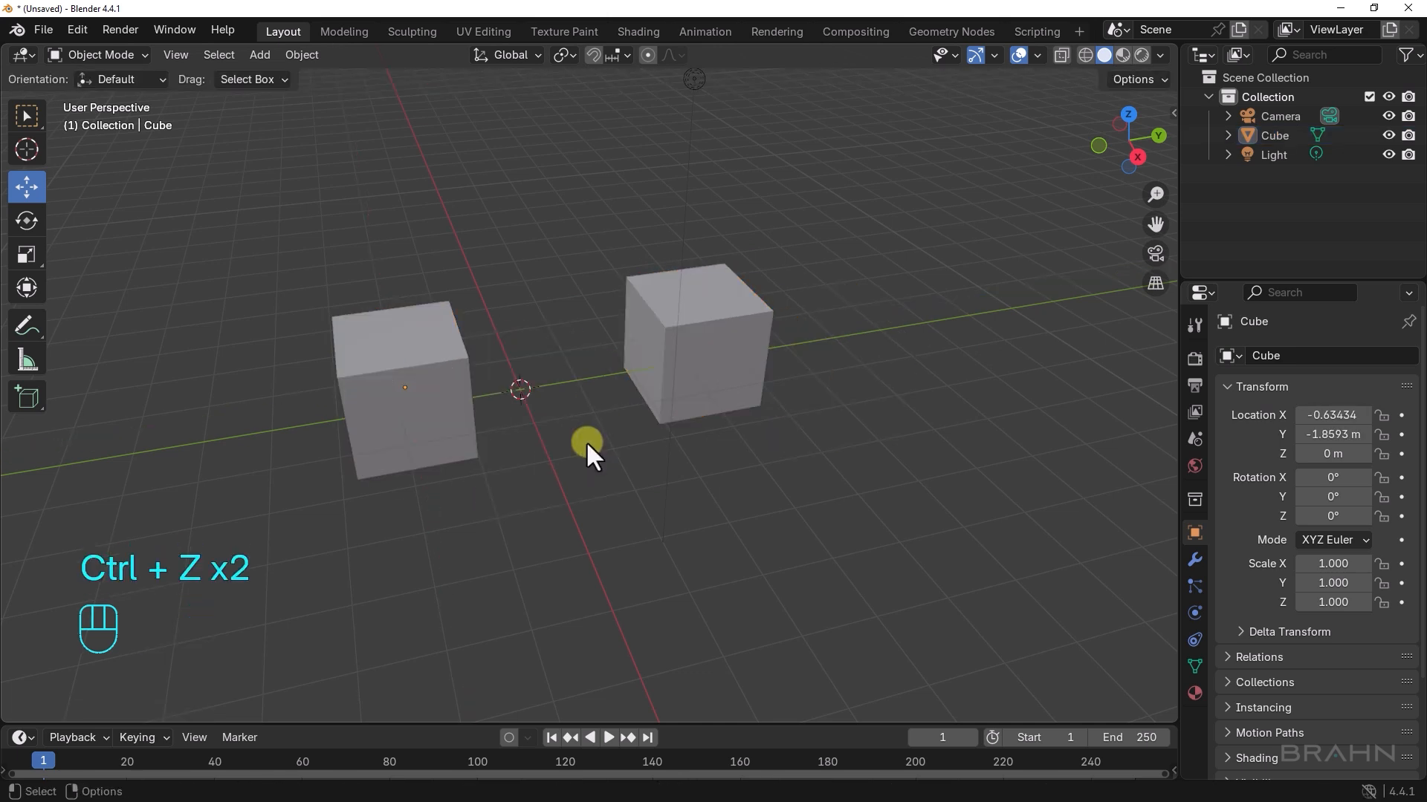
{"action": "key", "text": "ctrl+z"}
{"action": "key", "text": "ctrl+z"}
Separate the joined cubes' mesh by loose parts in Edit Mode, and return to Object Mode
{"action": "middle_click_drag", "start_coordinate": [586, 442], "coordinate": [639, 435], "text": "alt"}
{"action": "left_click", "coordinate": [302, 54]}
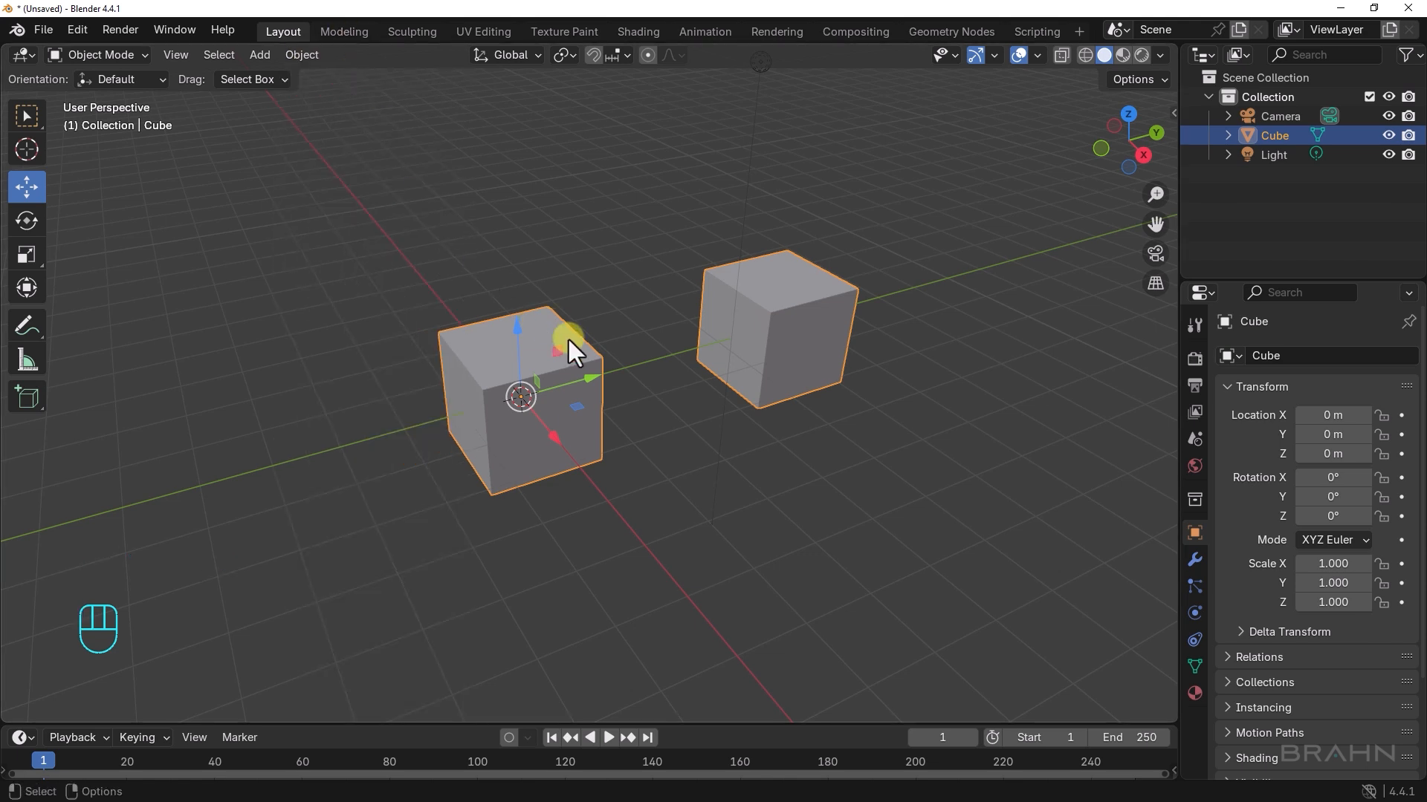
{"action": "key", "text": "Tab"}
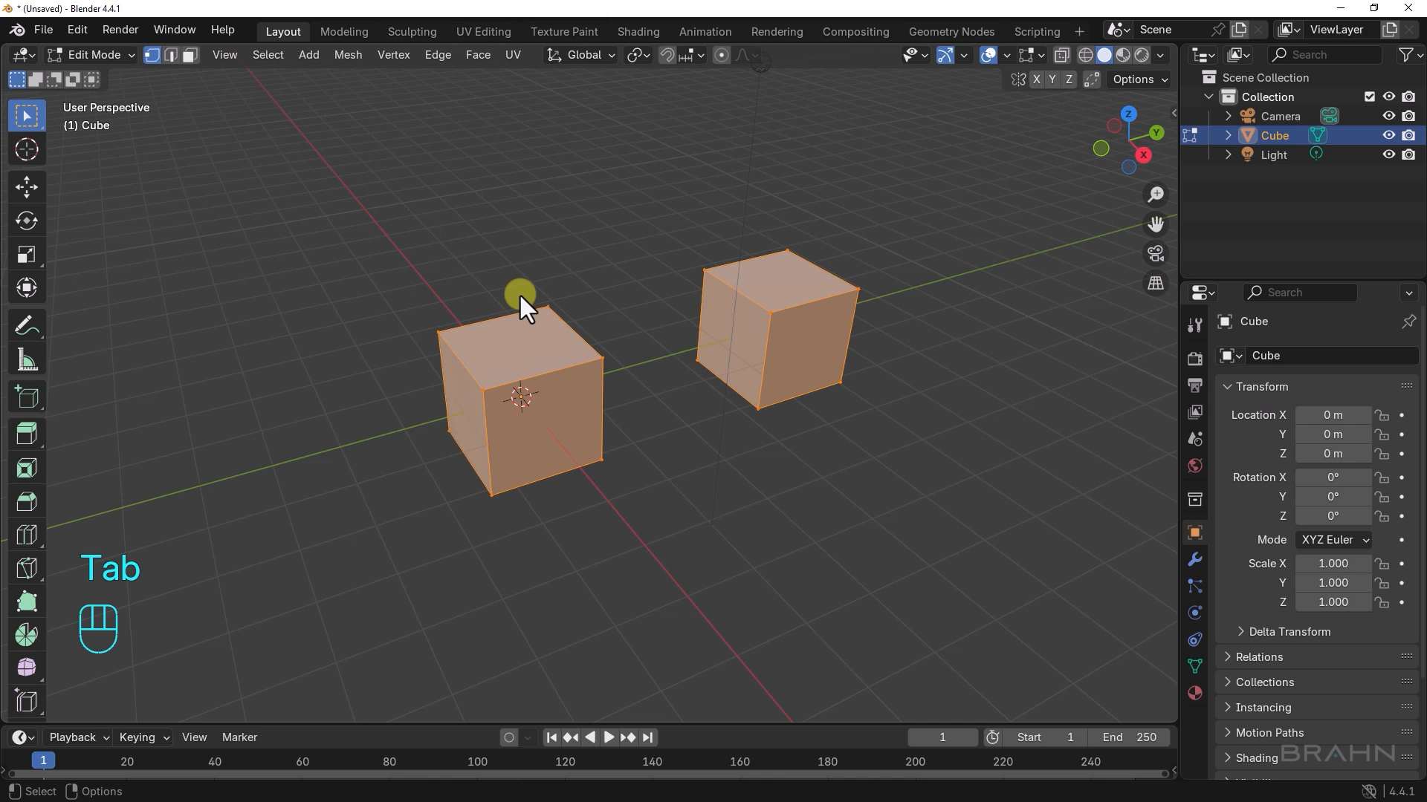
{"action": "left_click", "coordinate": [353, 57]}
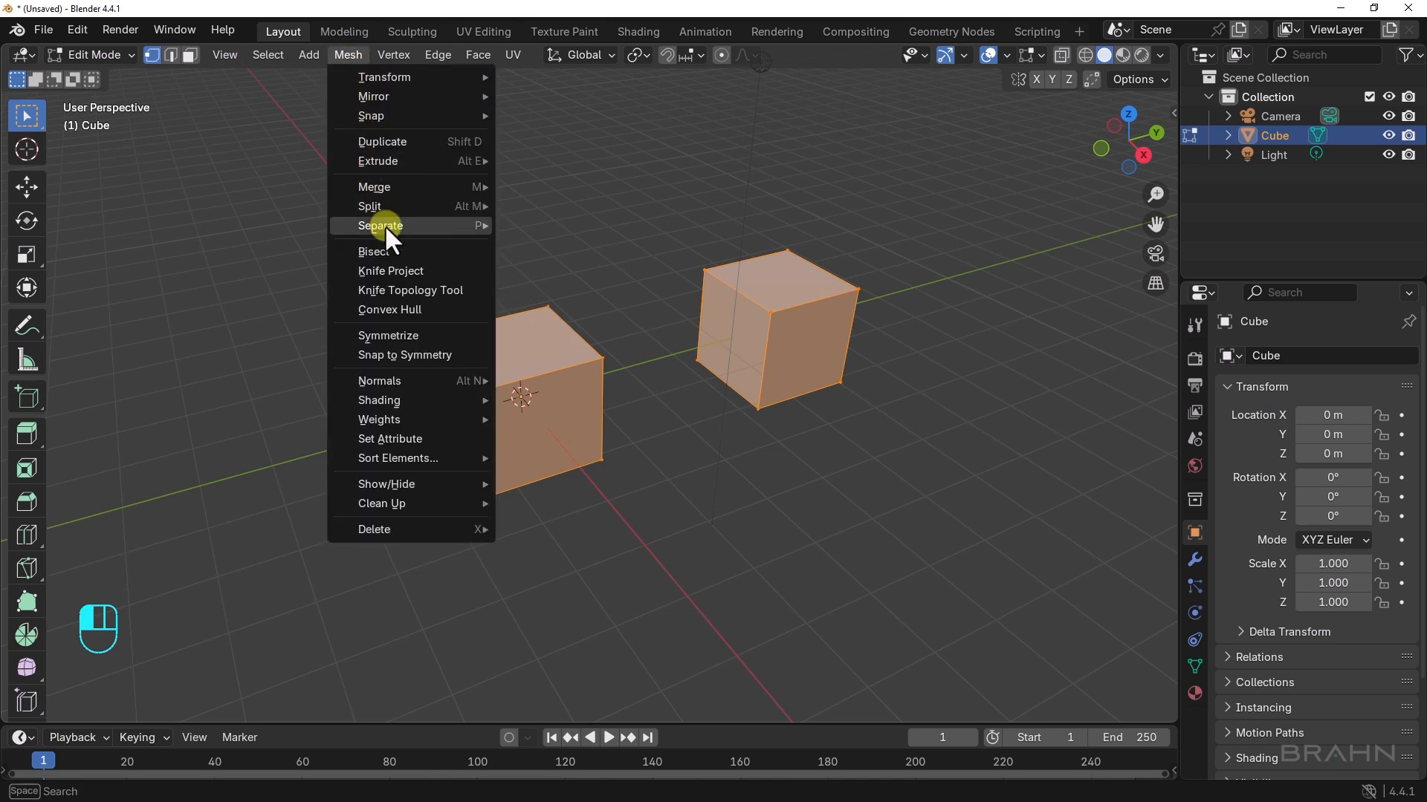
{"action": "mouse_move", "coordinate": [350, 225]}
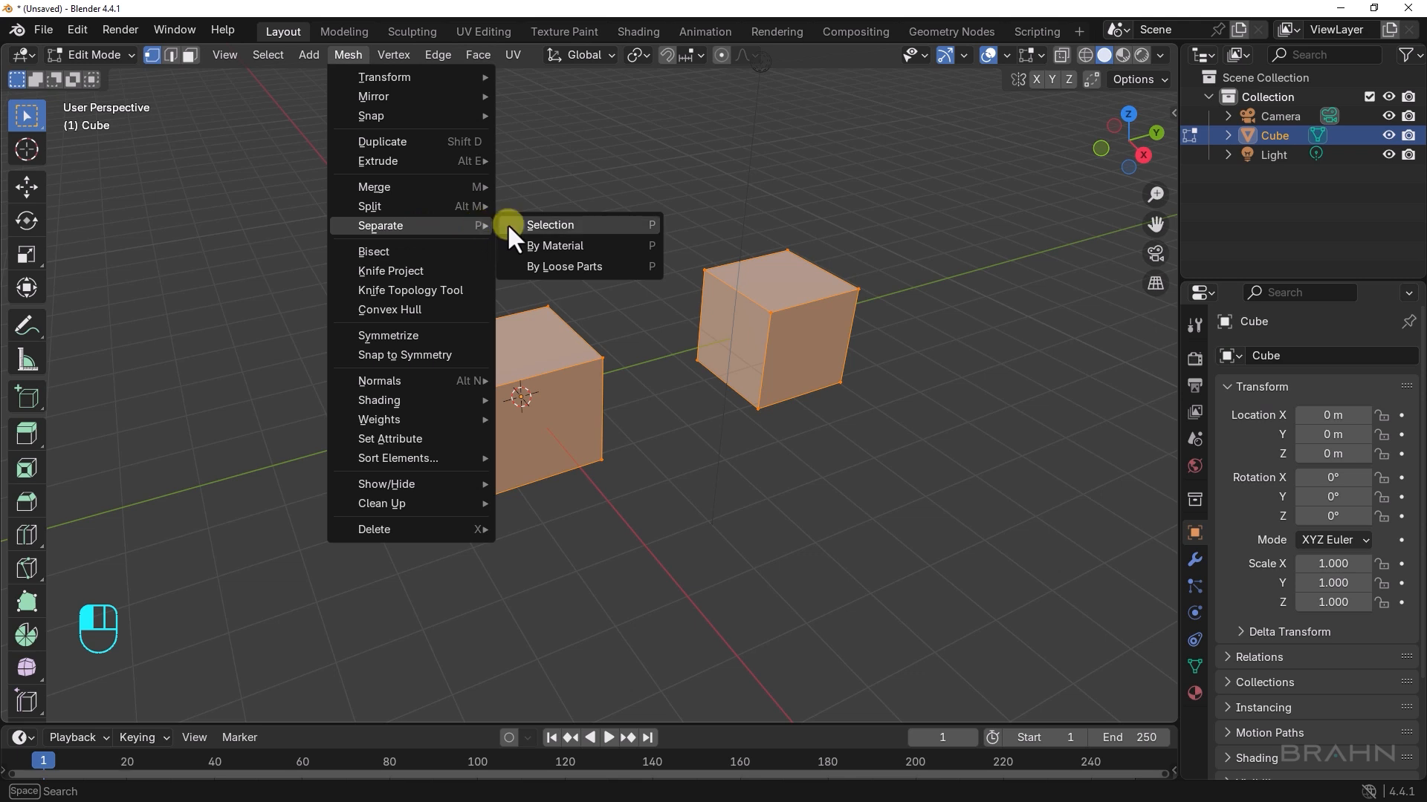
{"action": "left_click", "coordinate": [554, 267]}
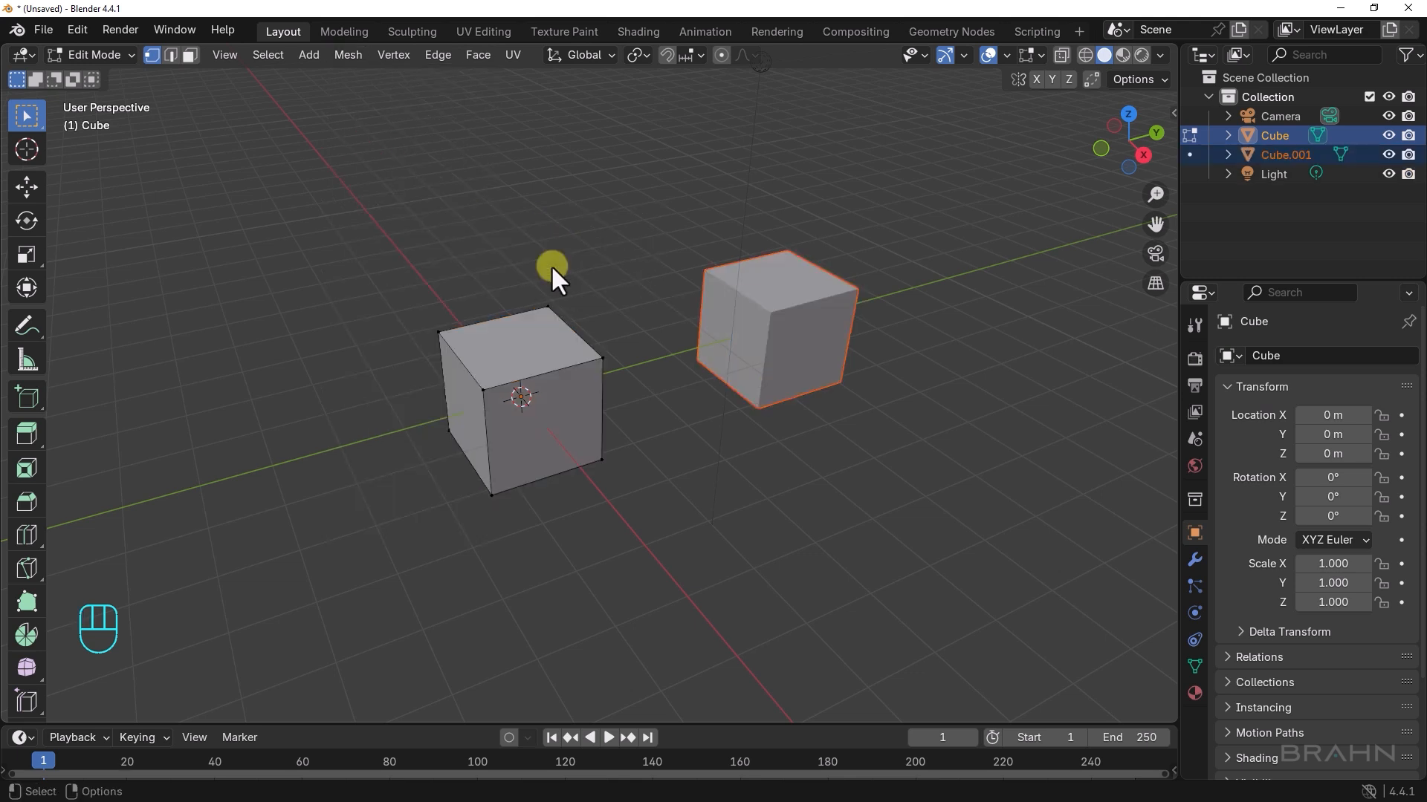
{"action": "middle_click_drag", "start_coordinate": [551, 277], "coordinate": [646, 336]}
{"action": "key", "text": "Tab"}
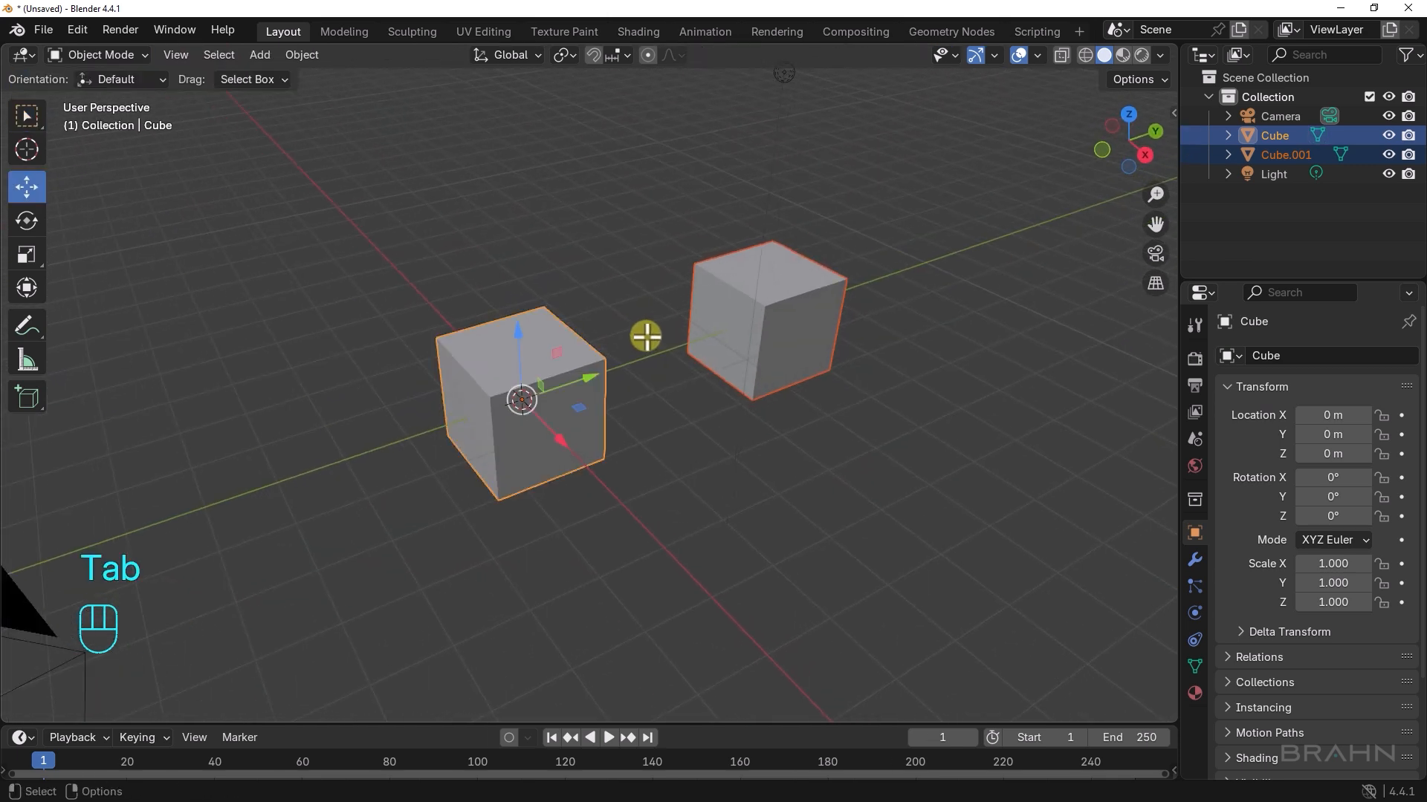
Select the two separated cubes alternately to check that each is an individual object
{"action": "left_click", "coordinate": [699, 306]}
{"action": "left_click", "coordinate": [555, 334]}
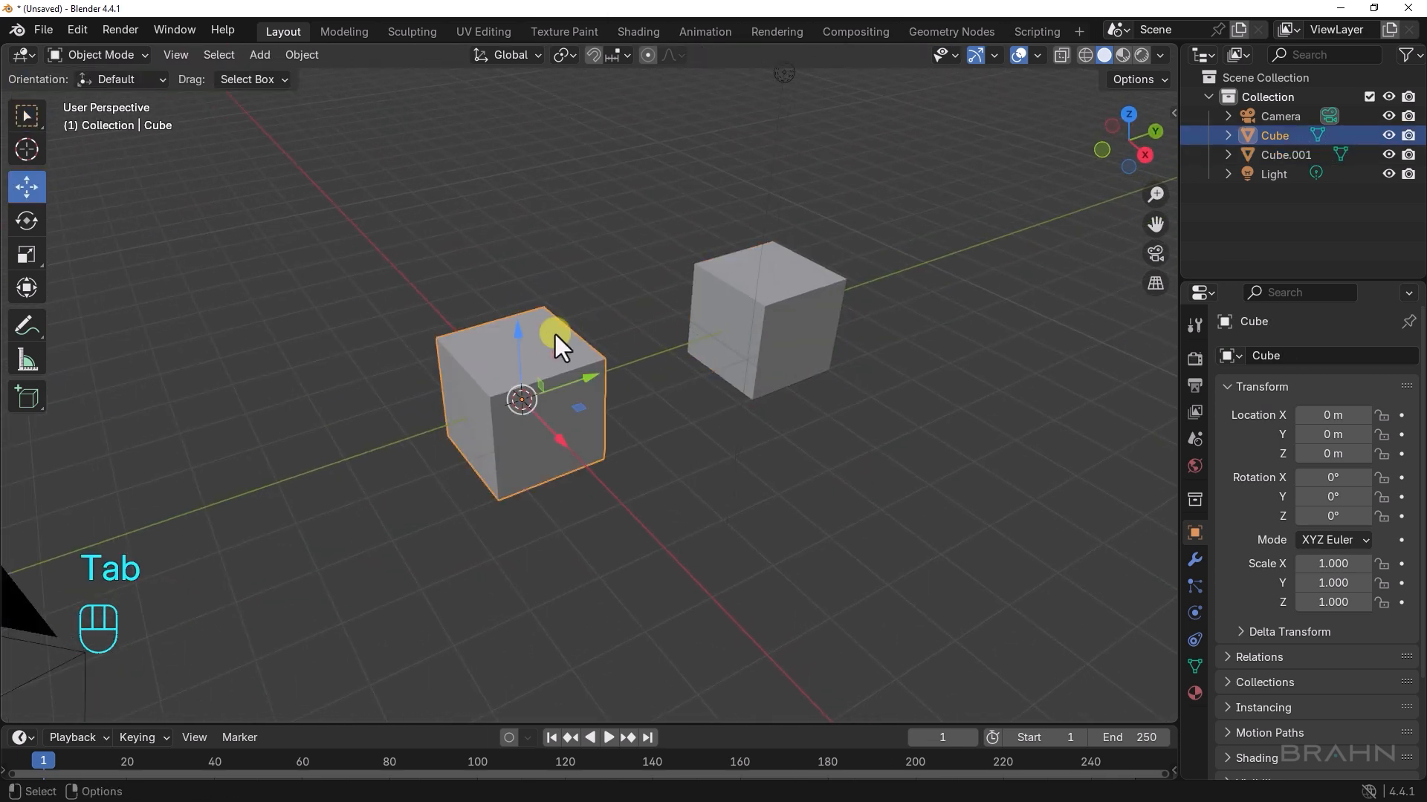
{"action": "left_click", "coordinate": [716, 308]}
{"action": "left_click", "coordinate": [560, 331]}
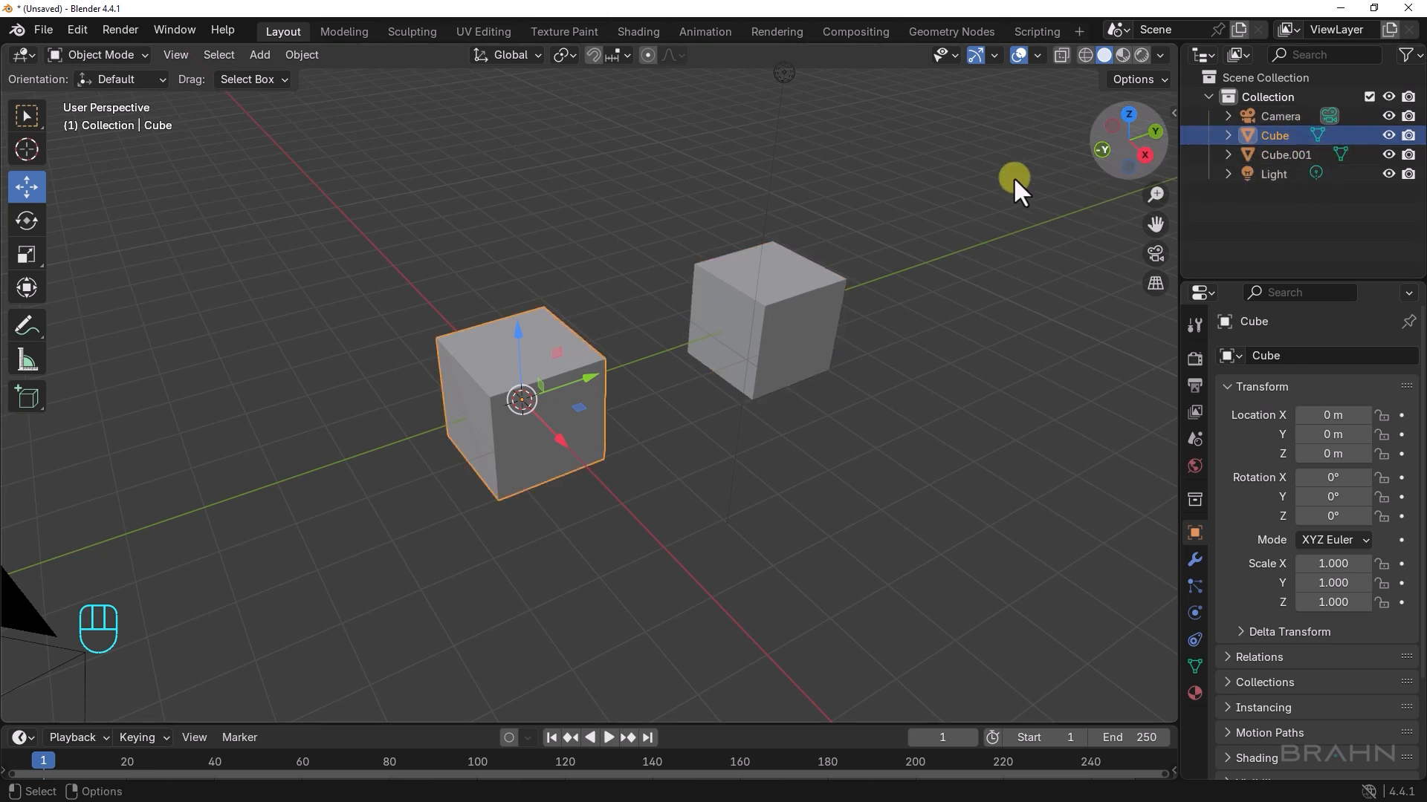
{"action": "middle_click_drag", "start_coordinate": [723, 471], "coordinate": [684, 443], "text": "alt"}
{"action": "left_click", "coordinate": [815, 463]}
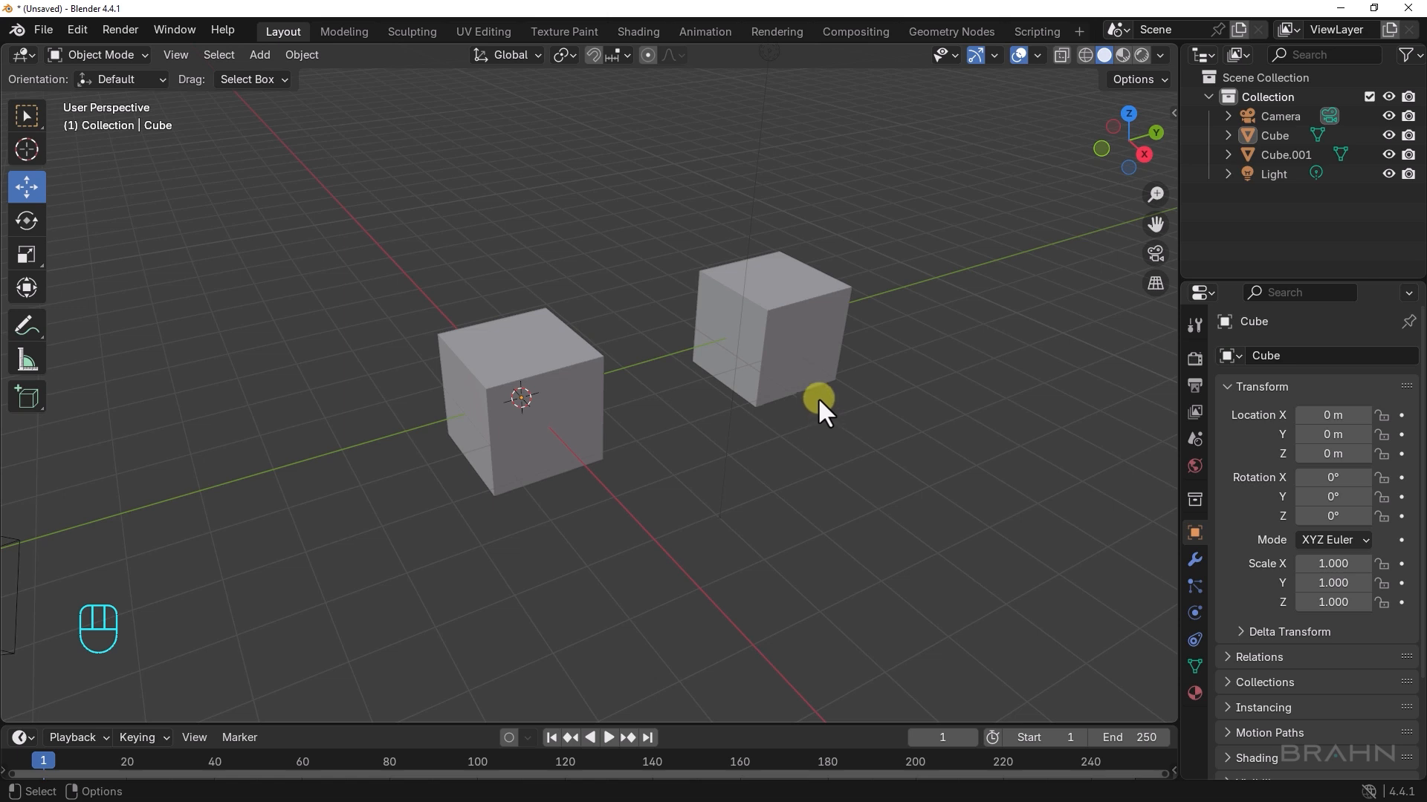
{"action": "left_click", "coordinate": [805, 369]}
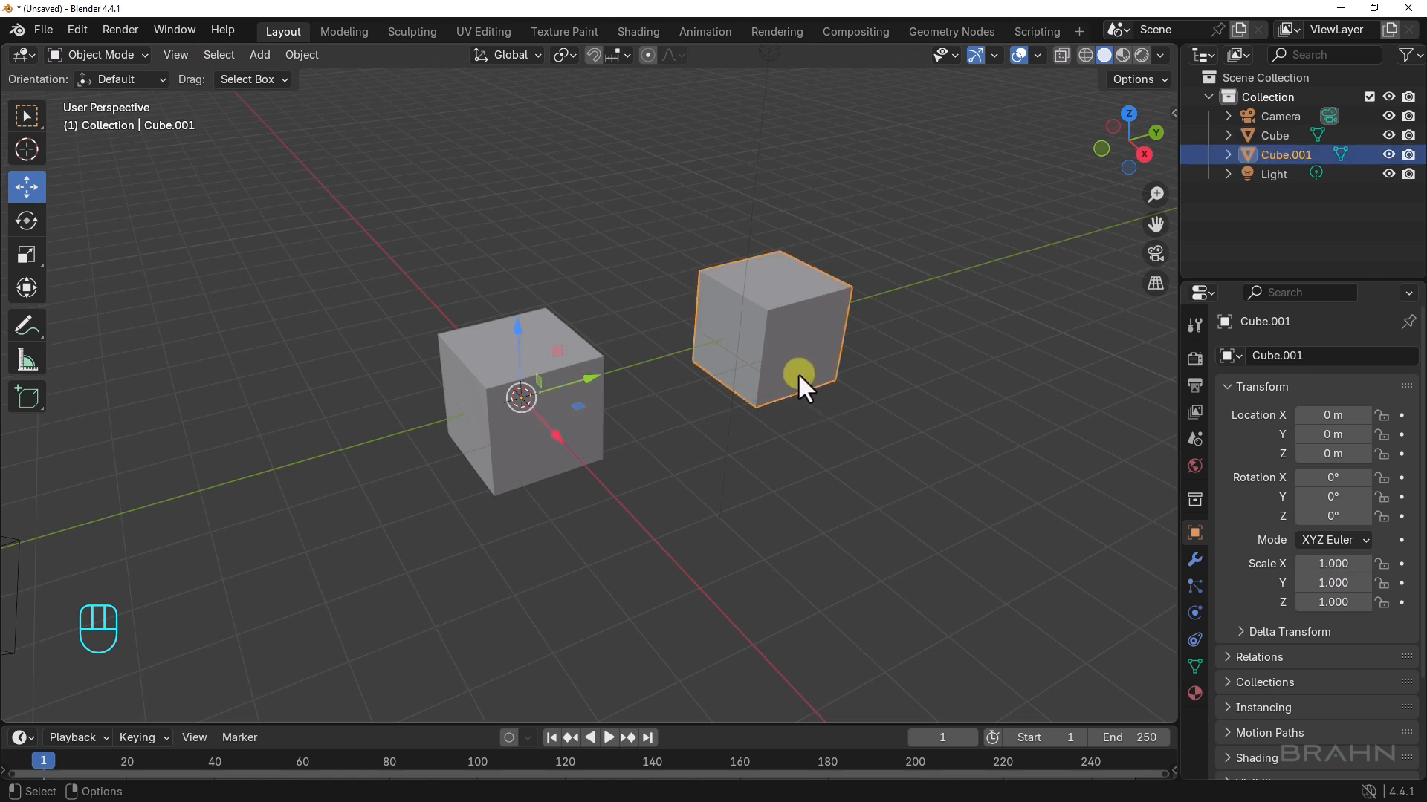
Start a new General file without saving the two-cube scene, and deselect the default cube
{"action": "left_click", "coordinate": [43, 32]}
{"action": "mouse_move", "coordinate": [48, 49]}
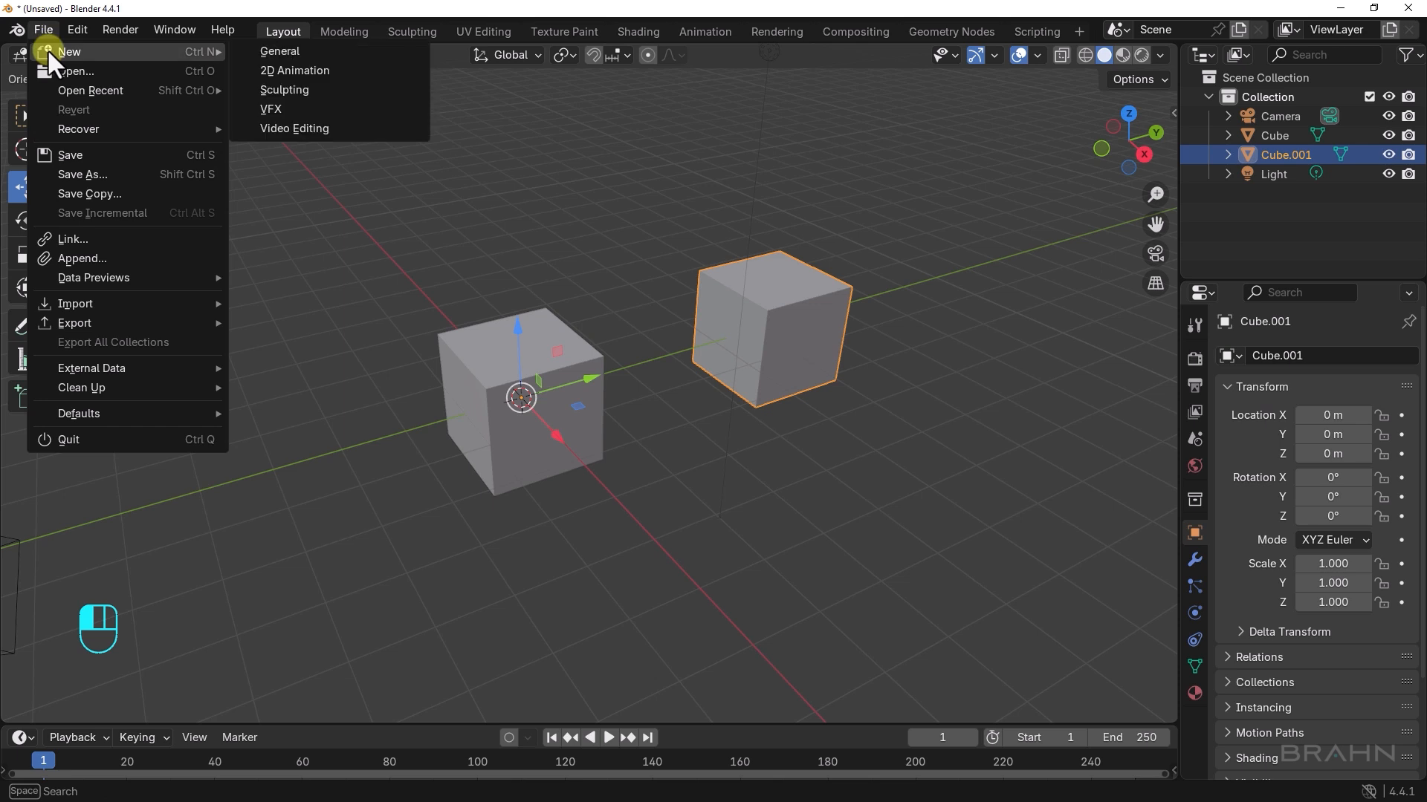
{"action": "left_click", "coordinate": [276, 53]}
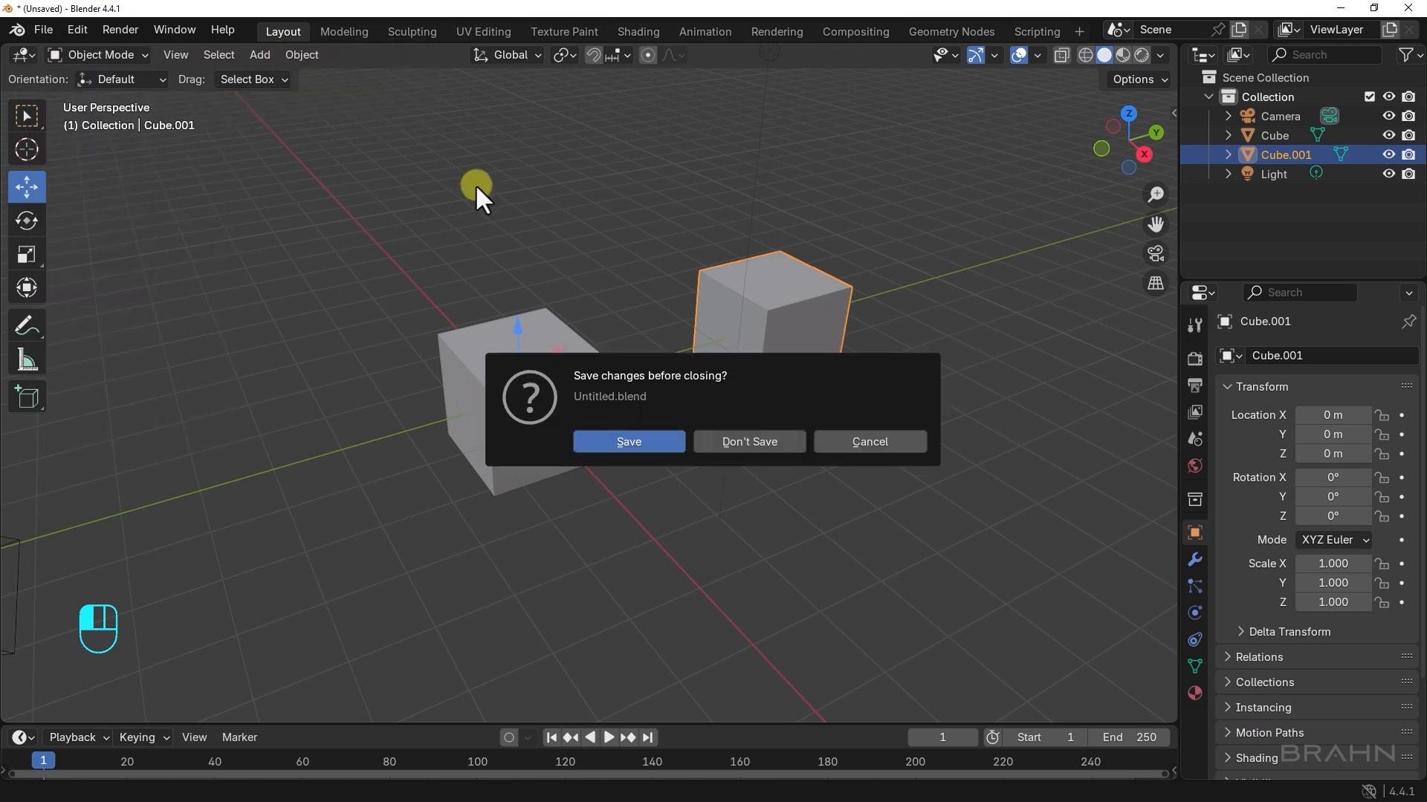
{"action": "left_click", "coordinate": [746, 440]}
{"action": "left_click_drag", "start_coordinate": [746, 444], "coordinate": [553, 449], "text": "alt"}
{"action": "left_click", "coordinate": [453, 401]}
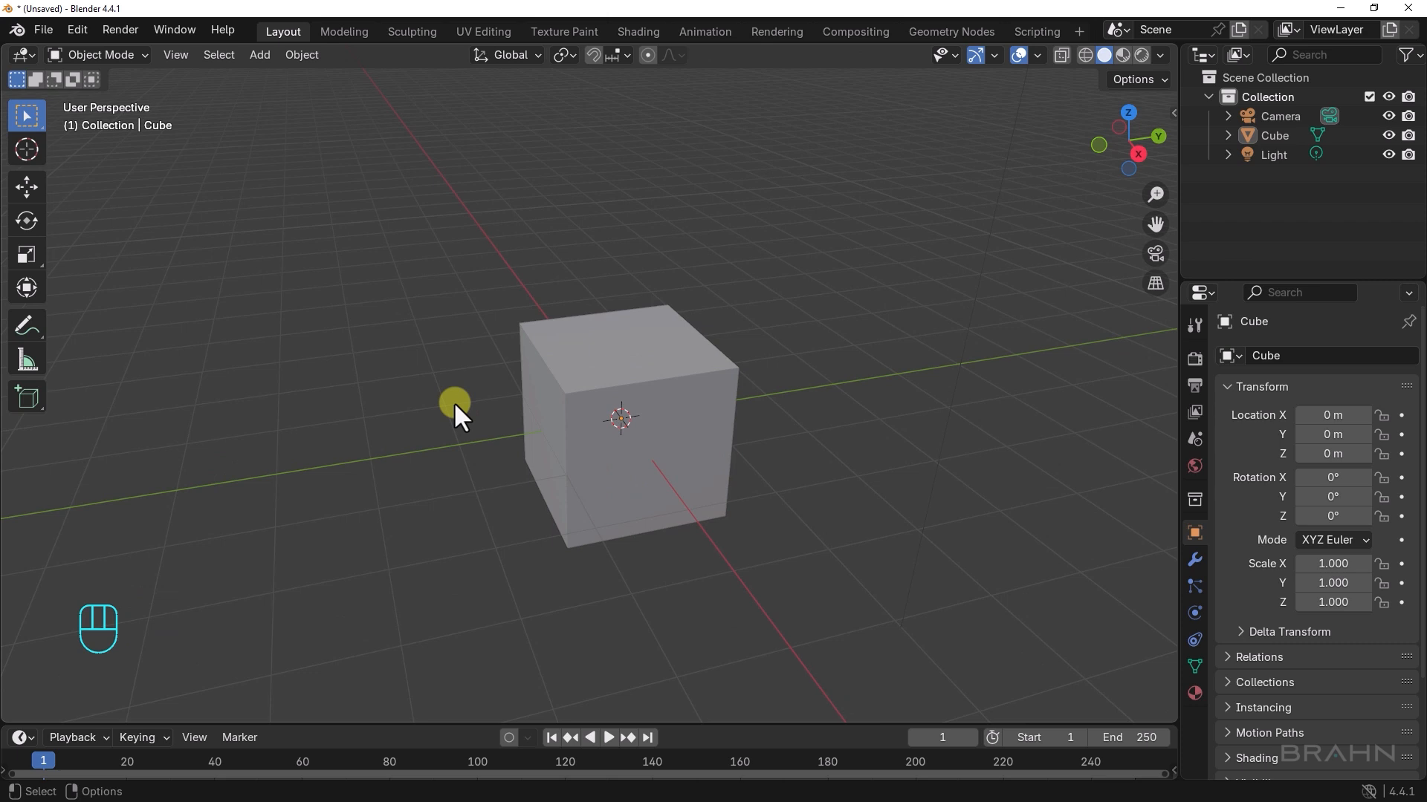
Add a cylinder and move it to about X 0.43 m, Y 1.29 m, Z 1.27 m, overlapping the cube's upper corner
{"action": "key", "text": "shift+a"}
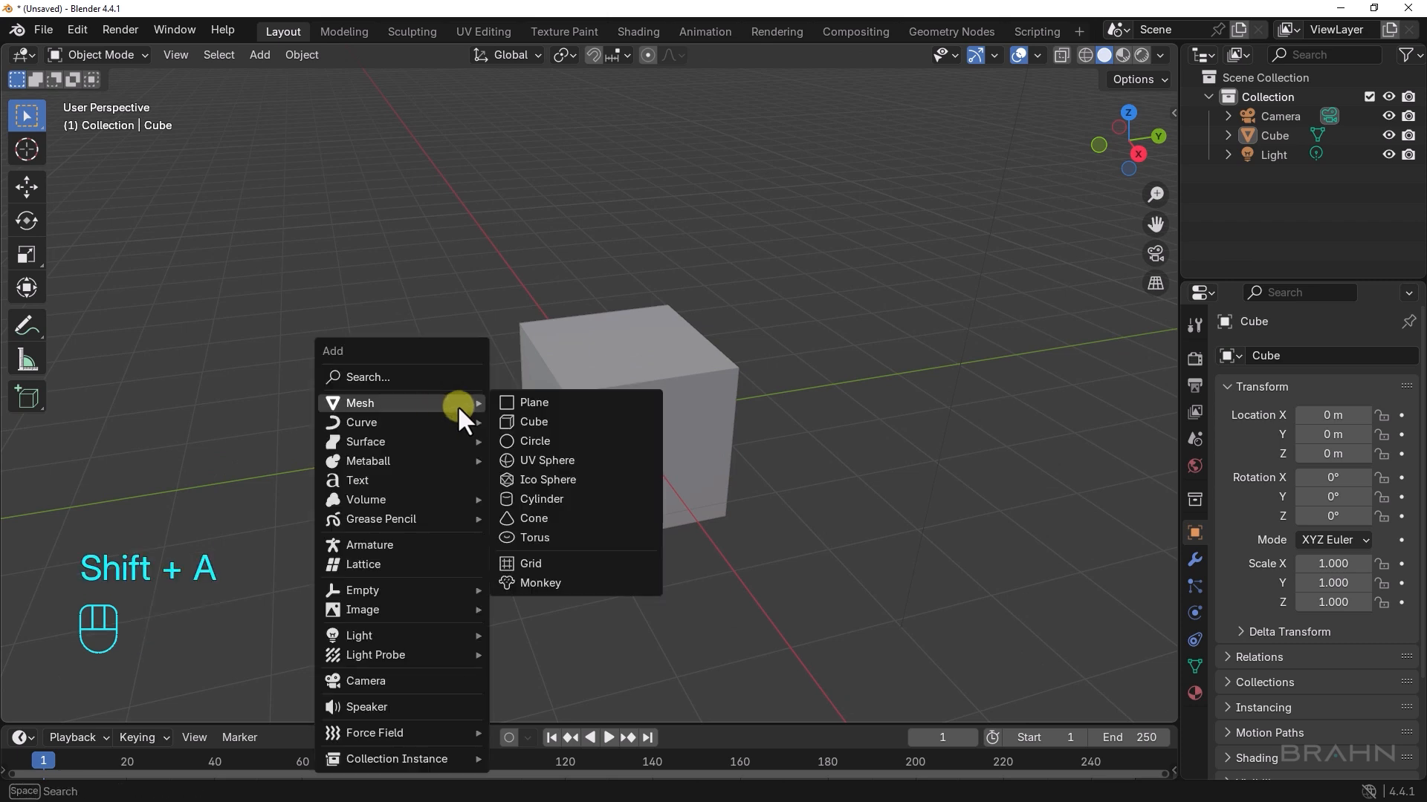
{"action": "left_click", "coordinate": [550, 512]}
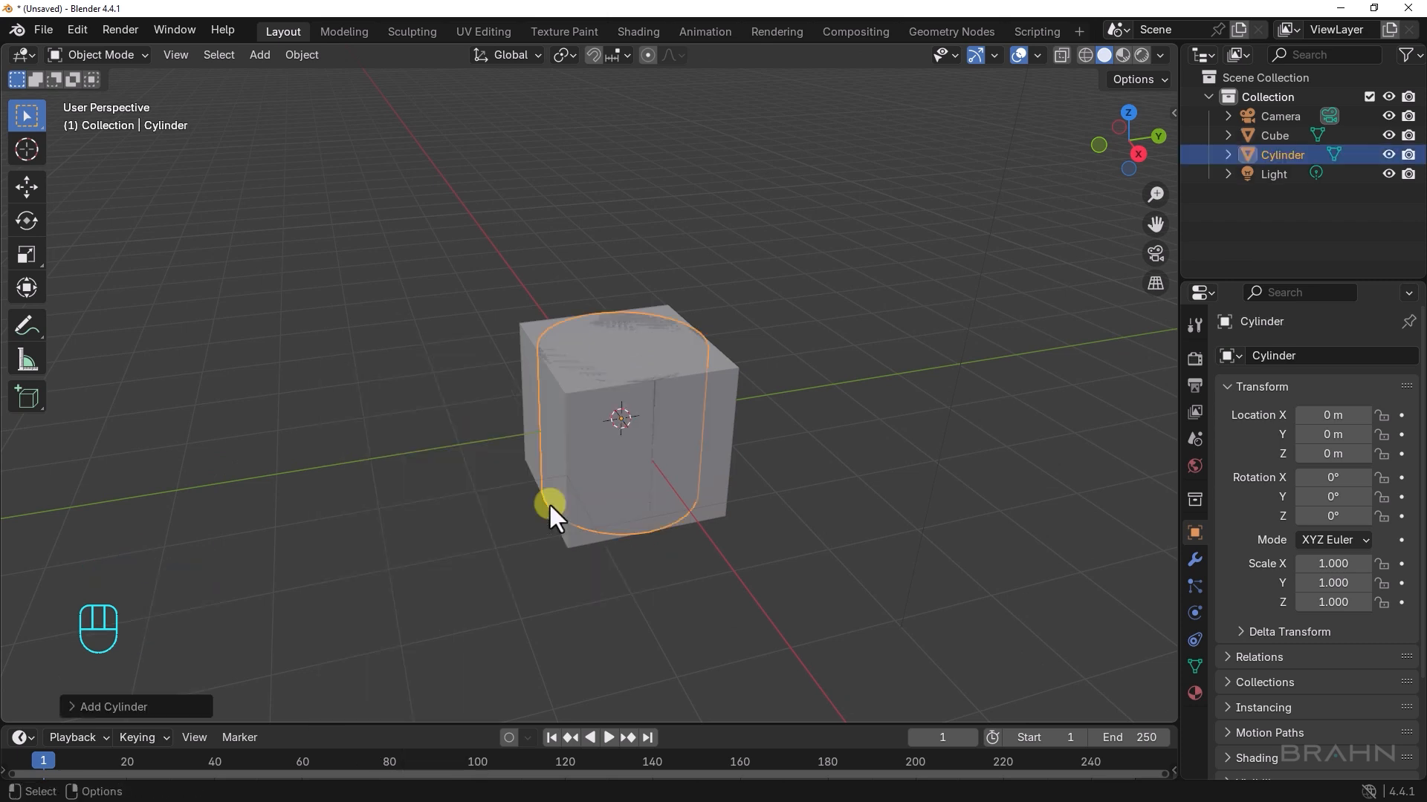
{"action": "key", "text": "g"}
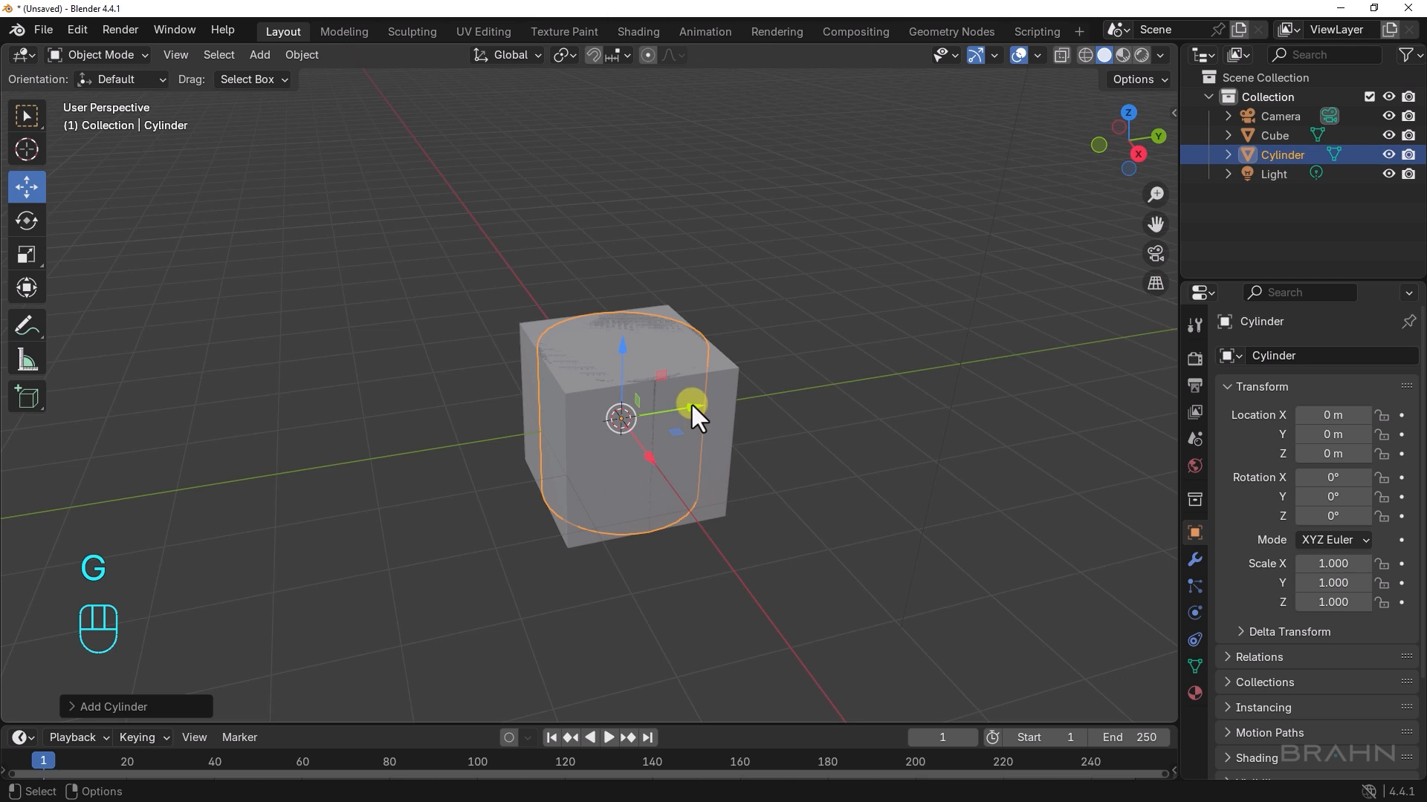
{"action": "left_click_drag", "start_coordinate": [691, 403], "coordinate": [792, 399]}
{"action": "left_click_drag", "start_coordinate": [726, 328], "coordinate": [751, 233]}
{"action": "left_click_drag", "start_coordinate": [769, 314], "coordinate": [809, 310]}
{"action": "left_click_drag", "start_coordinate": [576, 360], "coordinate": [703, 368], "text": "alt"}
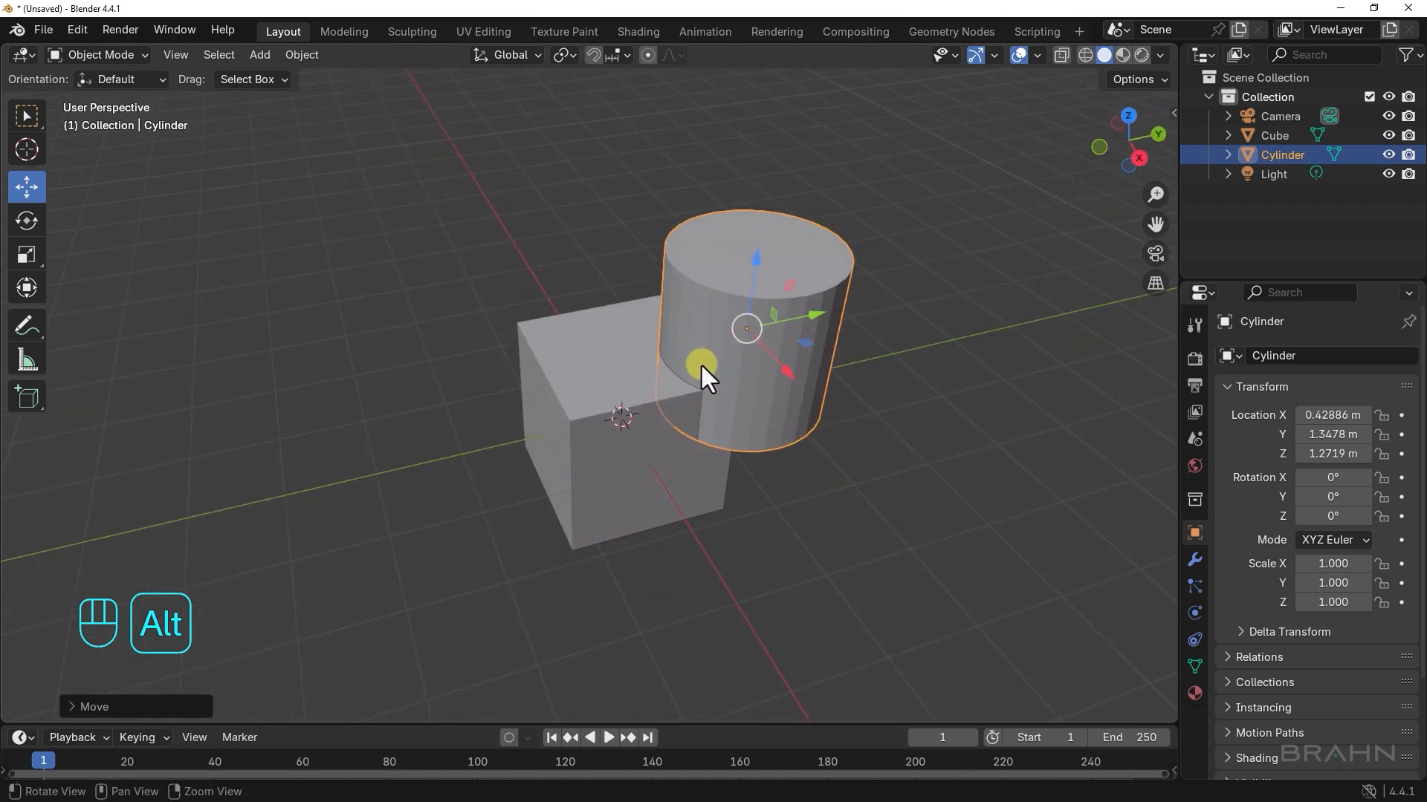
{"action": "left_click_drag", "start_coordinate": [821, 311], "coordinate": [775, 419]}
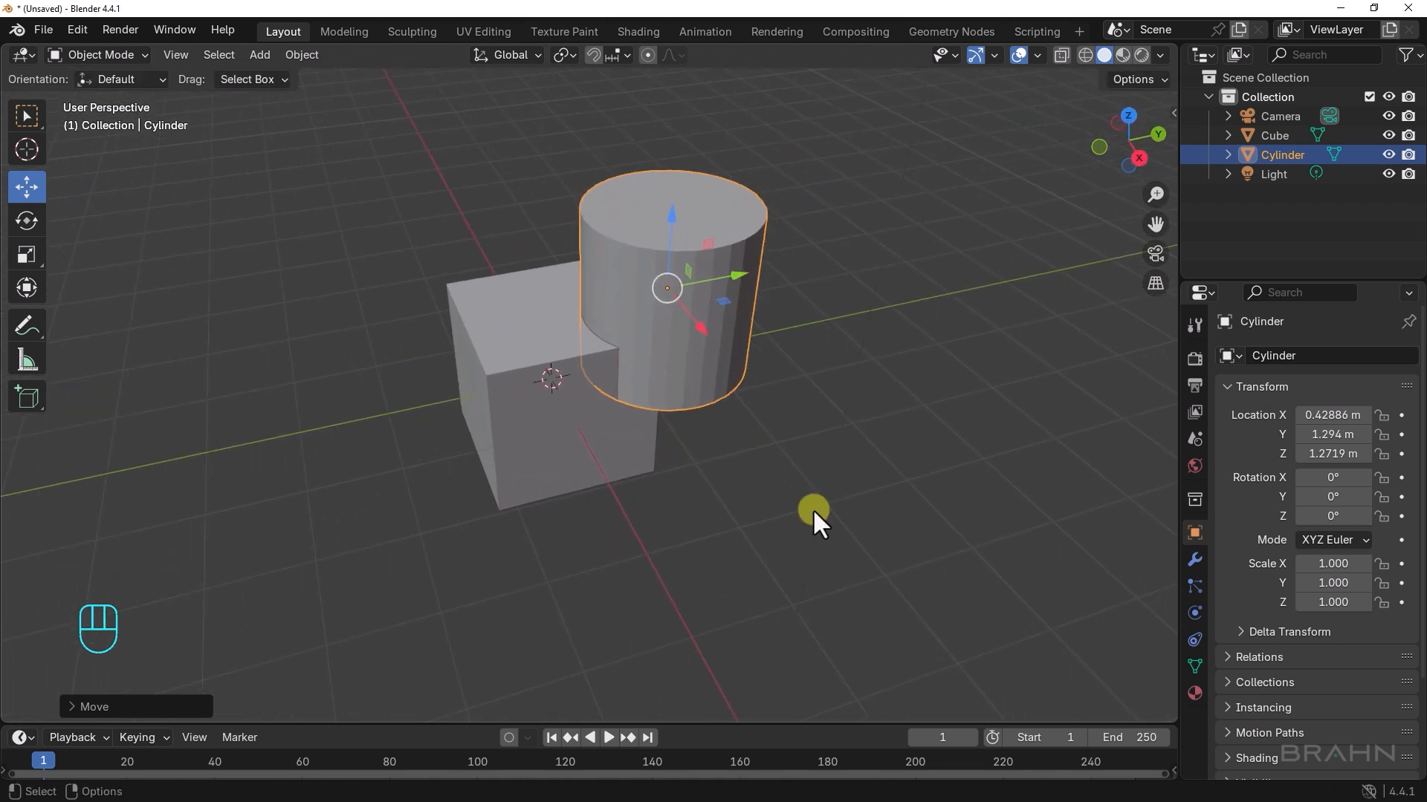
{"action": "left_click_drag", "start_coordinate": [813, 509], "coordinate": [787, 483], "text": "alt"}
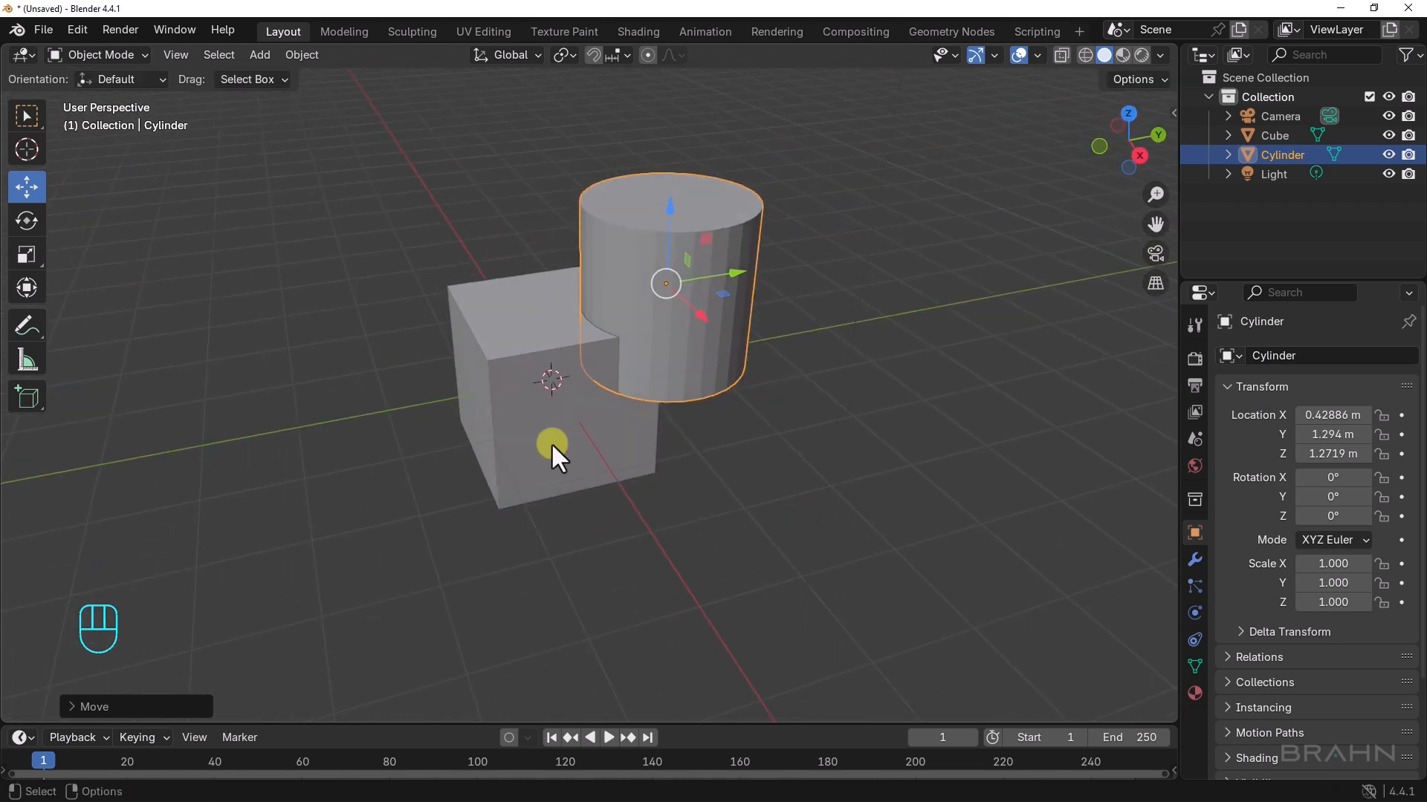
Add a Boolean modifier to the cube
{"action": "left_click", "coordinate": [558, 449]}
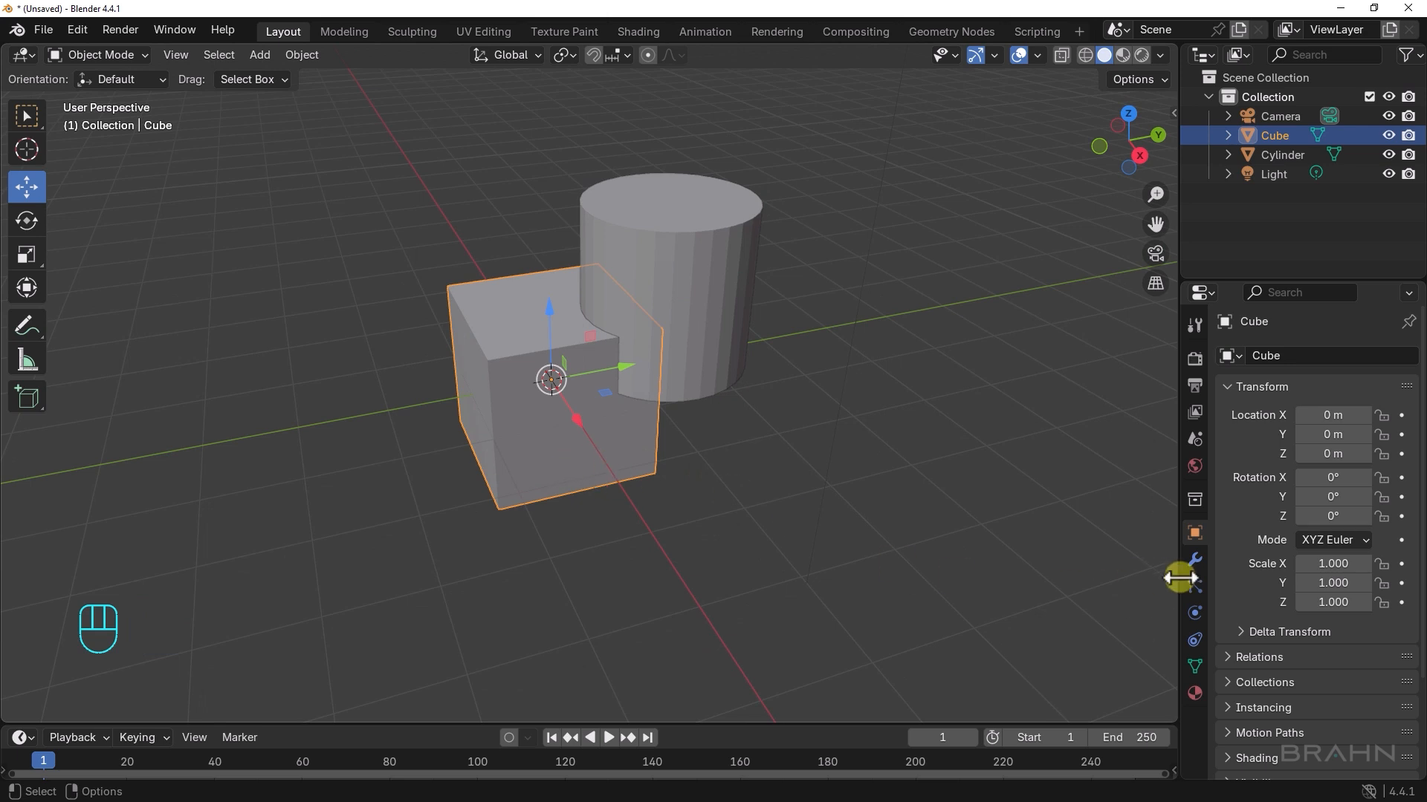
{"action": "left_click", "coordinate": [1194, 560]}
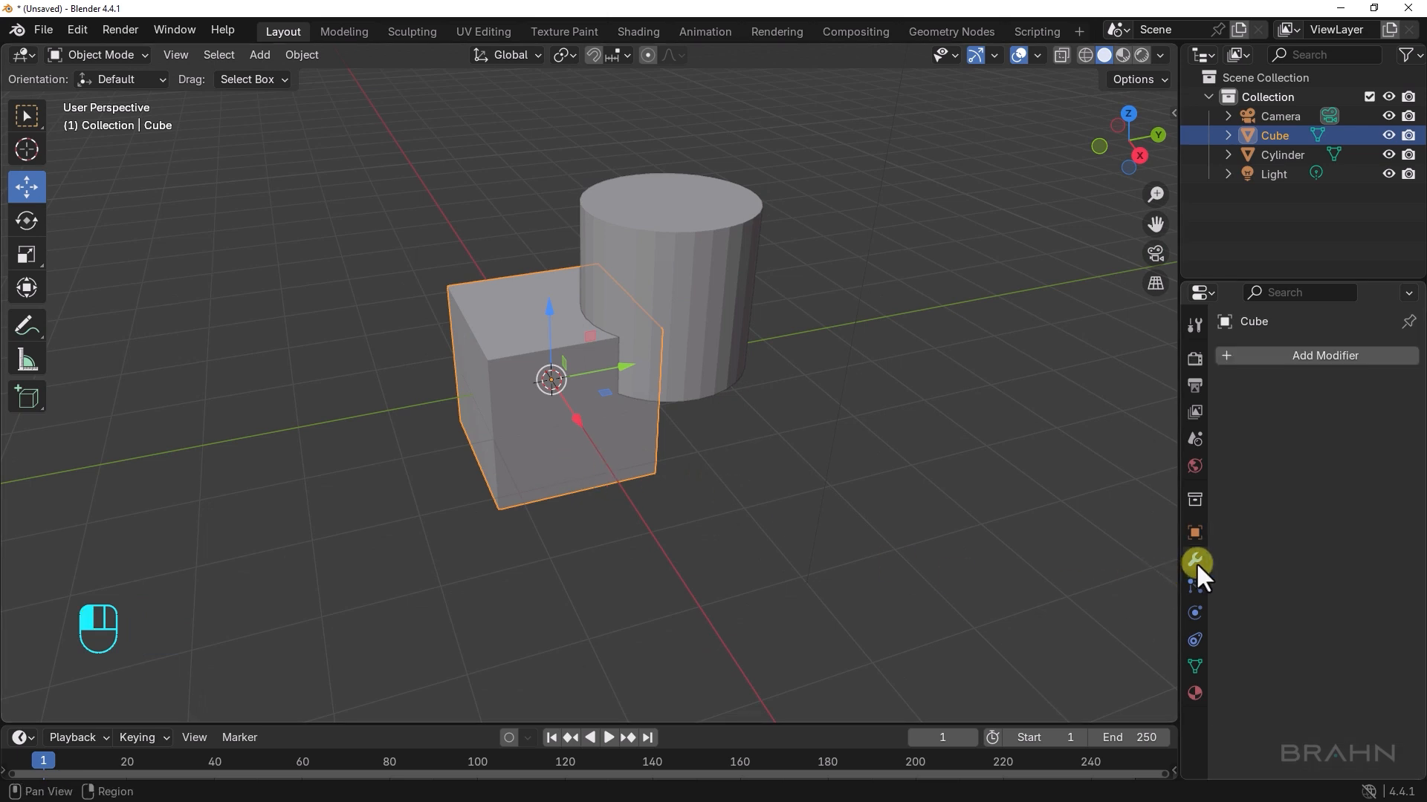
{"action": "left_click", "coordinate": [1321, 355]}
{"action": "mouse_move", "coordinate": [1321, 356]}
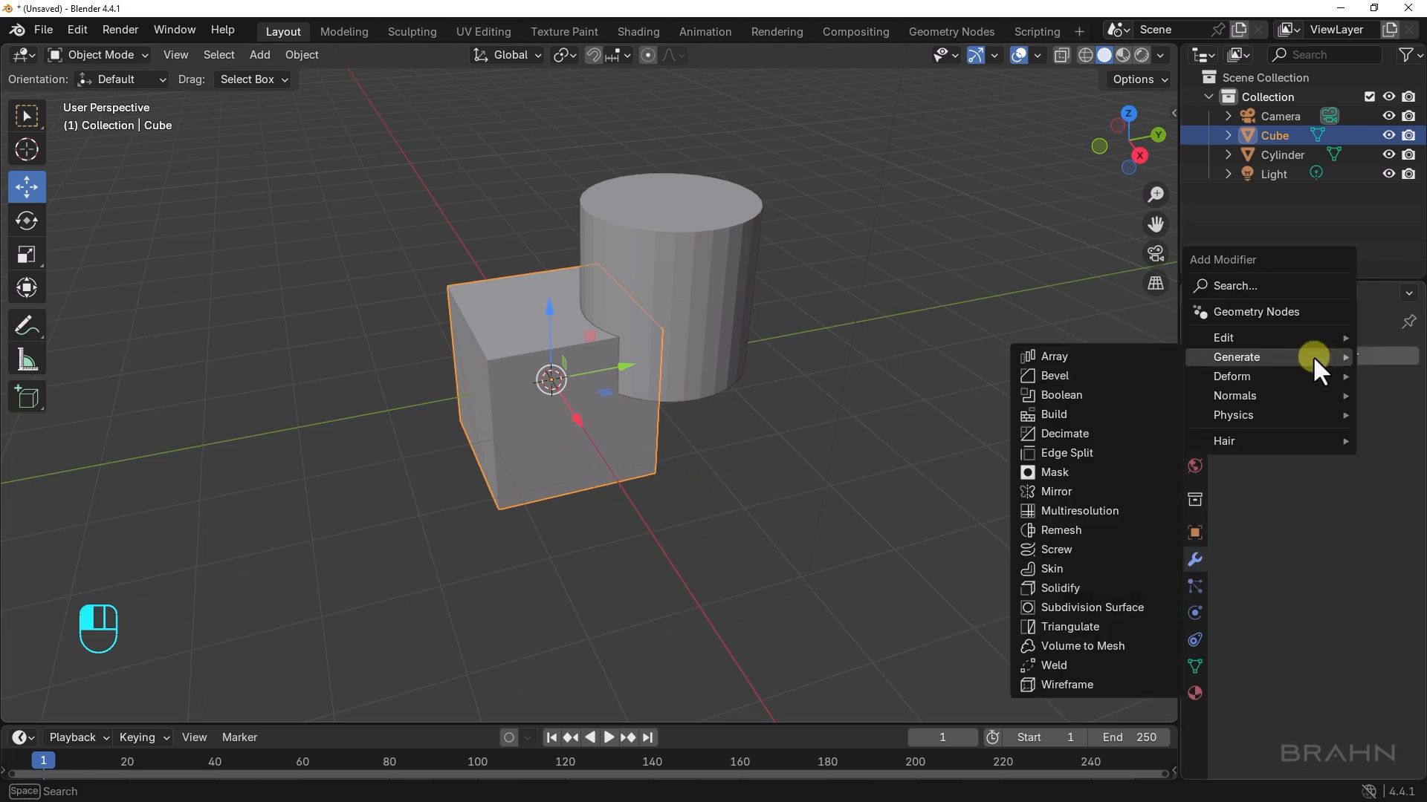
{"action": "left_click", "coordinate": [1085, 398]}
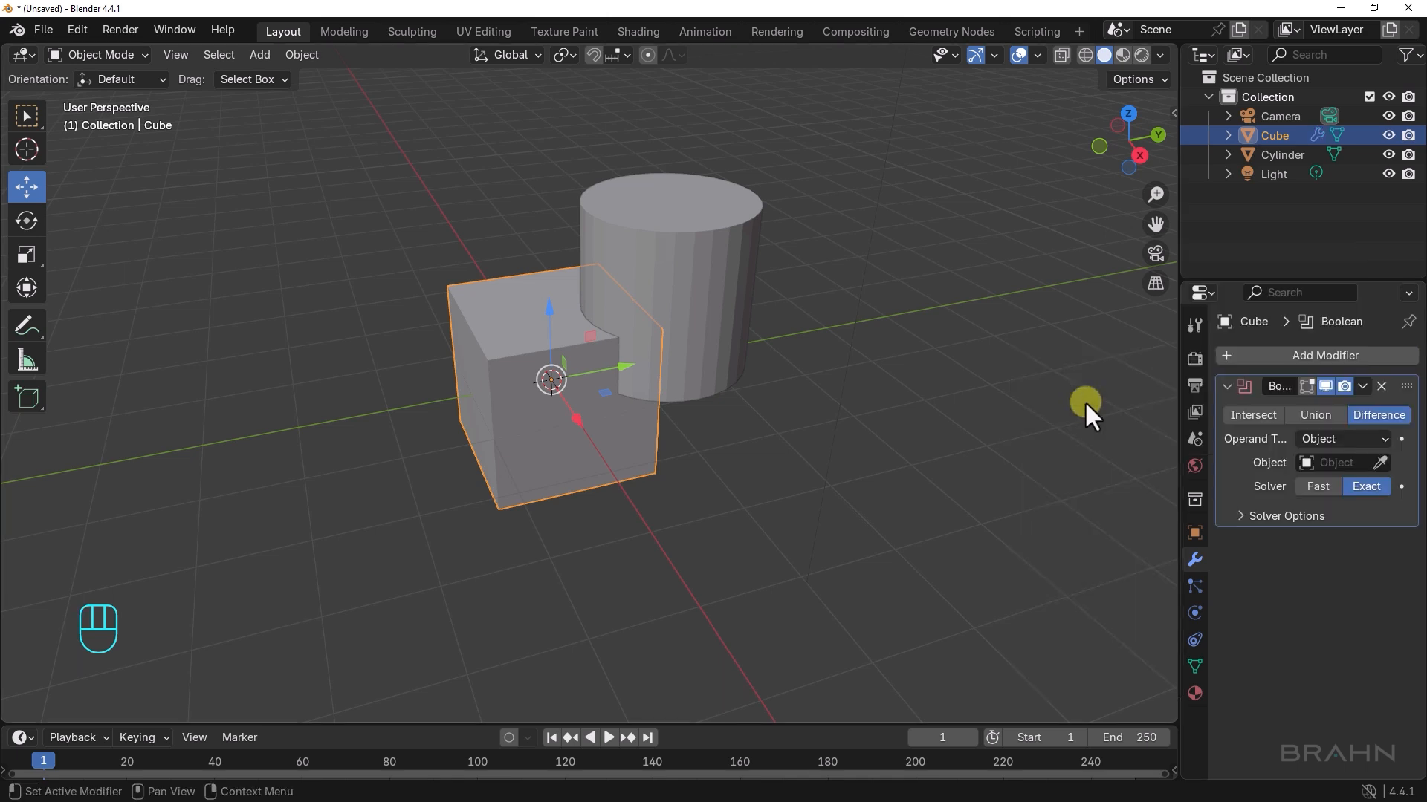
Widen the properties area and pick the cylinder as the object for the cube's Boolean Difference
{"action": "left_click_drag", "start_coordinate": [1177, 438], "coordinate": [1092, 455]}
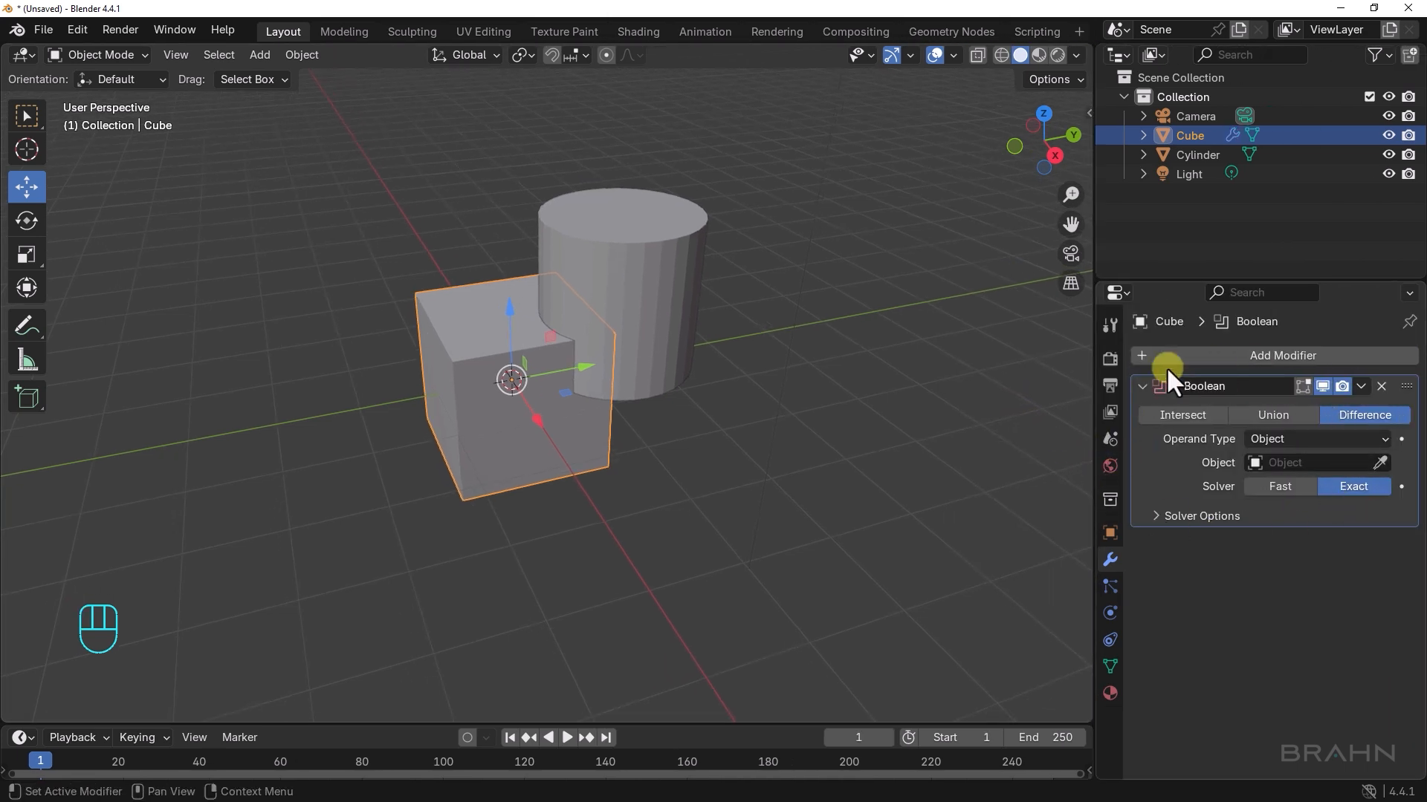
{"action": "middle_click_drag", "start_coordinate": [690, 473], "coordinate": [753, 480], "text": "alt"}
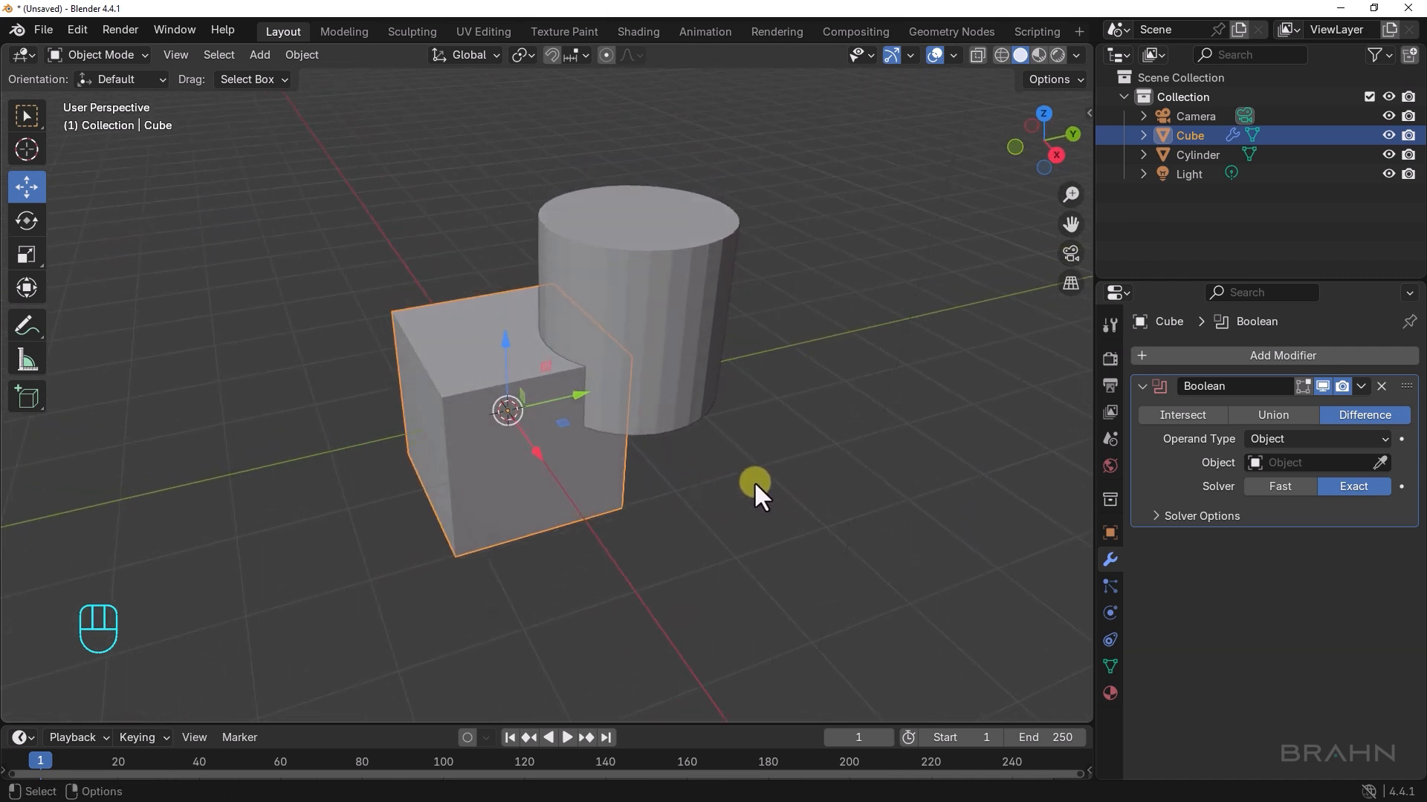
{"action": "left_click", "coordinate": [1379, 462]}
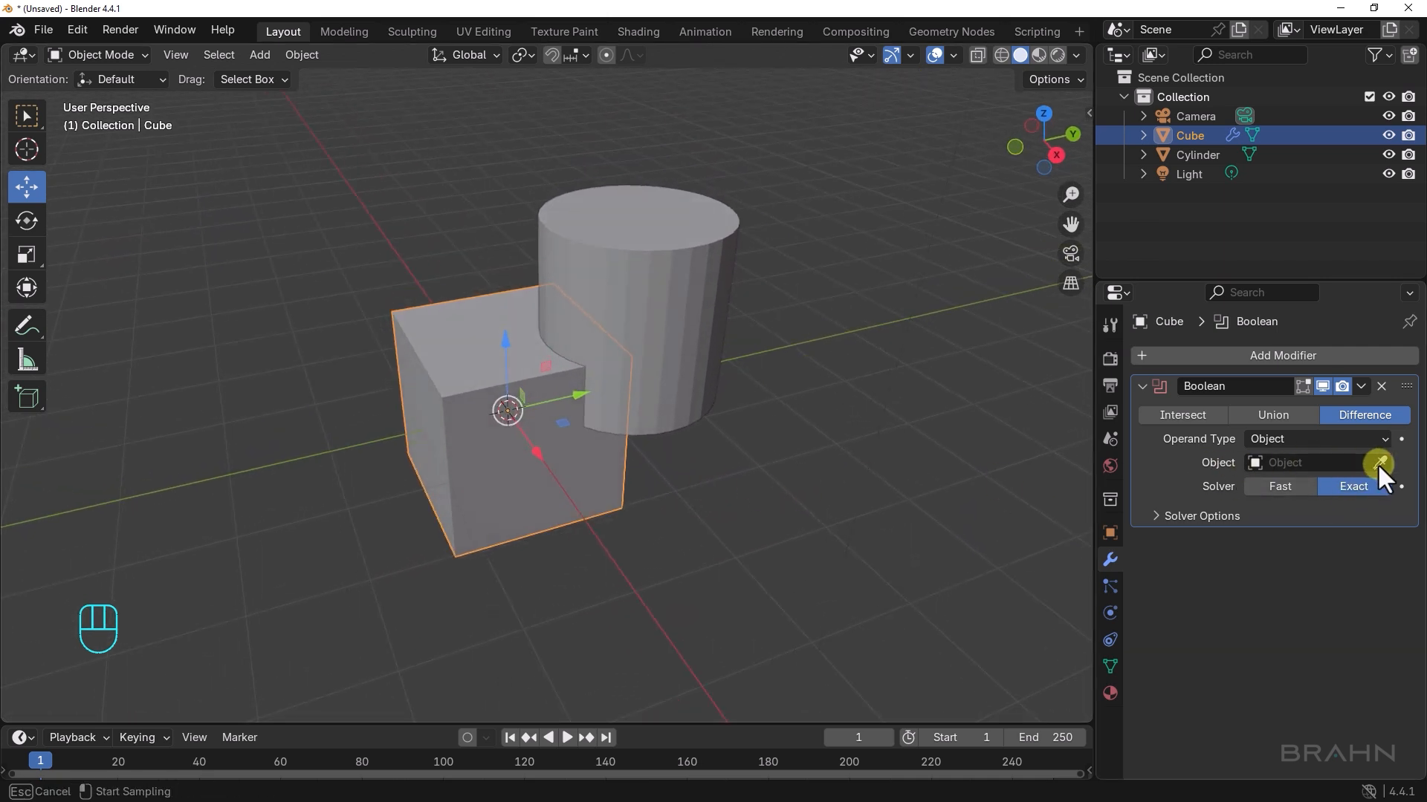
{"action": "left_click", "coordinate": [671, 273]}
{"action": "middle_click_drag", "start_coordinate": [697, 309], "coordinate": [739, 346], "text": "alt"}
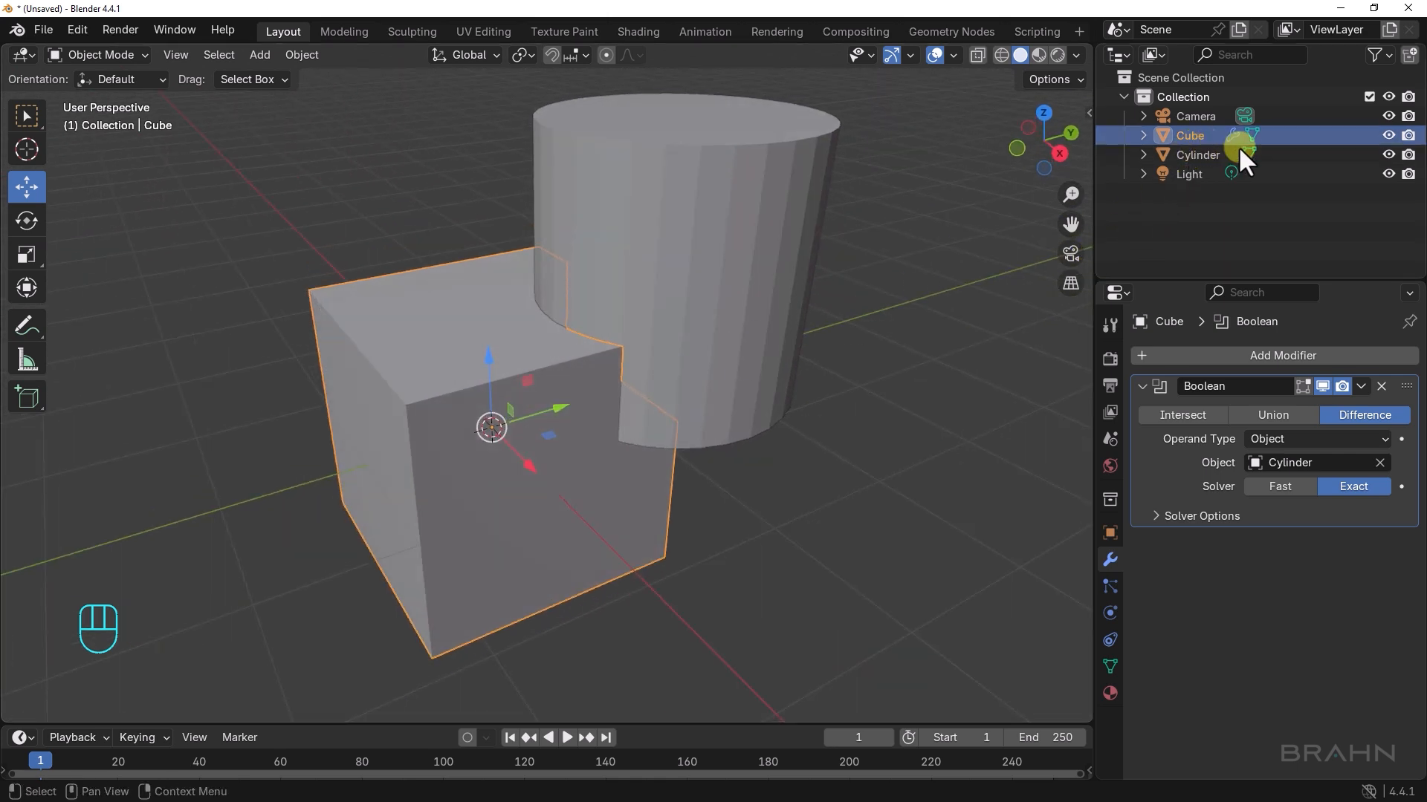
Hide the cylinder in the viewport and inspect the cut it makes in the cube from several angles
{"action": "left_click", "coordinate": [1388, 154]}
{"action": "middle_click_drag", "start_coordinate": [856, 358], "coordinate": [668, 364], "text": "alt"}
{"action": "left_click", "coordinate": [1387, 154]}
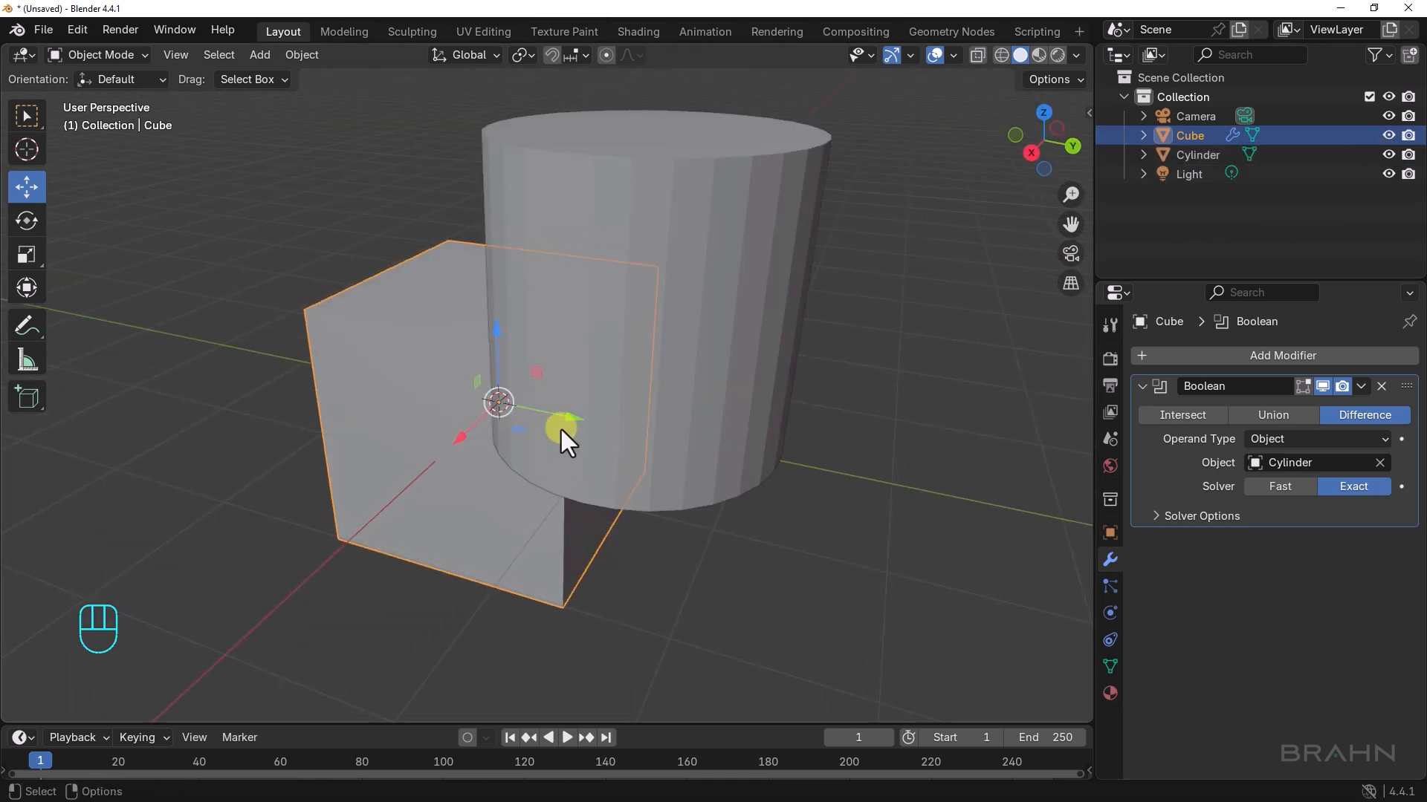
{"action": "left_click", "coordinate": [670, 399]}
{"action": "left_click_drag", "start_coordinate": [737, 314], "coordinate": [439, 297]}
{"action": "middle_click_drag", "start_coordinate": [439, 297], "coordinate": [713, 353], "text": "alt"}
{"action": "left_click", "coordinate": [1385, 153]}
{"action": "left_click", "coordinate": [648, 310]}
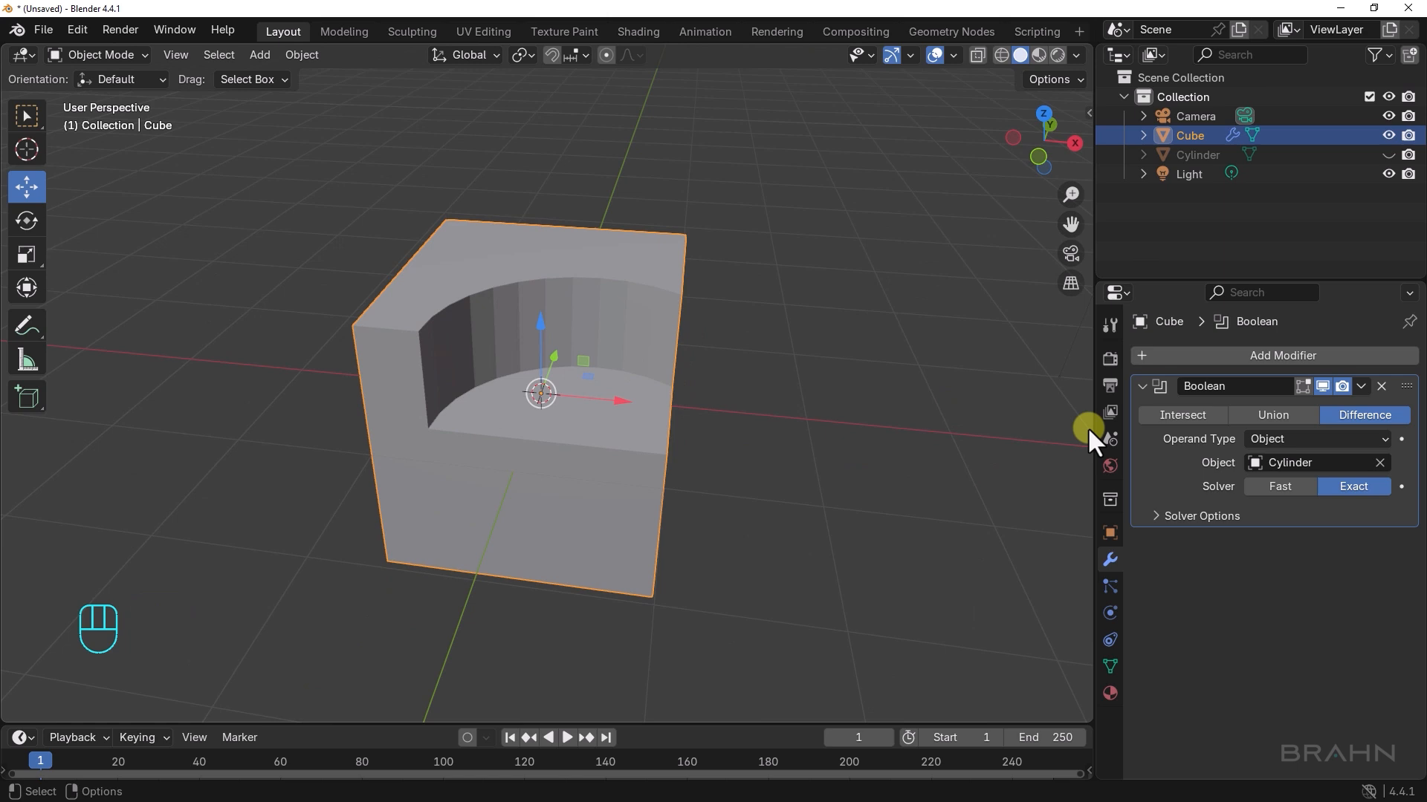
Try the Intersect and Union operations on the cube's Boolean modifier, and return it to Difference
{"action": "left_click", "coordinate": [1180, 414]}
{"action": "mouse_move", "coordinate": [738, 407]}
{"action": "middle_mouse_down", "text": "alt"}
{"action": "mouse_move", "coordinate": [807, 394]}
{"action": "mouse_move", "coordinate": [564, 418]}
{"action": "mouse_move", "coordinate": [832, 401]}
{"action": "mouse_move", "coordinate": [729, 391]}
{"action": "mouse_move", "coordinate": [642, 355]}
{"action": "mouse_move", "coordinate": [630, 300]}
{"action": "mouse_move", "coordinate": [574, 364]}
{"action": "mouse_move", "coordinate": [688, 399]}
{"action": "mouse_move", "coordinate": [737, 385]}
{"action": "middle_mouse_up", "text": "alt"}
{"action": "left_click", "coordinate": [1258, 415]}
{"action": "left_click", "coordinate": [1362, 413]}
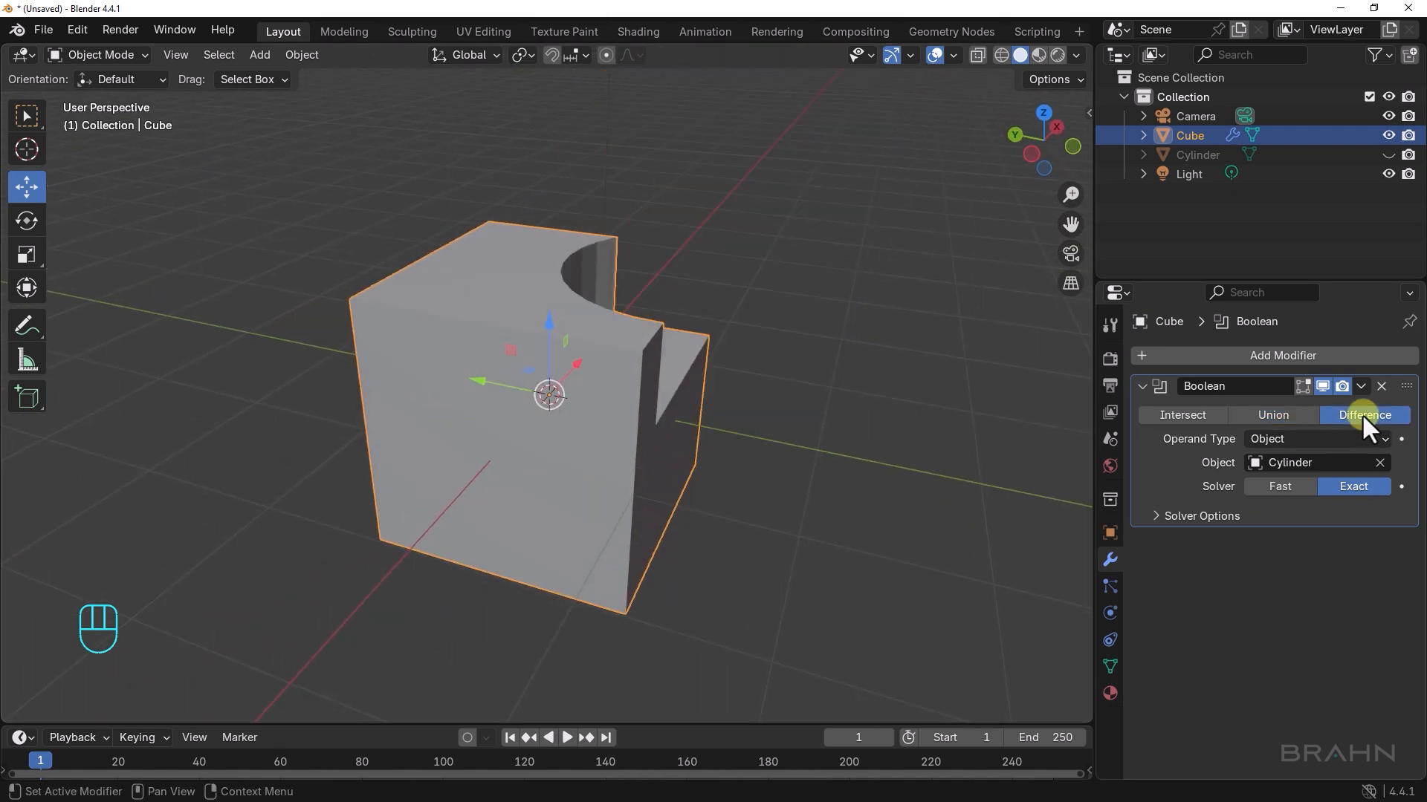
Apply Shade Auto Smooth to the cut cube and inspect the curved wall of the cutout
{"action": "middle_click_drag", "start_coordinate": [828, 421], "coordinate": [631, 434], "text": "alt"}
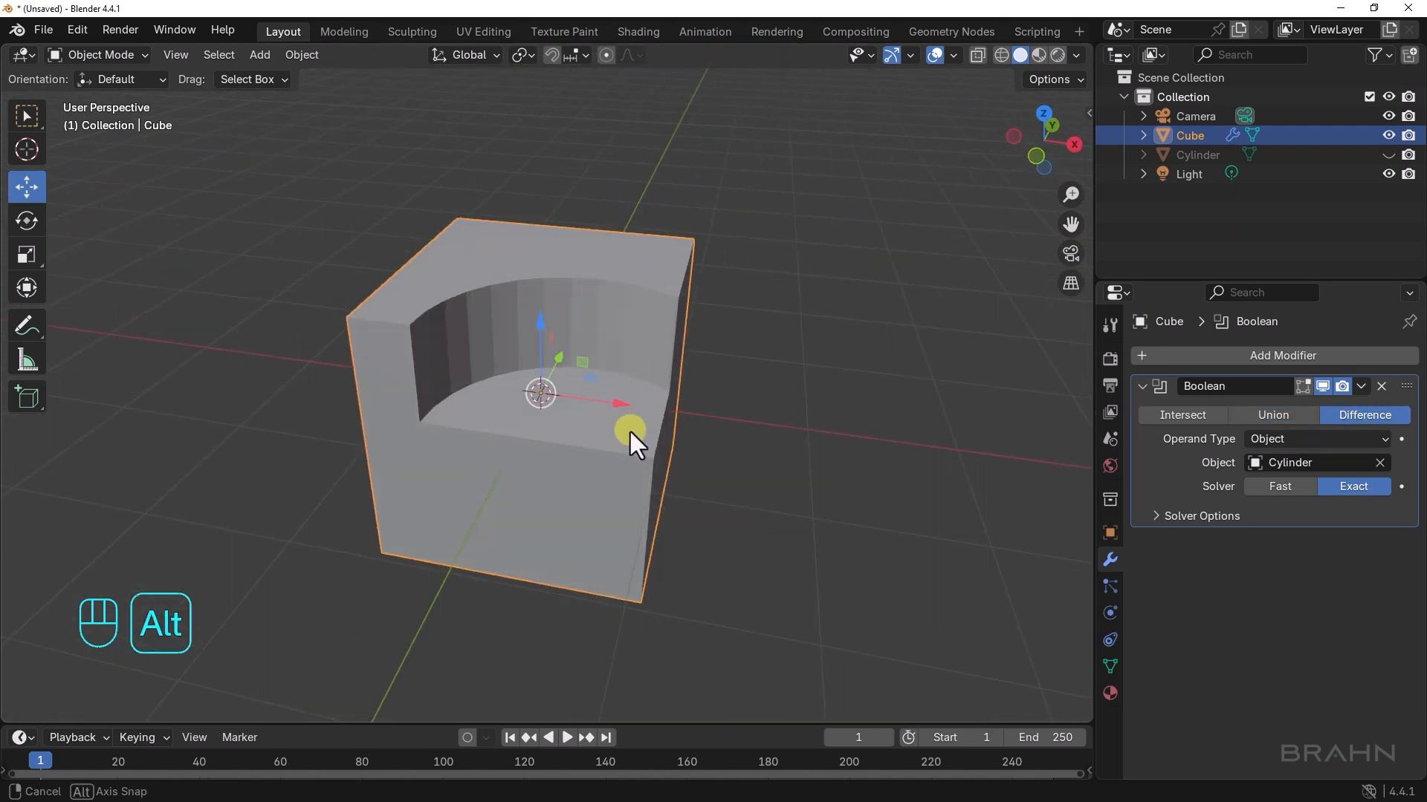
{"action": "right_click", "coordinate": [637, 310]}
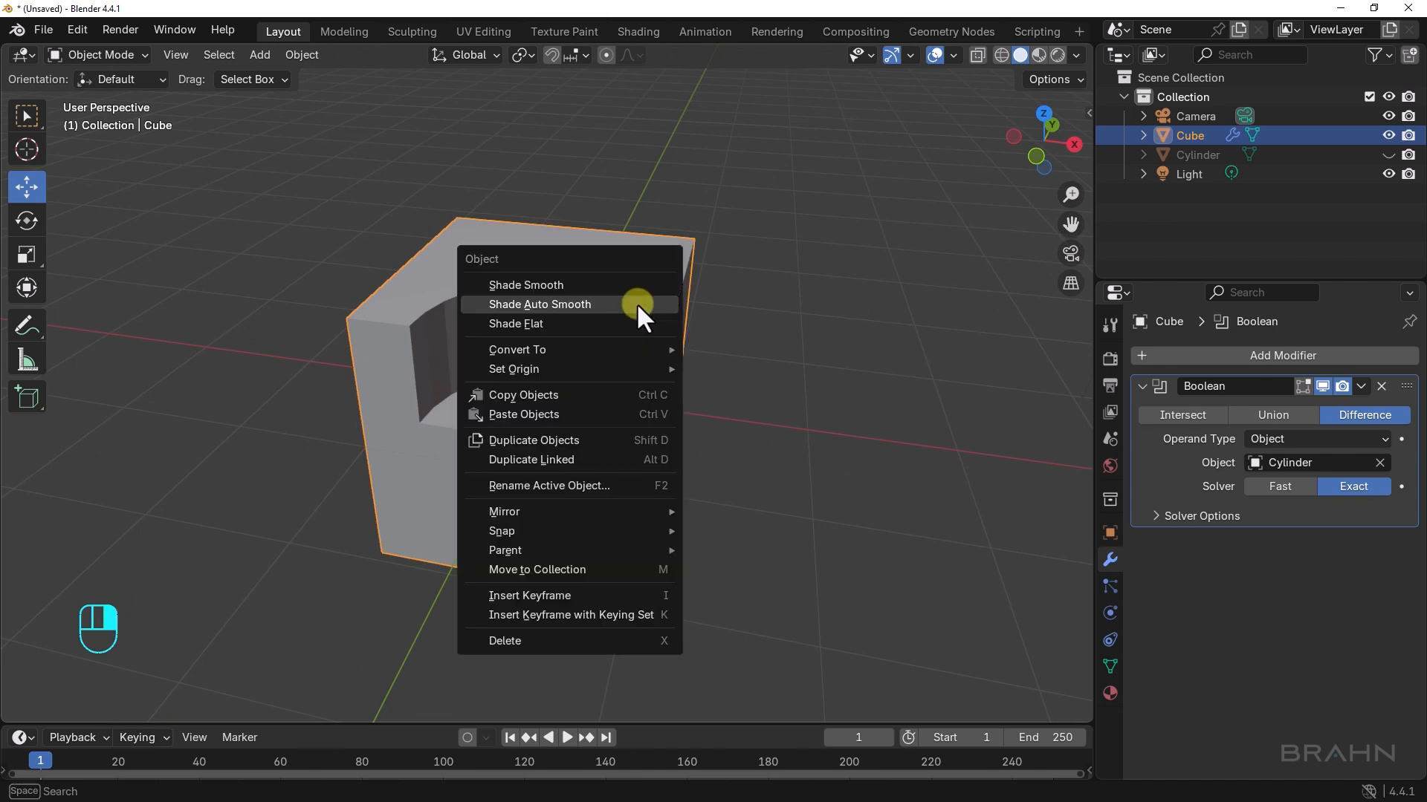
{"action": "left_click", "coordinate": [556, 303]}
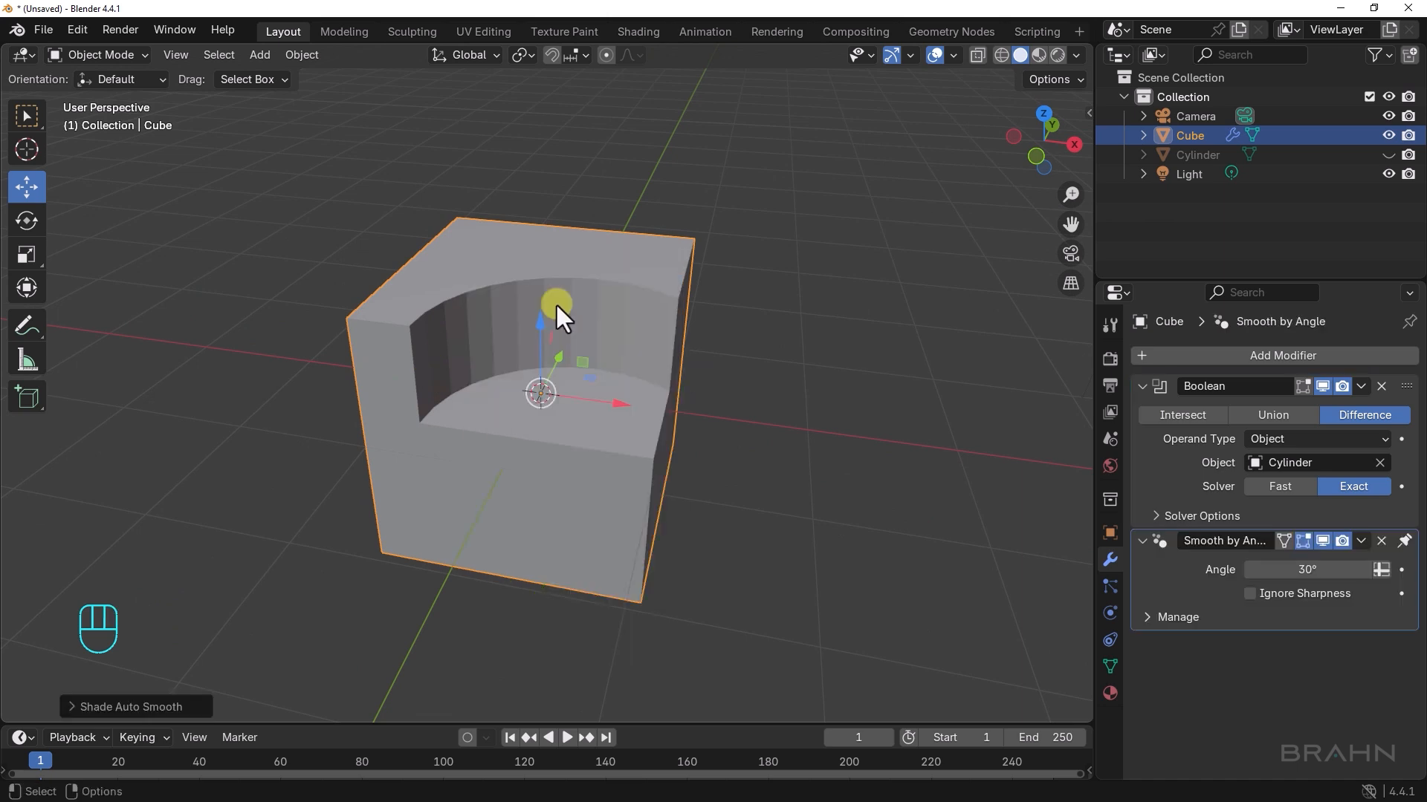
{"action": "middle_click_drag", "start_coordinate": [556, 303], "coordinate": [693, 324], "text": "alt"}
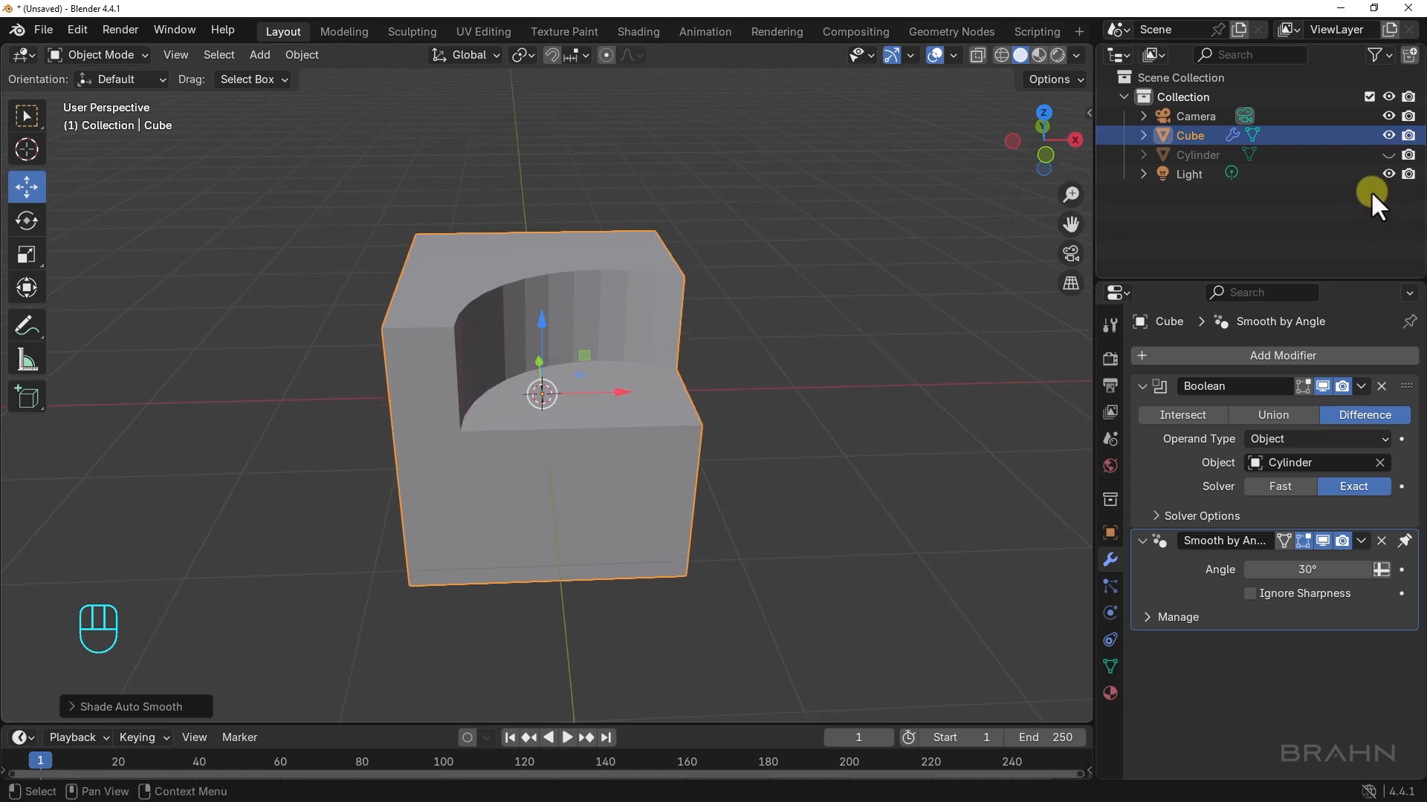
Unhide the cylinder, apply Shade Auto Smooth to it, and hide it again to check the cube's cutout
{"action": "left_click", "coordinate": [1388, 154]}
{"action": "left_click", "coordinate": [724, 178]}
{"action": "right_click", "coordinate": [723, 179]}
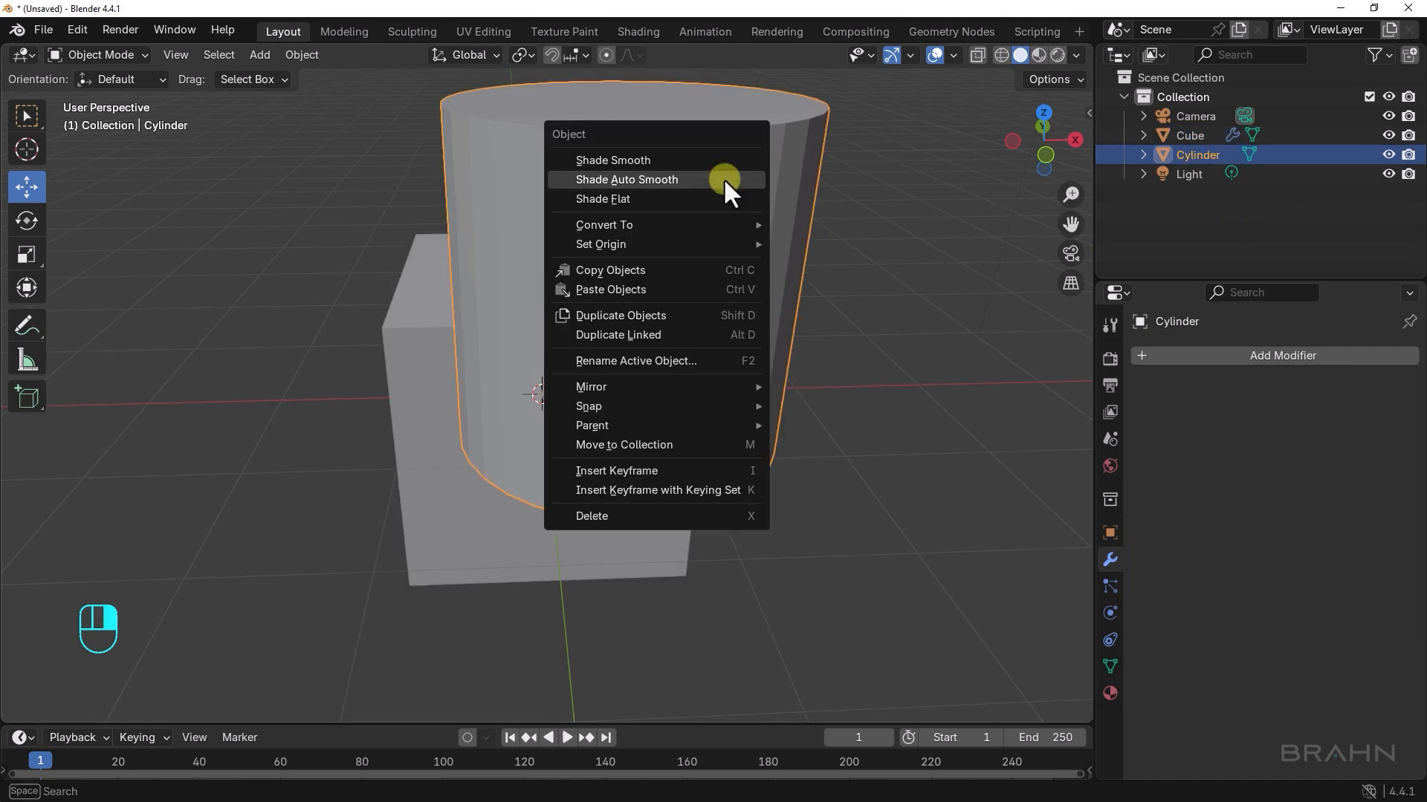
{"action": "left_click", "coordinate": [689, 183]}
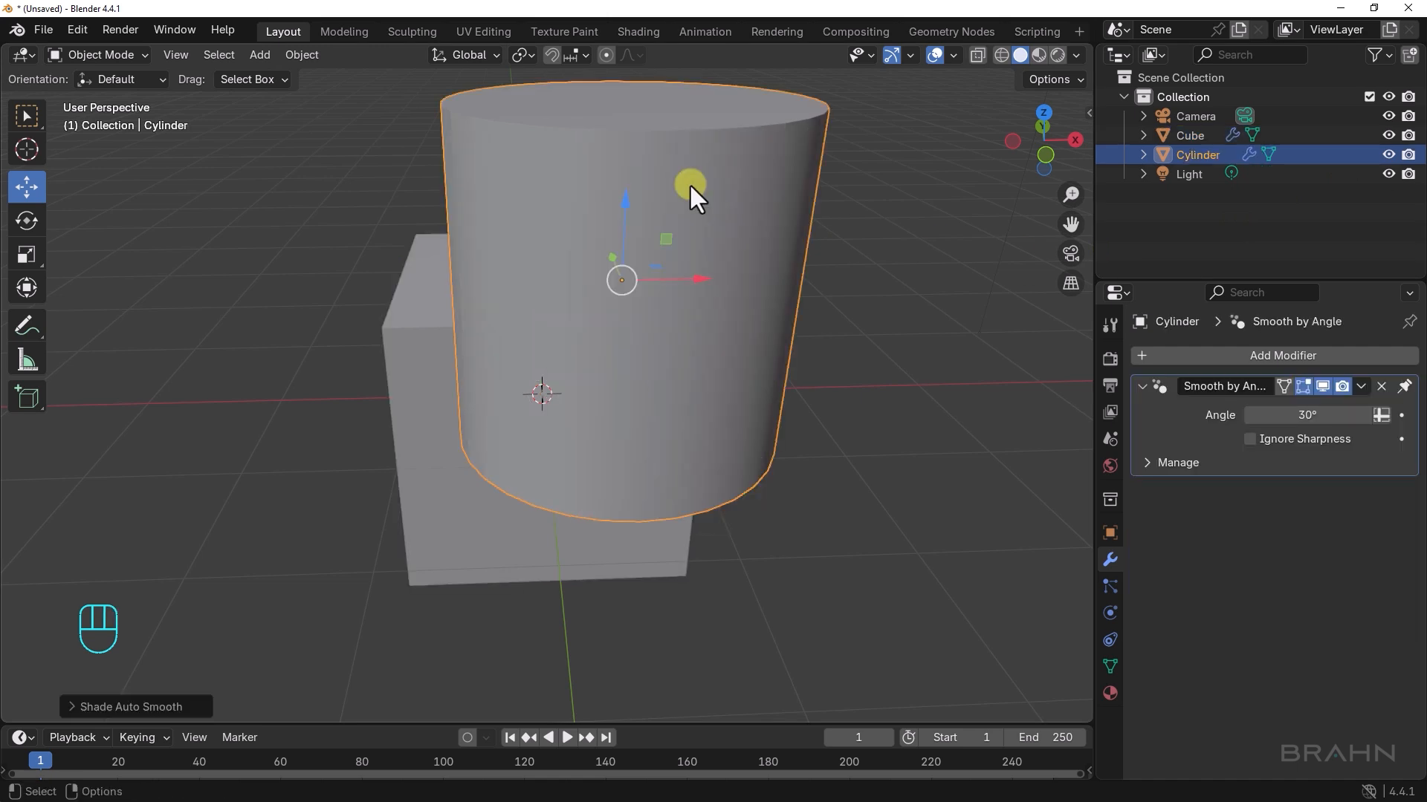
{"action": "left_click", "coordinate": [1388, 154]}
{"action": "middle_click_drag", "start_coordinate": [821, 342], "coordinate": [773, 332]}
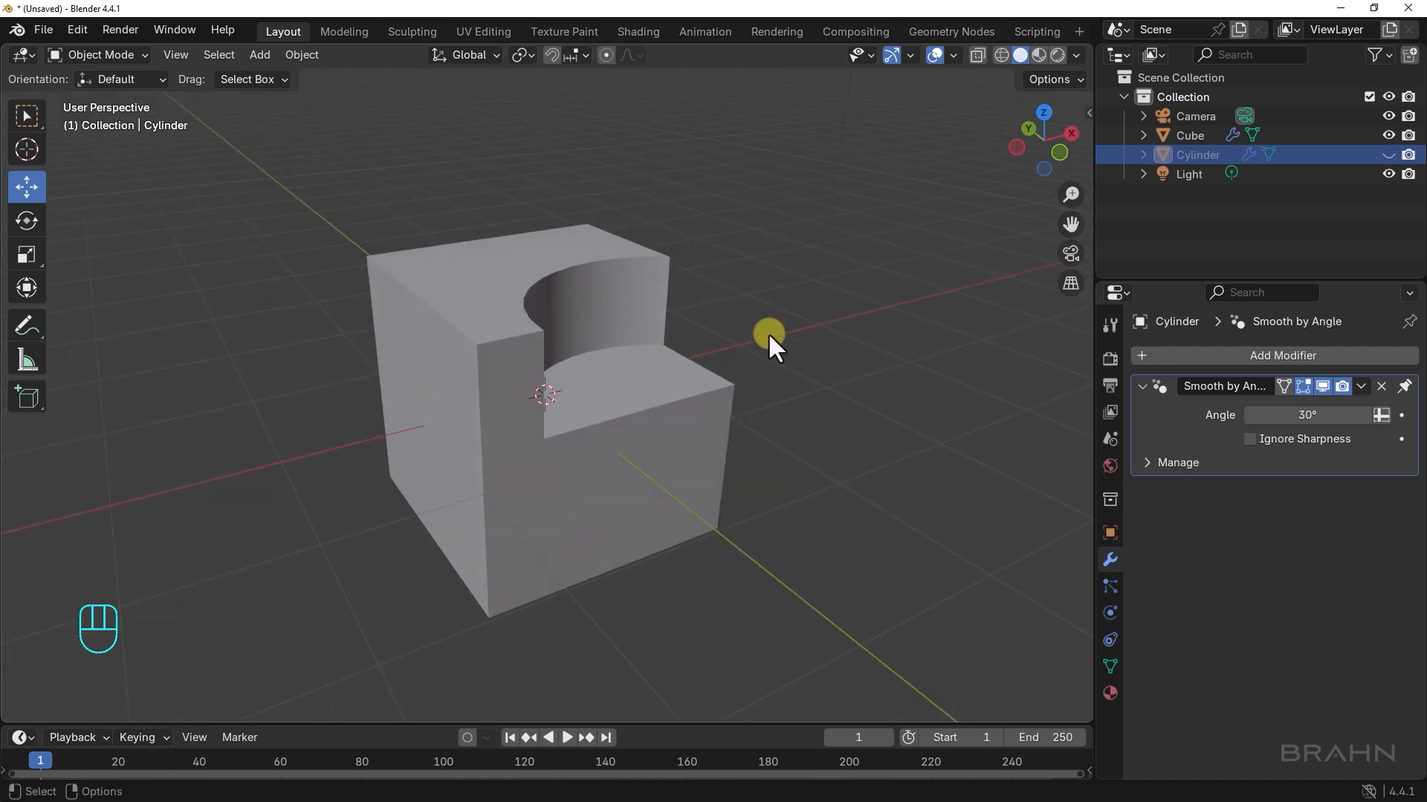